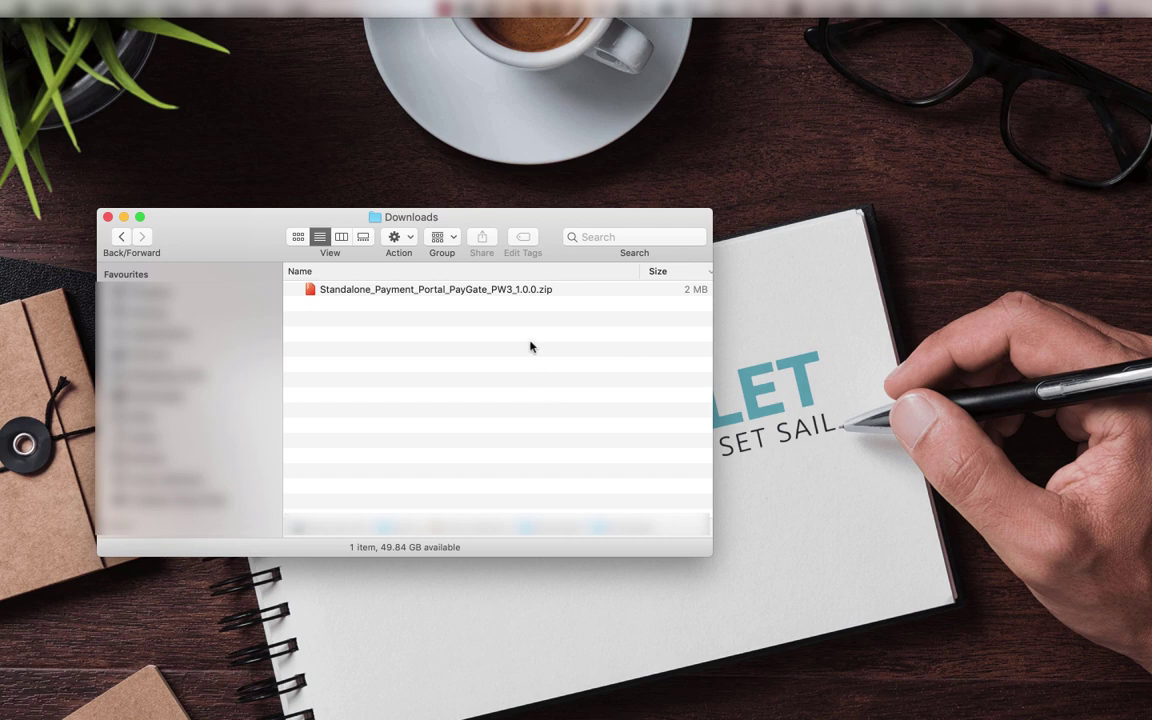
Step: Extract Standalone_Payment_Portal_PayGate_PW3_1.0.0.zip in Downloads and open the extracted folder
click(508, 290)
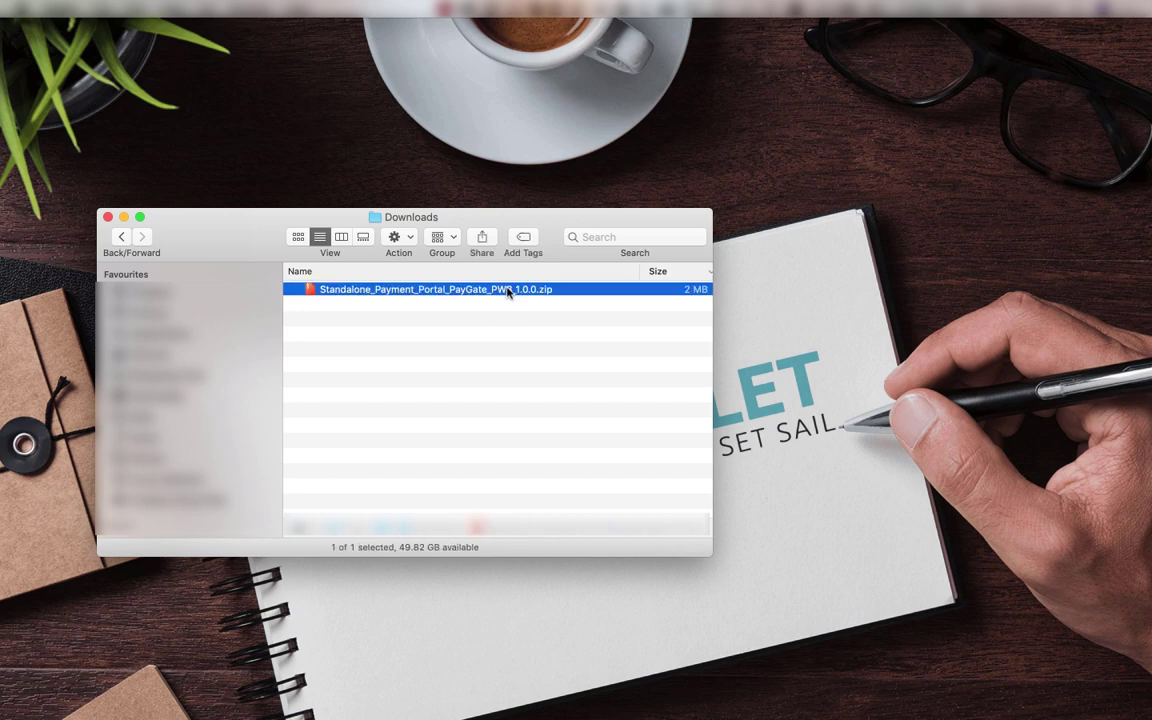
double_click(508, 290)
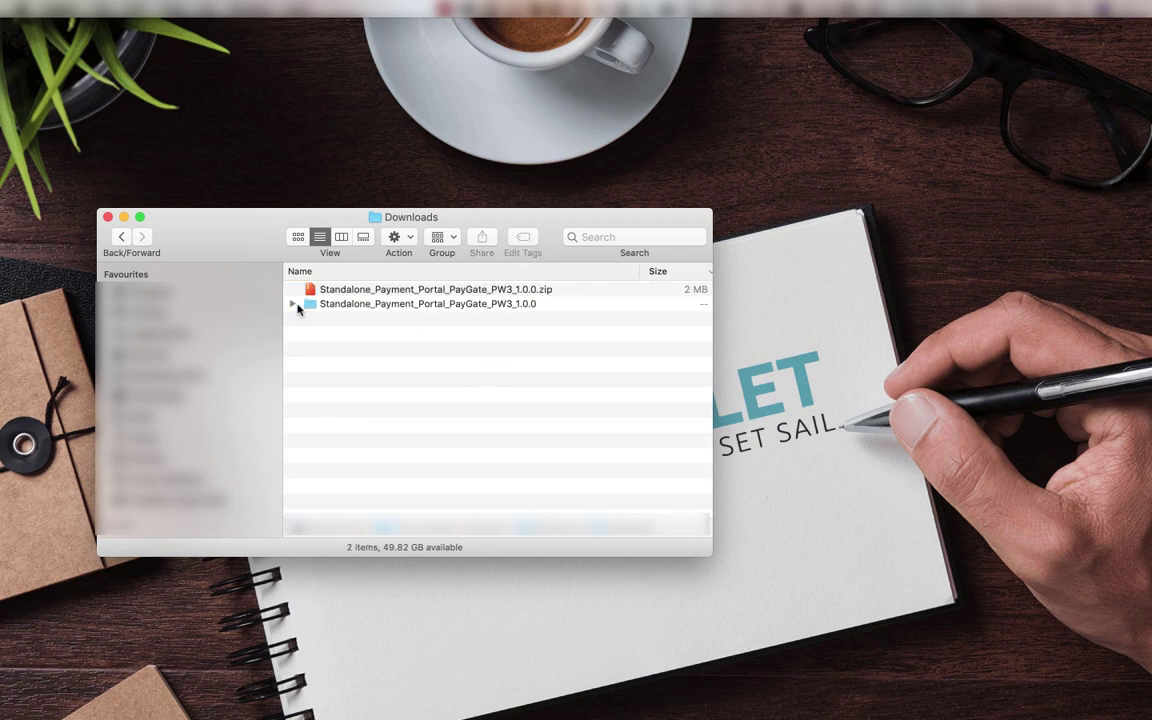
click(318, 306)
double_click(319, 306)
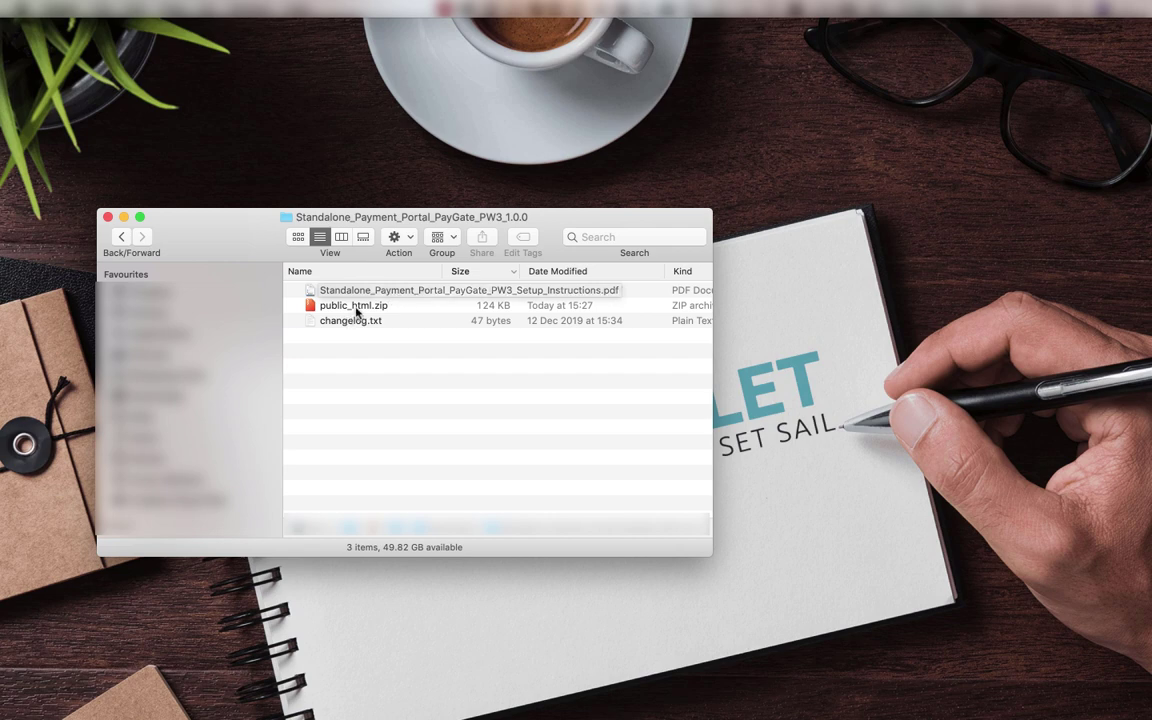
click(356, 309)
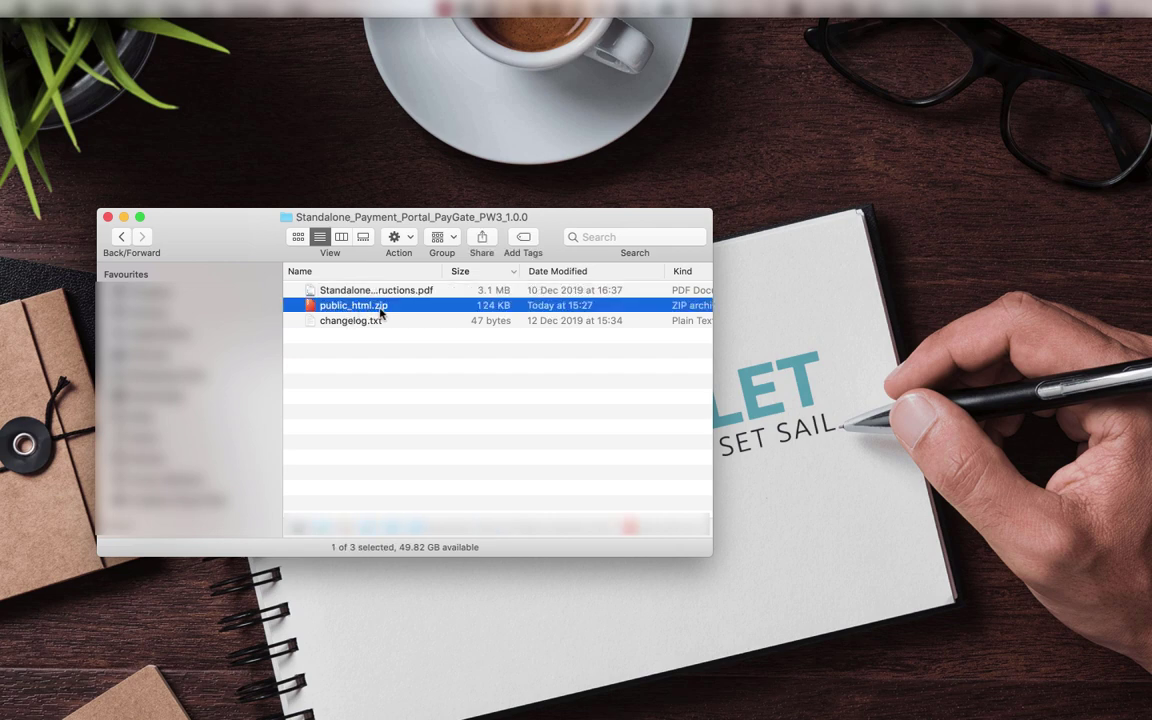
click(336, 336)
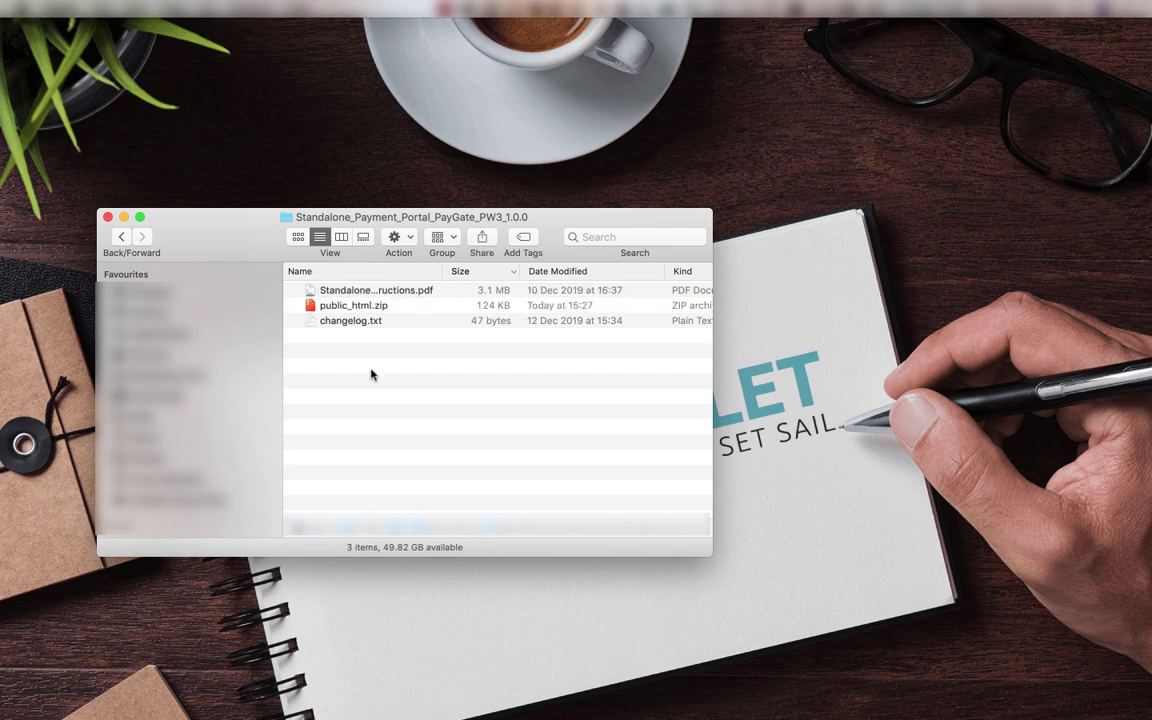
click(360, 322)
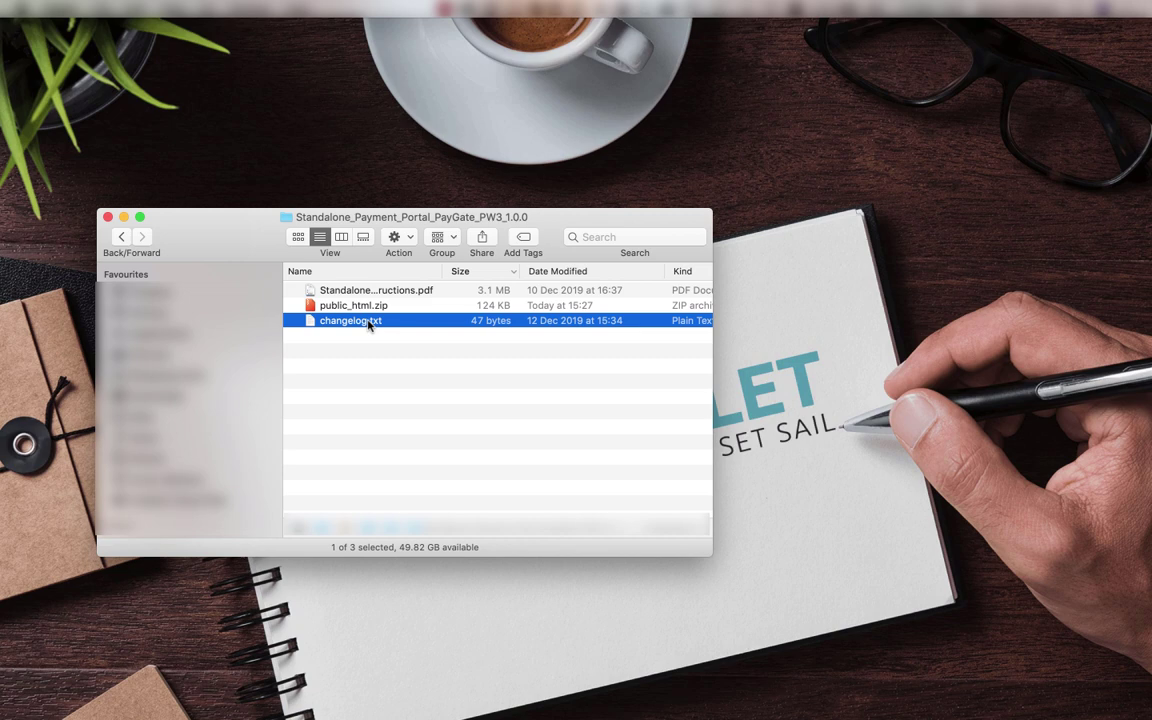
click(373, 352)
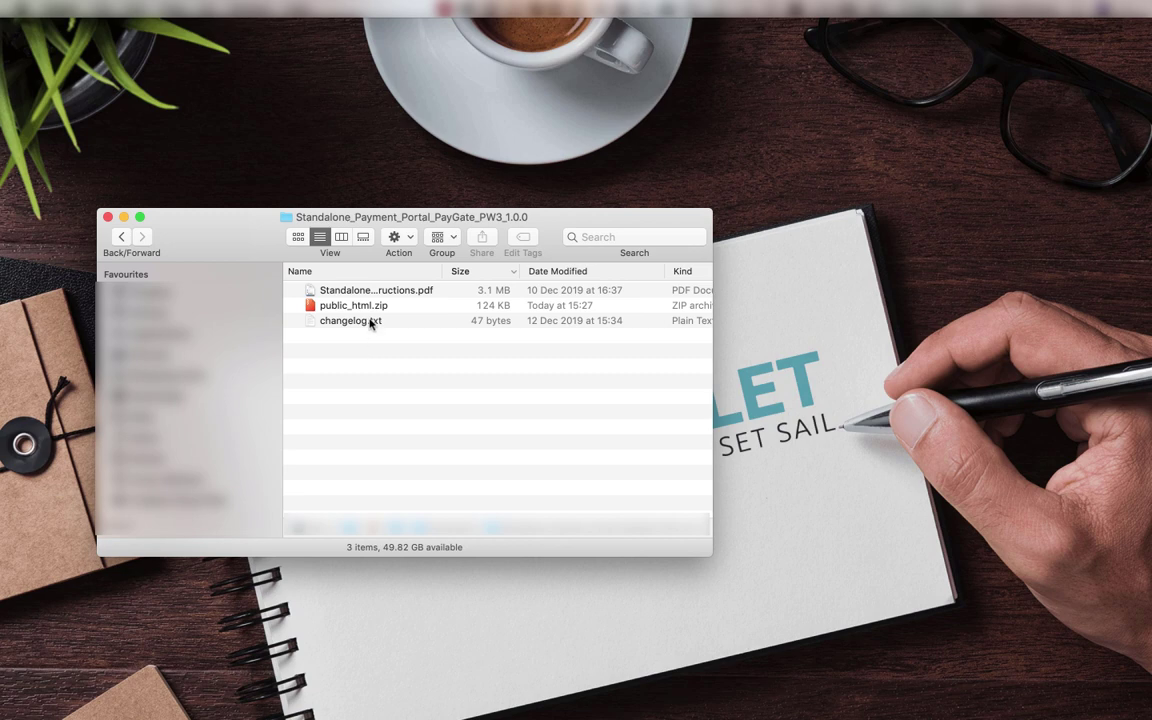
Step: Extract public_html.zip and expand the extracted public_html folder to show its contents
click(366, 311)
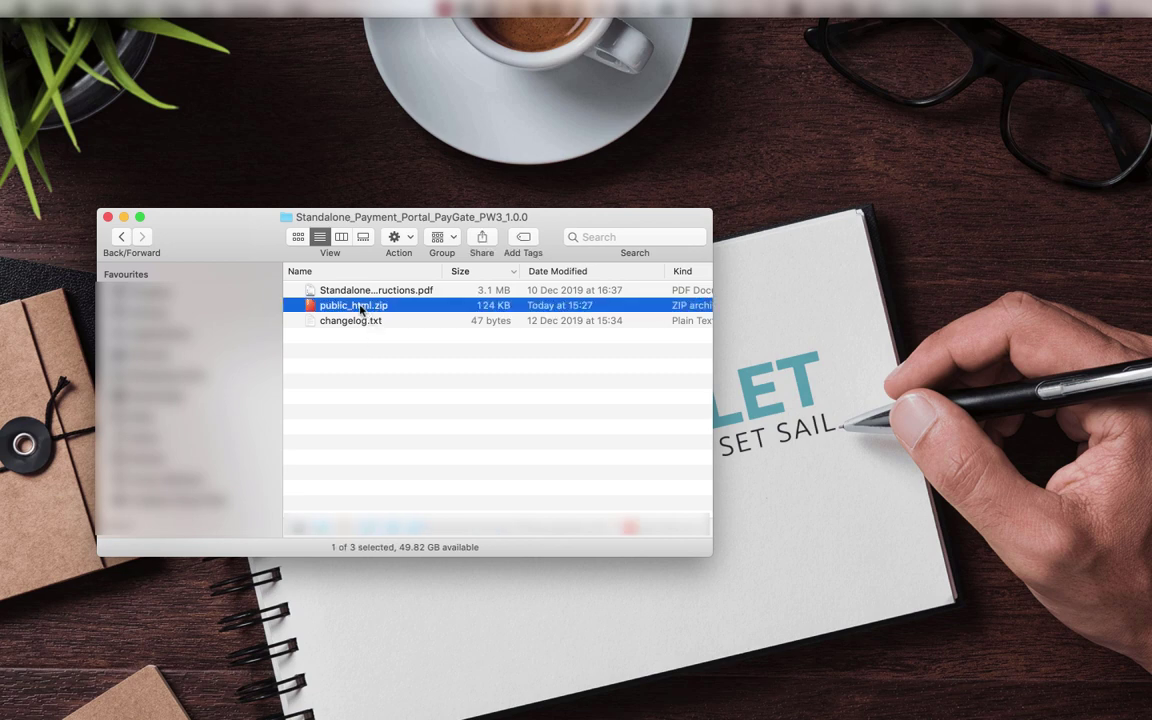
double_click(351, 311)
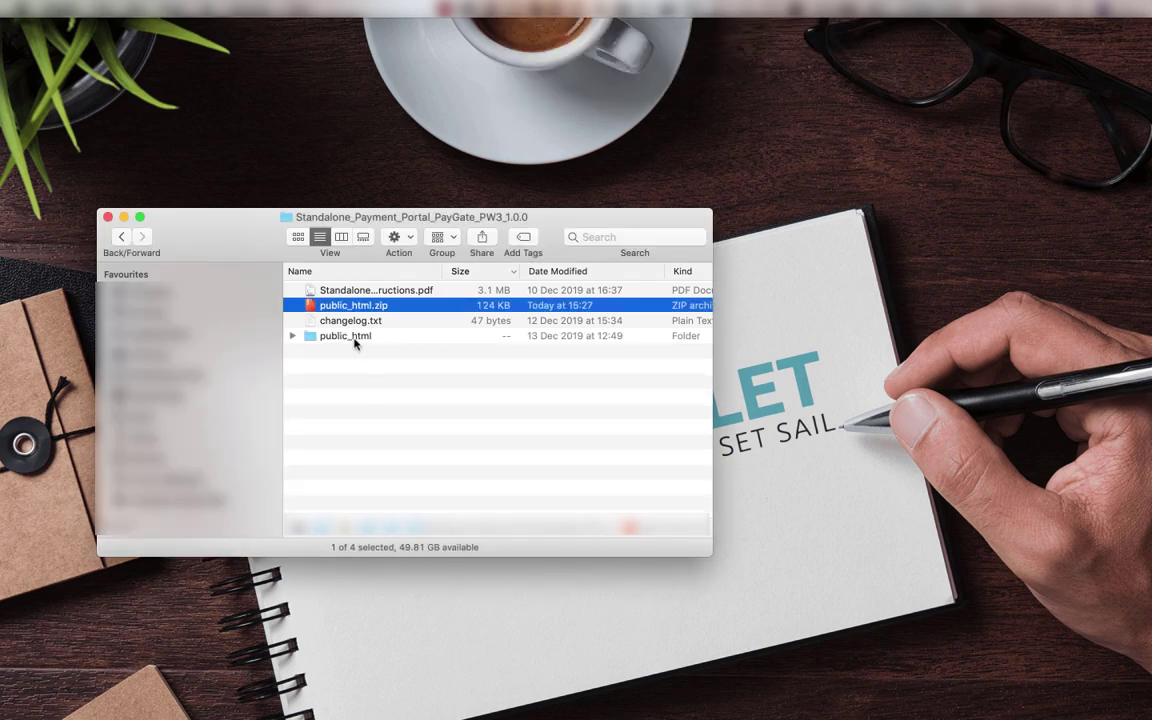
click(355, 340)
click(292, 336)
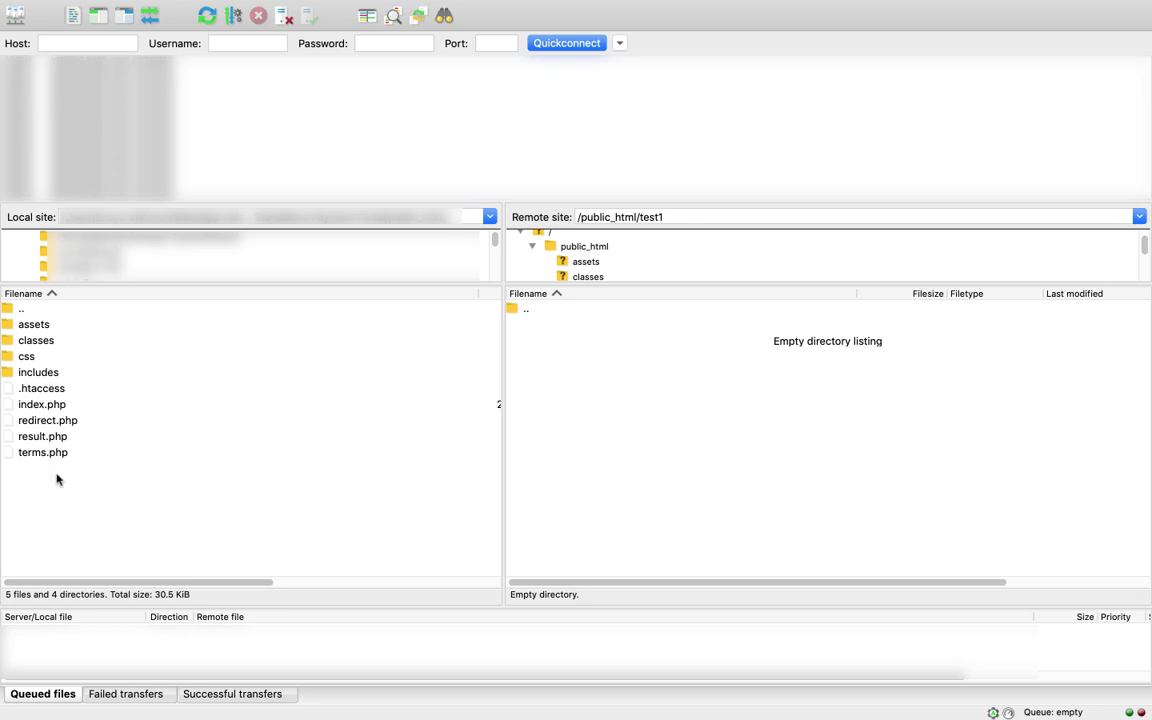
Step: Switch to the FTP client and upload all the local portal folders and files, from assets through terms.php, to /public_html/test1
click(40, 324)
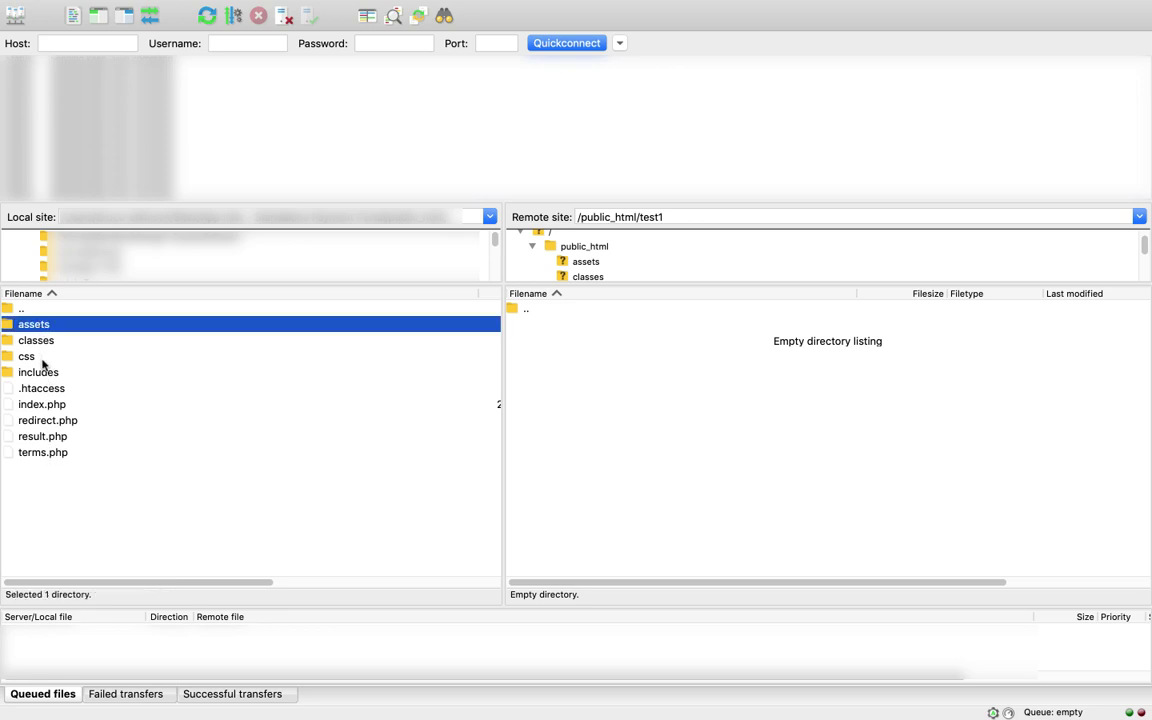
shift+click(48, 452)
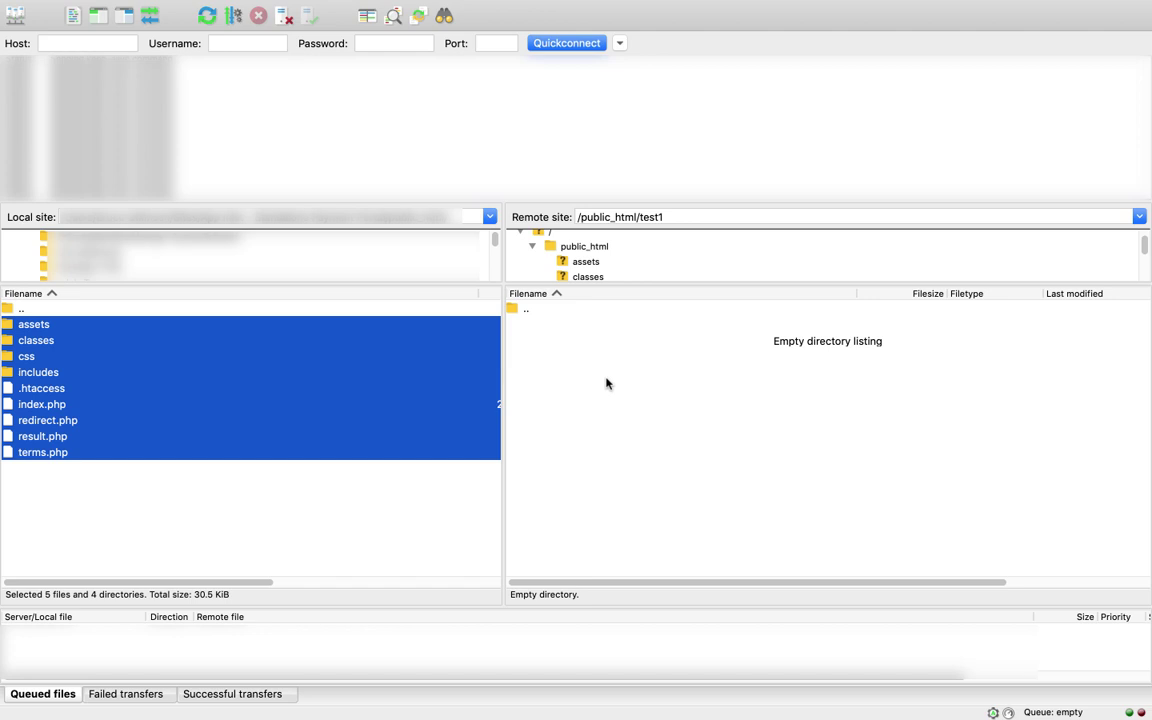
right_click(187, 382)
click(223, 393)
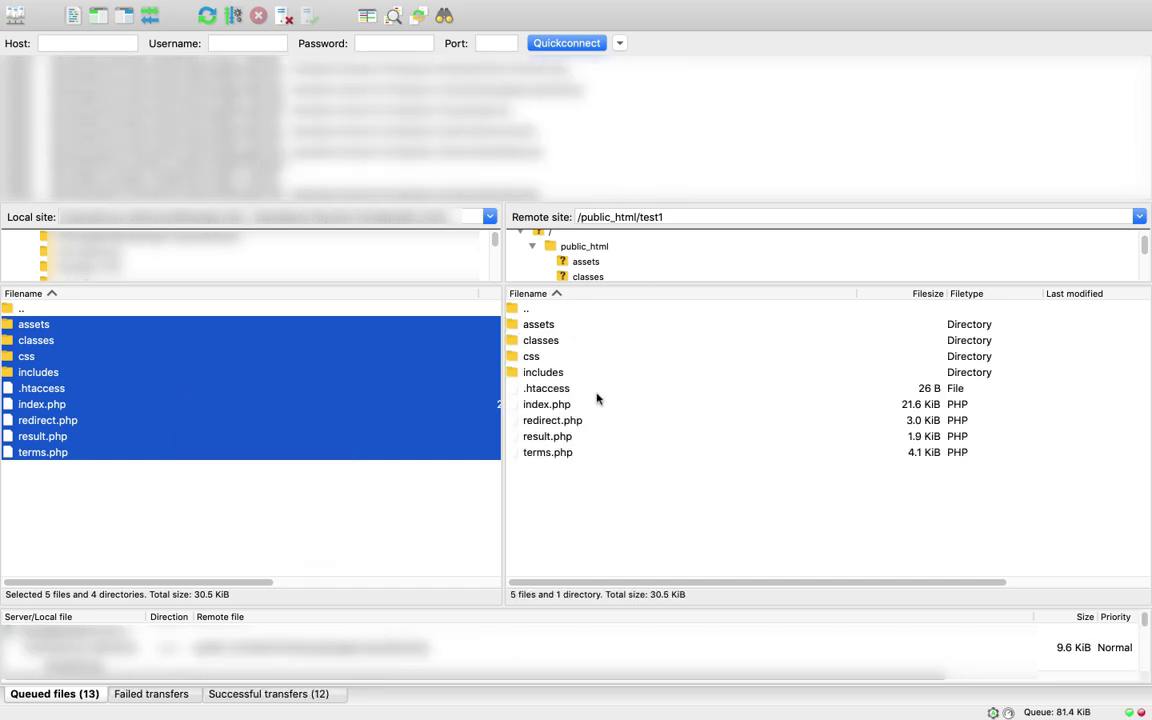
click(592, 484)
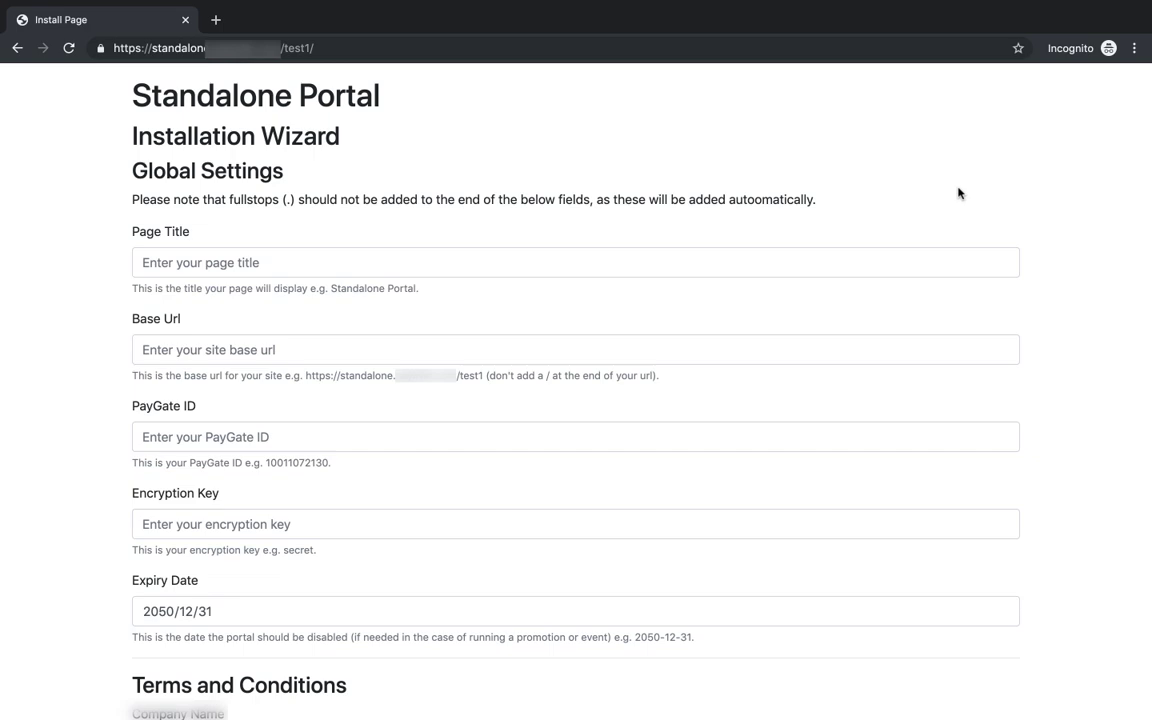
Step: Switch to the portal's Install Page in the browser and fill in the page title with the example "Standalone Portal"
scroll(958, 193, down, 10)
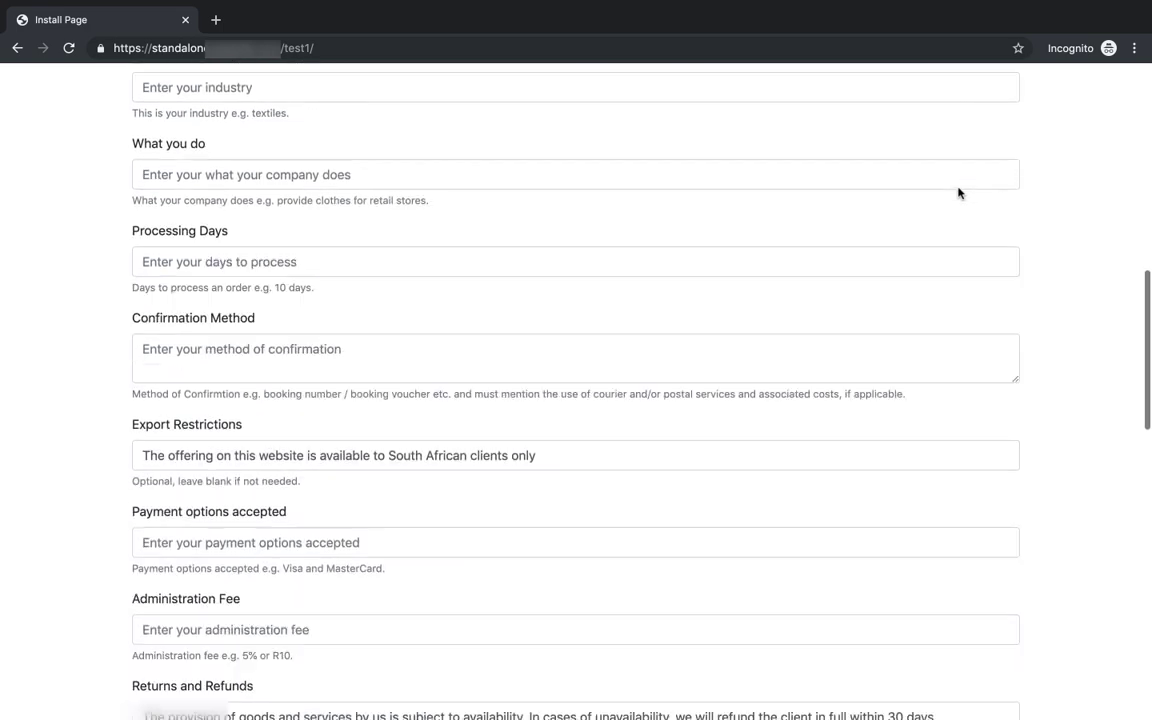
scroll(786, 305, down, 10)
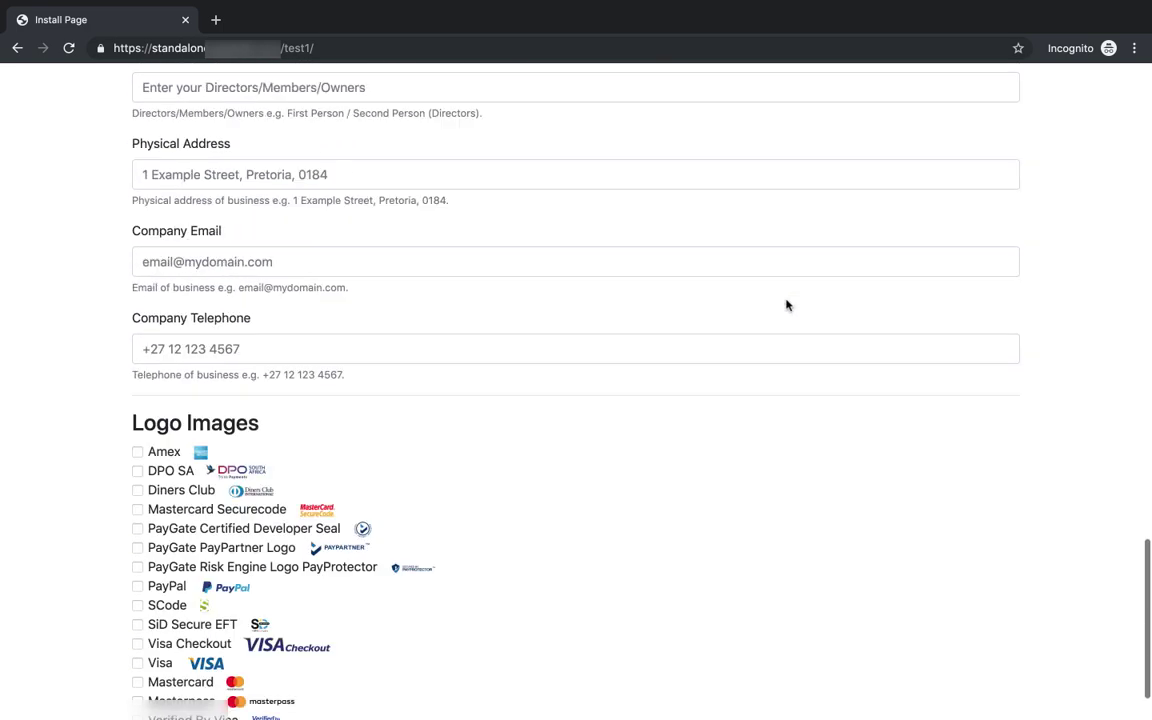
scroll(786, 305, up, 12)
scroll(786, 305, up, 15)
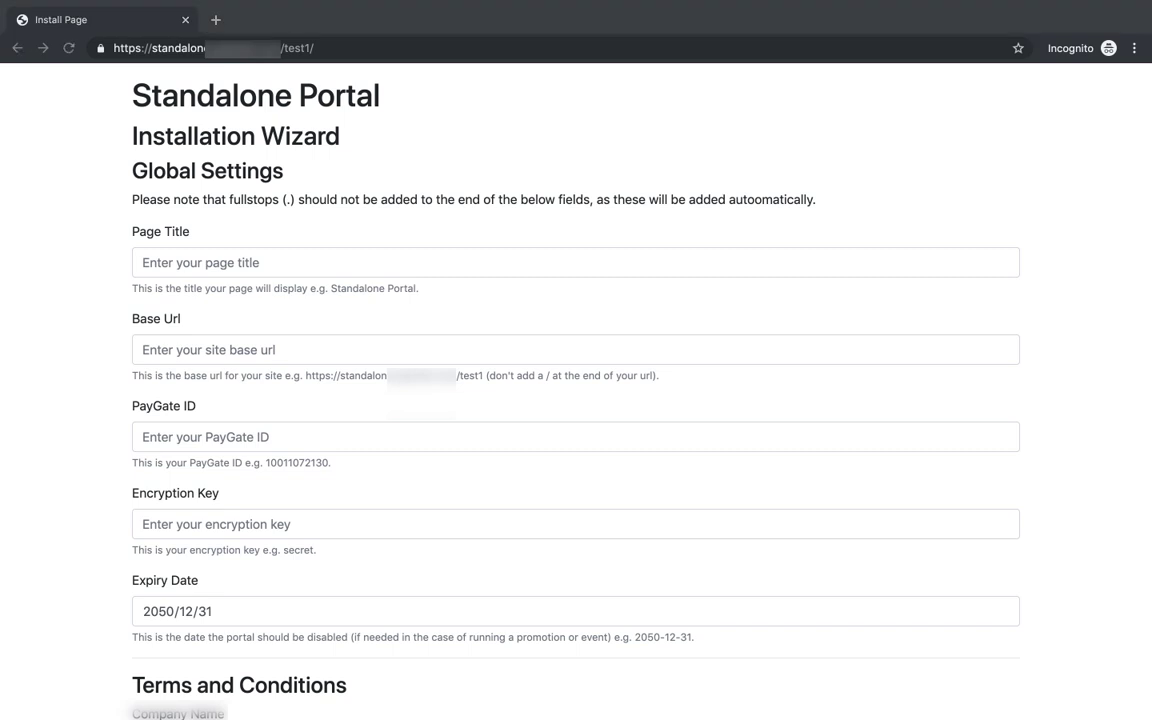
click(181, 215)
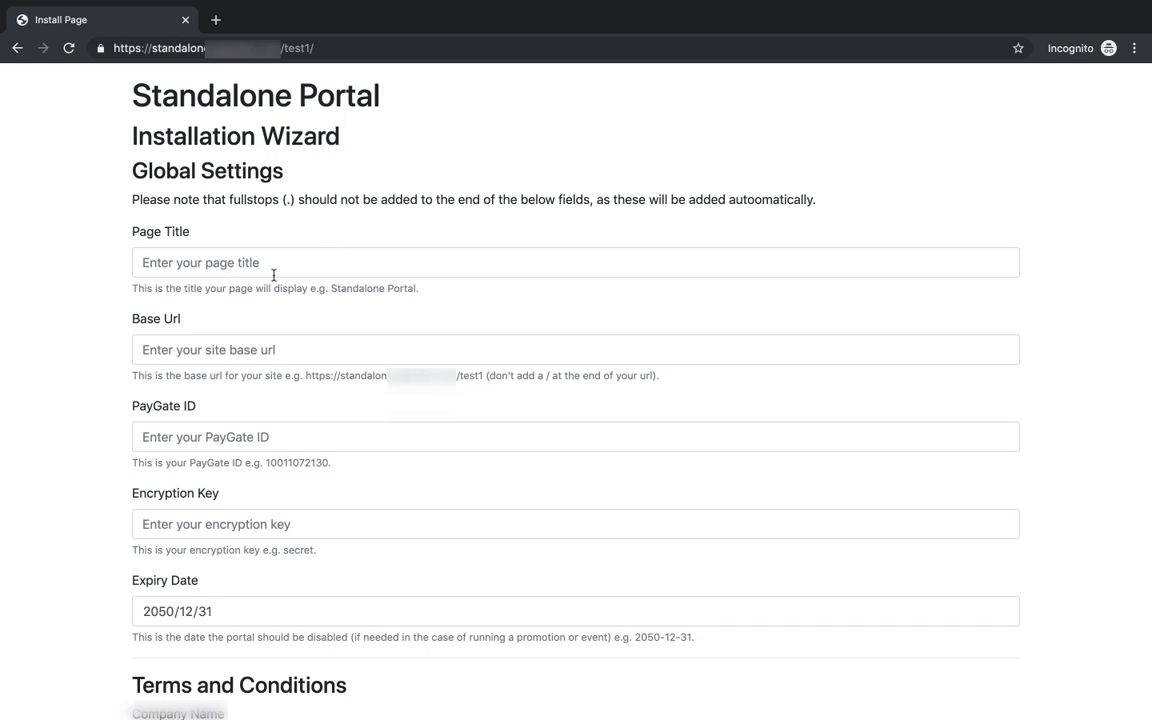
drag(329, 288, 411, 298)
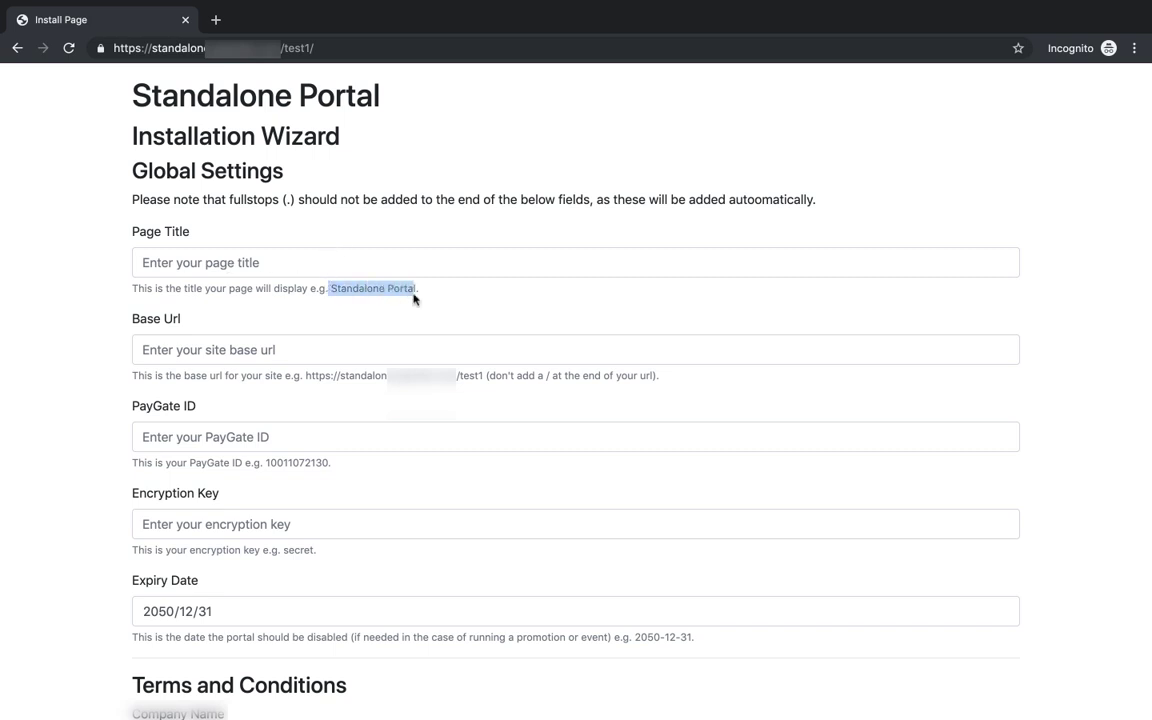
key(ctrl+c)
click(368, 259)
key(ctrl+v)
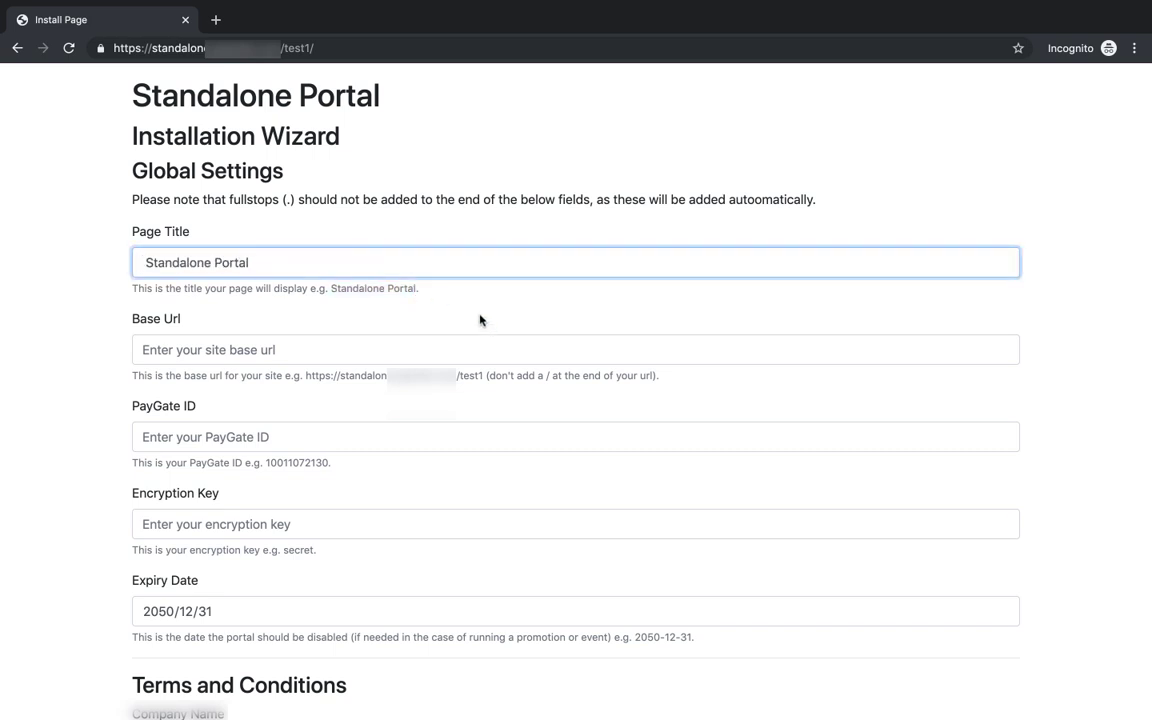
click(433, 288)
click(260, 262)
click(315, 312)
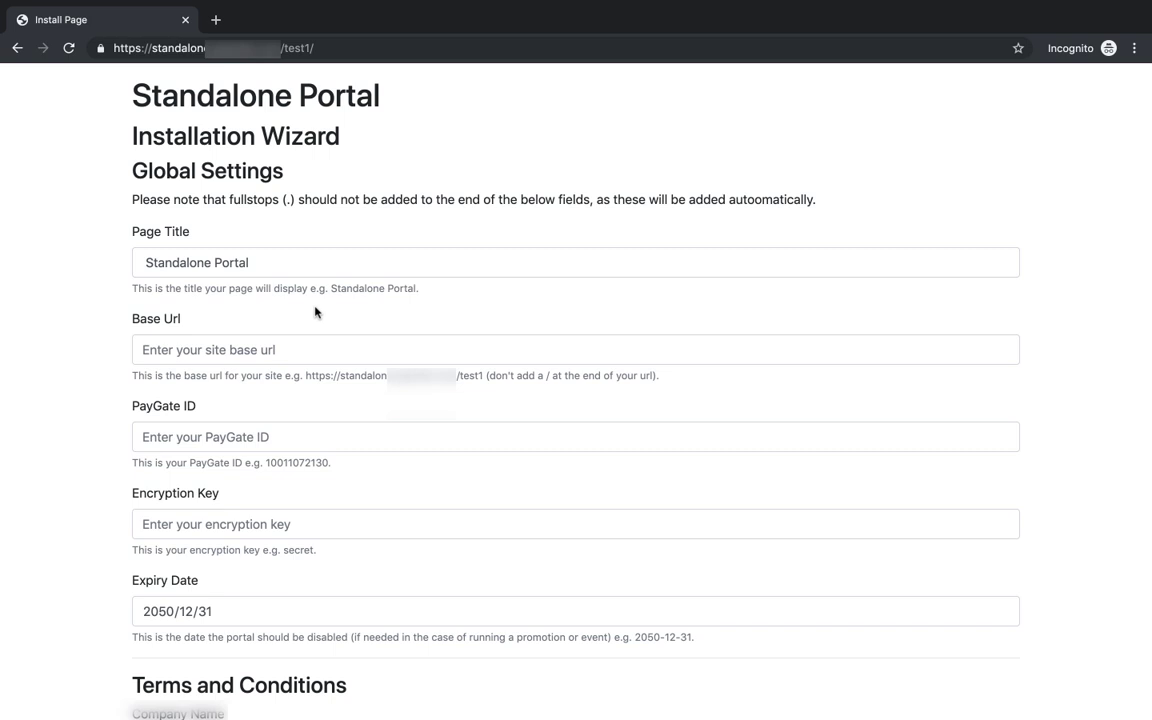
Step: Fill in the base URL with the example site address ending in /test1, without a trailing slash
scroll(315, 312, down, 1)
click(298, 298)
click(298, 337)
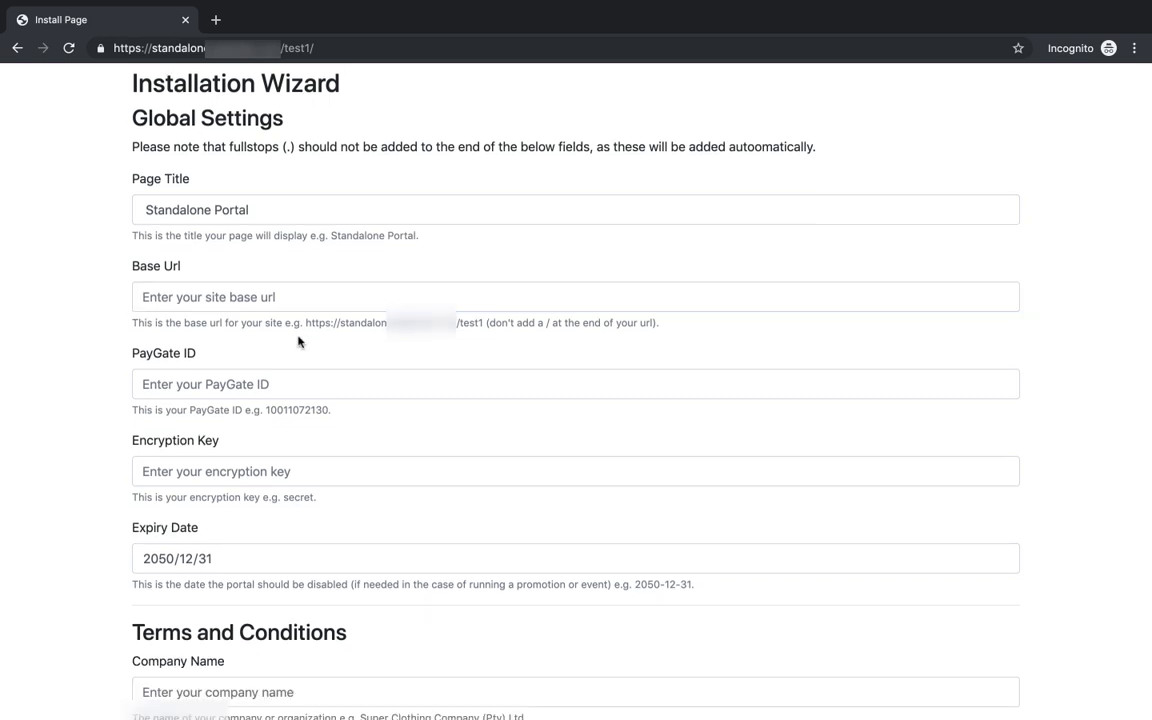
scroll(298, 340, down, 1)
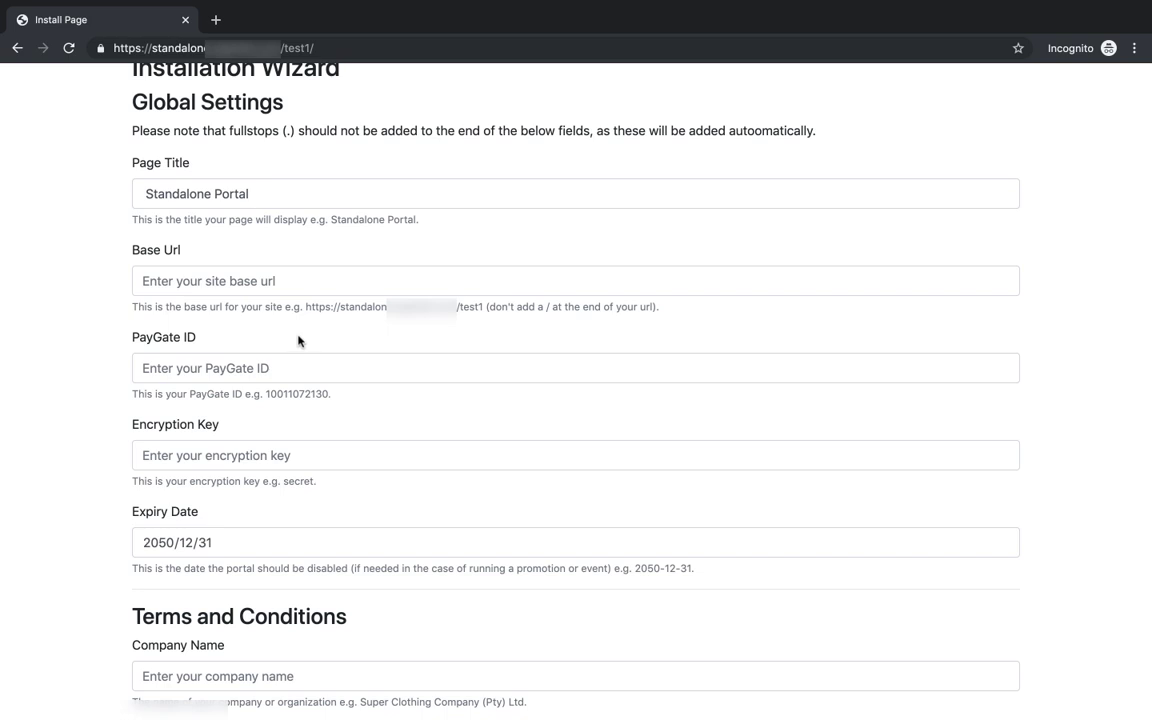
click(363, 46)
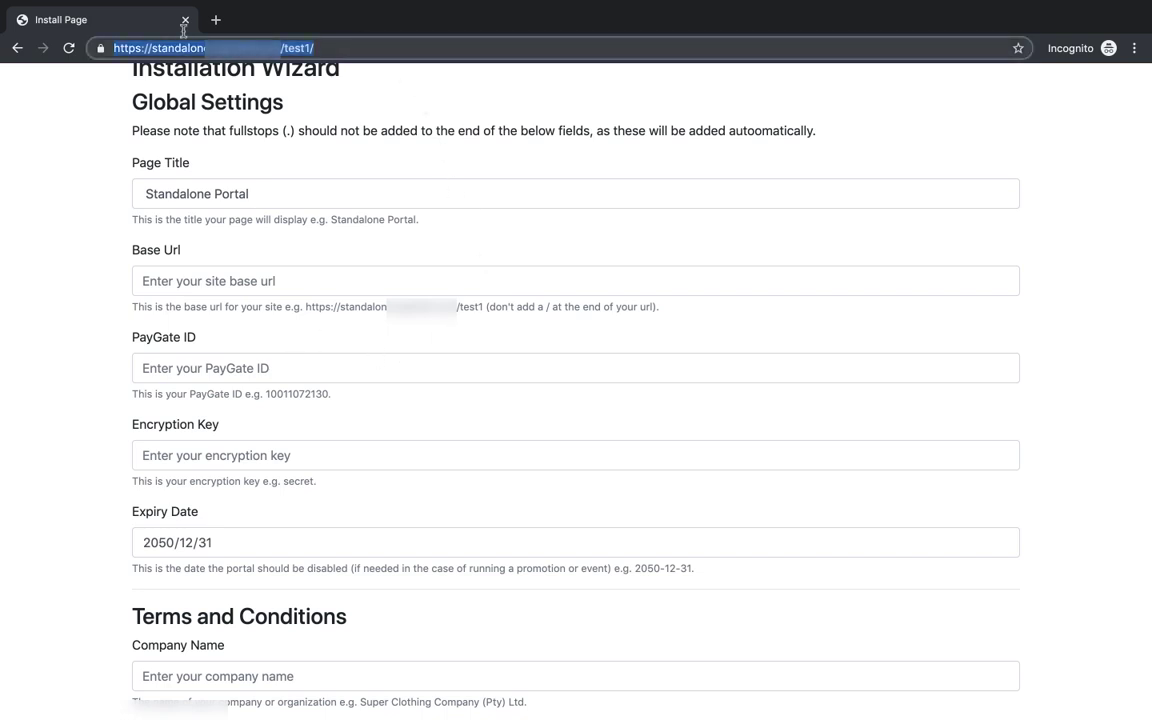
click(324, 324)
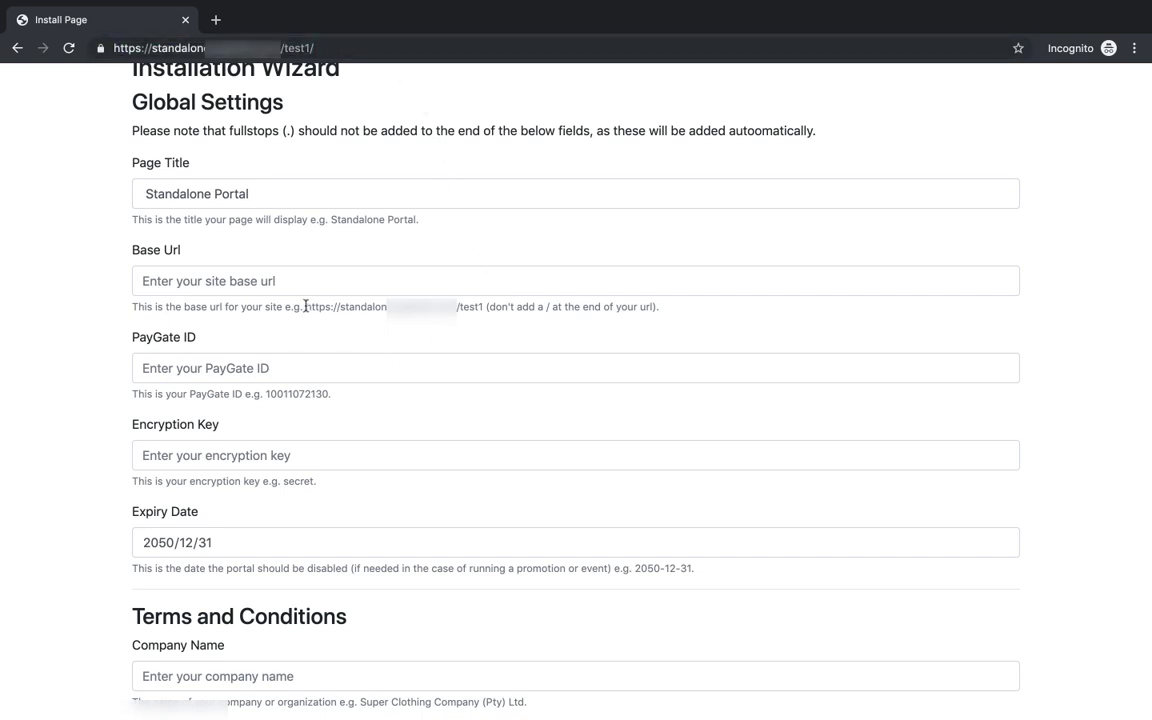
drag(305, 307, 478, 309)
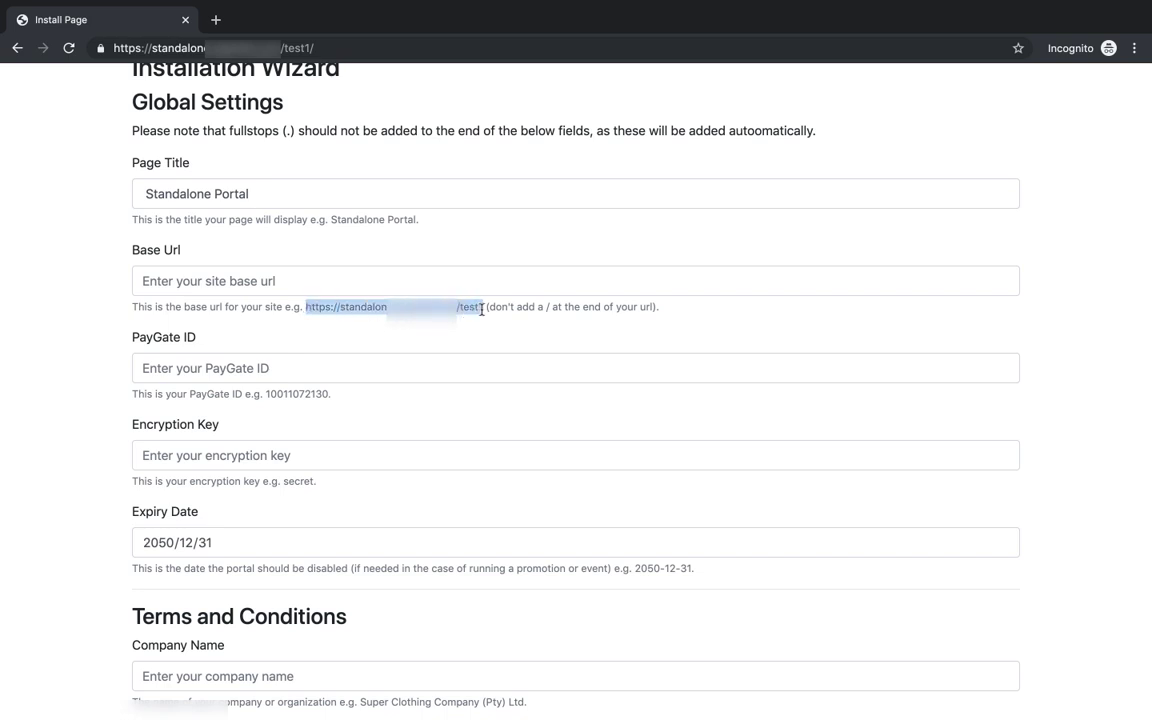
click(377, 278)
key(ctrl+v)
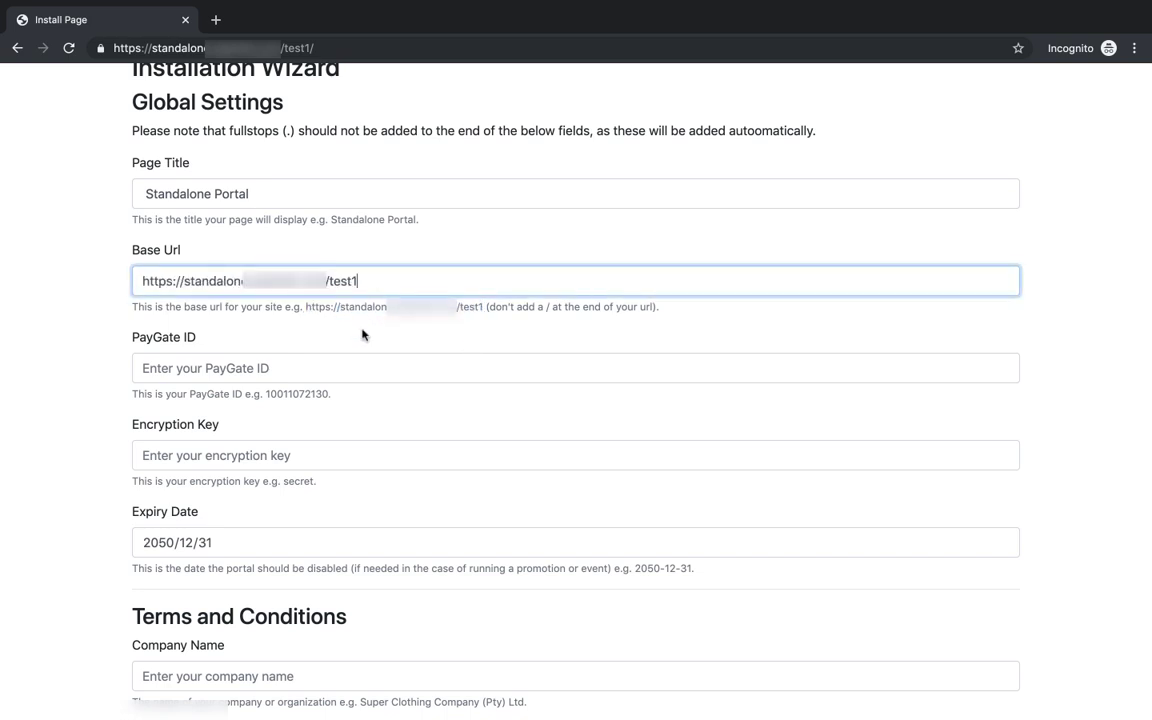
click(363, 335)
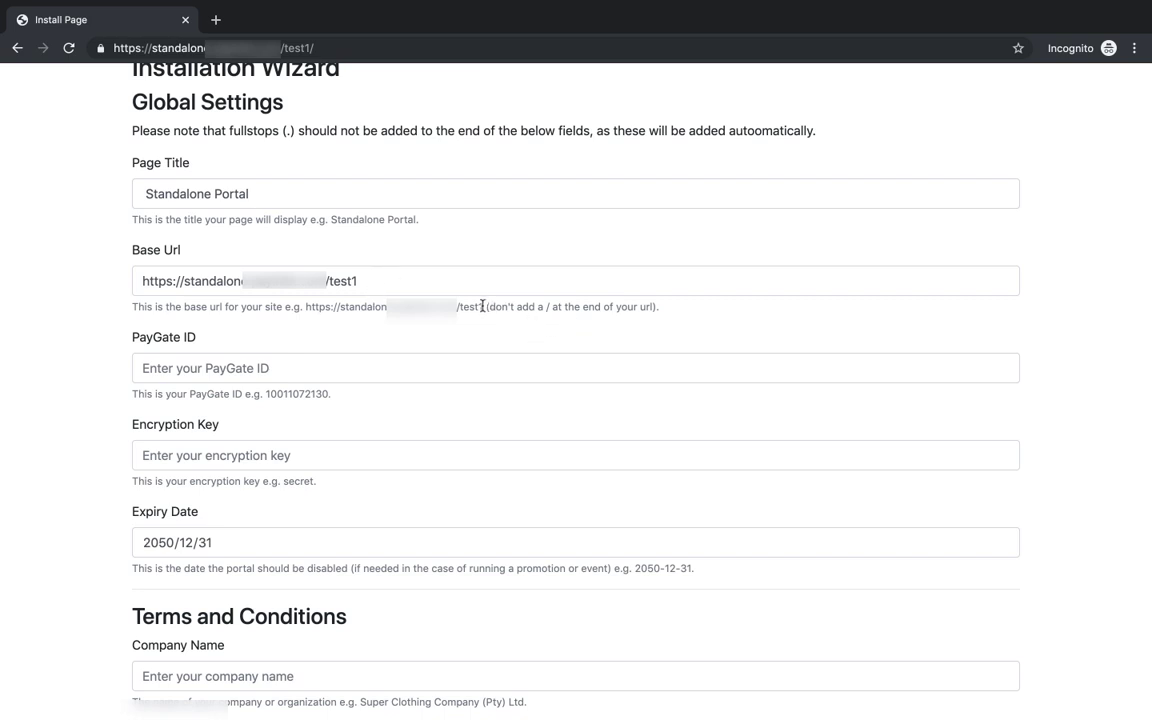
drag(485, 306, 661, 309)
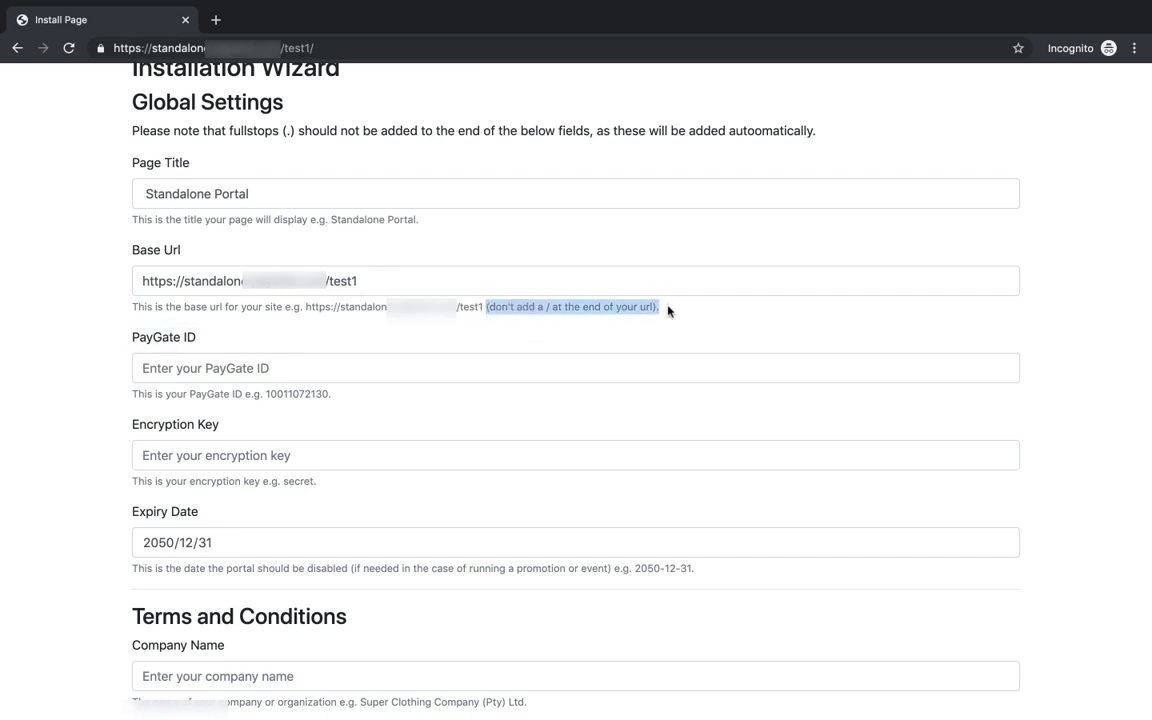
click(540, 329)
Step: Copy the example PayGate ID from the help text into the PayGate ID field
scroll(540, 329, down, 2)
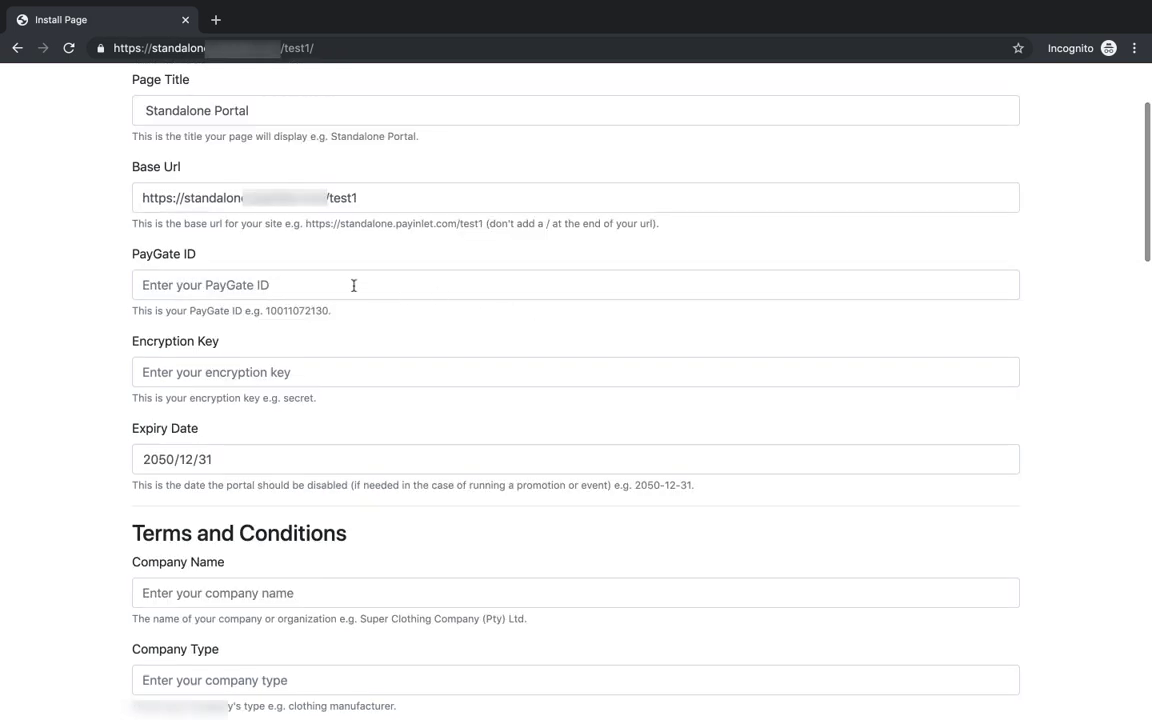
double_click(311, 311)
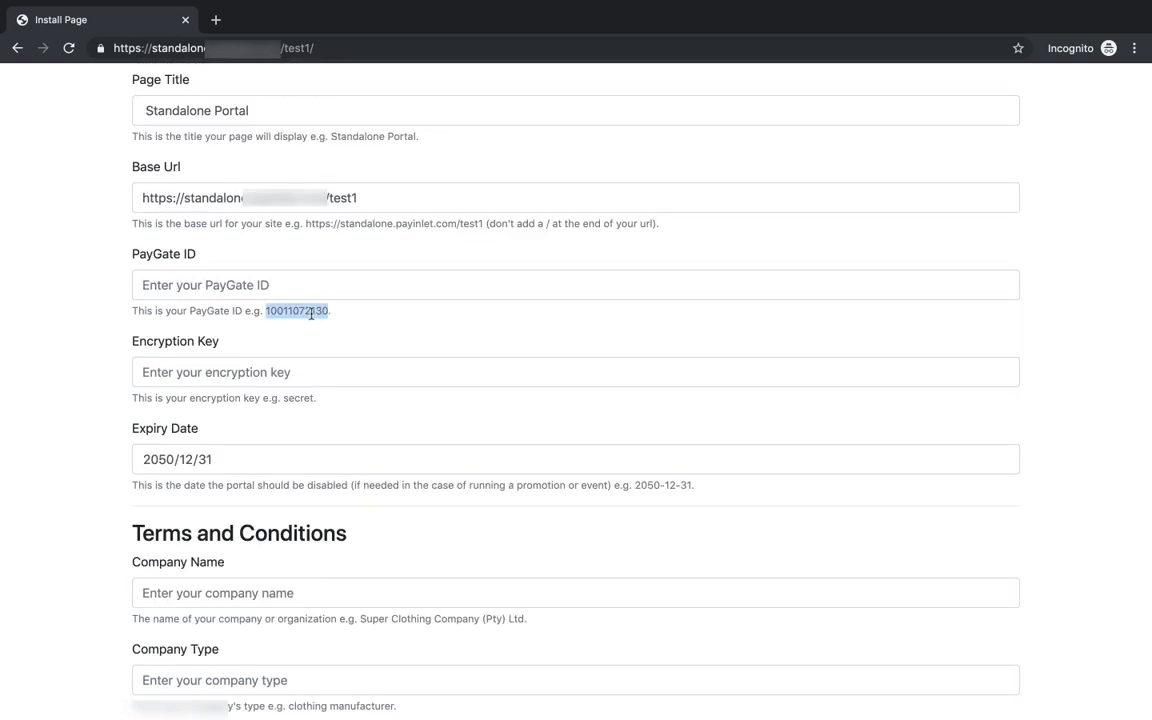
click(322, 290)
key(ctrl+v)
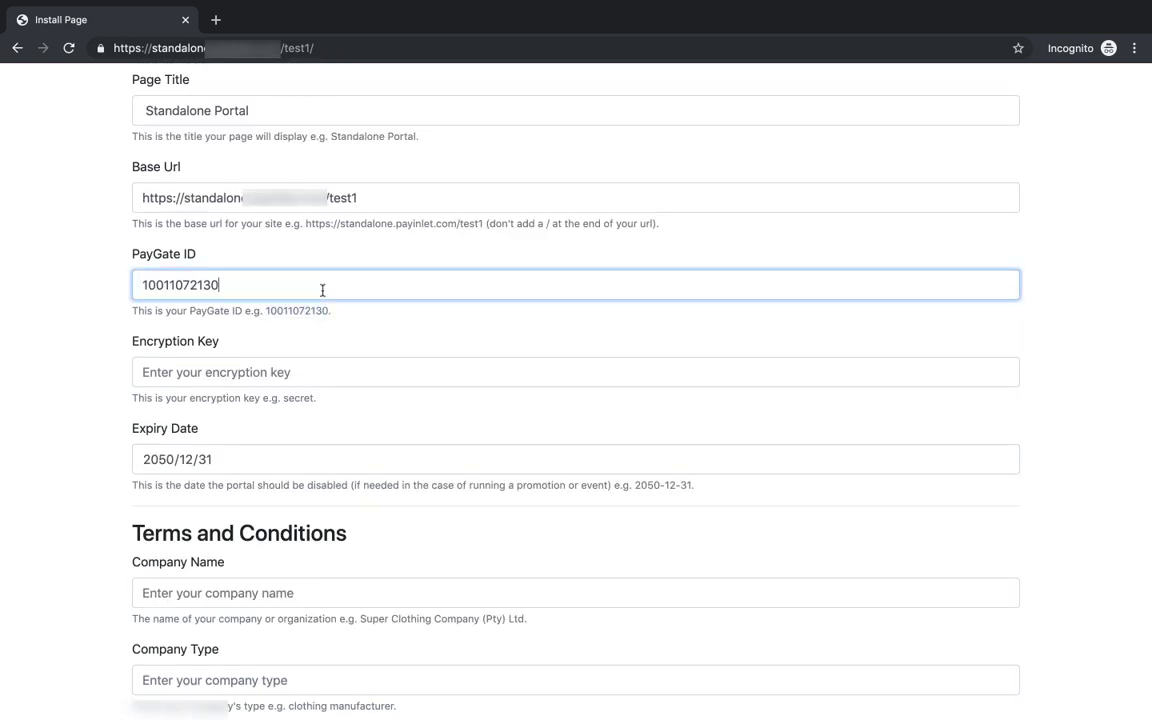
Step: Copy the example encryption key from the help text into the Encryption Key field
click(345, 381)
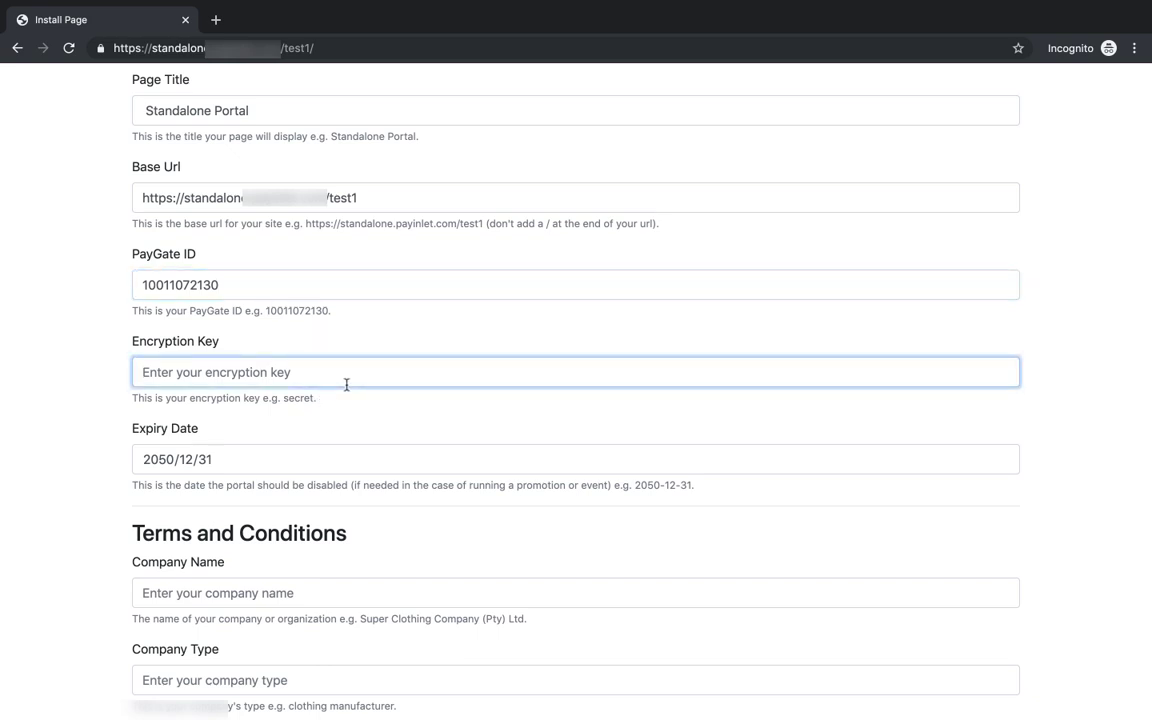
double_click(300, 398)
click(288, 379)
key(ctrl+v)
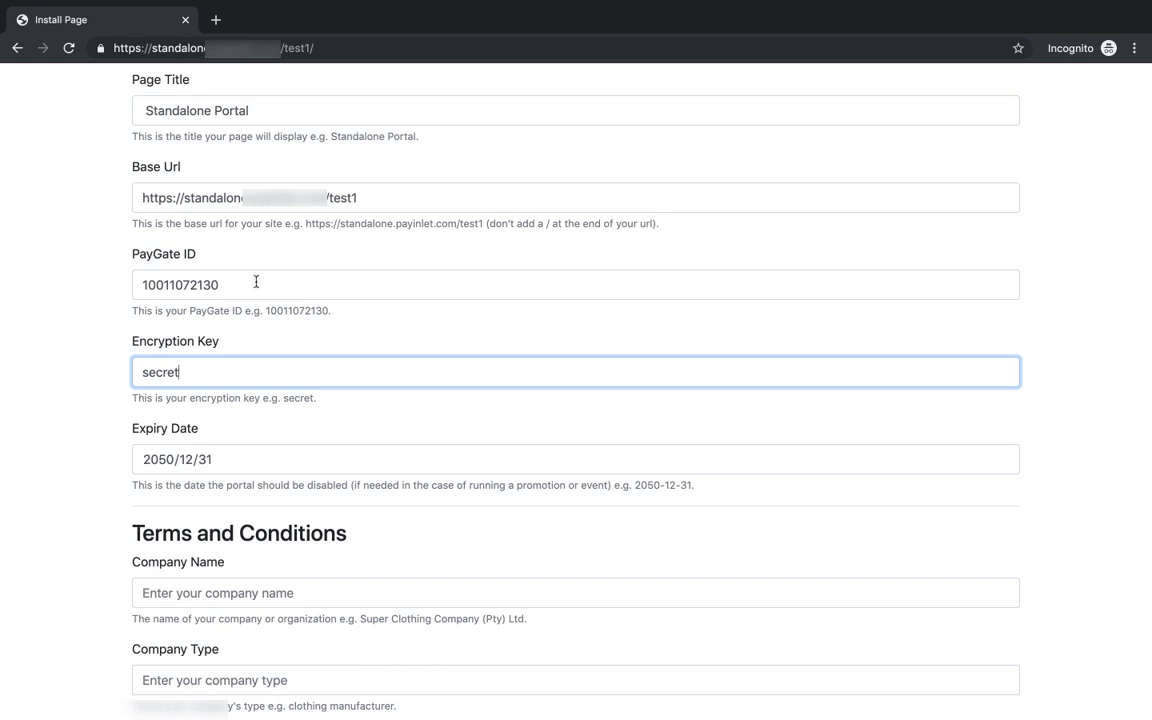
click(461, 438)
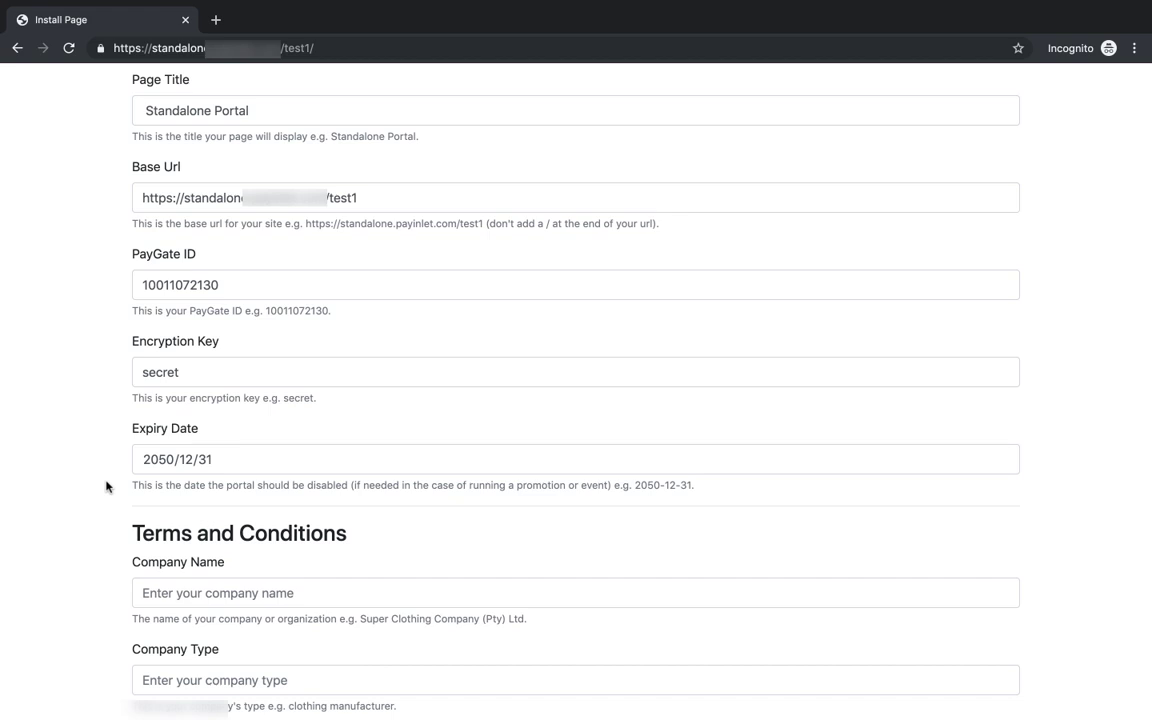
Step: Fill in the Company Name under Terms and Conditions with the example "Super Clothing Company (Pty) Ltd"
scroll(106, 430, down, 5)
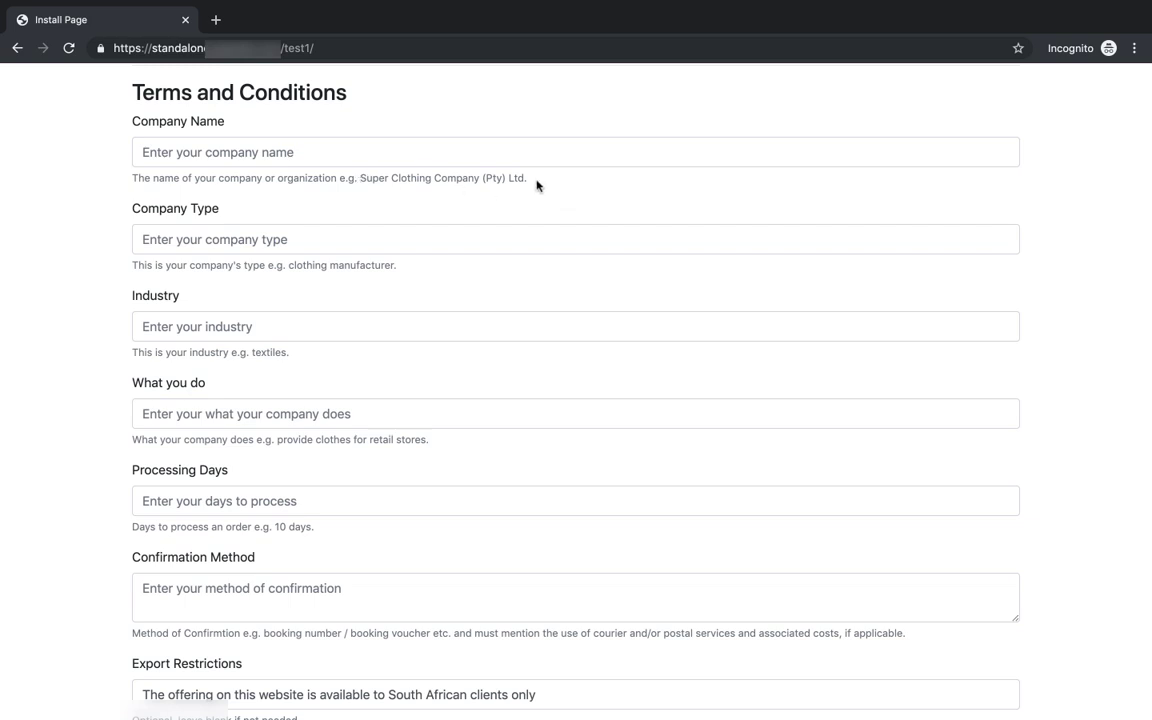
drag(525, 178, 358, 176)
key(super+c)
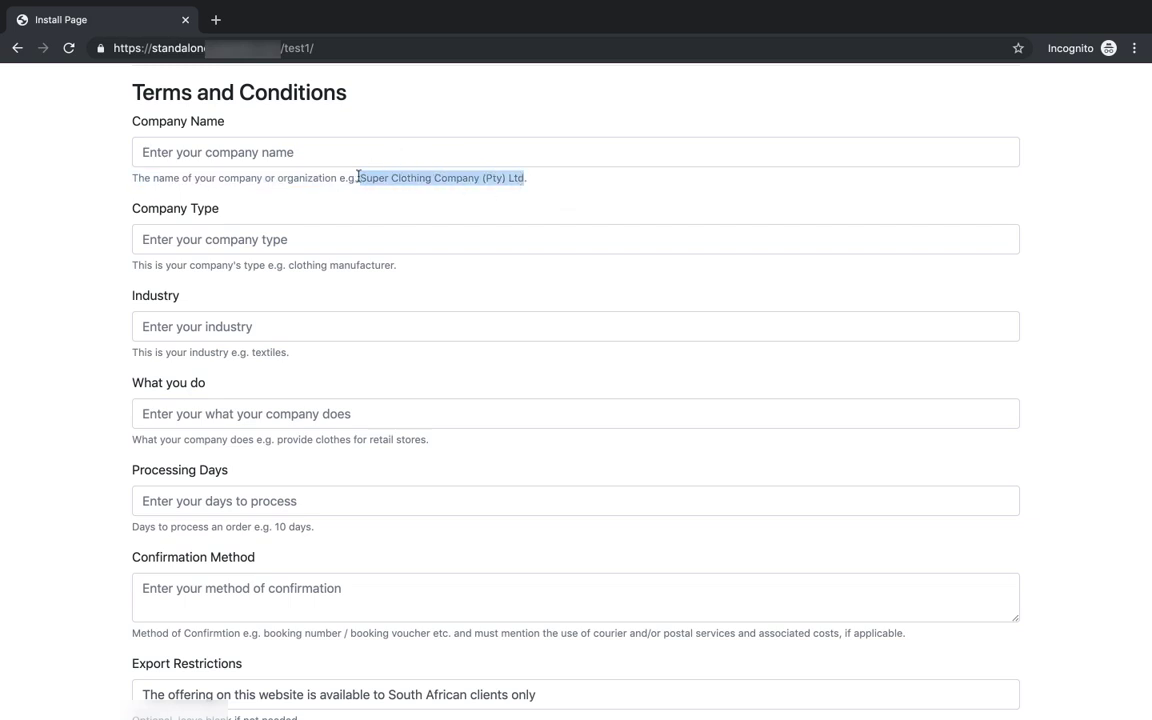
click(368, 157)
key(super+v)
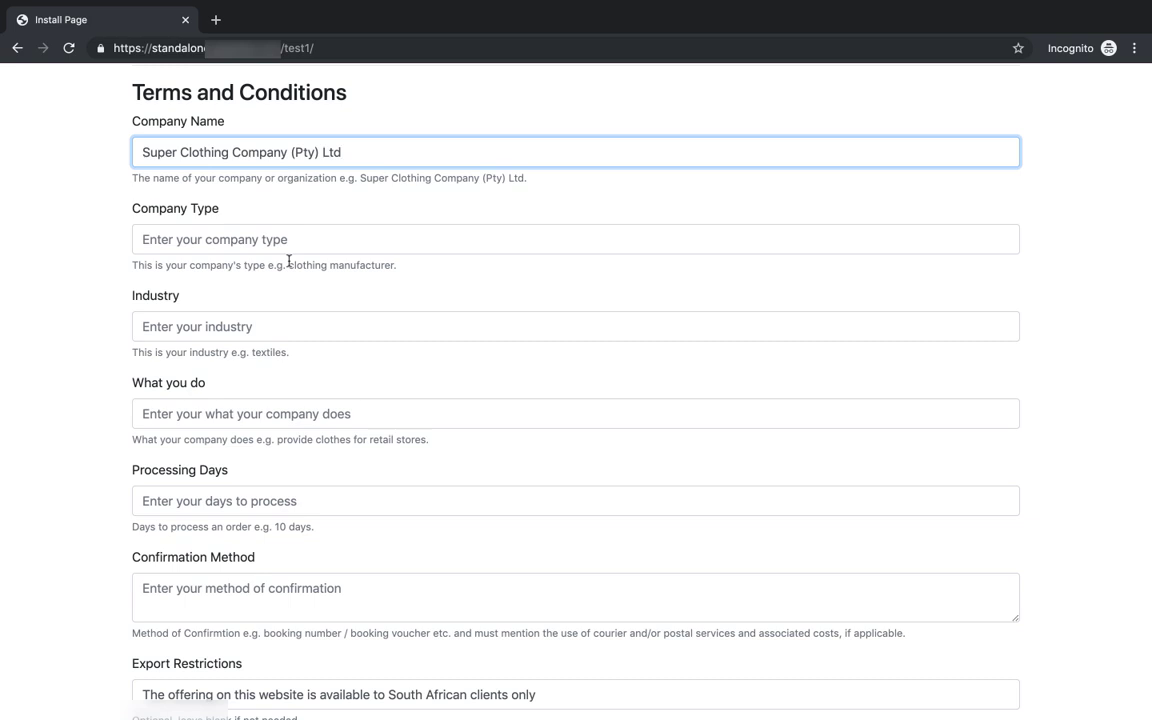
Step: Copy the example "clothing manufacturer" from the help text into the Company Type field
drag(289, 263, 394, 270)
key(super+c)
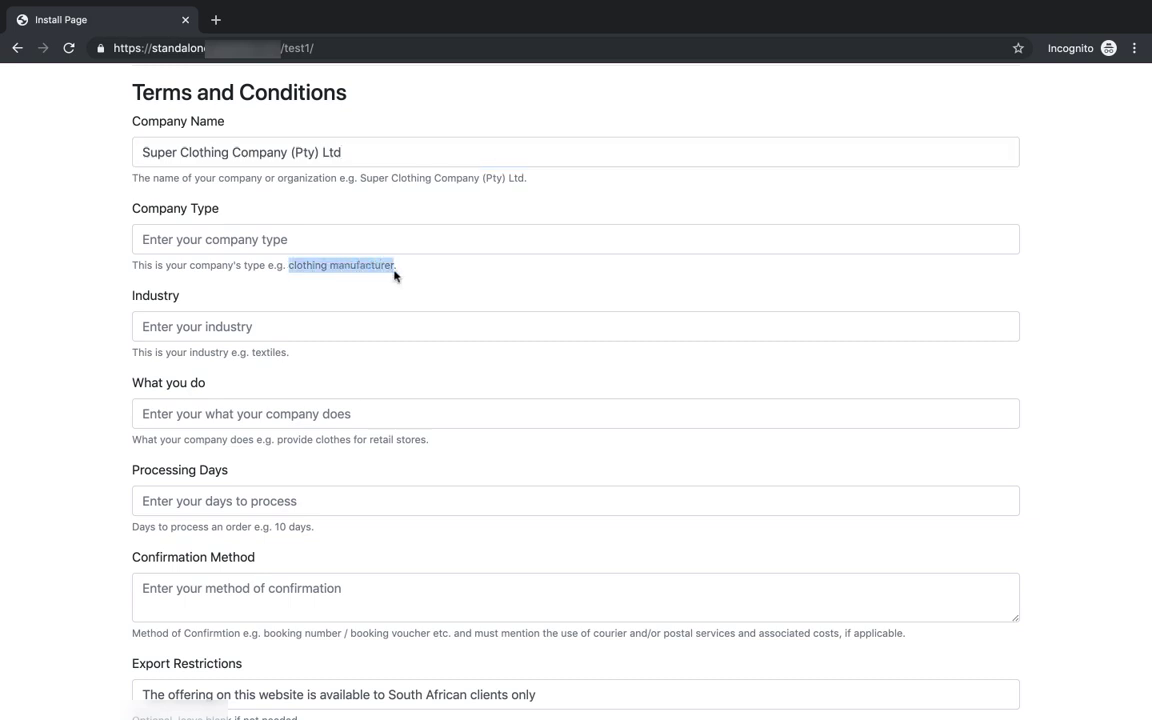
click(345, 239)
key(super+v)
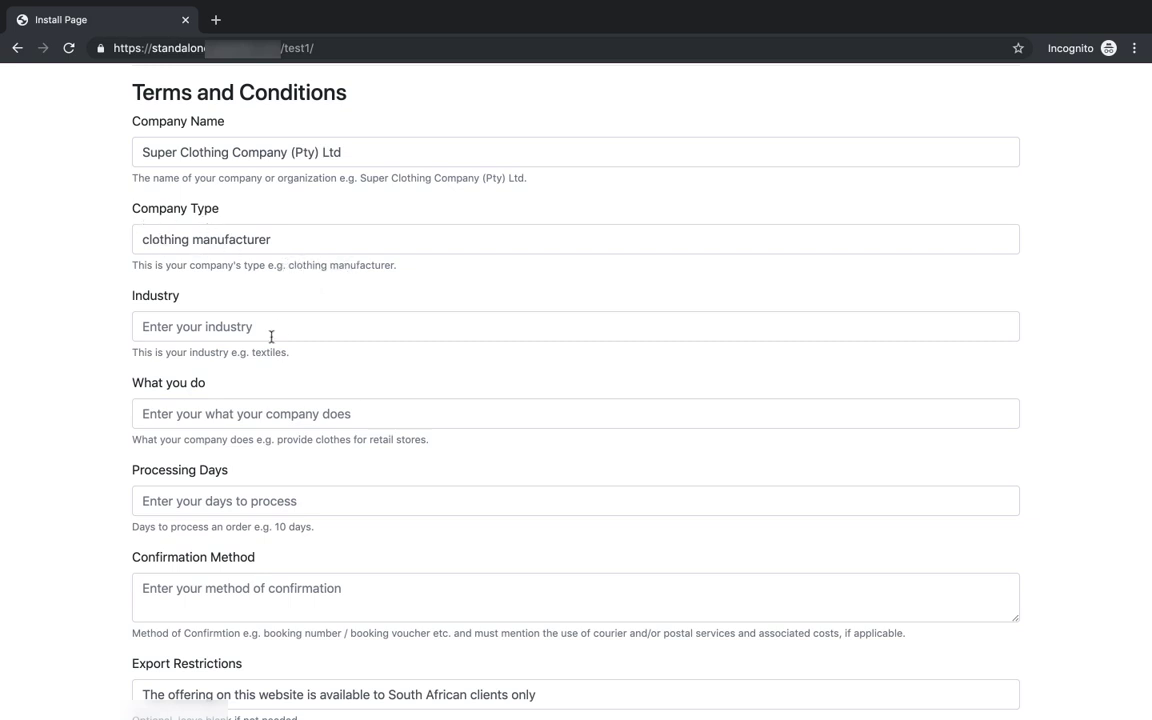
Step: Copy the example "textiles" from the help text into the Industry field
scroll(270, 335, down, 1)
scroll(270, 337, down, 3)
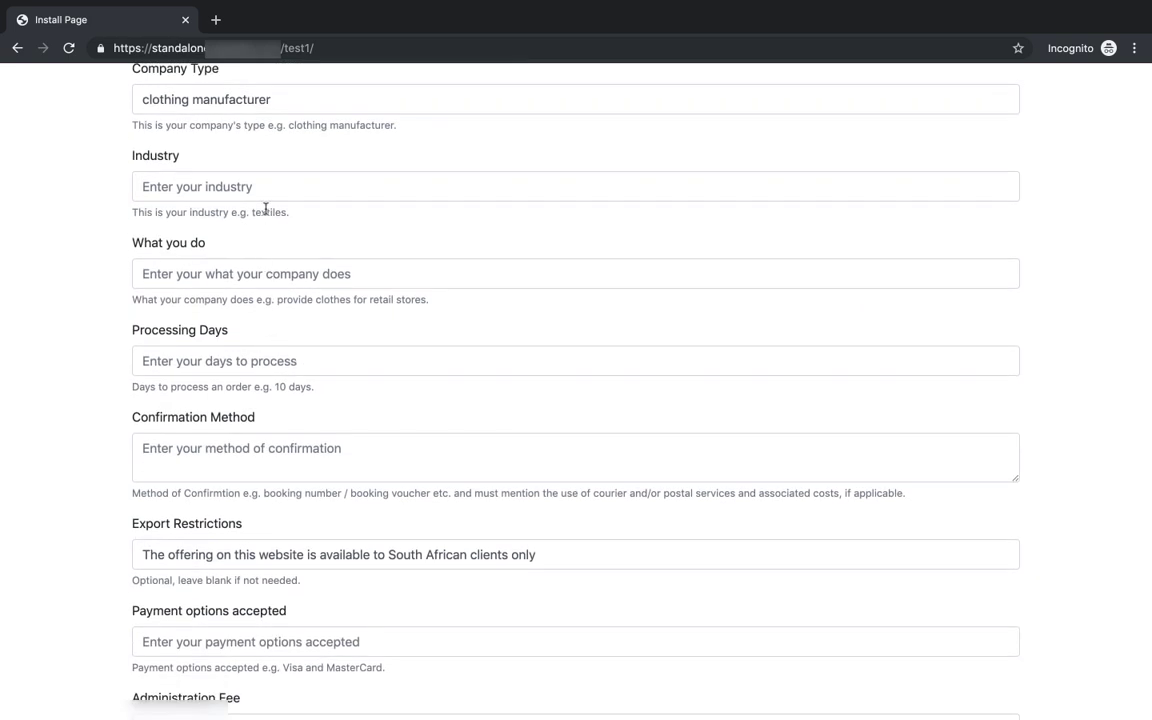
double_click(265, 211)
key(super+c)
click(244, 177)
key(super+v)
click(326, 221)
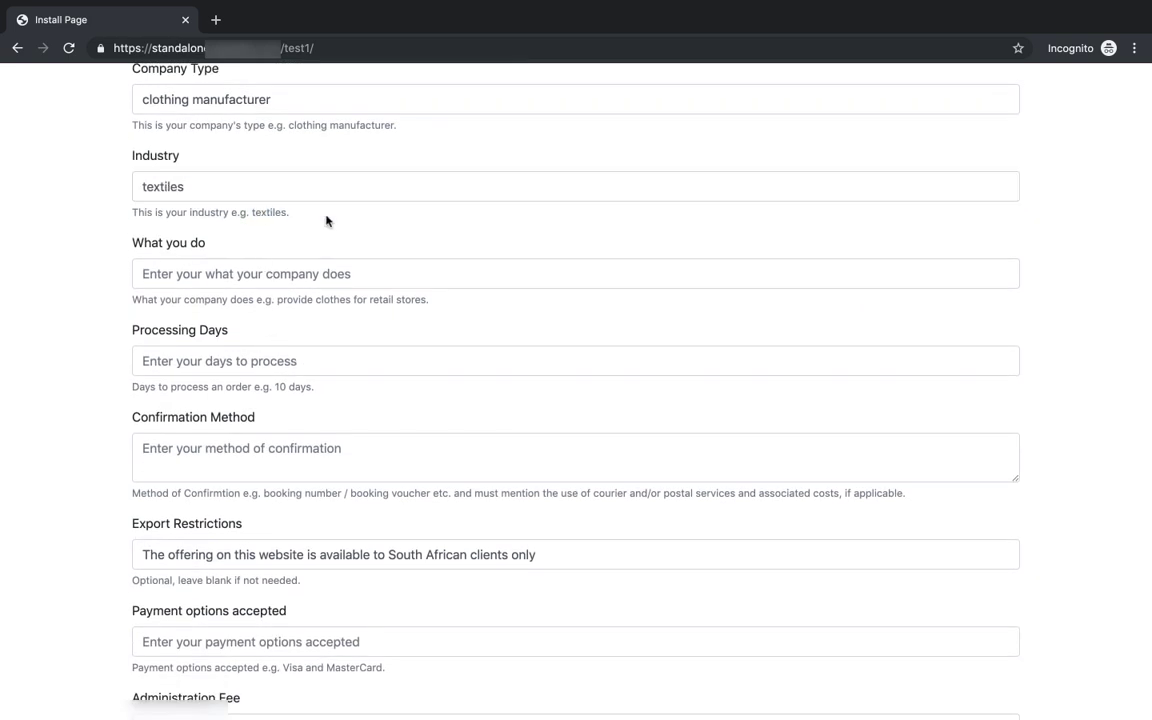
Step: Fill in the What you do field with the example "provide clothes for retail stores", without the closing period
scroll(326, 221, down, 1)
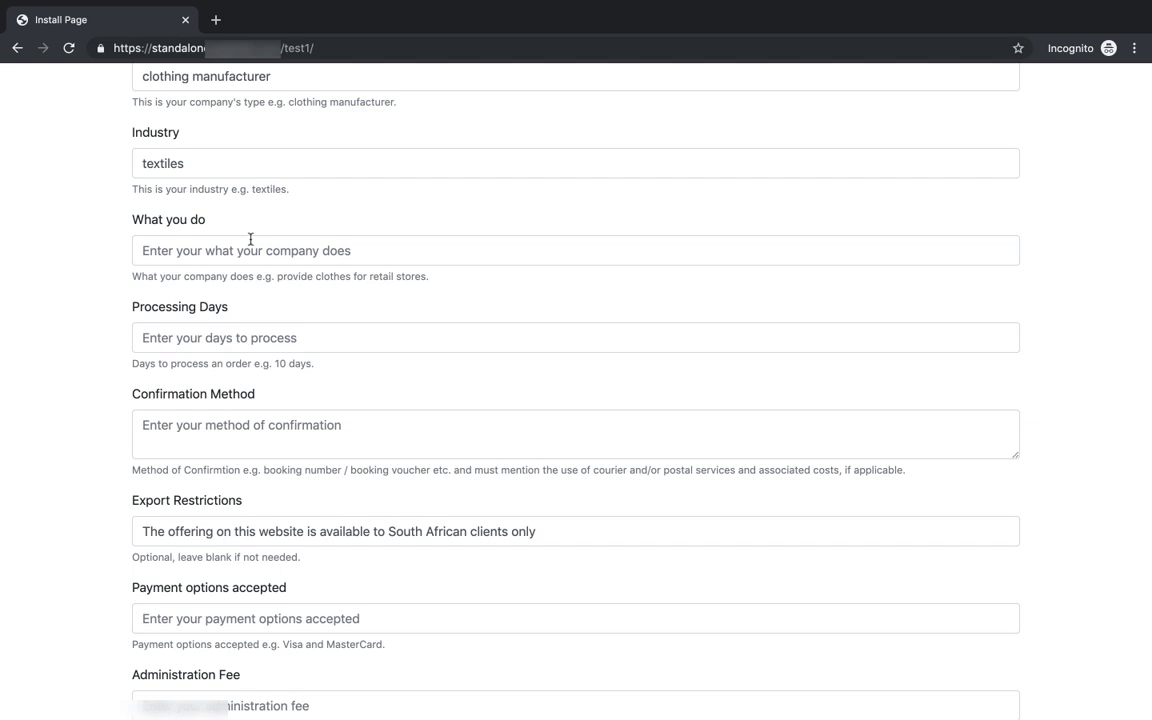
drag(276, 276, 432, 281)
key(super+c)
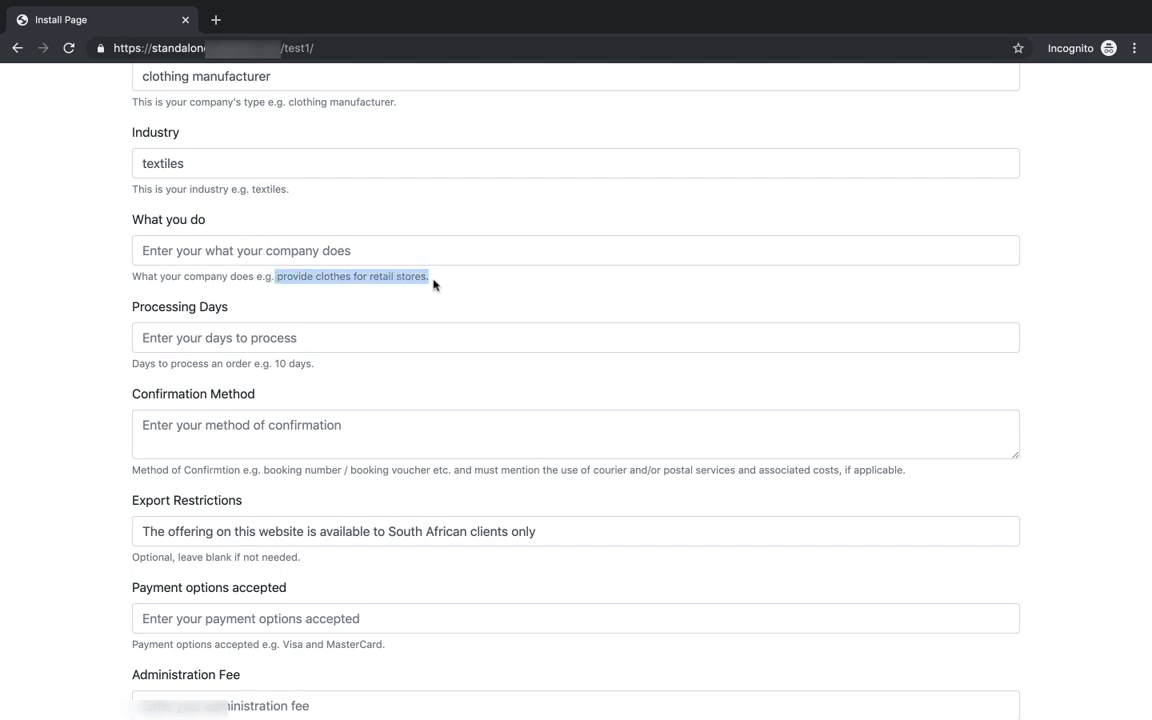
click(368, 245)
key(super+v)
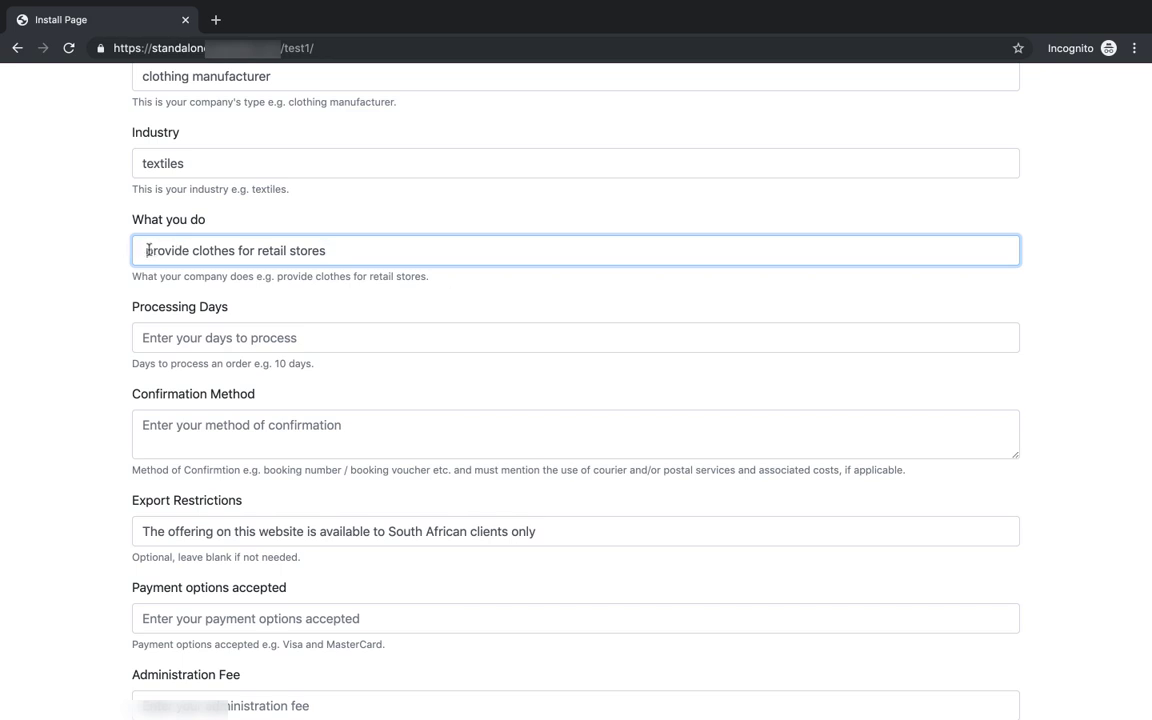
click(465, 325)
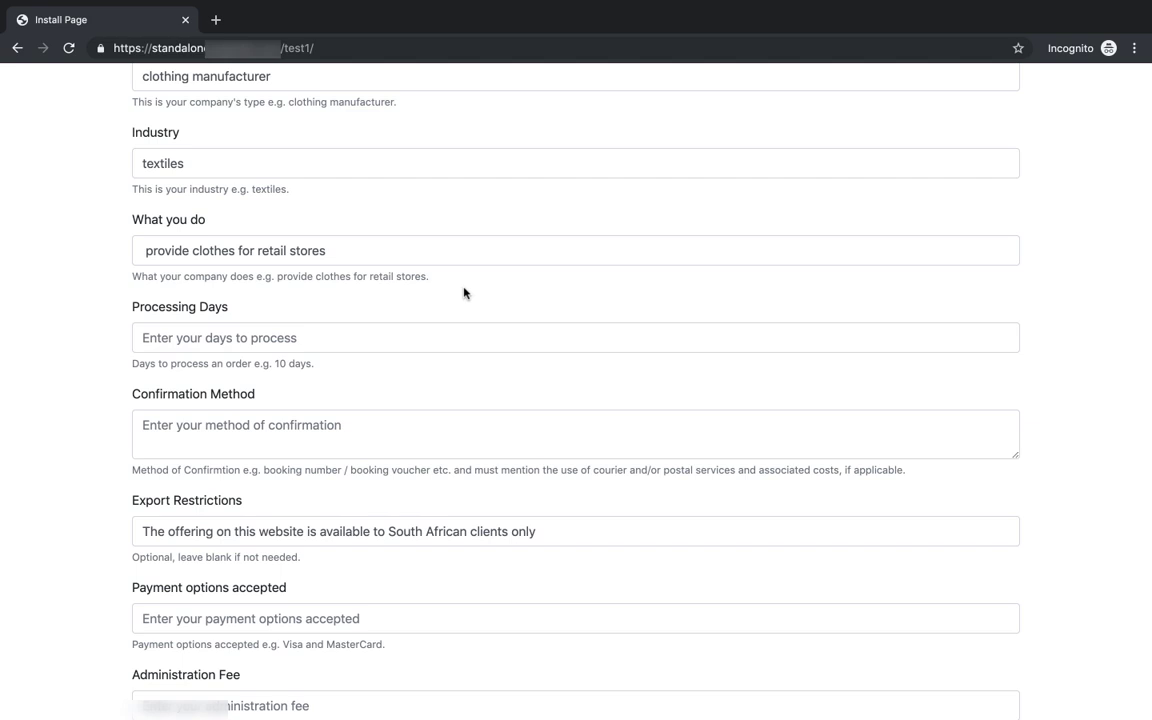
Step: Set the Processing Days for an order to "10 days"
scroll(463, 293, down, 2)
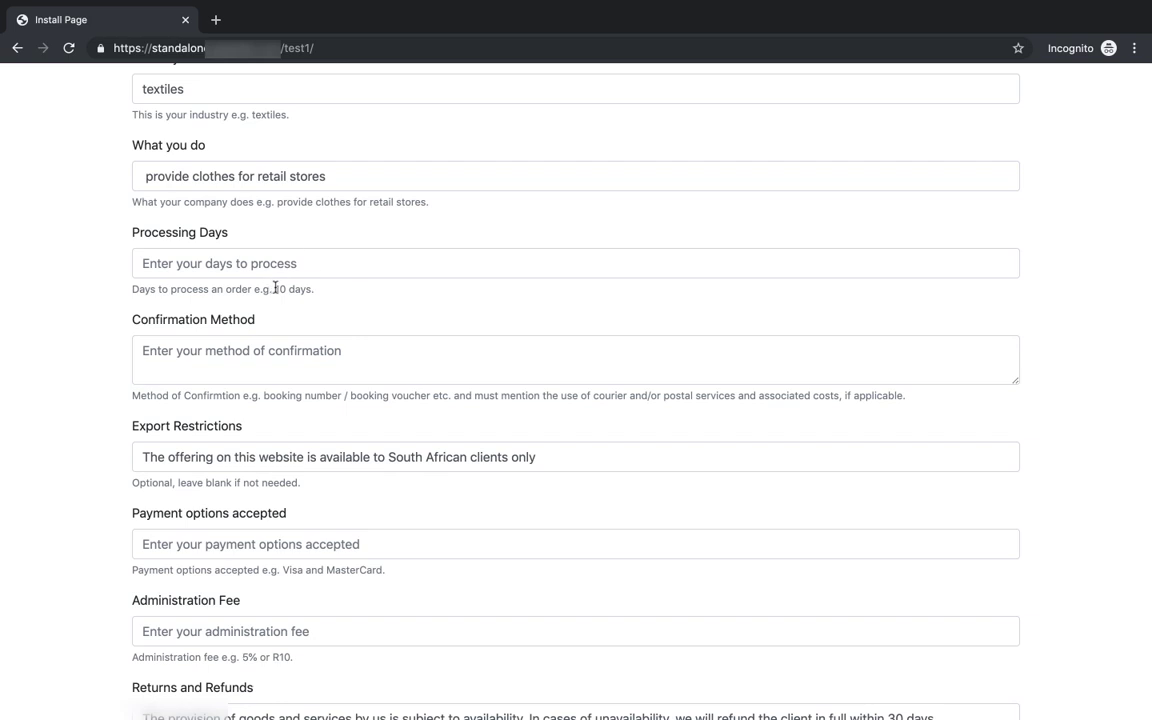
drag(276, 289, 306, 289)
click(303, 263)
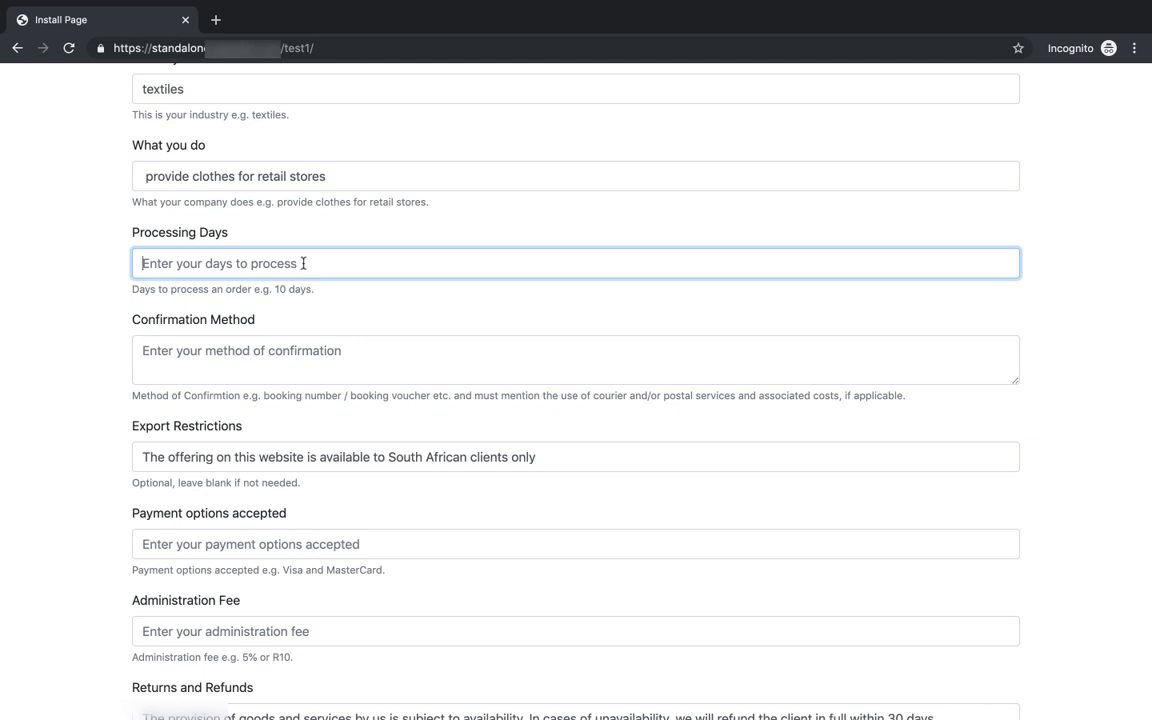
text(10 days)
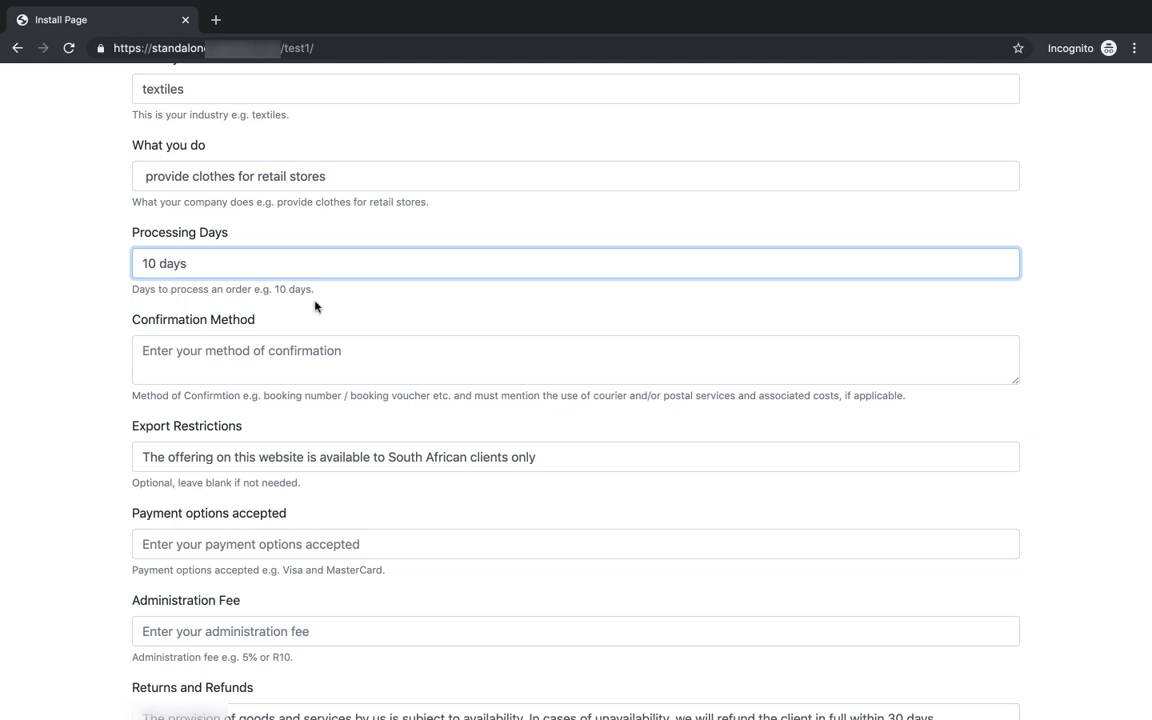
click(315, 303)
Step: Enter "reference number with orders delivered via courier at a flat fee of R65" as the Confirmation Method
scroll(315, 303, down, 2)
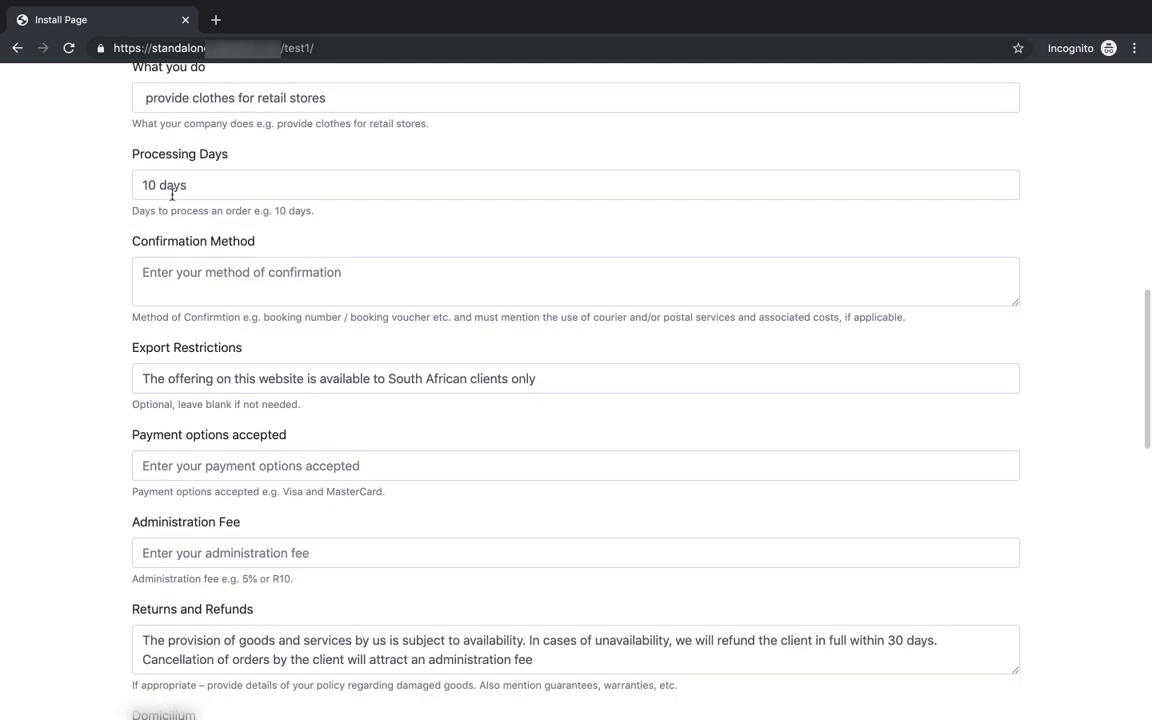
scroll(298, 256, down, 1)
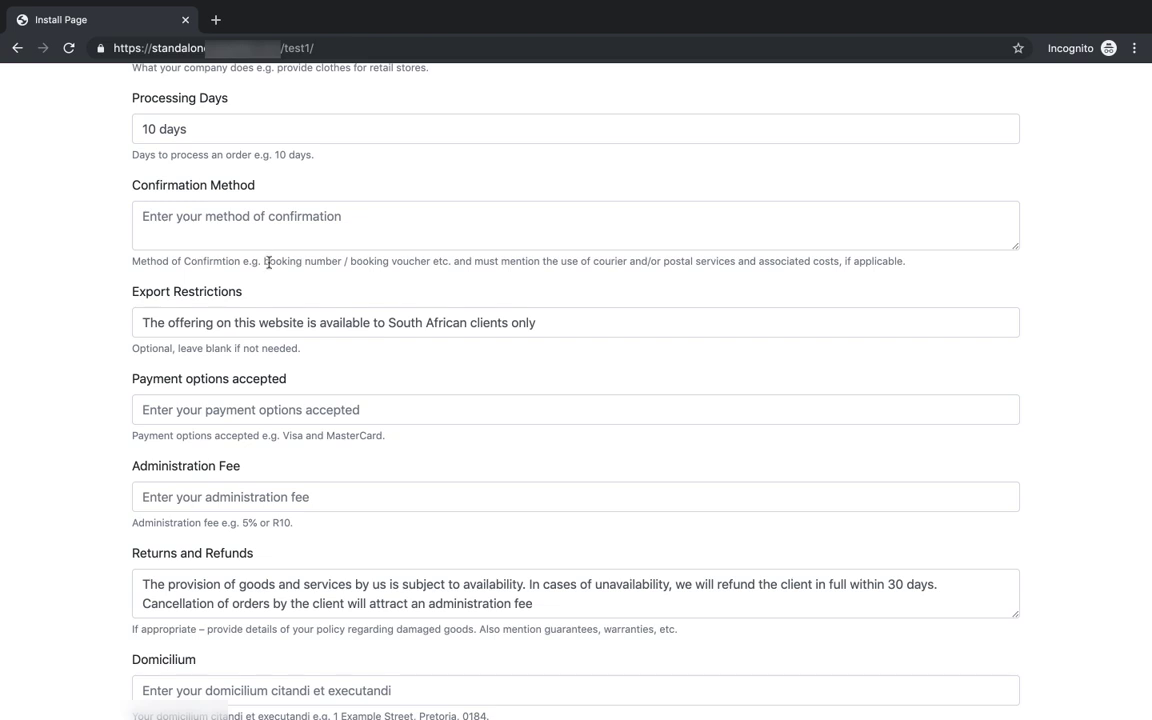
click(256, 214)
text(reference number)
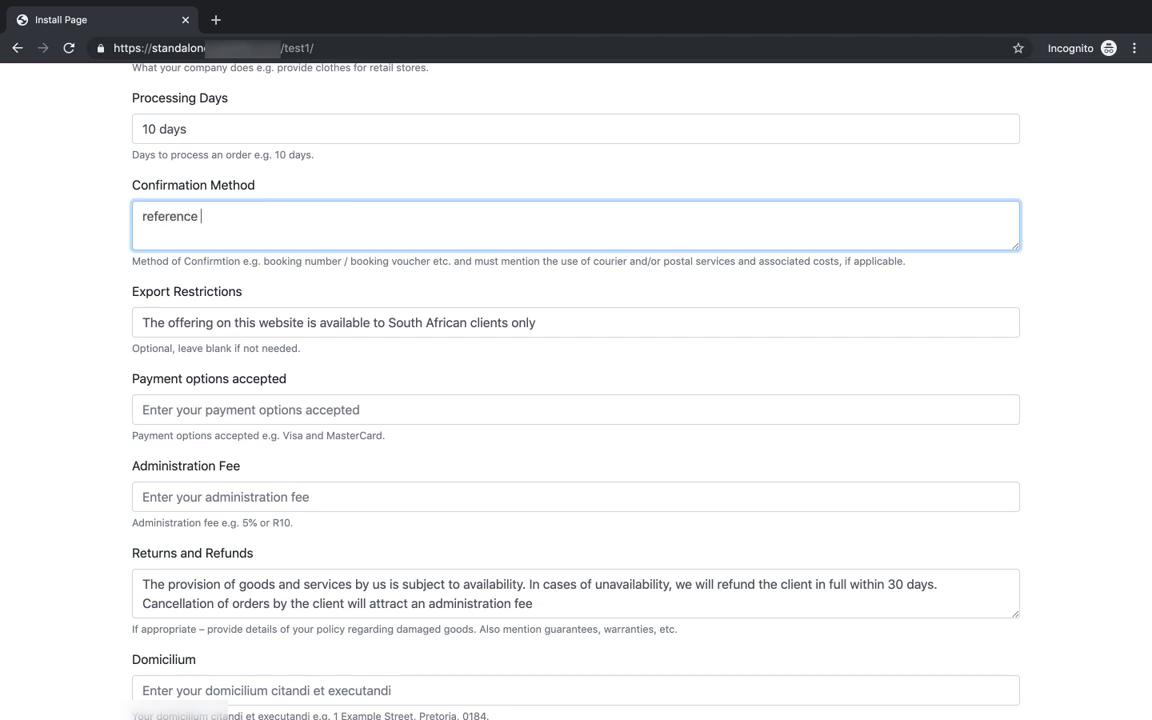
double_click(279, 256)
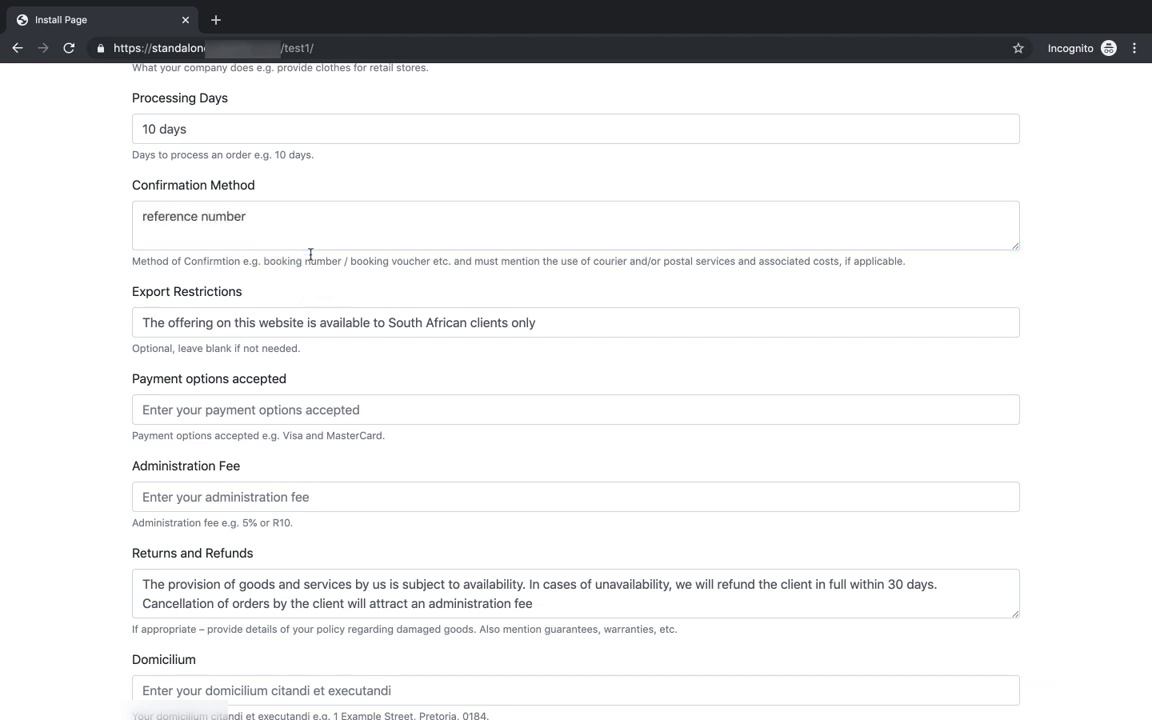
double_click(323, 261)
click(504, 283)
click(437, 236)
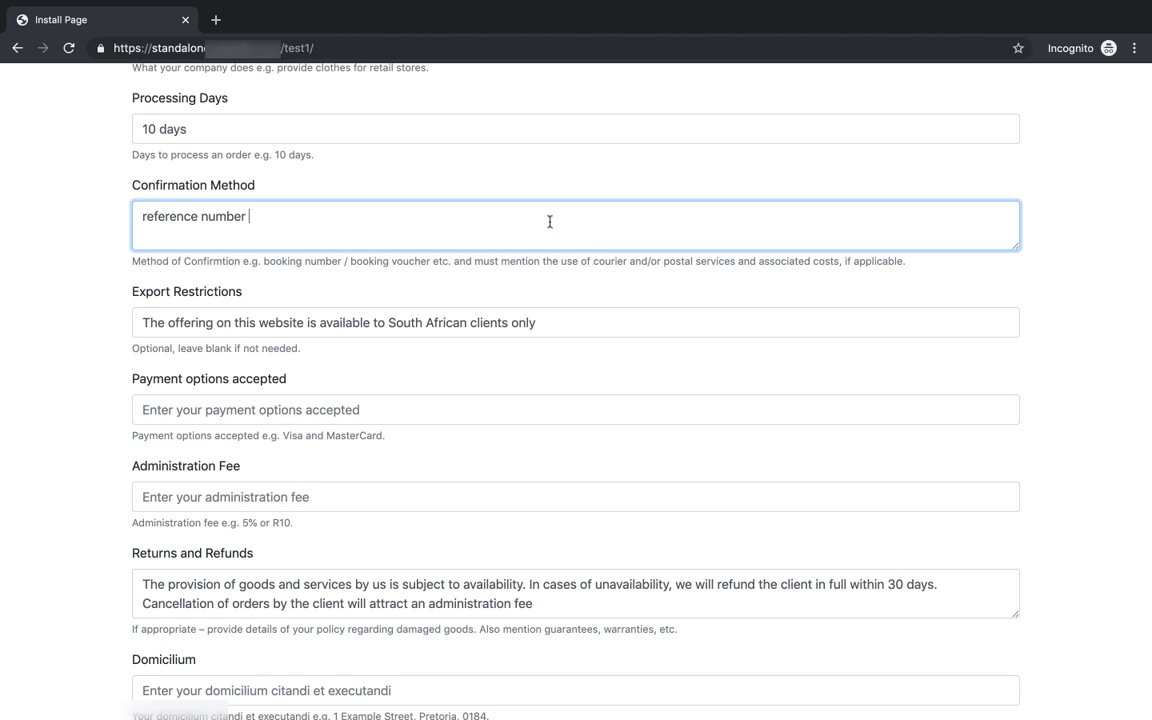
text(with orders delivered via courier at a flat f)
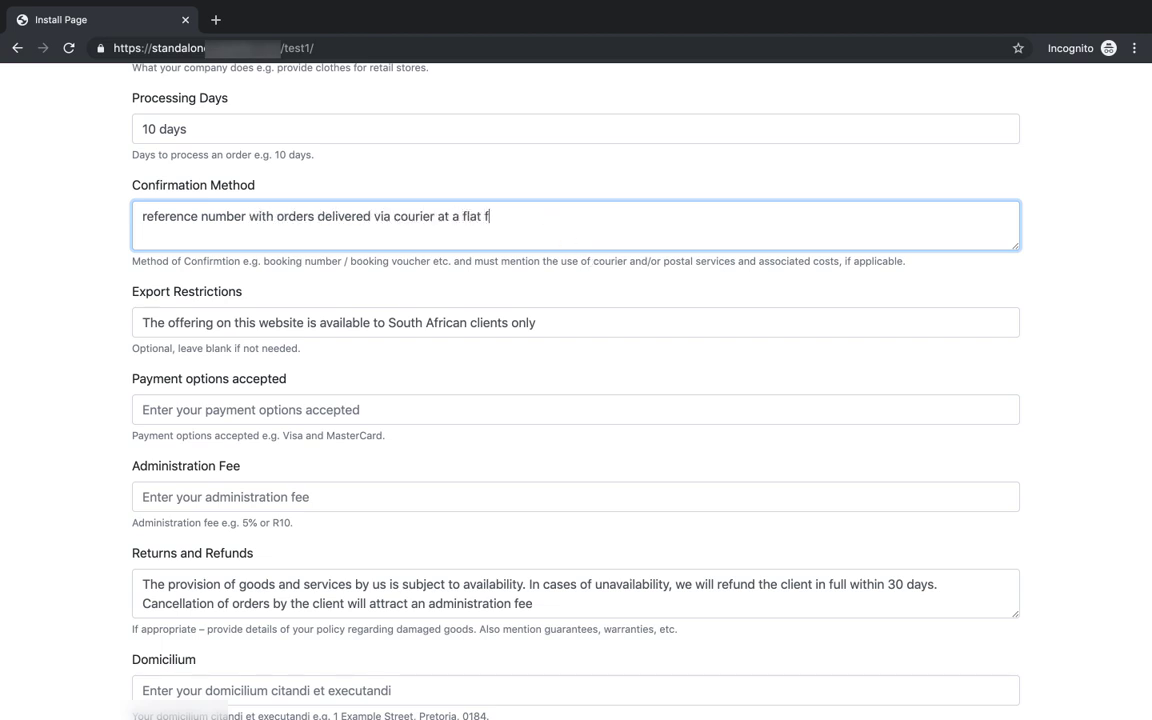
text(ee of R65)
drag(462, 218, 547, 218)
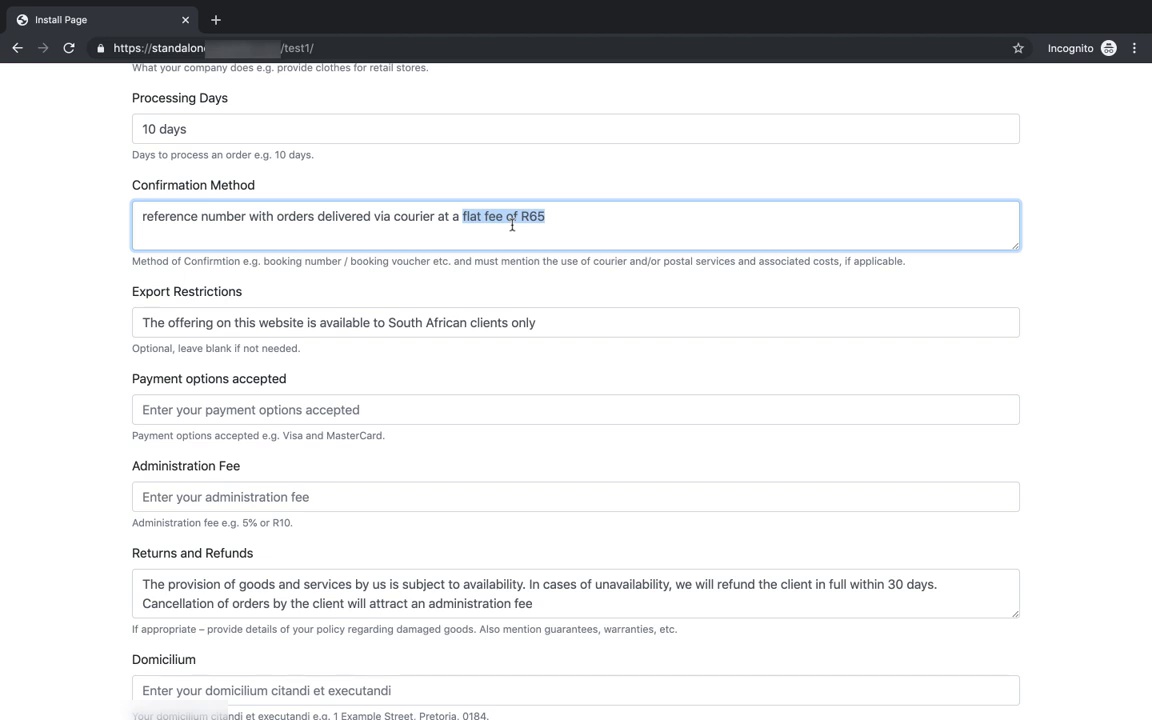
click(620, 226)
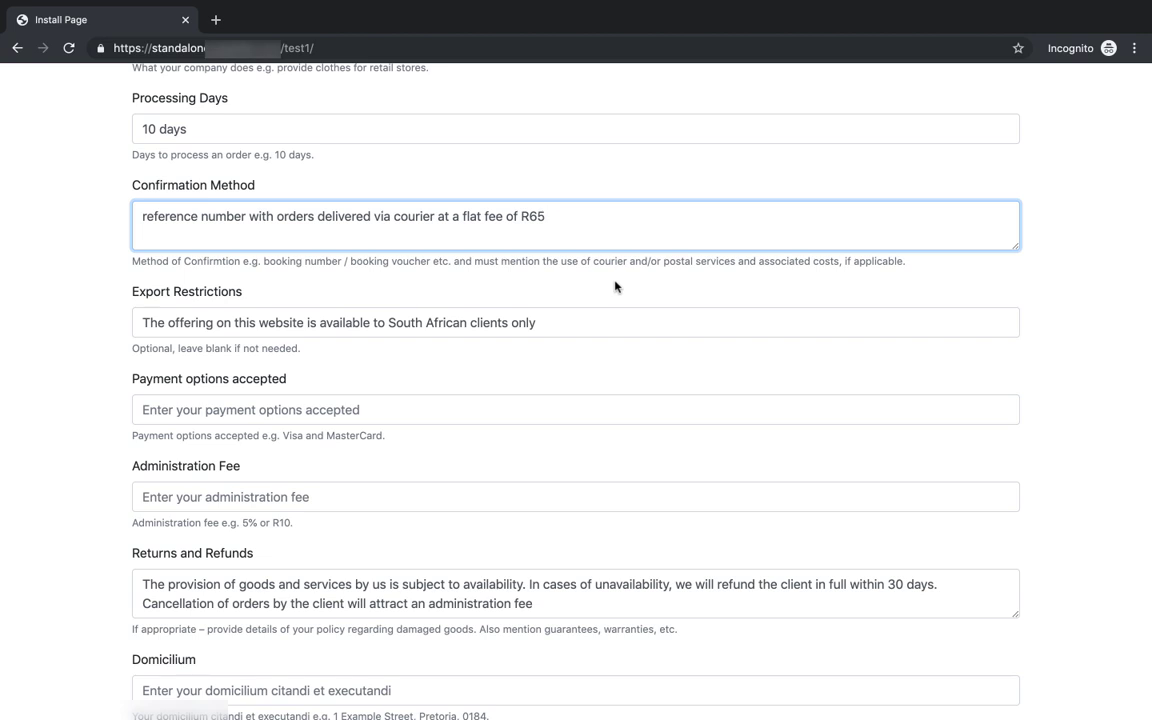
Step: Clear the optional Export Restrictions field and restore its default sentence about South African clients
scroll(615, 287, down, 1)
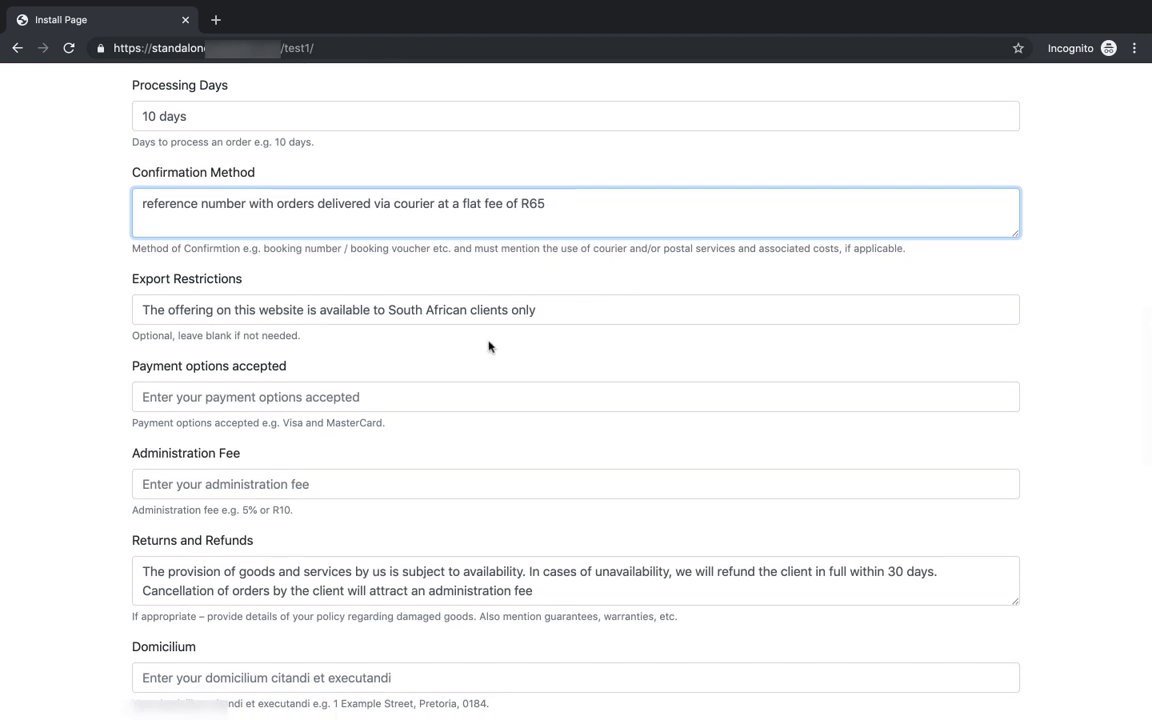
scroll(489, 346, down, 2)
click(381, 312)
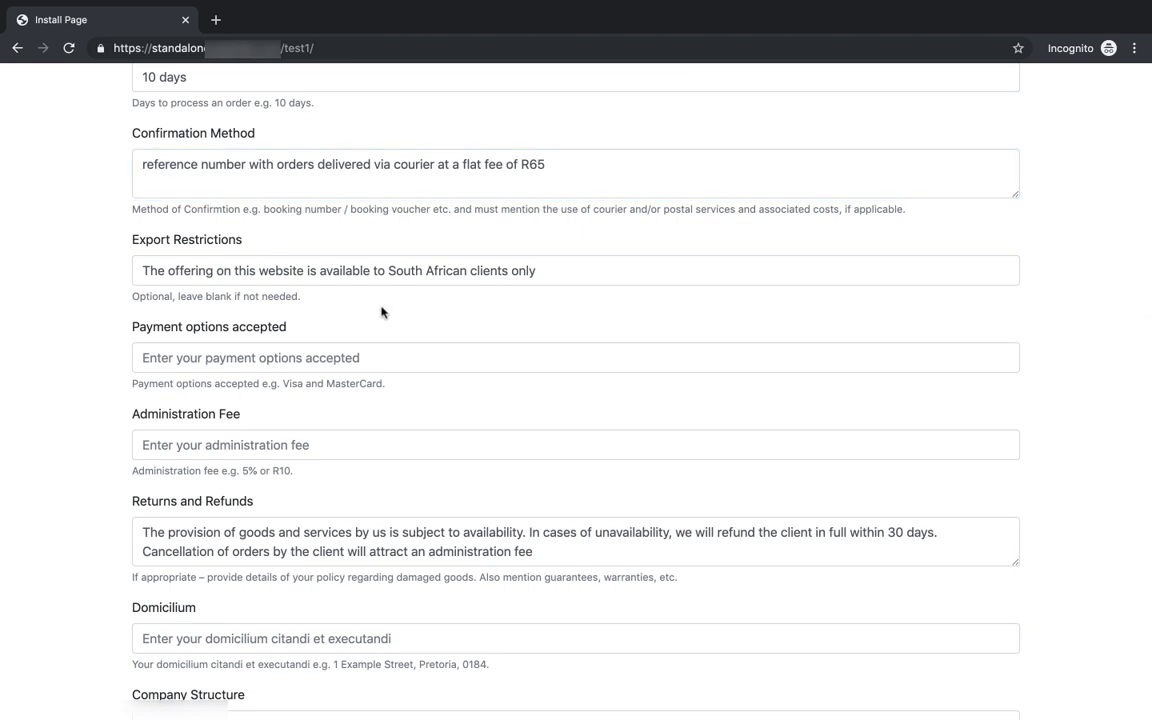
triple_click(376, 271)
key(ctrl+c)
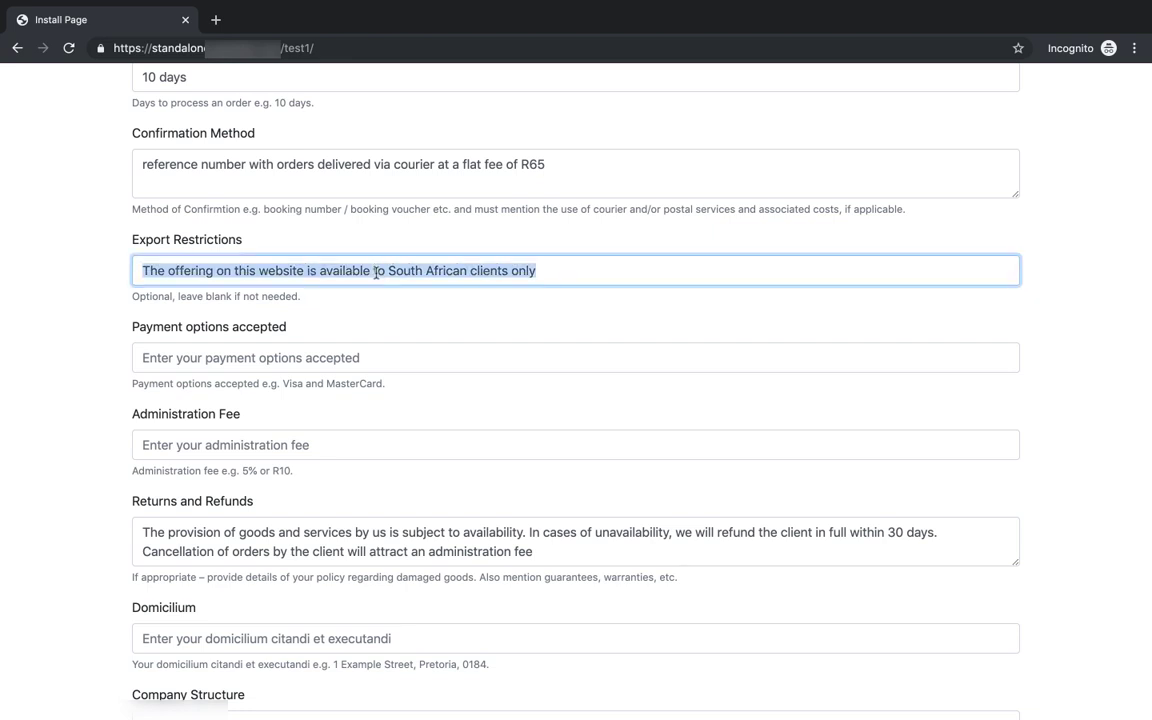
key(BackSpace)
click(378, 318)
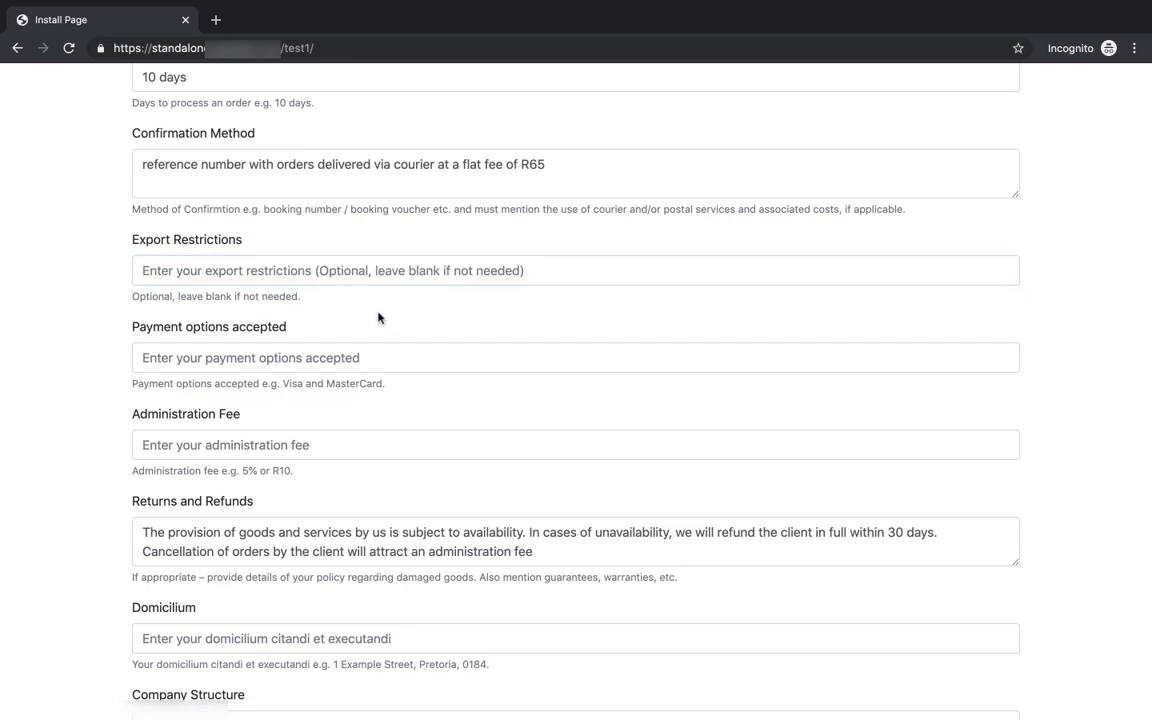
click(367, 277)
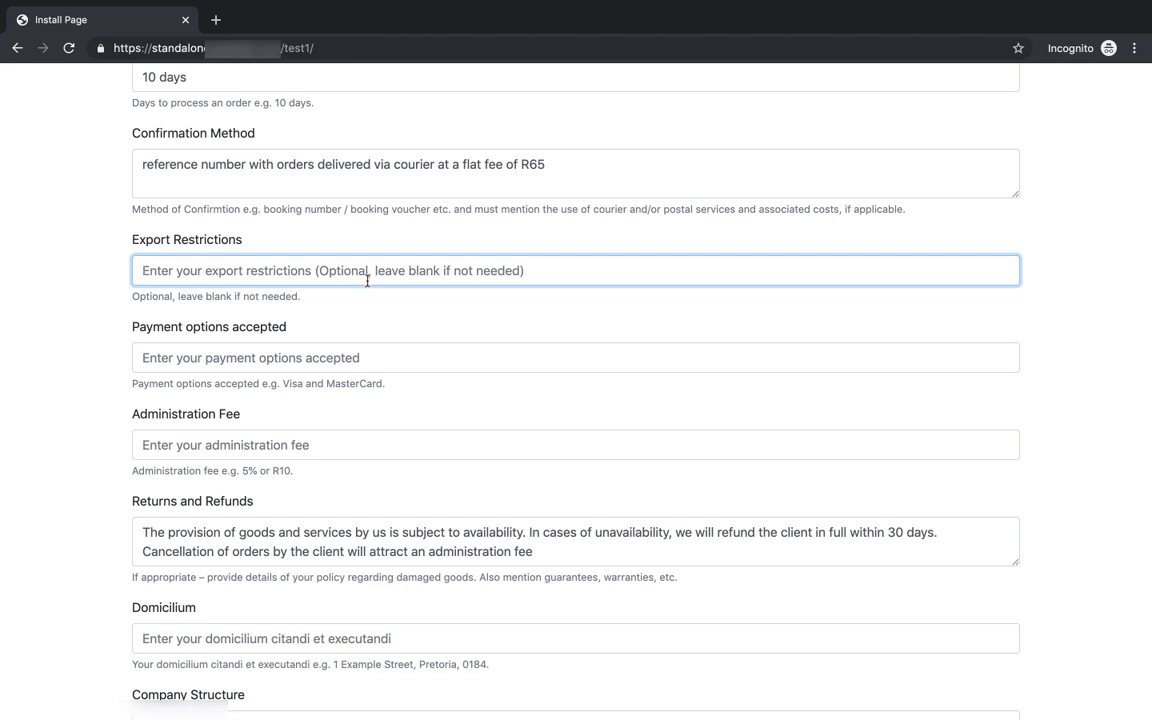
key(ctrl+v)
click(360, 316)
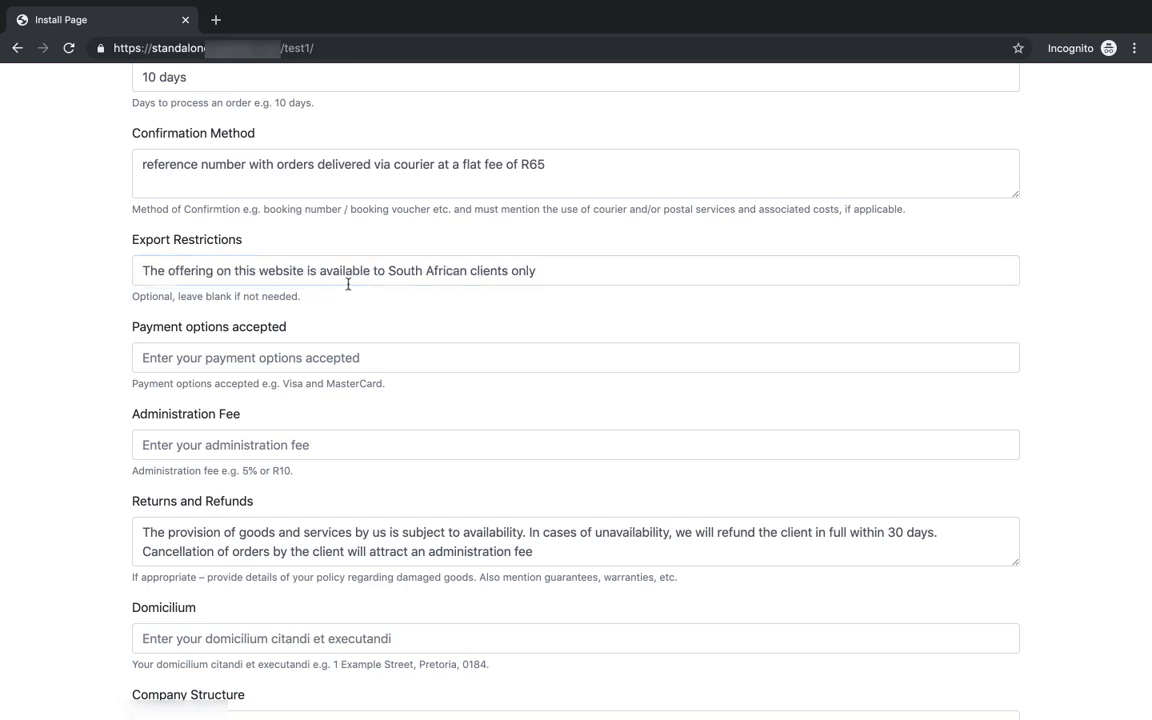
Step: Replace the Export Restrictions text with the same sentence, "The offering on this website is available to South African clients only"
scroll(336, 277, down, 1)
click(256, 217)
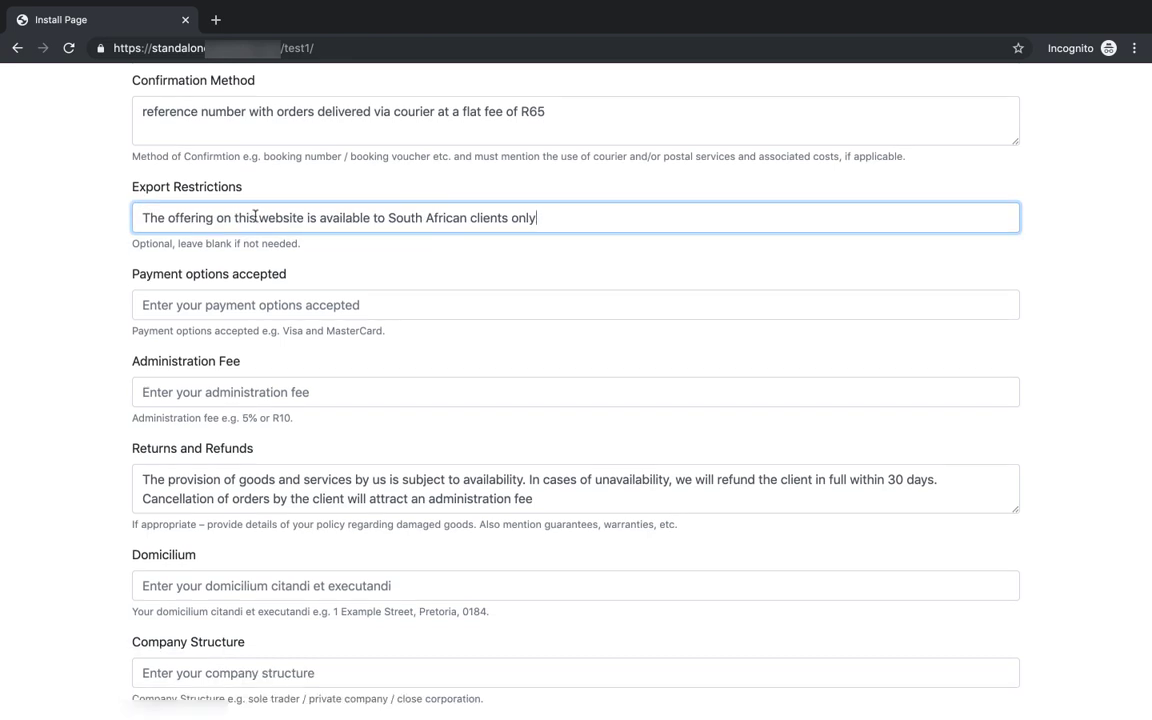
triple_click(256, 217)
key(ctrl+c)
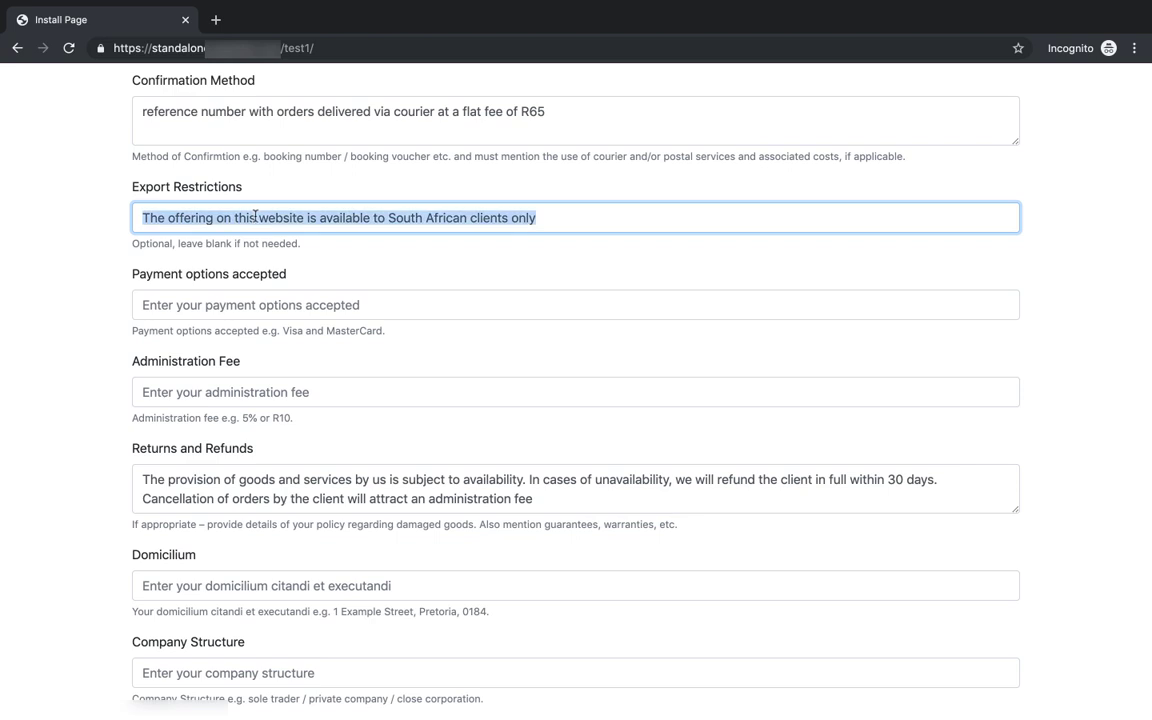
key(BackSpace)
key(ctrl+v)
click(308, 280)
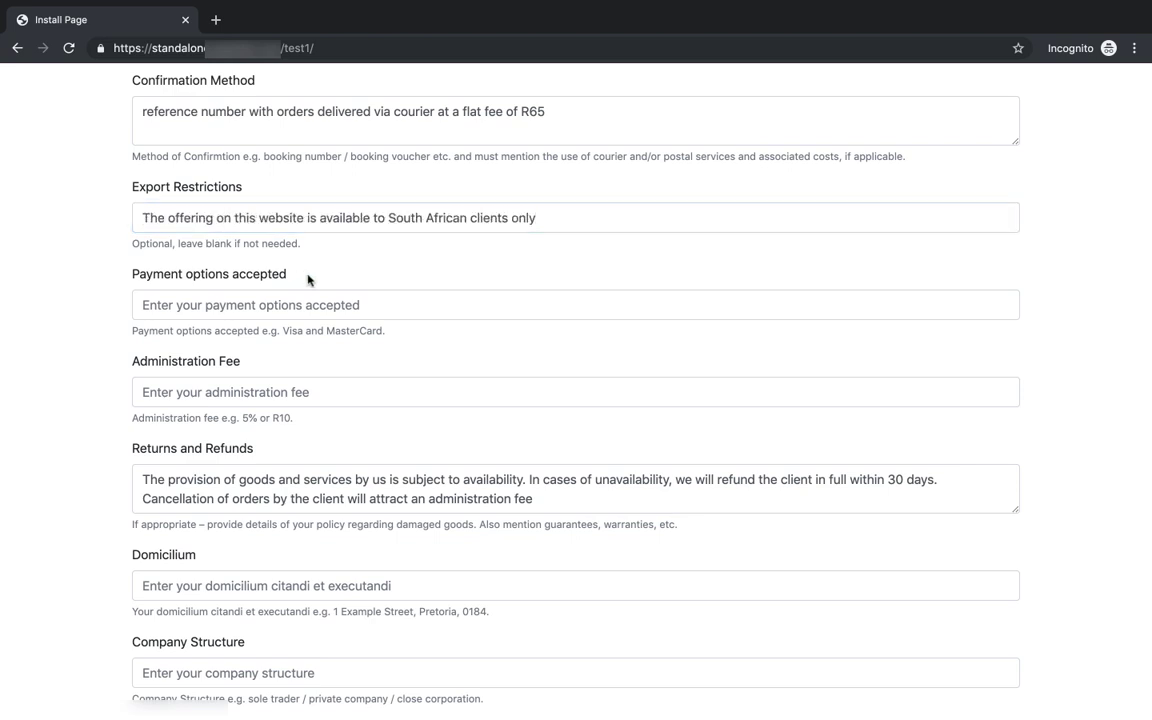
Step: Copy the example "Visa and MasterCard" from the help text into the Payment options accepted field
scroll(301, 340, down, 1)
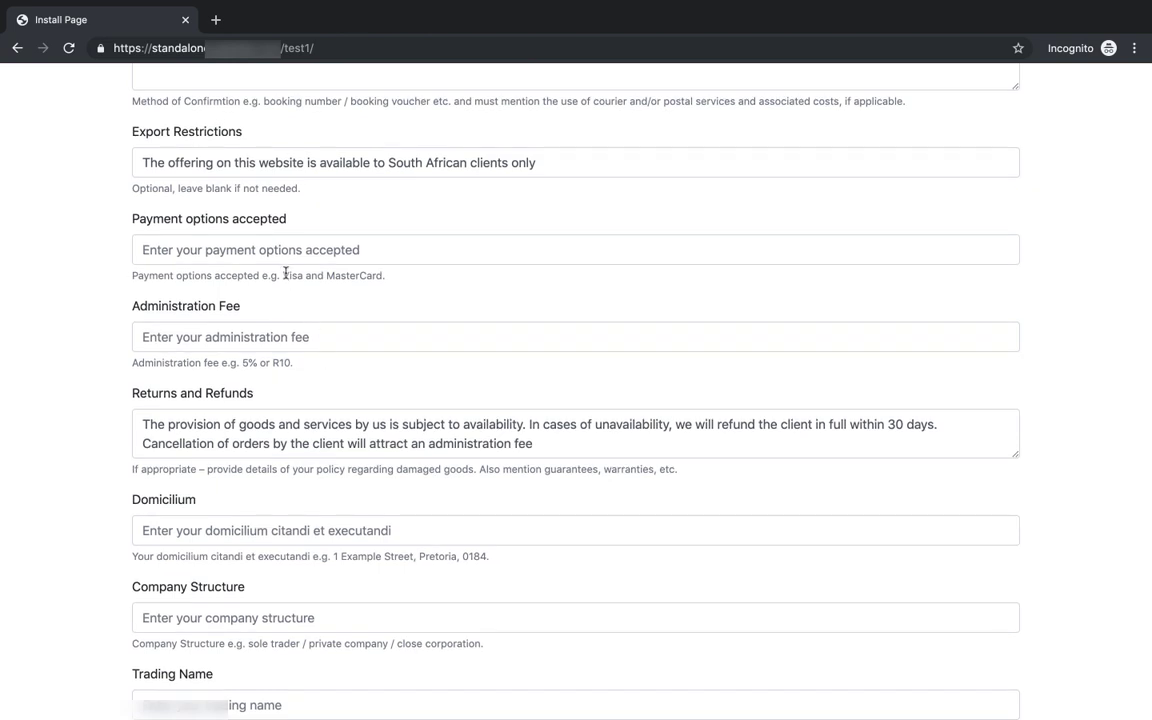
drag(284, 273, 380, 283)
key(ctrl+c)
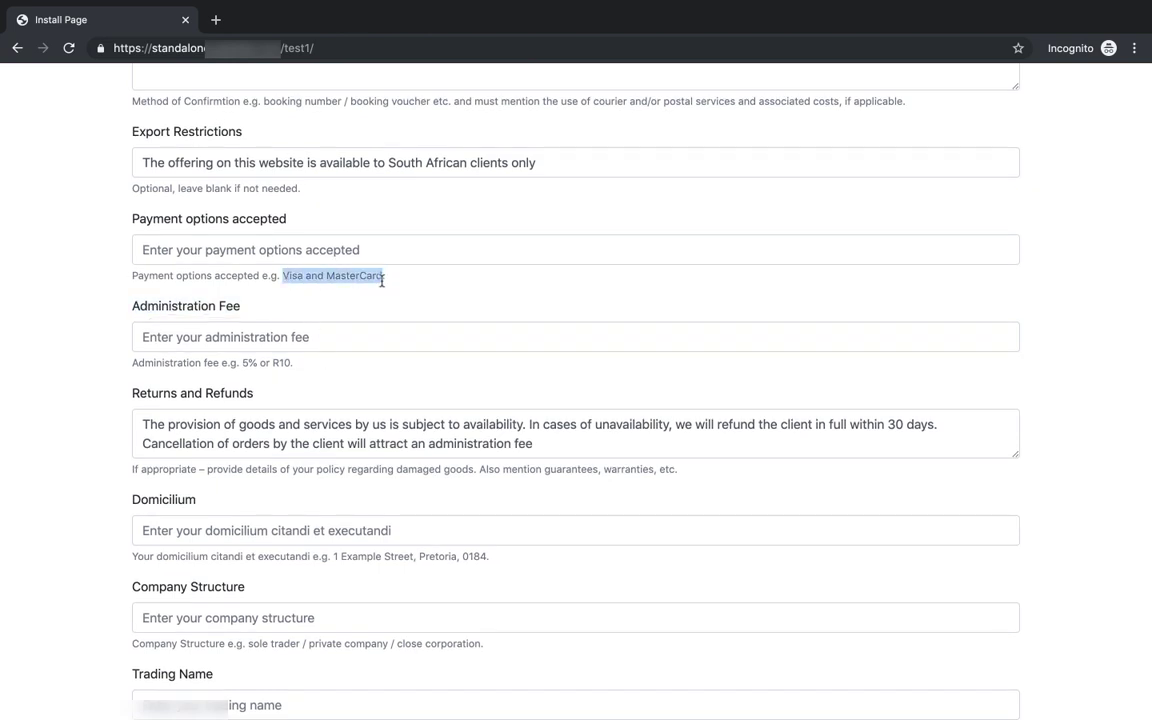
click(401, 257)
key(ctrl+v)
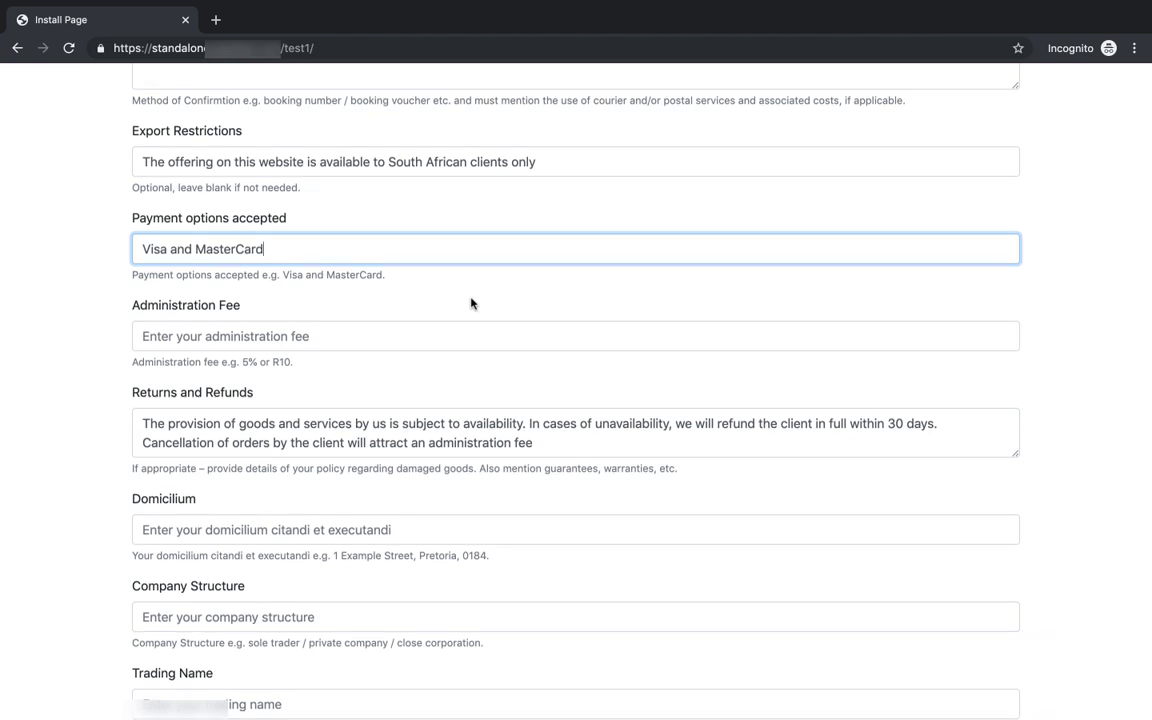
Step: Enter R10 as the Administration Fee, correcting the mistyped last character
click(326, 327)
scroll(378, 437, down, 1)
scroll(378, 437, down, 1)
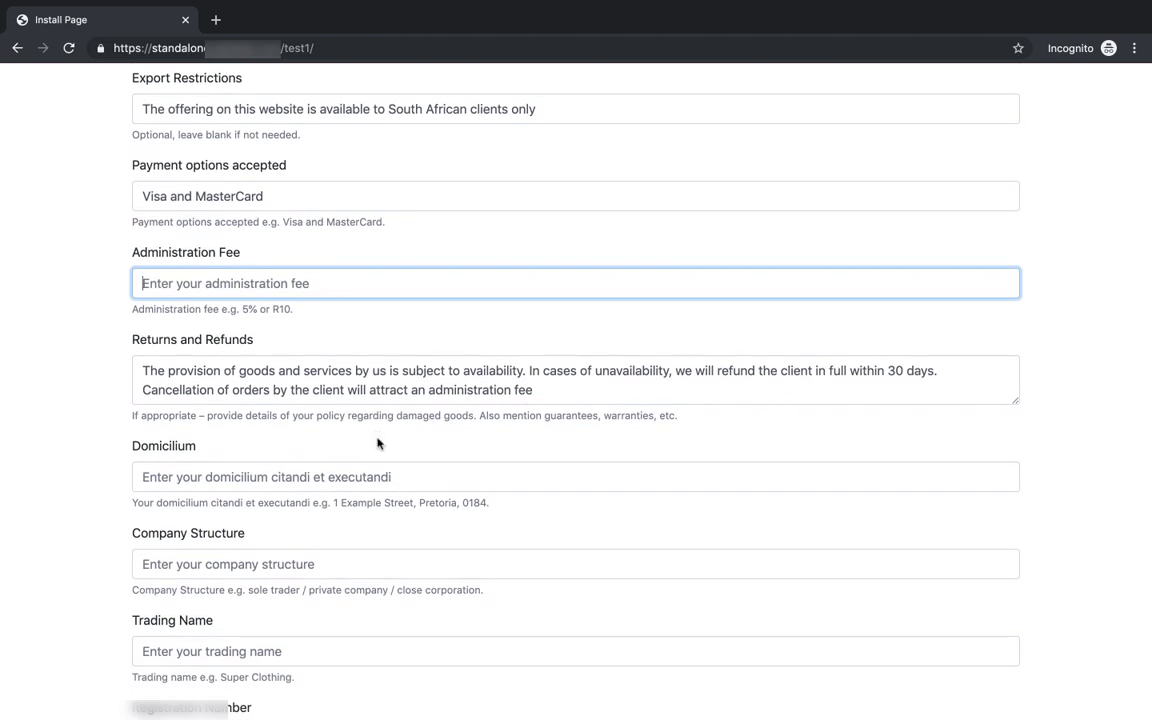
text(R1-)
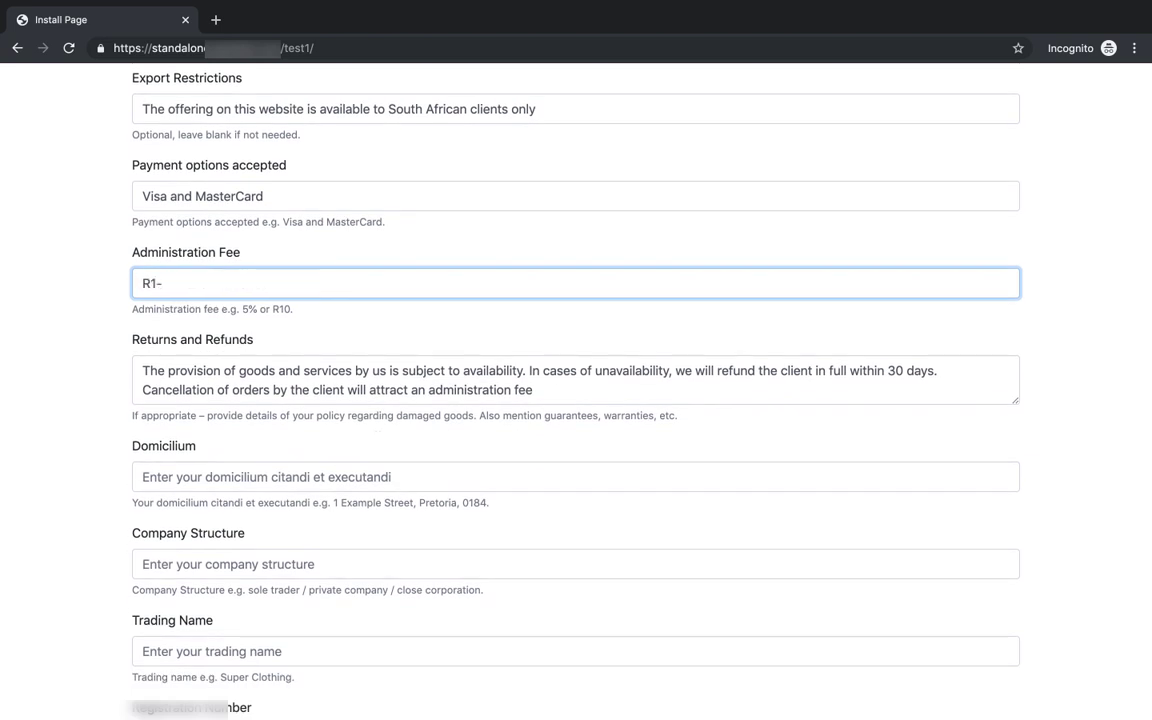
key(BackSpace)
text(0)
drag(249, 309, 243, 309)
Step: Change the refund period in the Returns and Refunds text to 10 days
scroll(283, 343, down, 1)
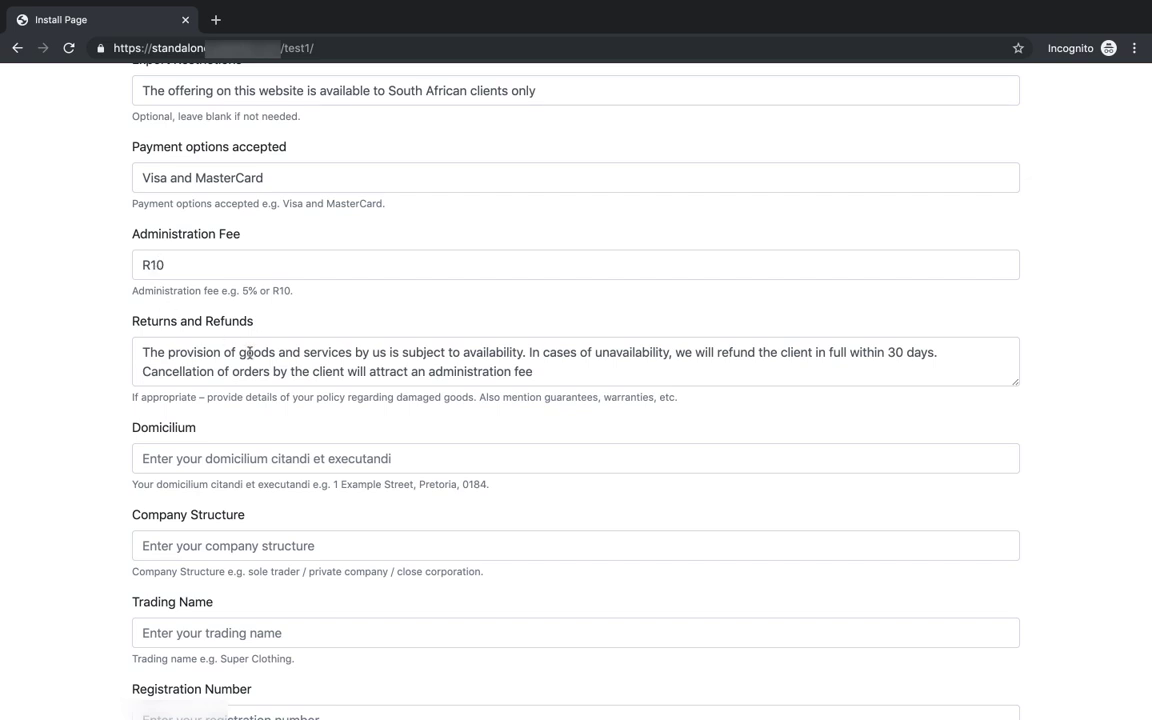
scroll(240, 340, down, 2)
scroll(208, 393, down, 2)
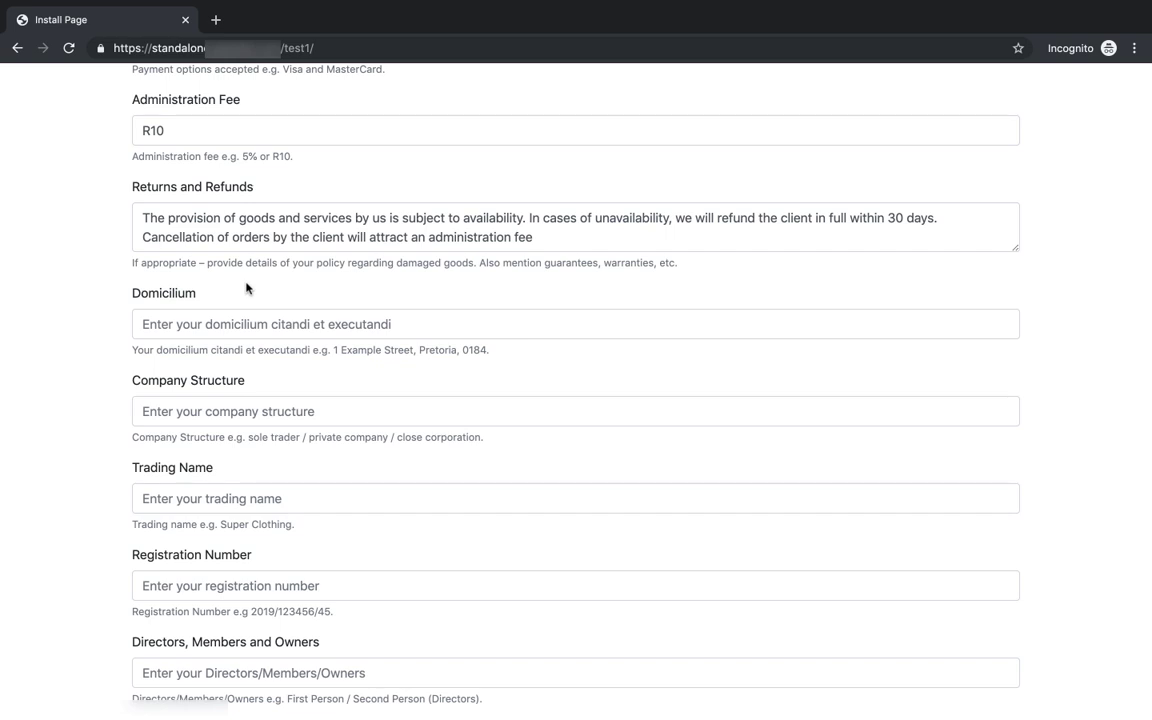
double_click(895, 218)
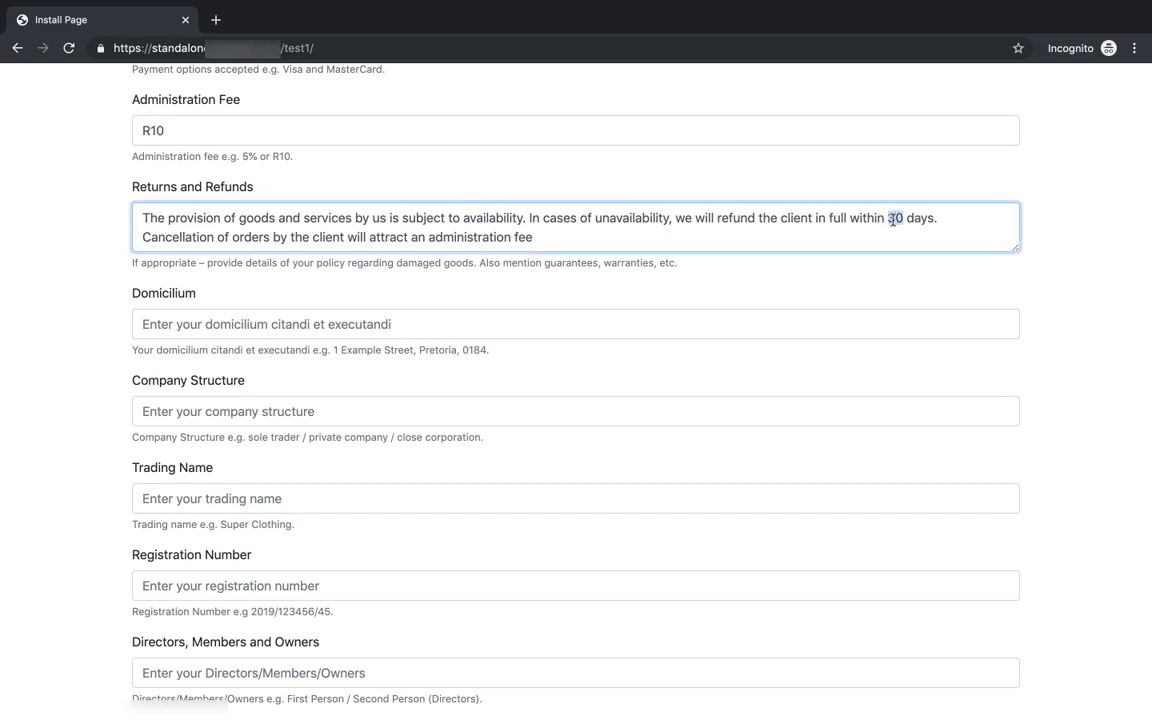
text(10)
click(881, 236)
Step: Copy the example address from the help text into the Domicilium field
scroll(882, 236, down, 3)
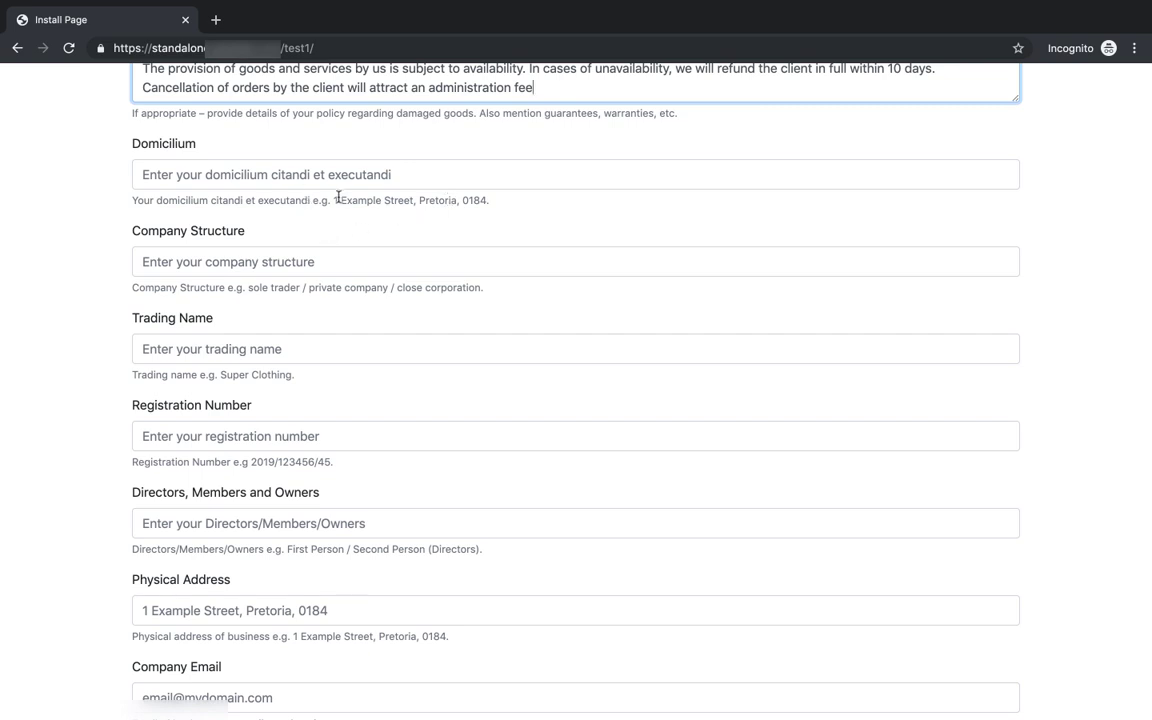
drag(333, 197, 486, 199)
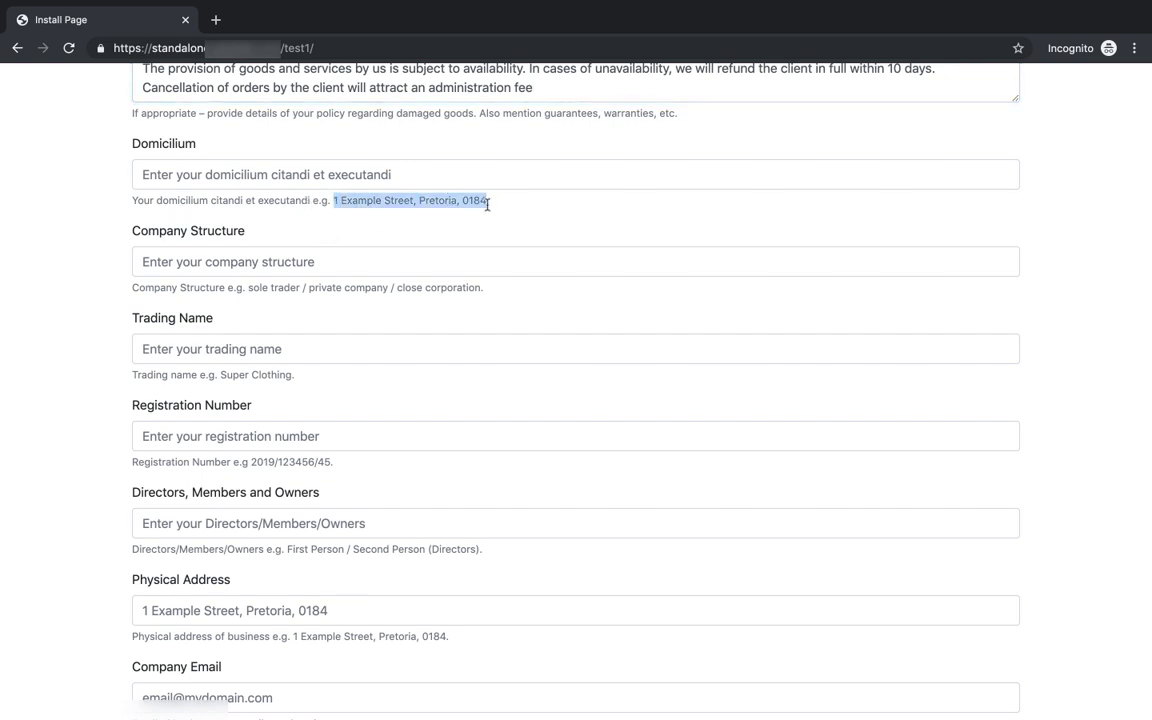
key(super+c)
click(411, 172)
key(super+v)
click(433, 230)
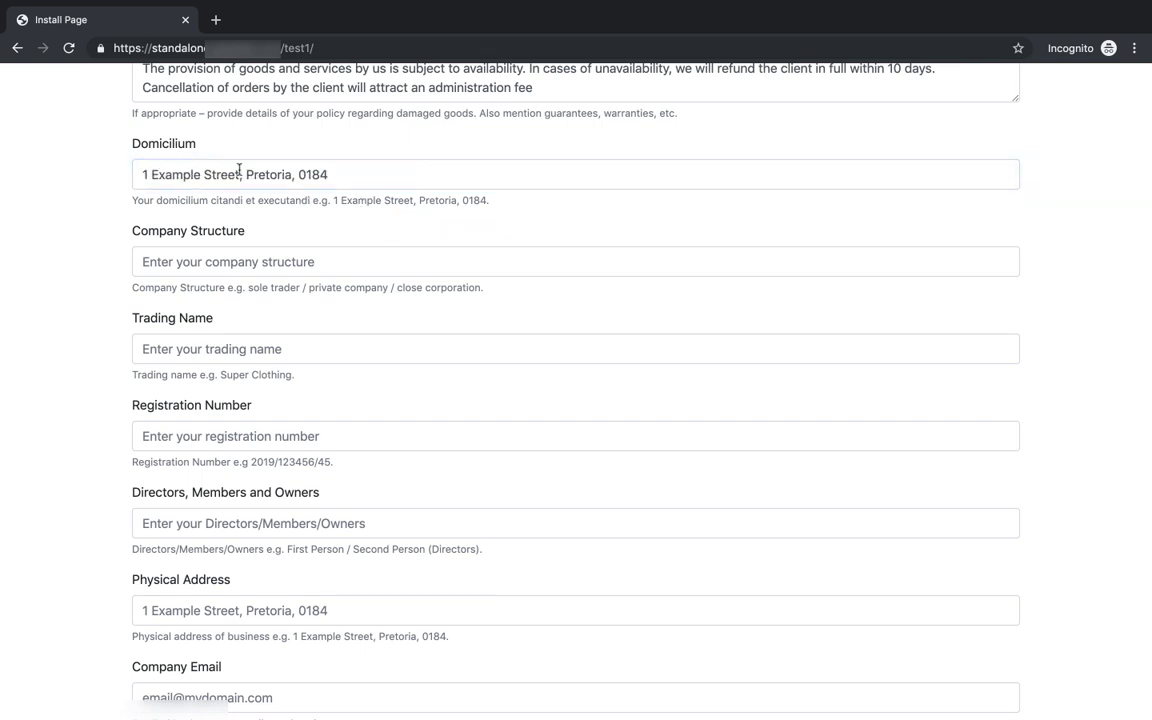
Step: Copy "private company" from the help text into the Company Structure field
scroll(315, 178, down, 1)
scroll(314, 185, down, 2)
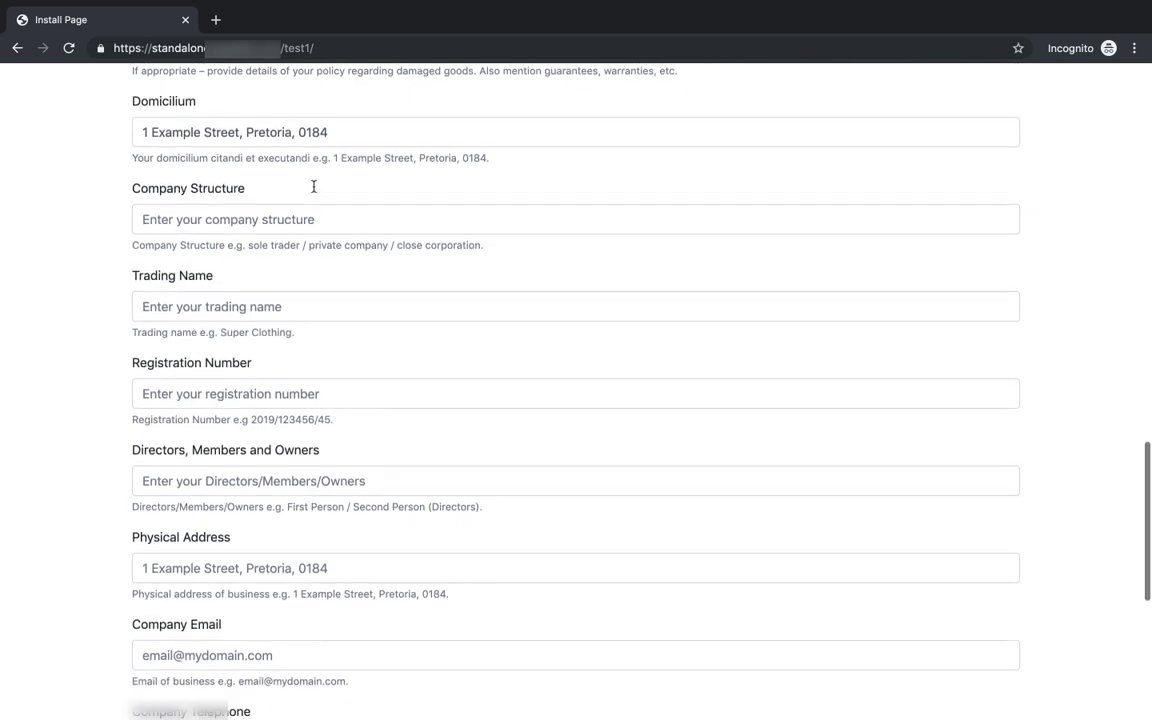
scroll(199, 228, down, 1)
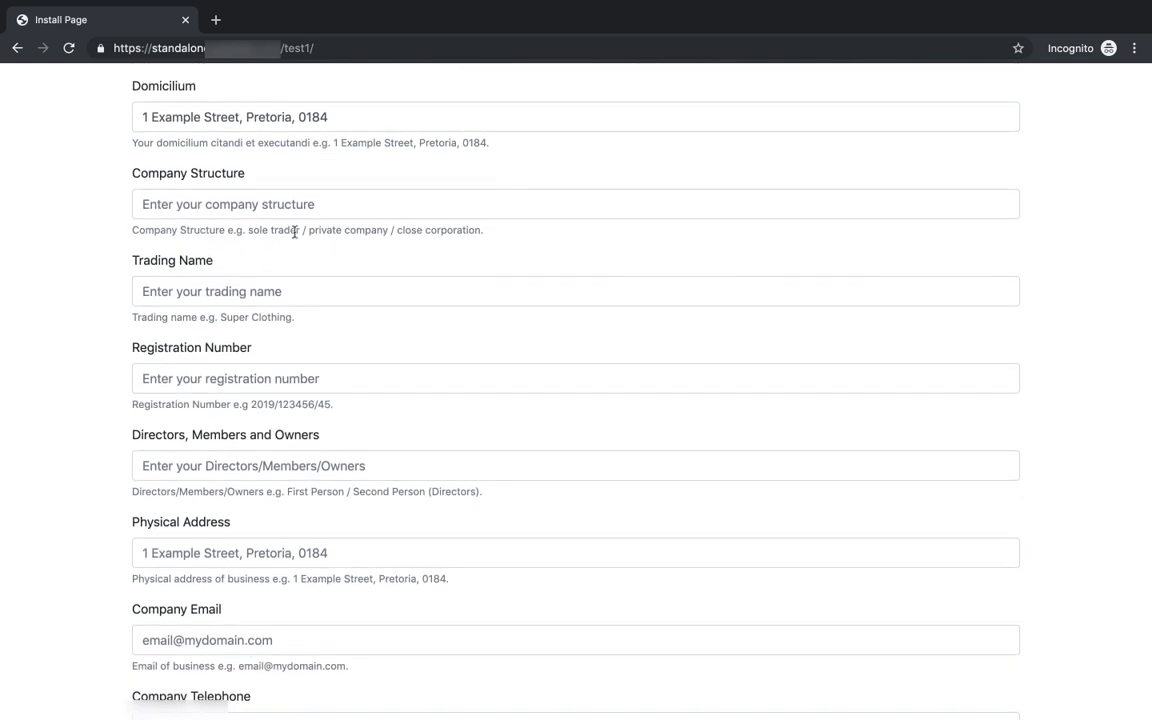
drag(309, 230, 388, 231)
click(335, 189)
key(super+v)
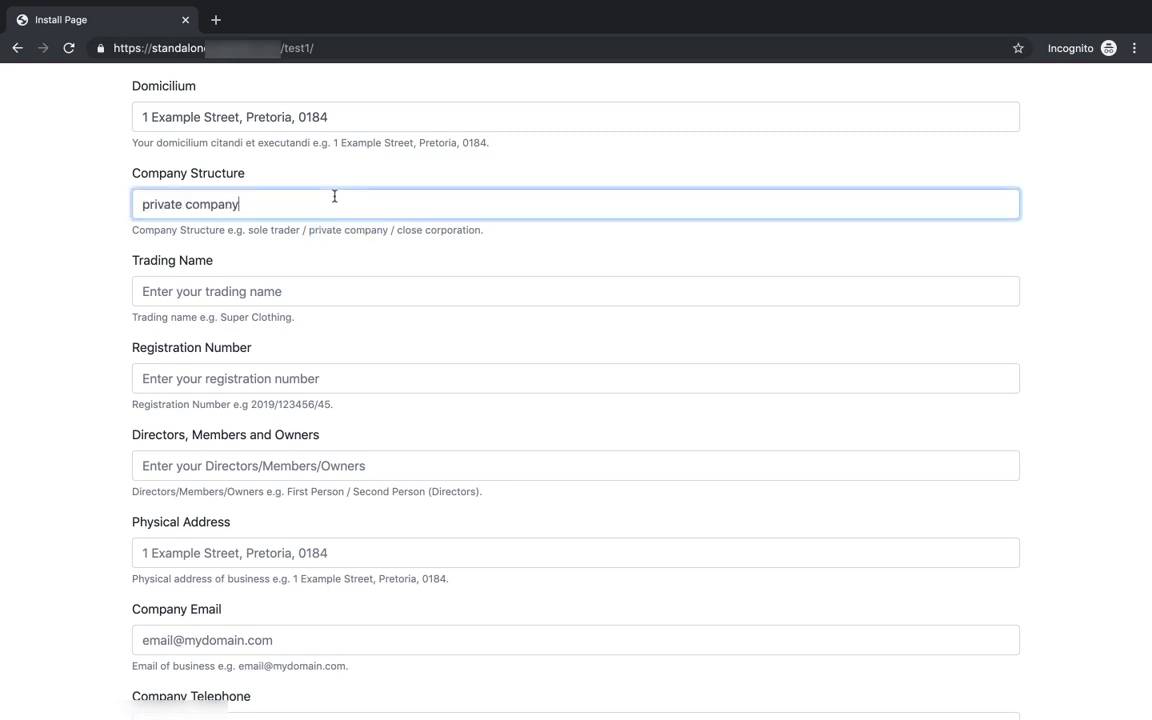
click(362, 244)
Step: Copy the example "Super Clothing" from the help text into the Trading Name field
scroll(362, 244, down, 1)
scroll(362, 244, down, 2)
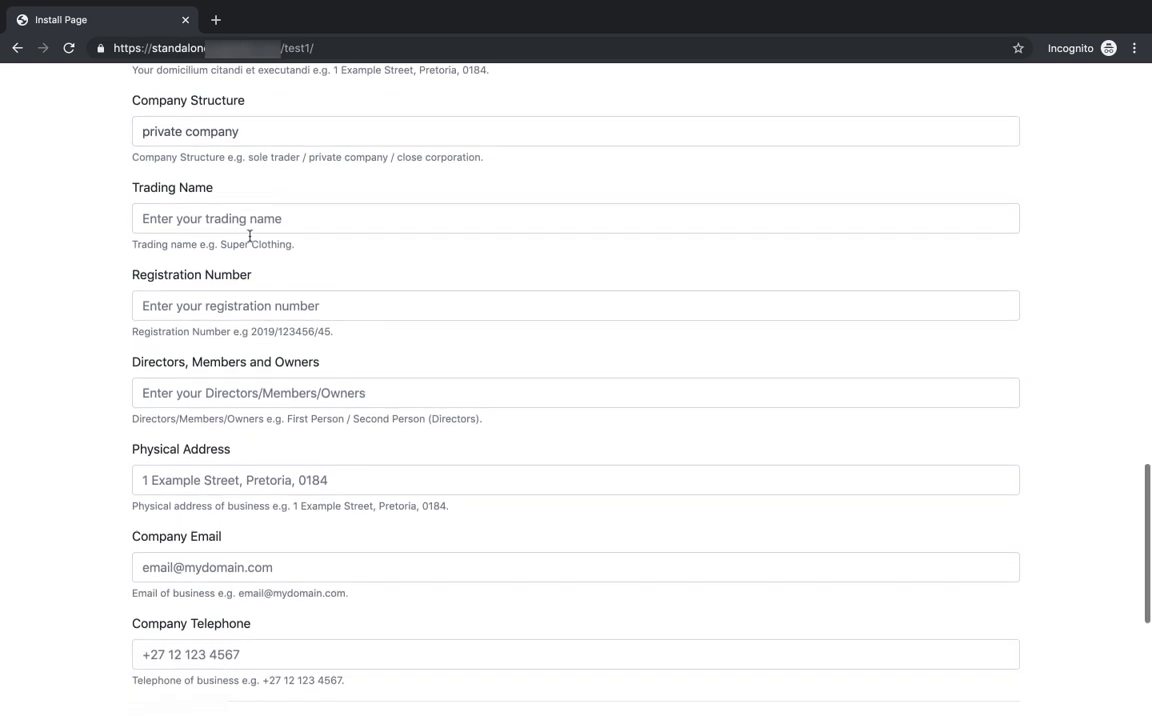
drag(221, 244, 272, 243)
click(293, 216)
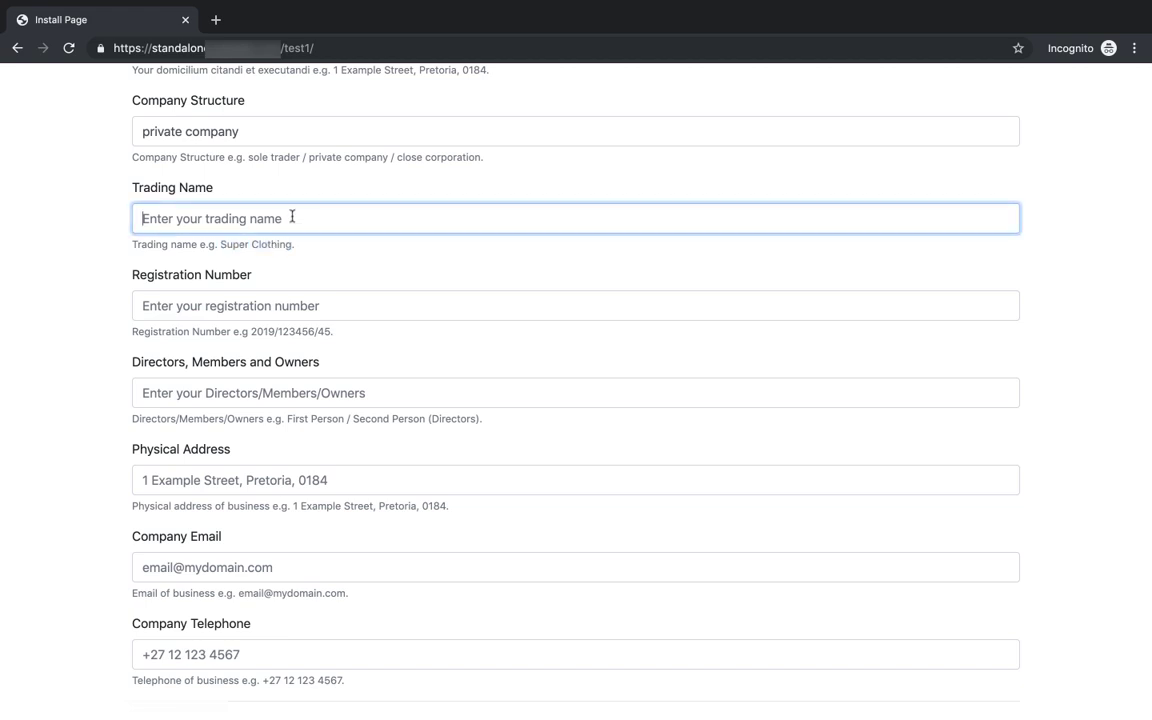
key(super+v)
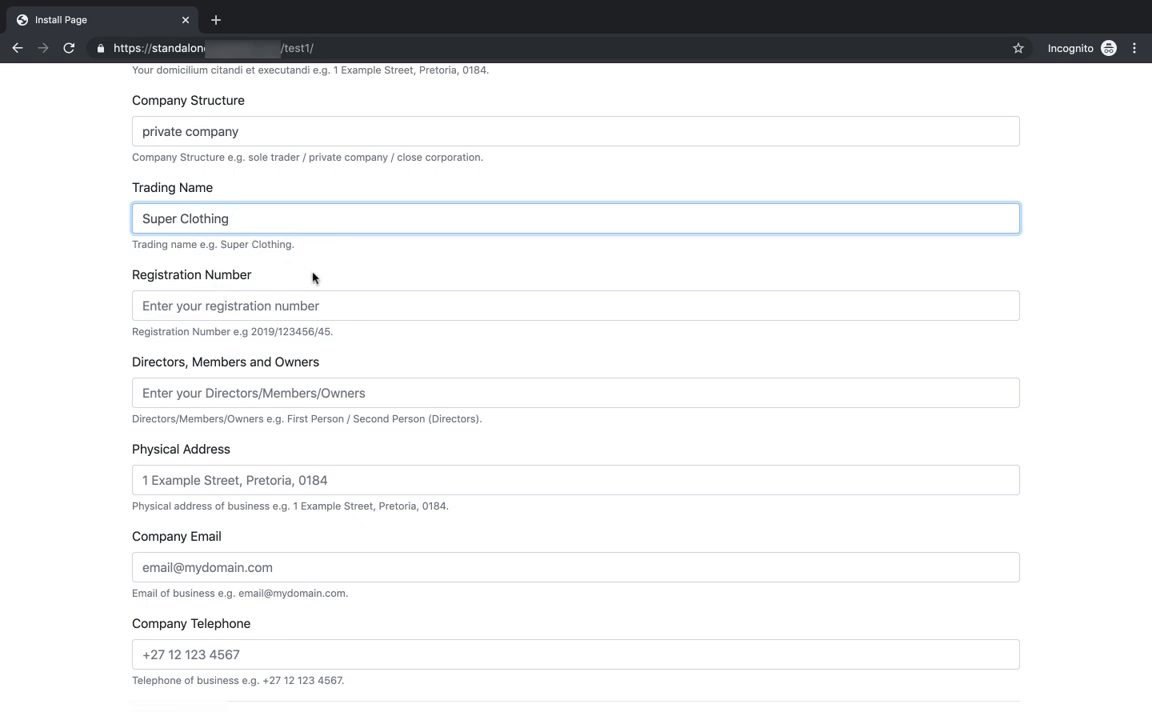
Step: Copy the example registration number from the help text into the Registration Number field
scroll(311, 275, down, 3)
scroll(313, 278, down, 2)
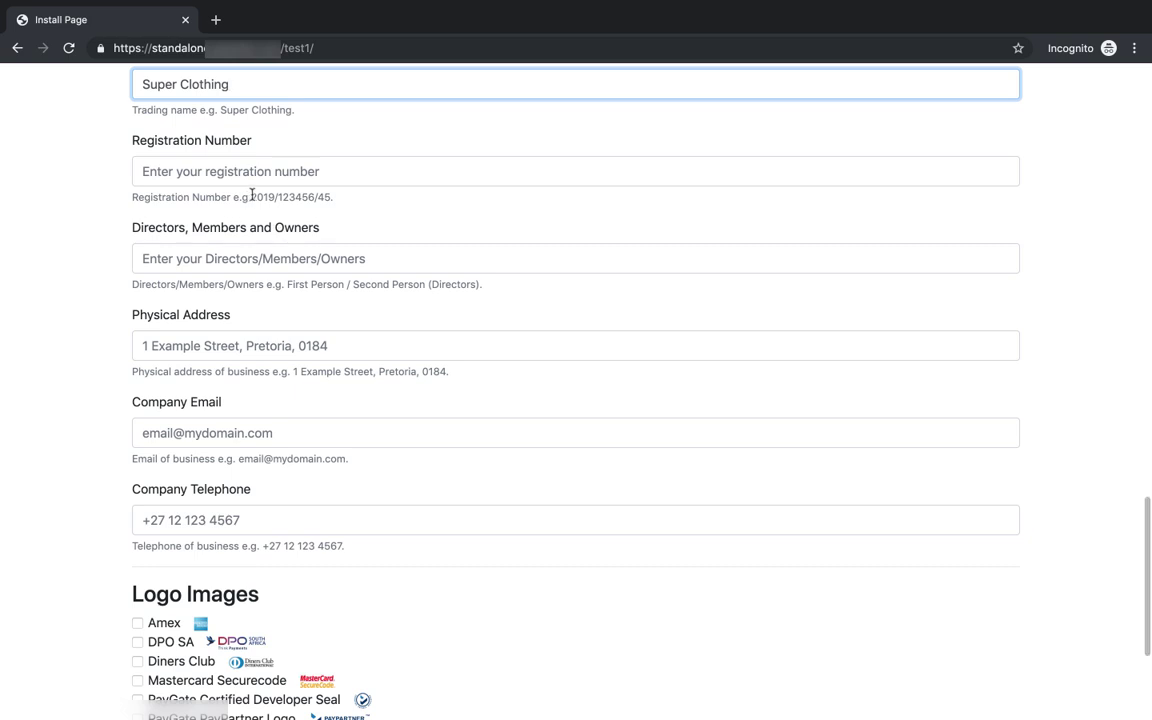
drag(250, 197, 311, 180)
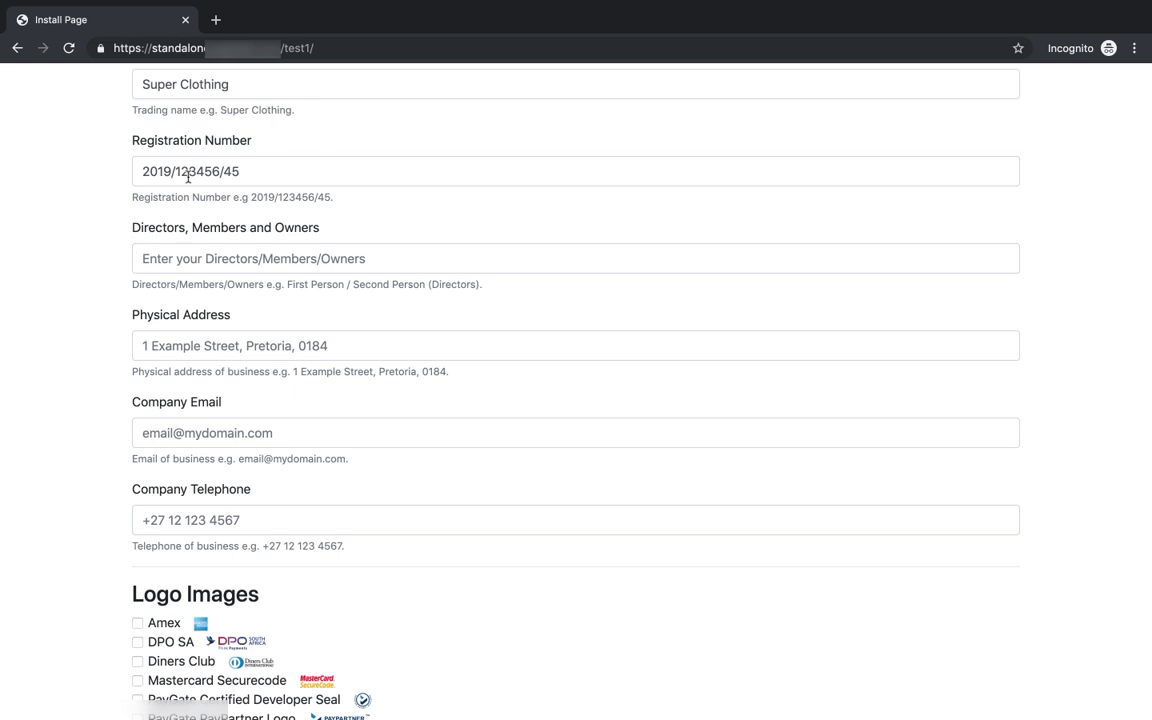
Step: Fill Directors, Members and Owners with the help text example, trimmed to "First Person (Directors)" without the second person and final period
scroll(188, 190, down, 3)
click(188, 216)
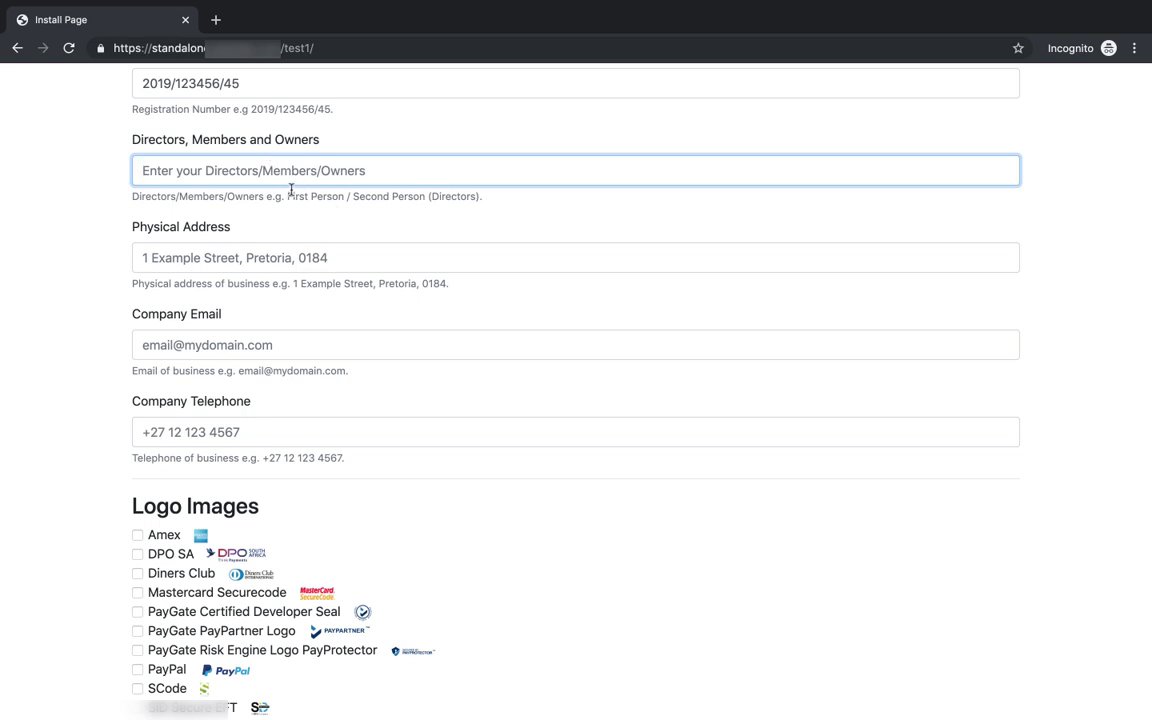
drag(287, 196, 487, 198)
click(445, 176)
key(super+v)
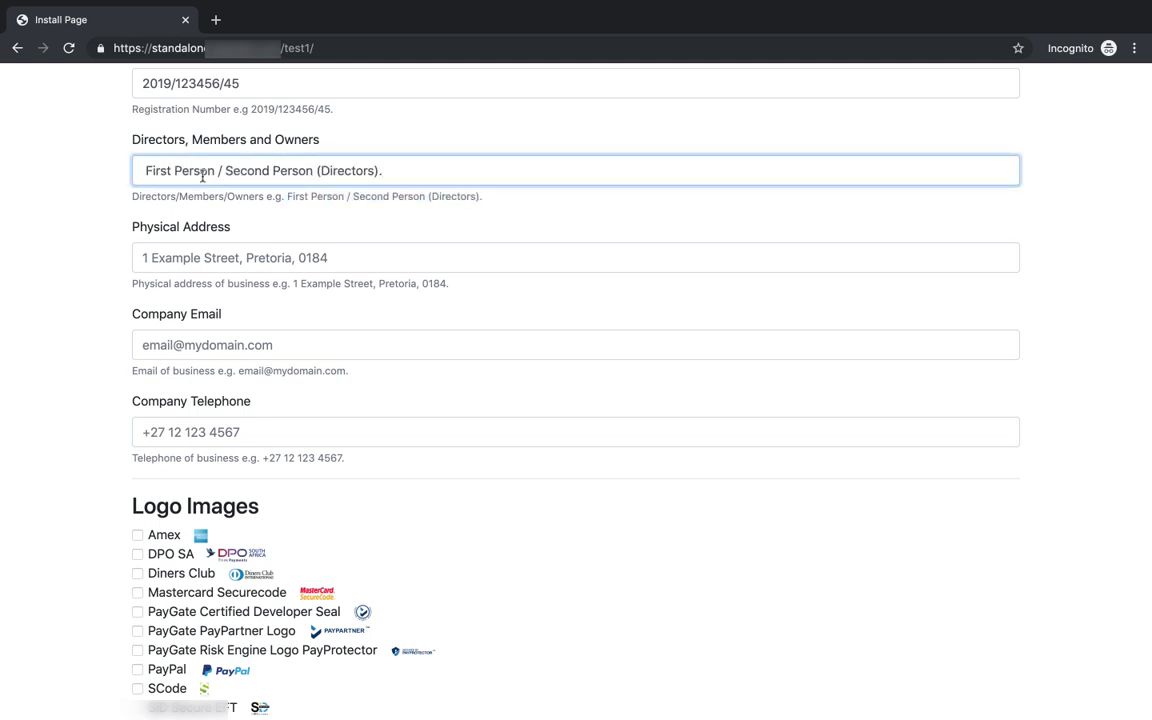
drag(216, 171, 313, 171)
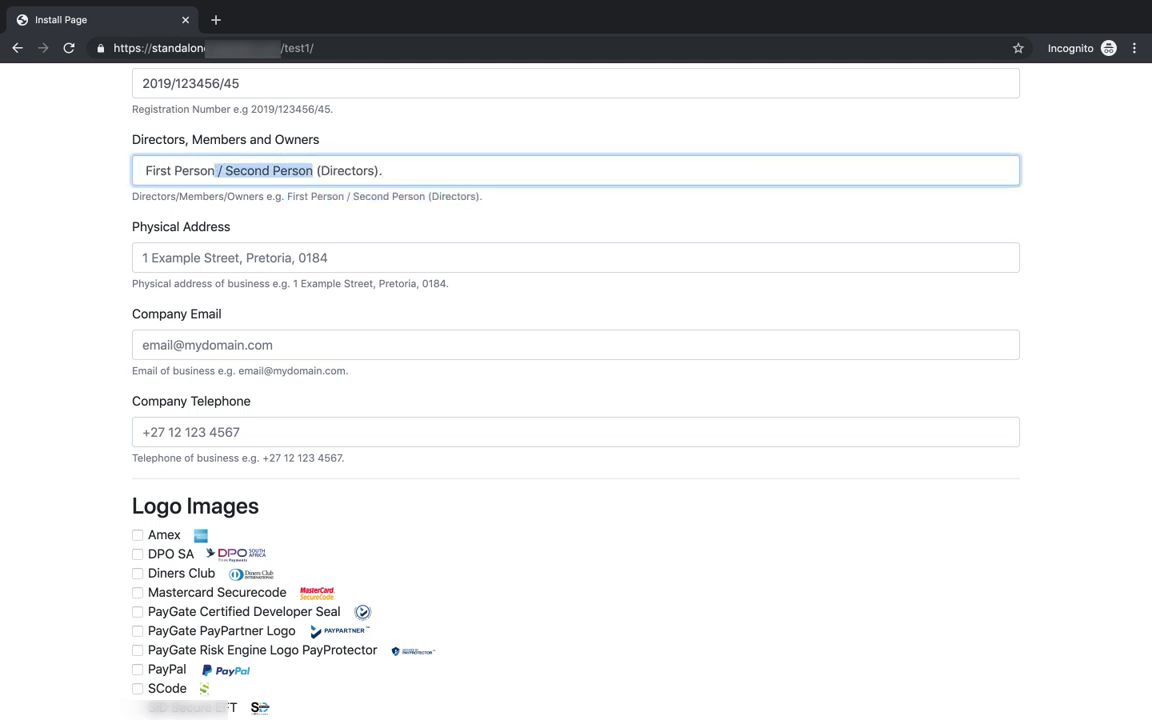
key(BackSpace)
key(super+Left)
key(Delete)
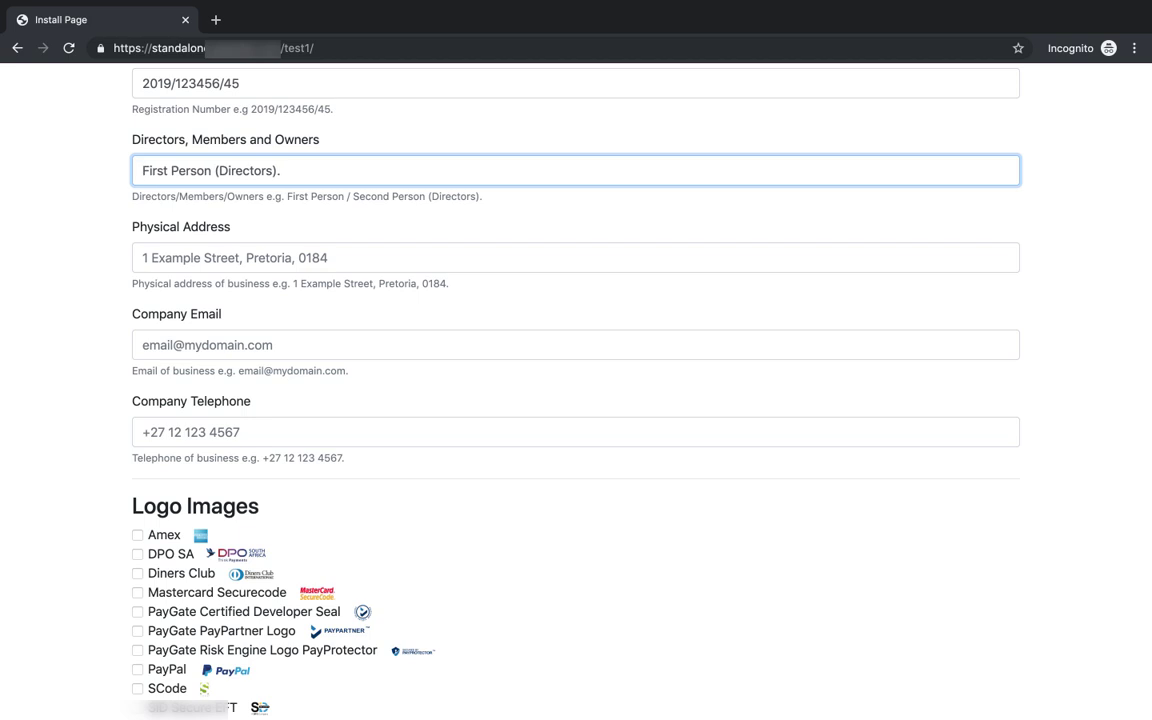
key(Delete)
Step: Copy the example address from the help text into the Physical Address field and compare it with the Domicilium entry
scroll(322, 316, down, 1)
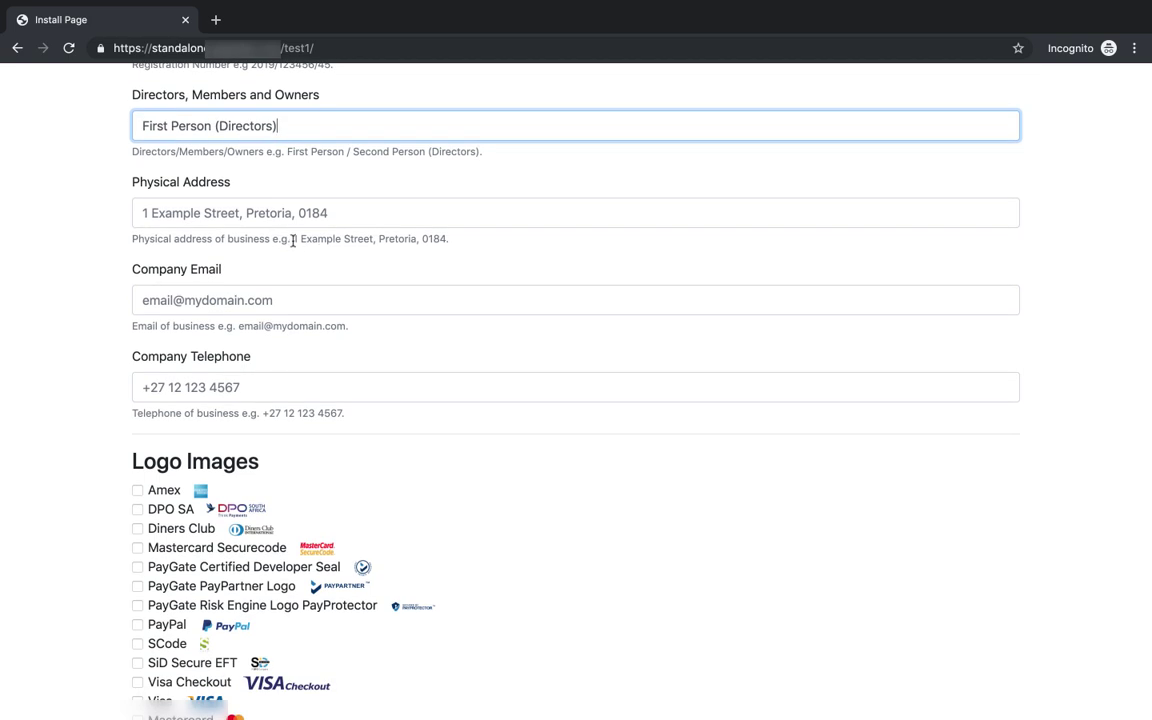
drag(293, 239, 451, 243)
key(super+c)
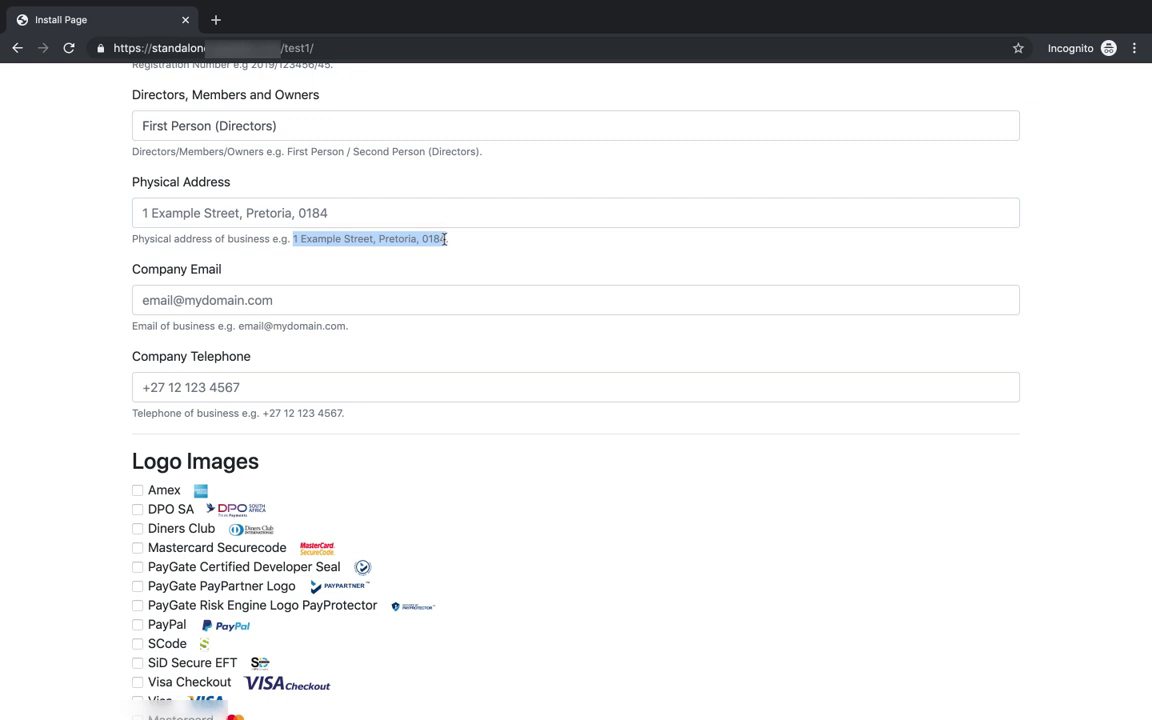
click(437, 236)
click(390, 213)
key(super+v)
click(388, 257)
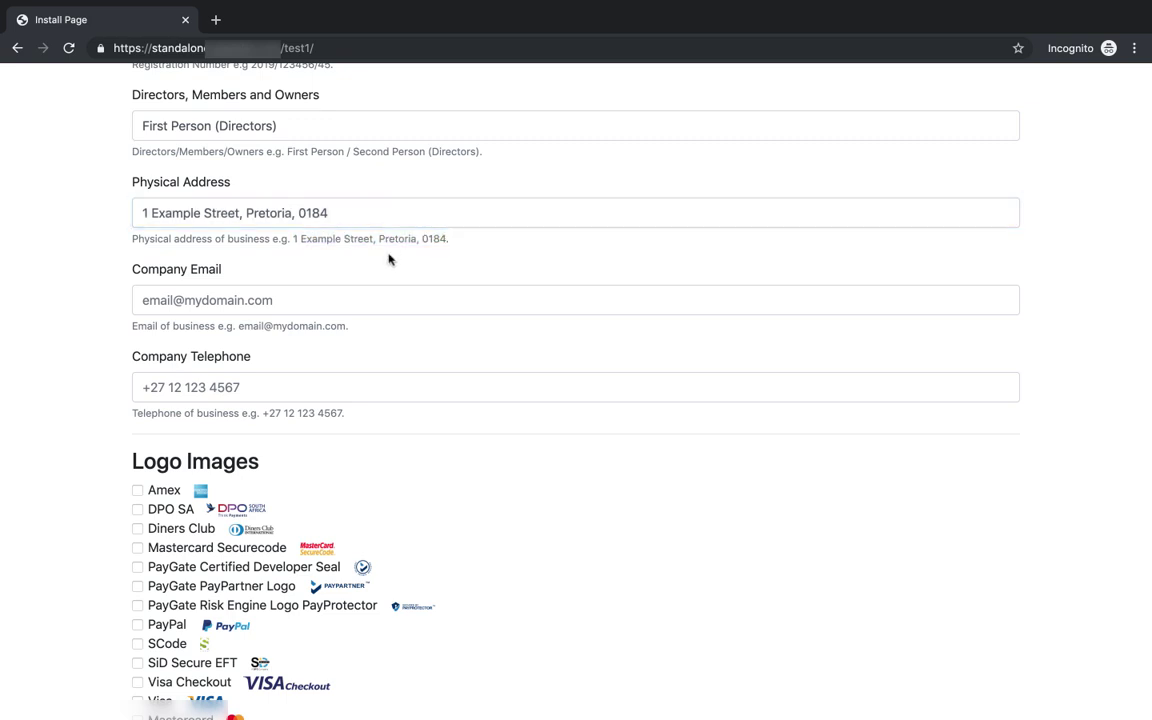
scroll(388, 257, up, 5)
scroll(389, 254, up, 2)
double_click(342, 172)
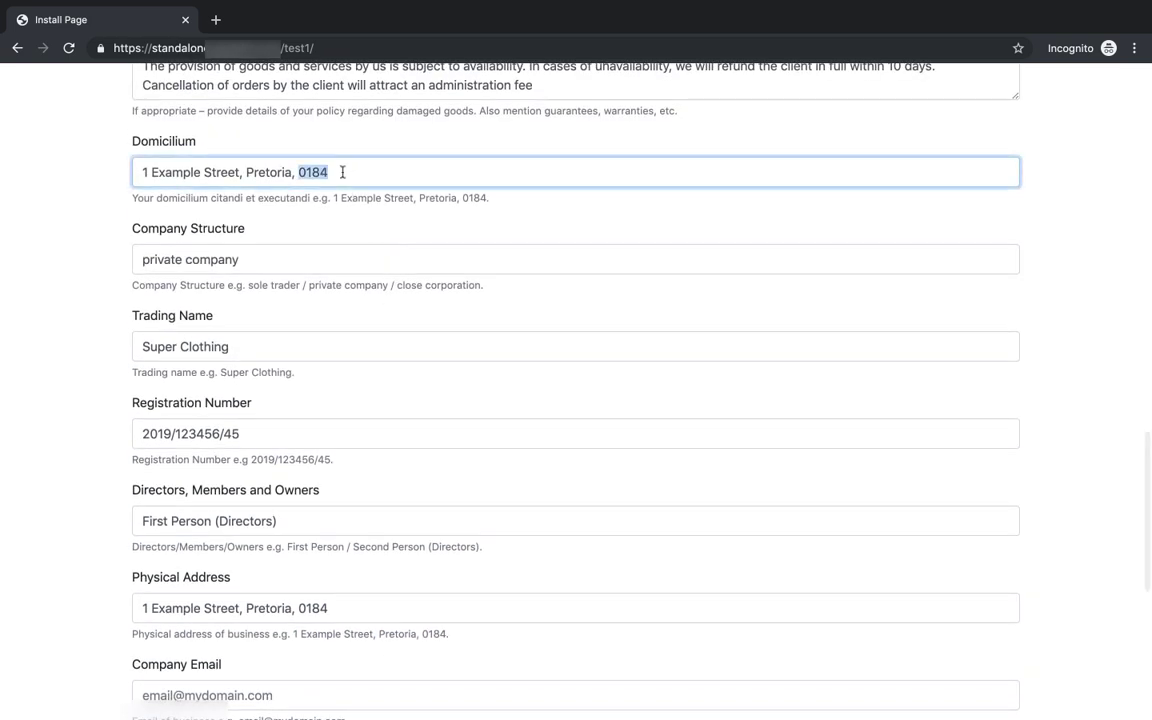
click(245, 147)
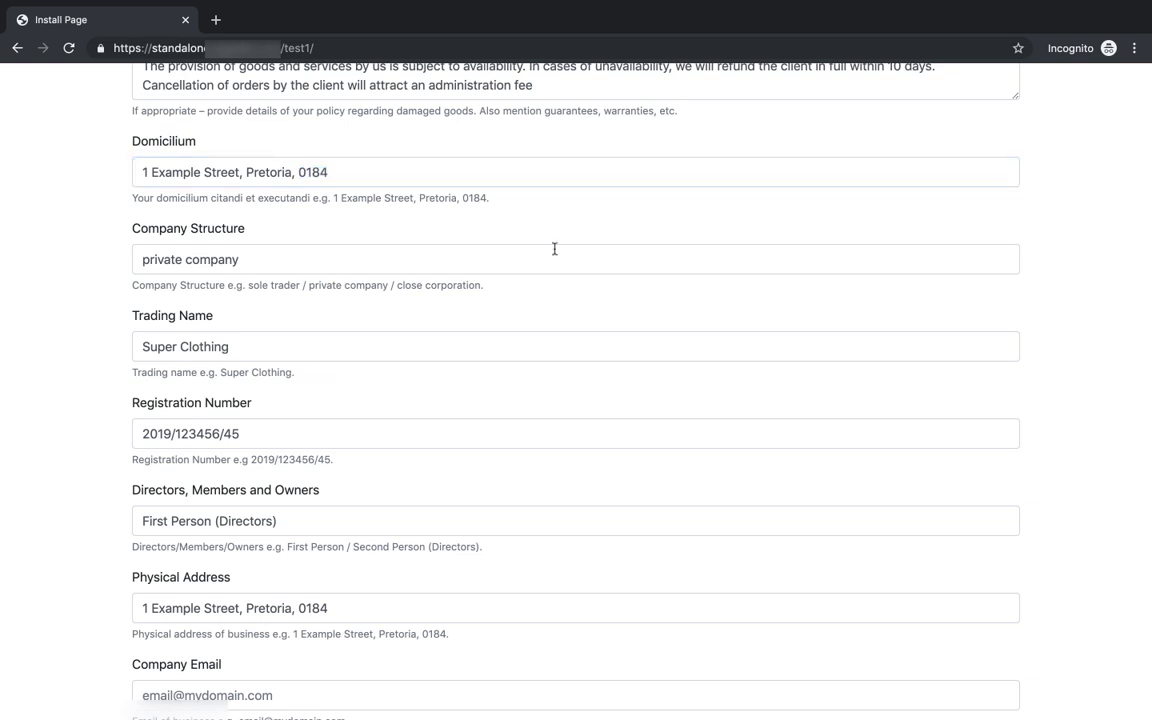
Step: Fill the Company Email field with the example business e-mail from its help text
scroll(554, 248, down, 7)
click(316, 306)
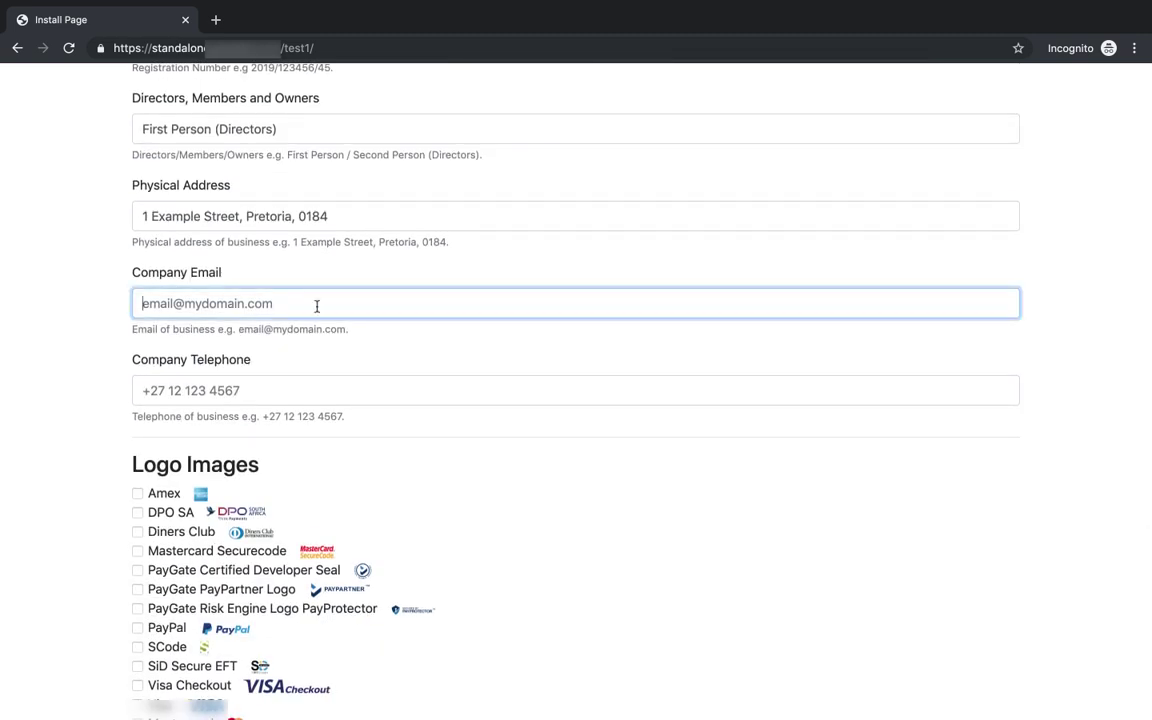
key(ctrl+v)
click(465, 349)
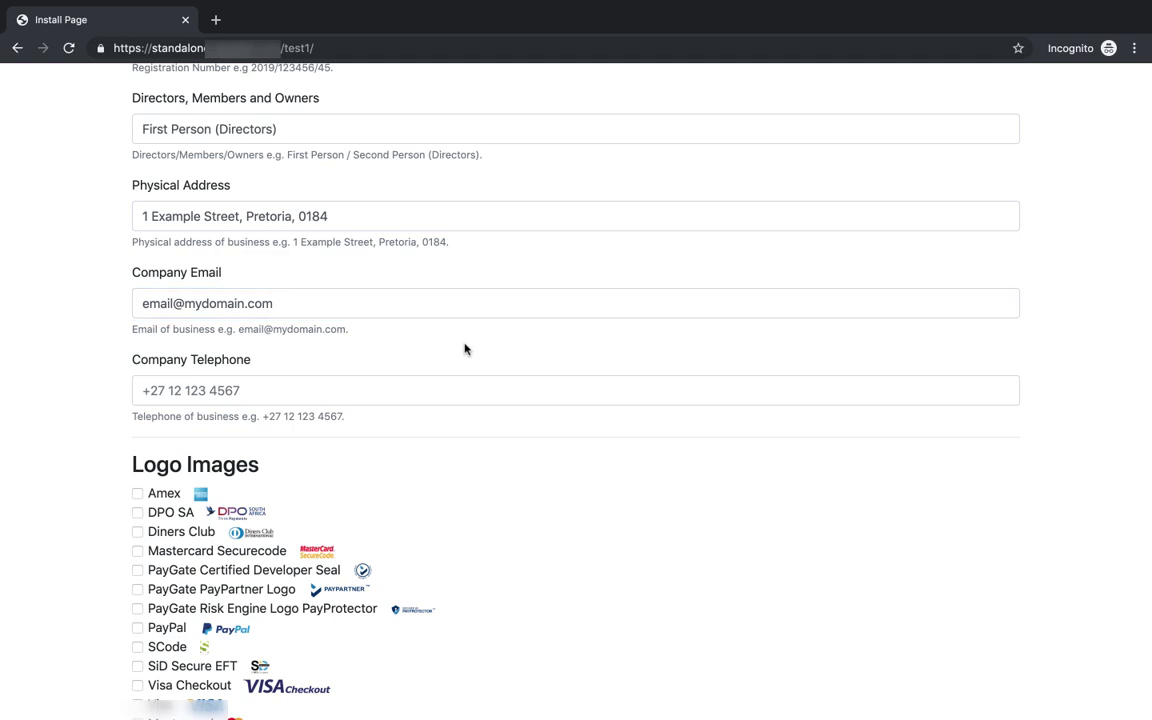
Step: Copy the example phone number from the help text into the Company Telephone field
scroll(465, 349, down, 1)
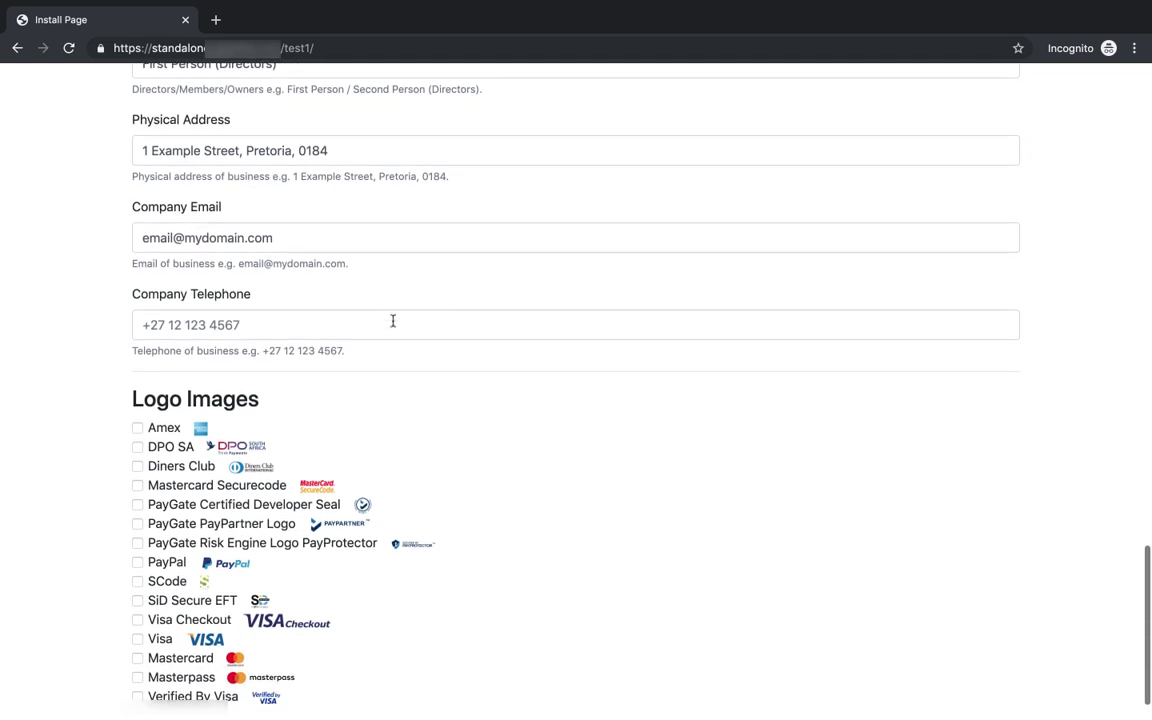
drag(263, 350, 348, 350)
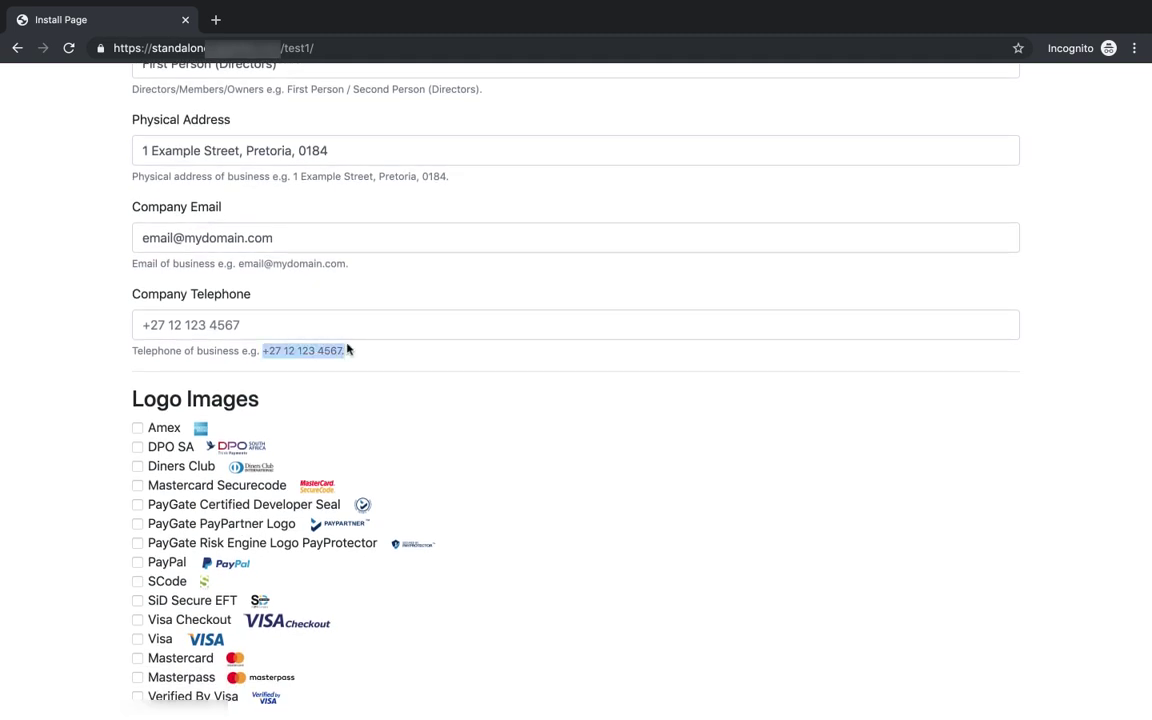
key(ctrl+c)
click(322, 324)
key(ctrl+v)
click(478, 419)
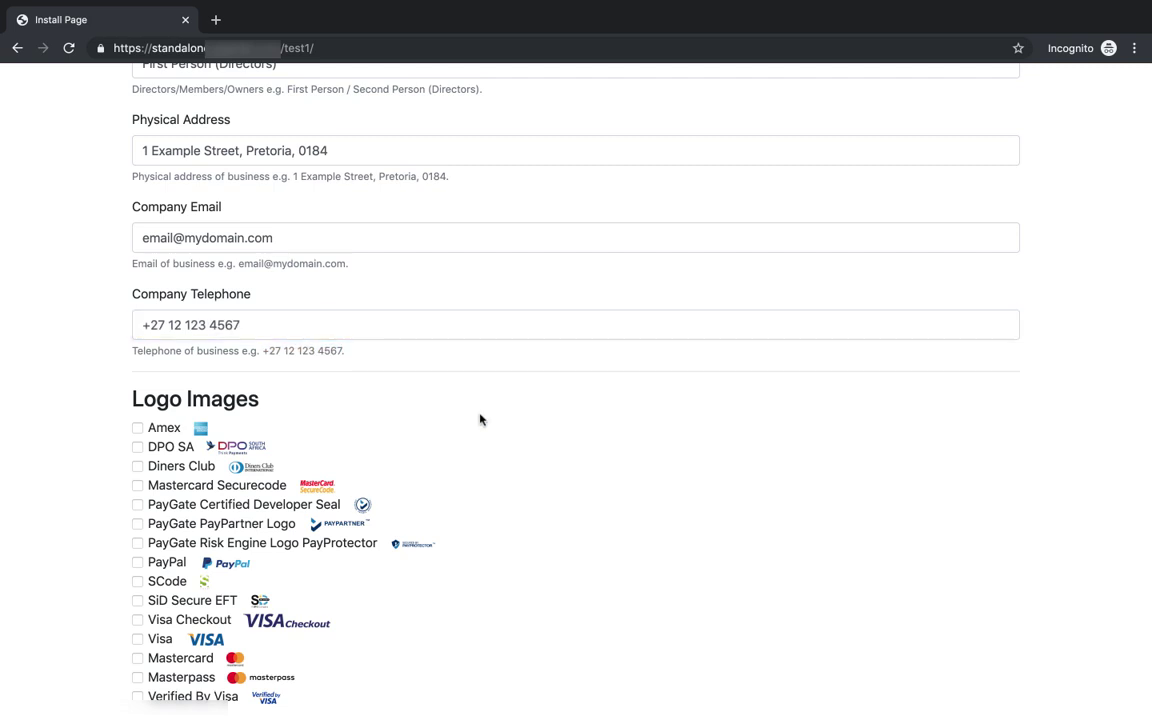
Step: Select the DPO SA, Mastercard Securecode, Visa, Mastercard and Verified By Visa logo images and save the installation form
scroll(478, 419, down, 1)
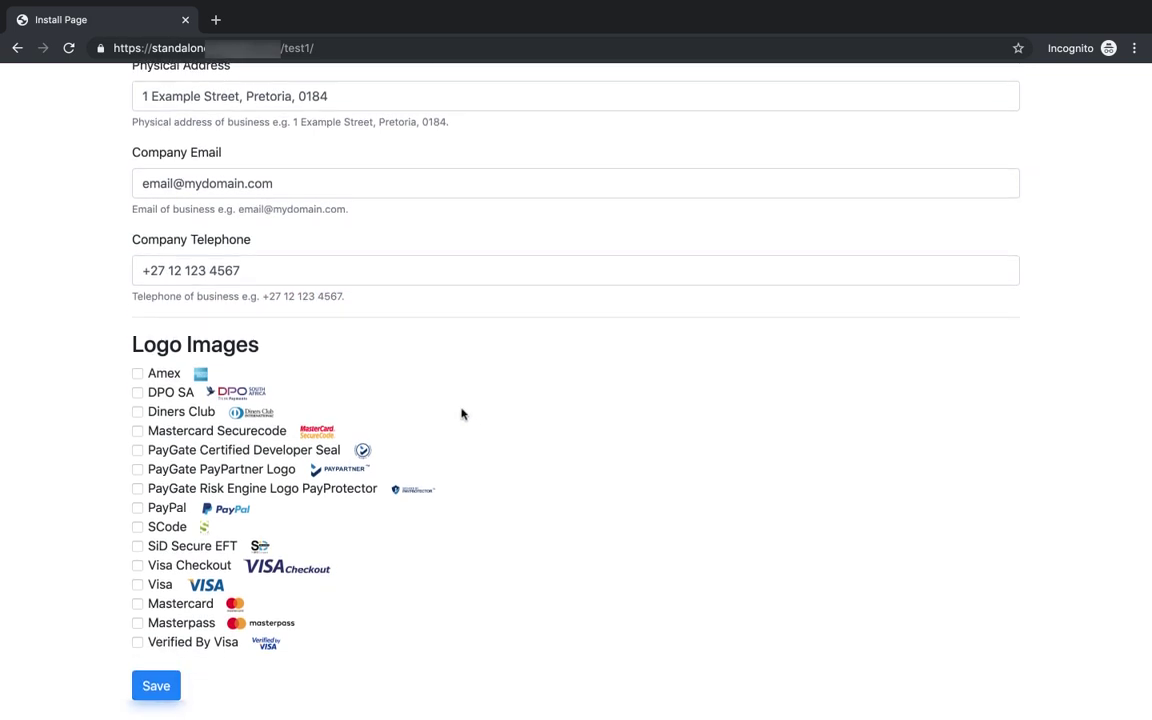
click(138, 392)
click(138, 432)
click(138, 585)
click(138, 604)
click(137, 642)
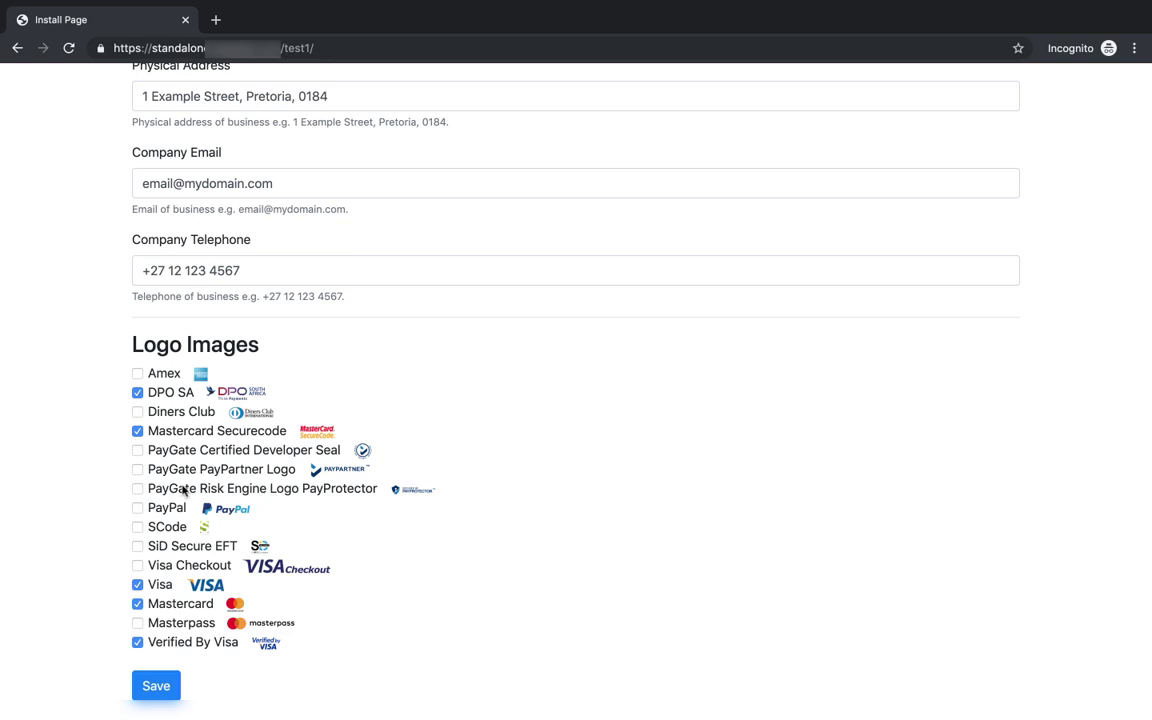
click(137, 489)
click(158, 690)
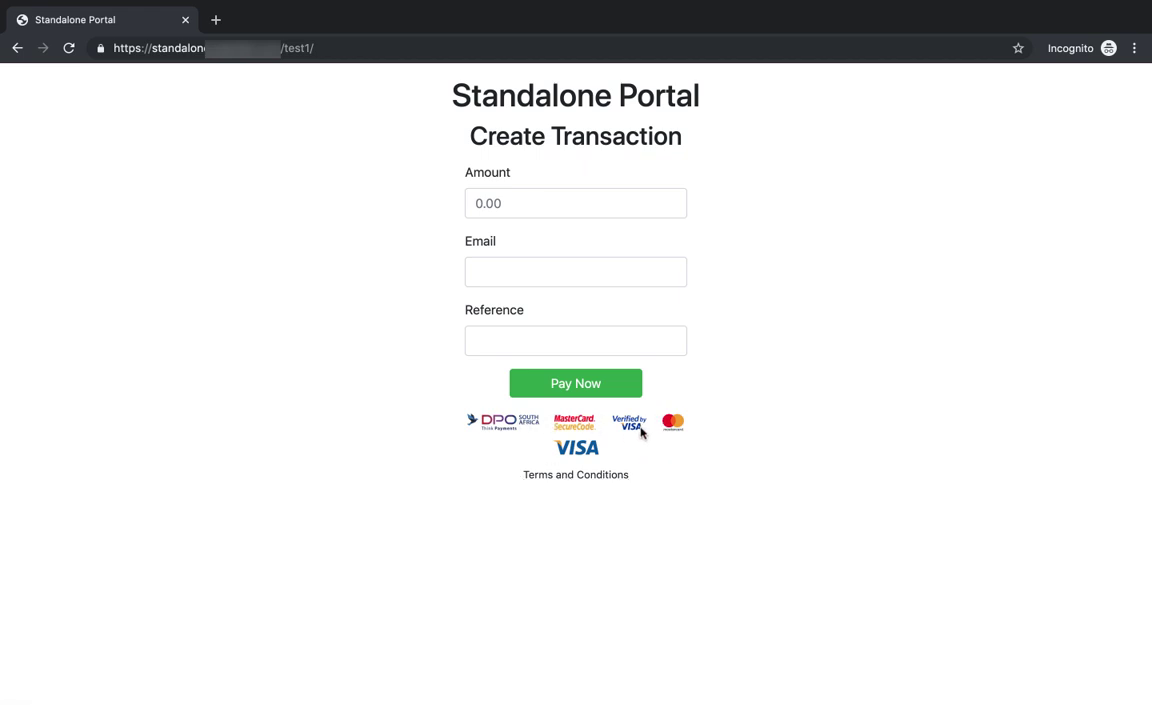
Step: Open the portal's Terms and Conditions and examine the delivery policy's processing time and courier terms
click(599, 475)
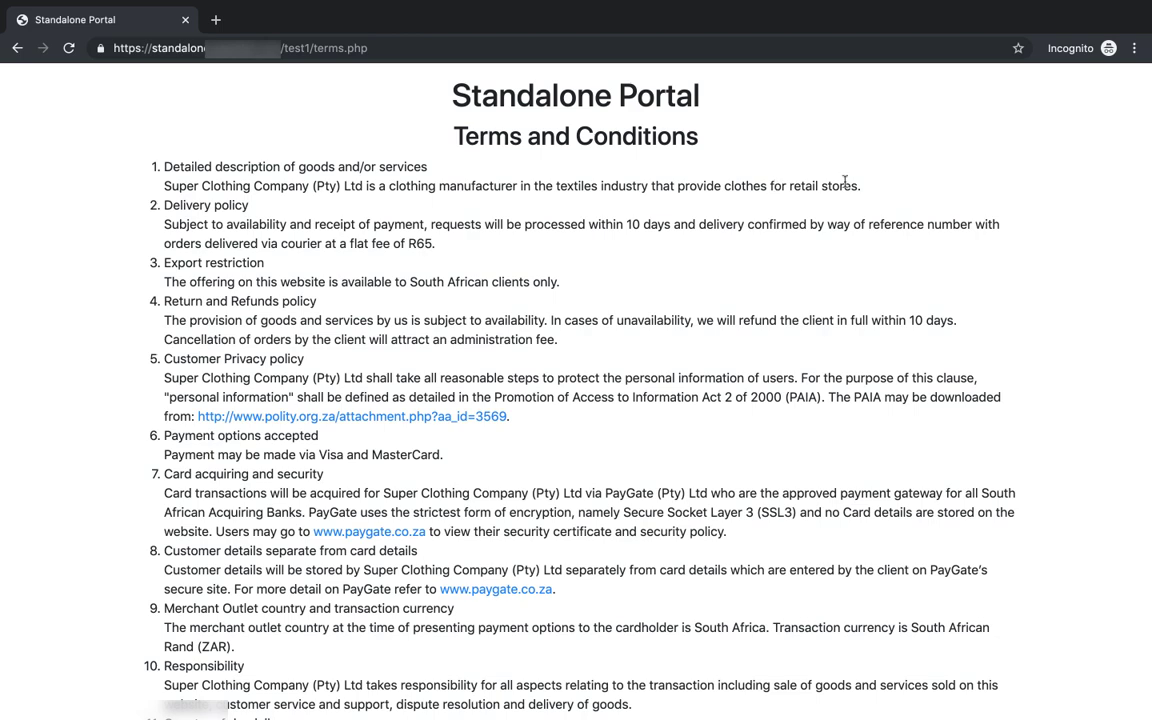
scroll(259, 204, down, 2)
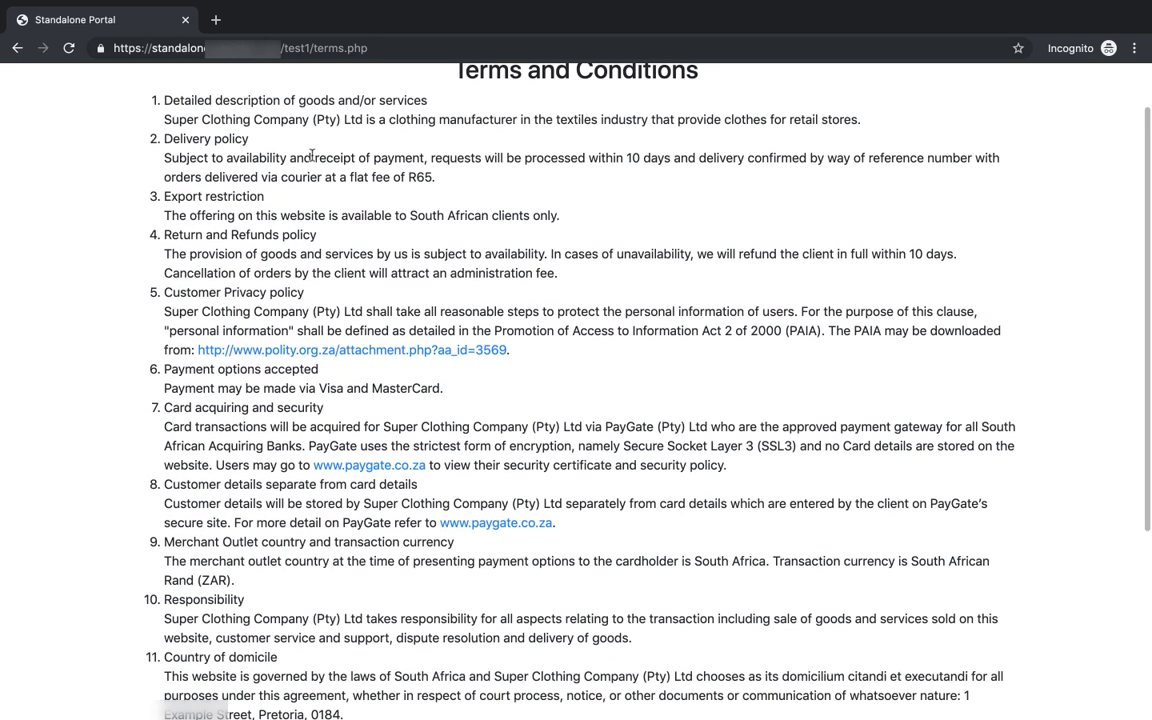
drag(616, 158, 706, 157)
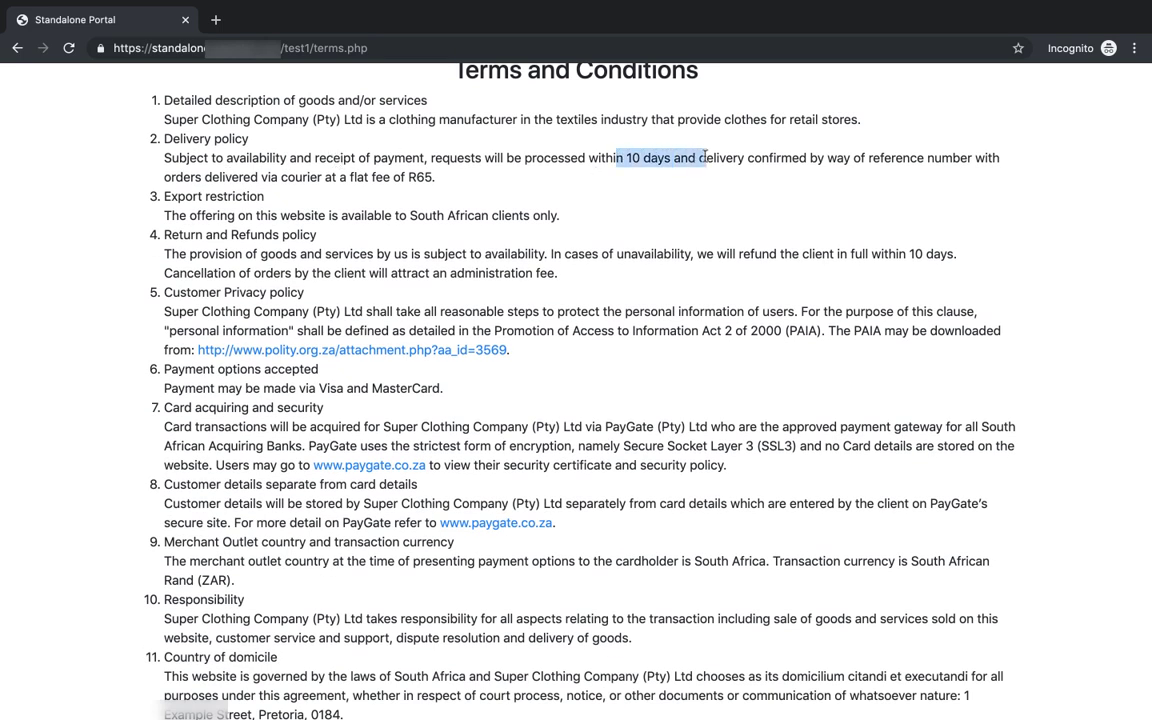
click(616, 170)
drag(816, 158, 473, 175)
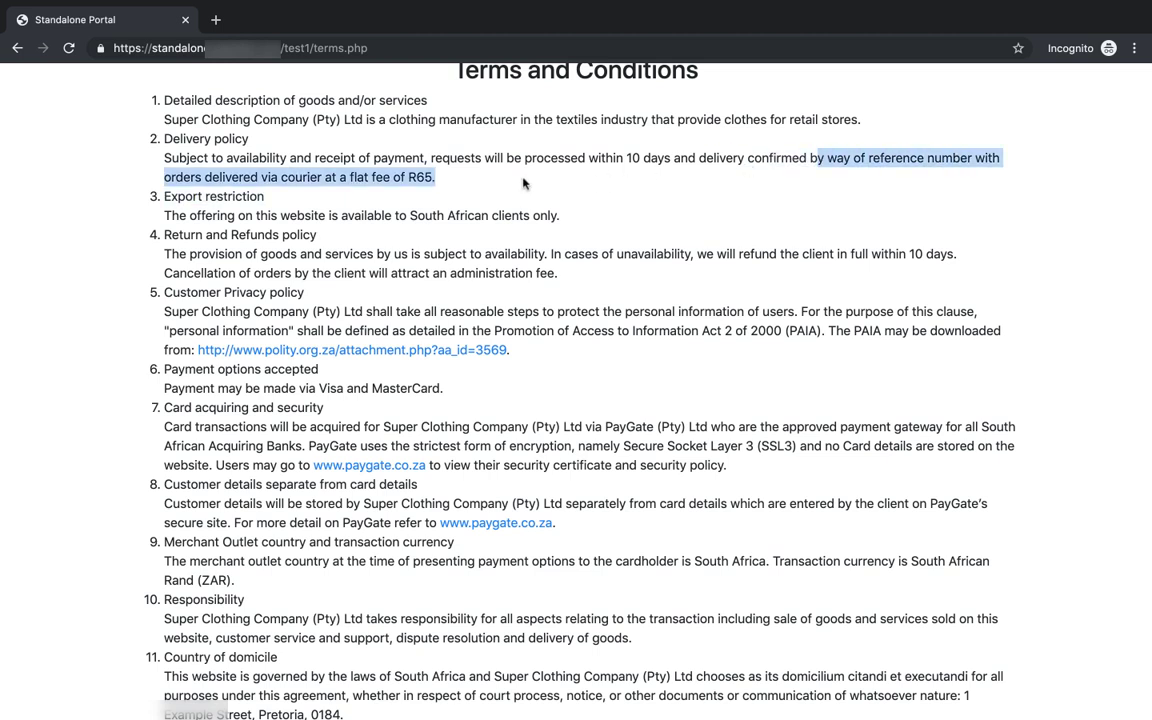
click(461, 181)
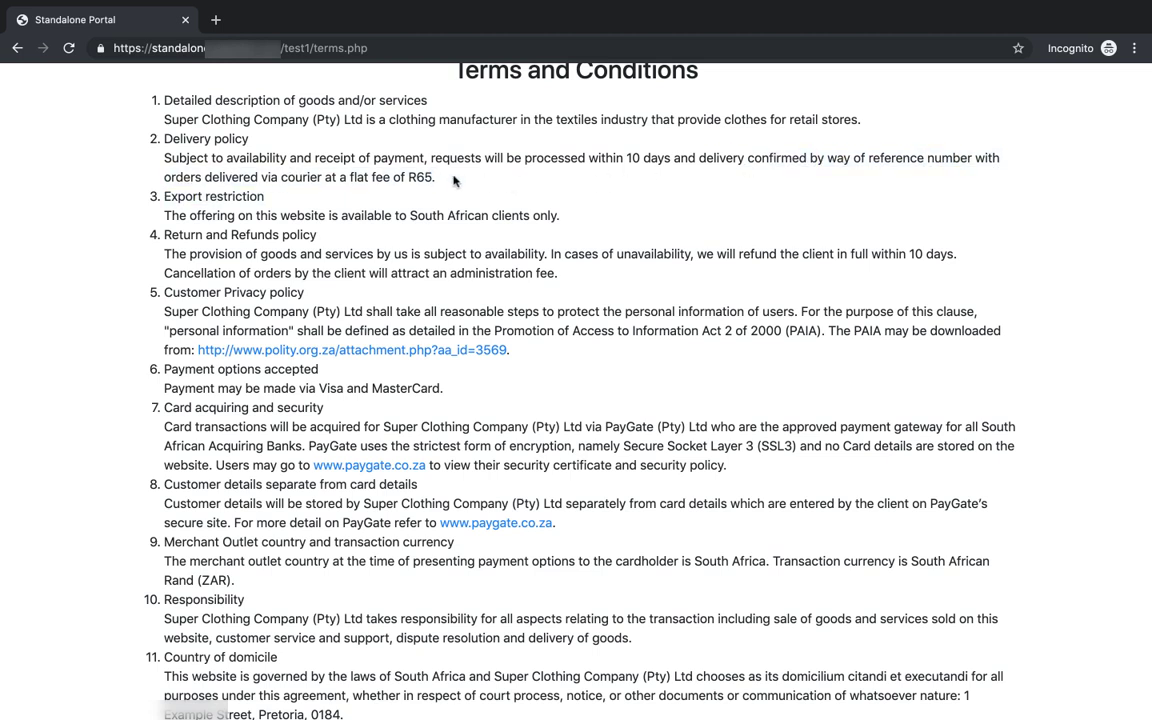
scroll(450, 180, up, 2)
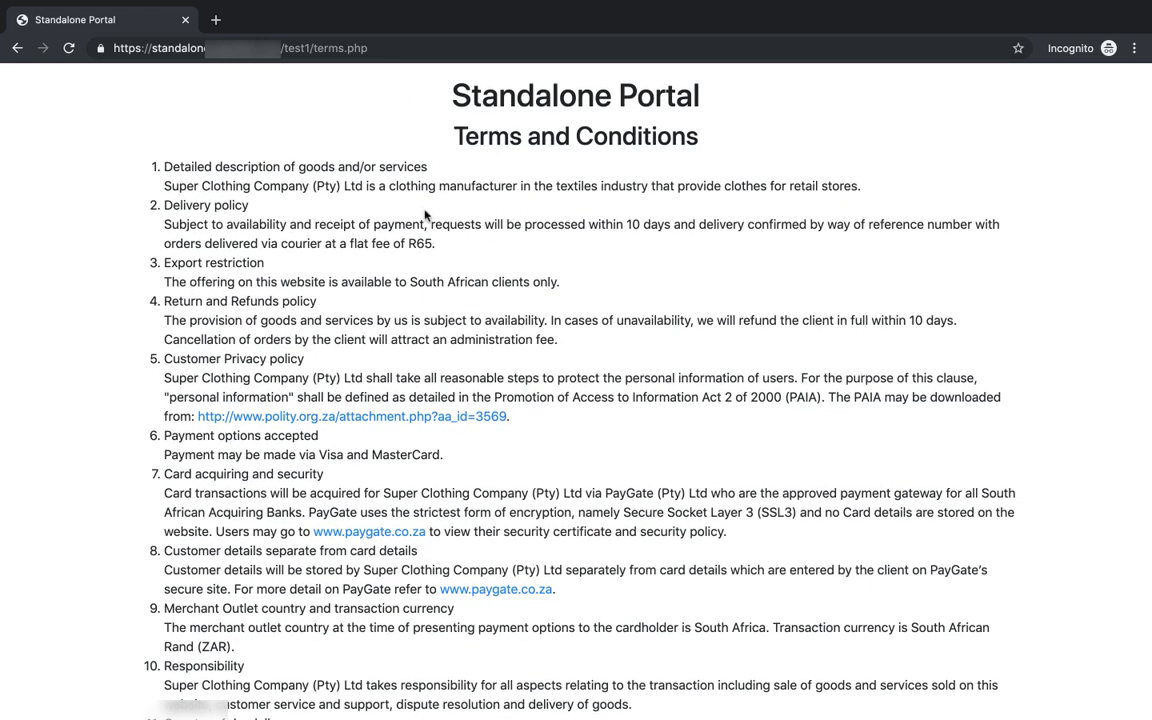
Step: Examine the Export restriction clause in the terms and conditions
scroll(385, 195, down, 1)
scroll(507, 158, down, 2)
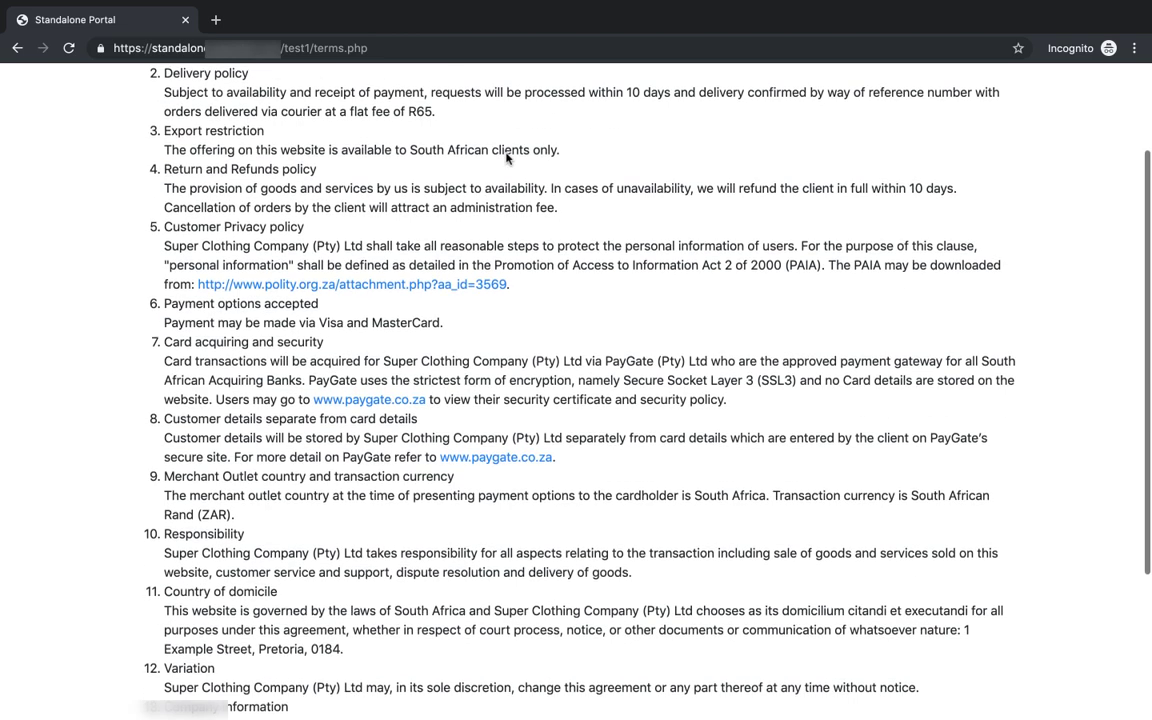
double_click(180, 130)
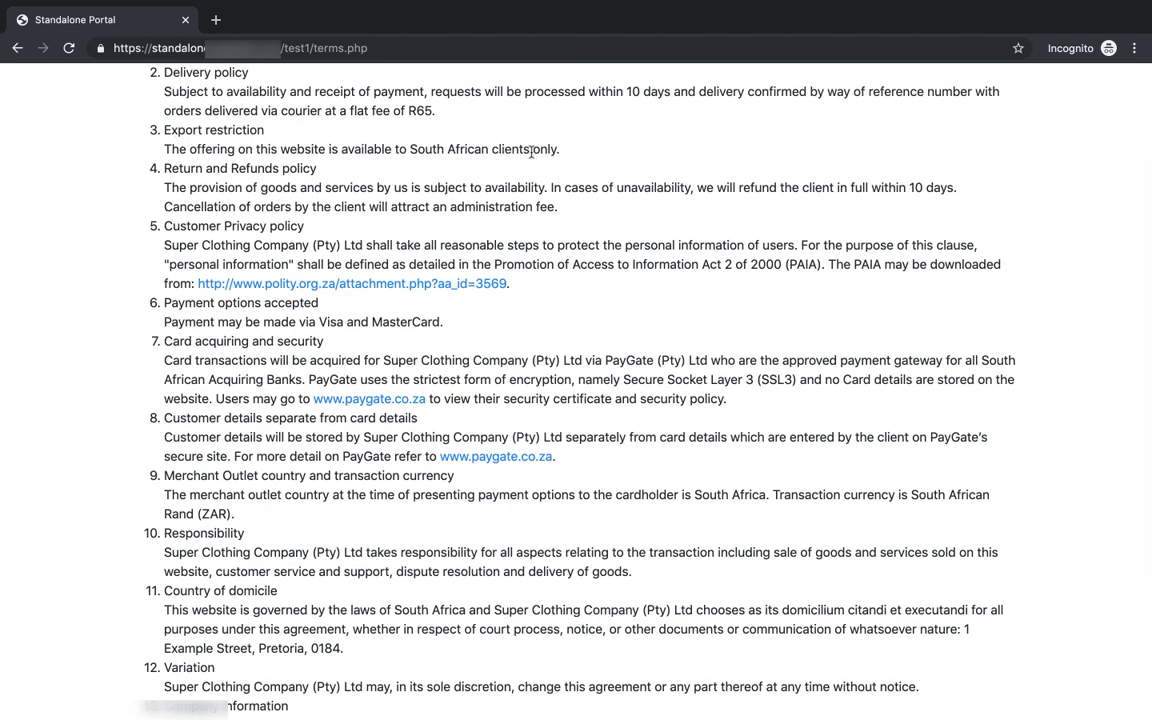
drag(560, 149, 167, 124)
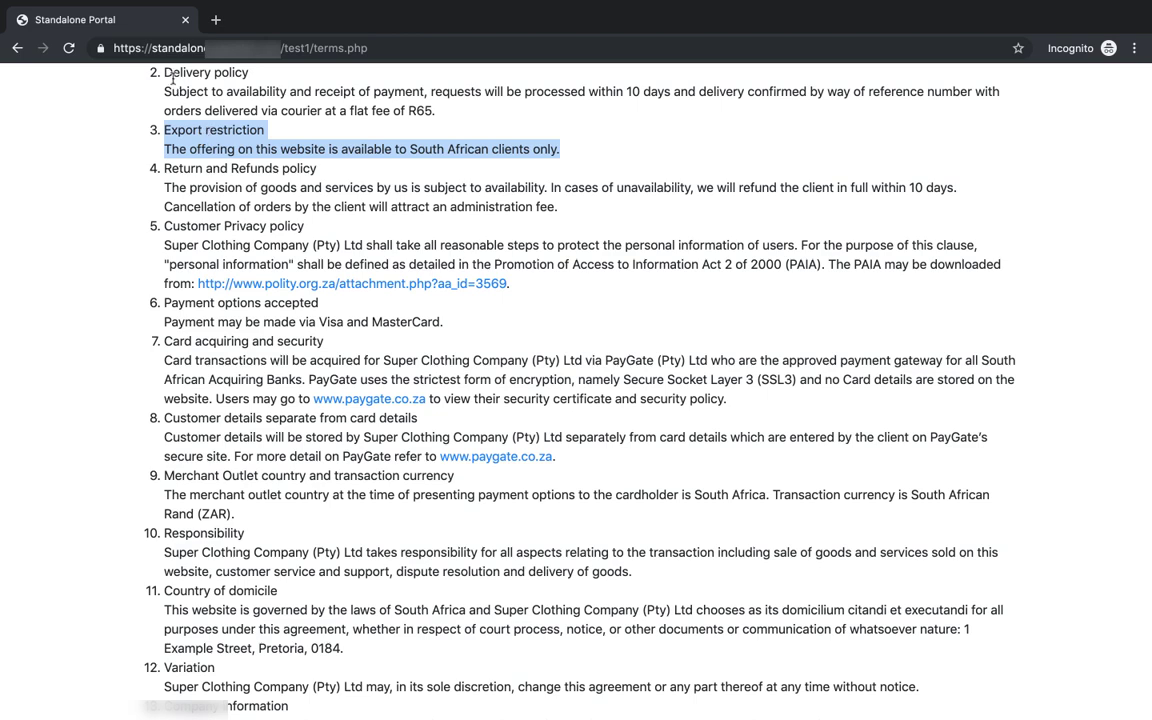
click(214, 170)
Step: Examine the refund period stated in the Return and Refunds policy clause
scroll(205, 174, down, 1)
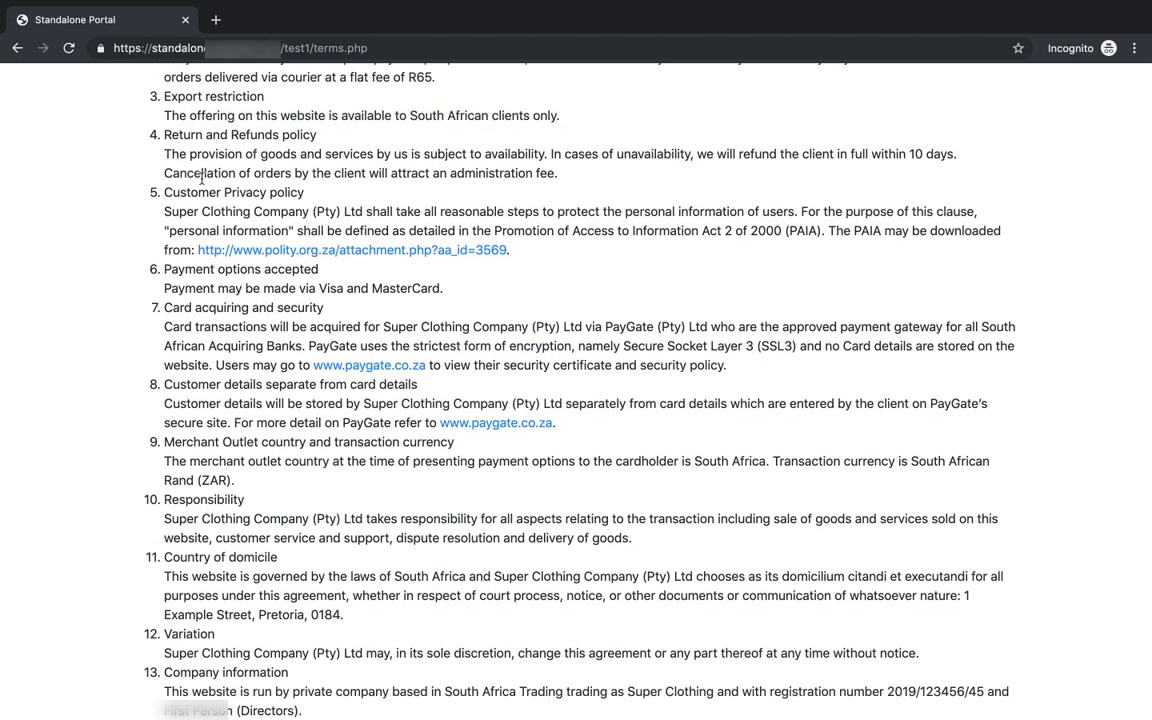
scroll(432, 192, down, 1)
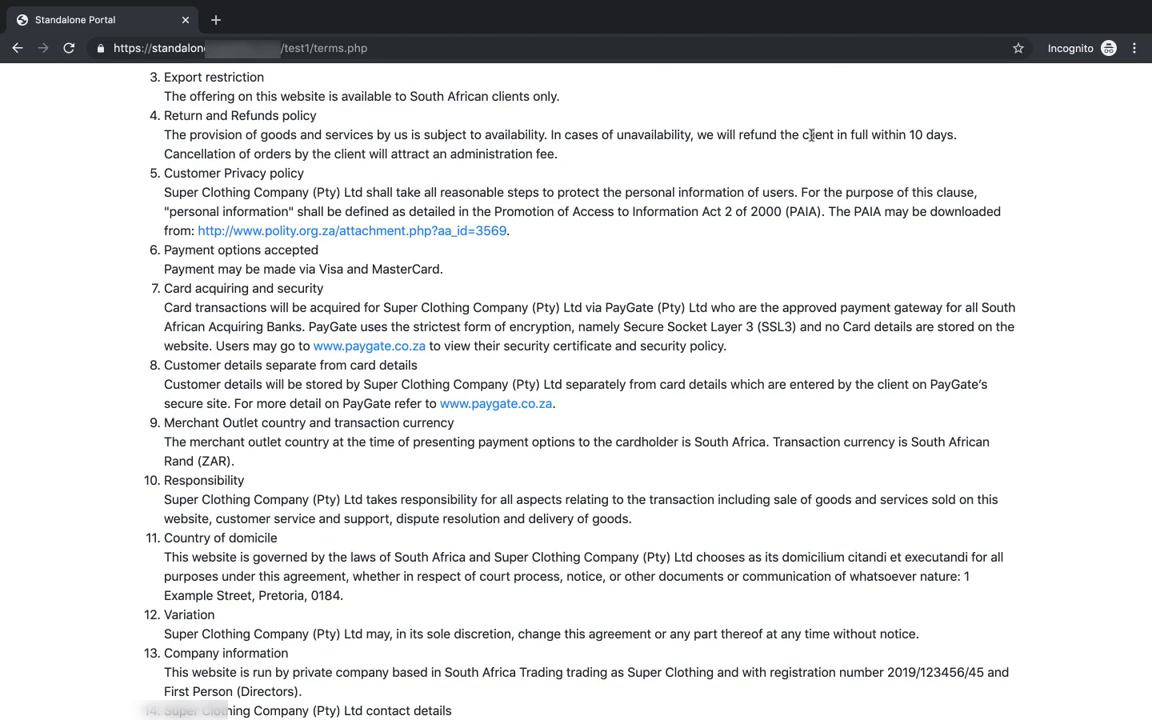
drag(803, 134, 957, 134)
click(842, 134)
scroll(519, 198, down, 1)
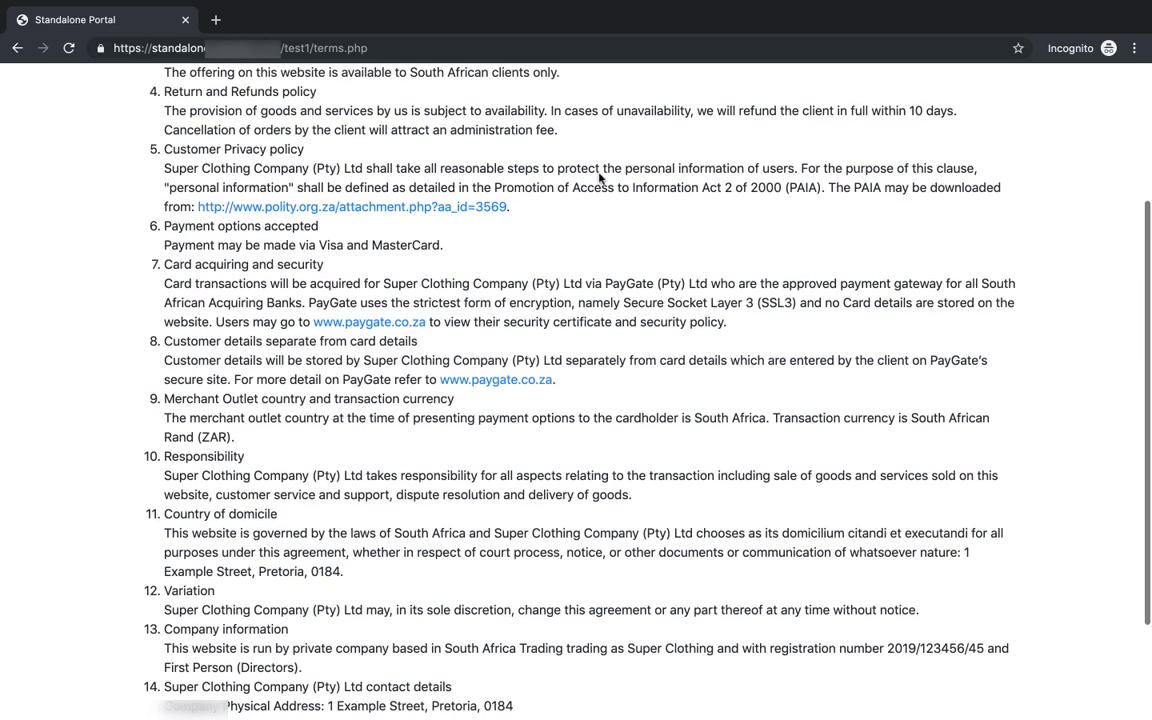
triple_click(920, 110)
click(913, 110)
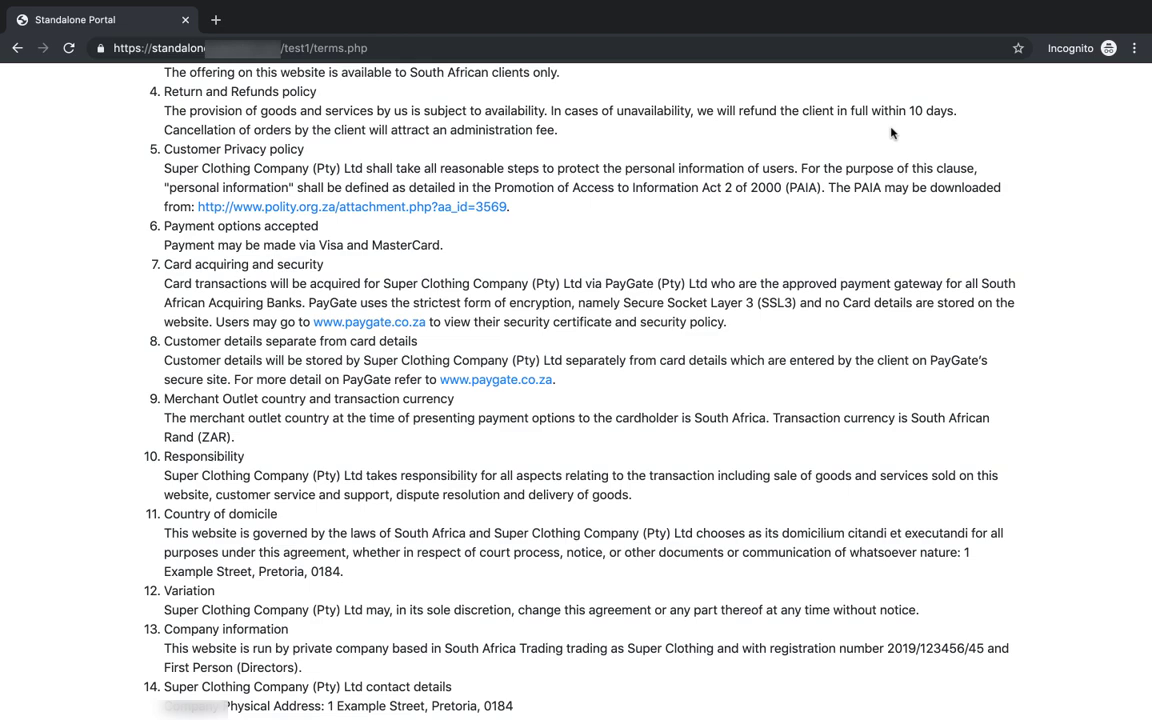
Step: Examine the Customer Privacy policy link and the company name used in the Card acquiring and security clause
scroll(650, 170, down, 1)
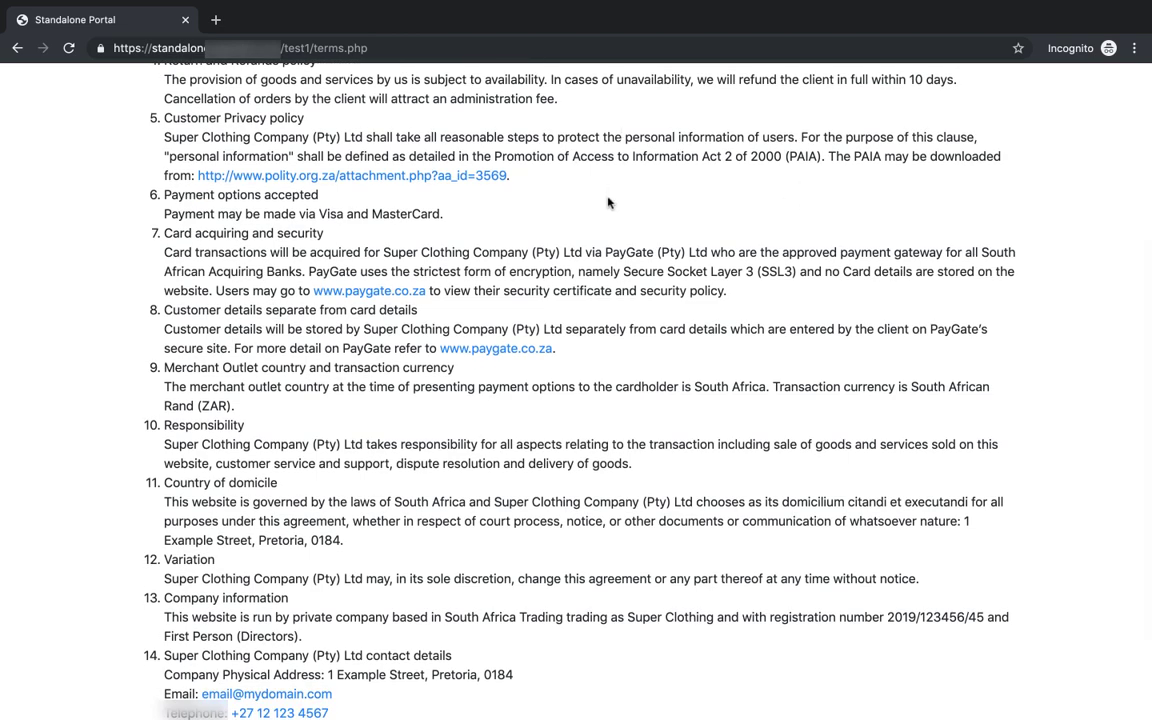
scroll(608, 204, down, 1)
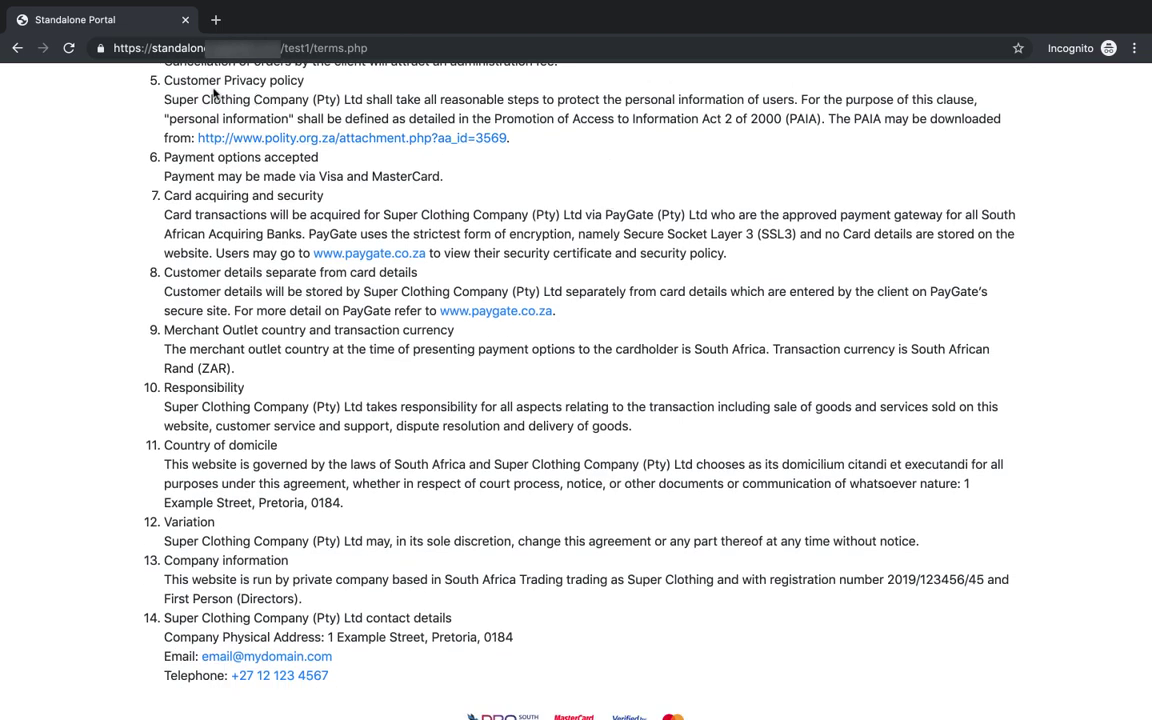
scroll(586, 159, down, 2)
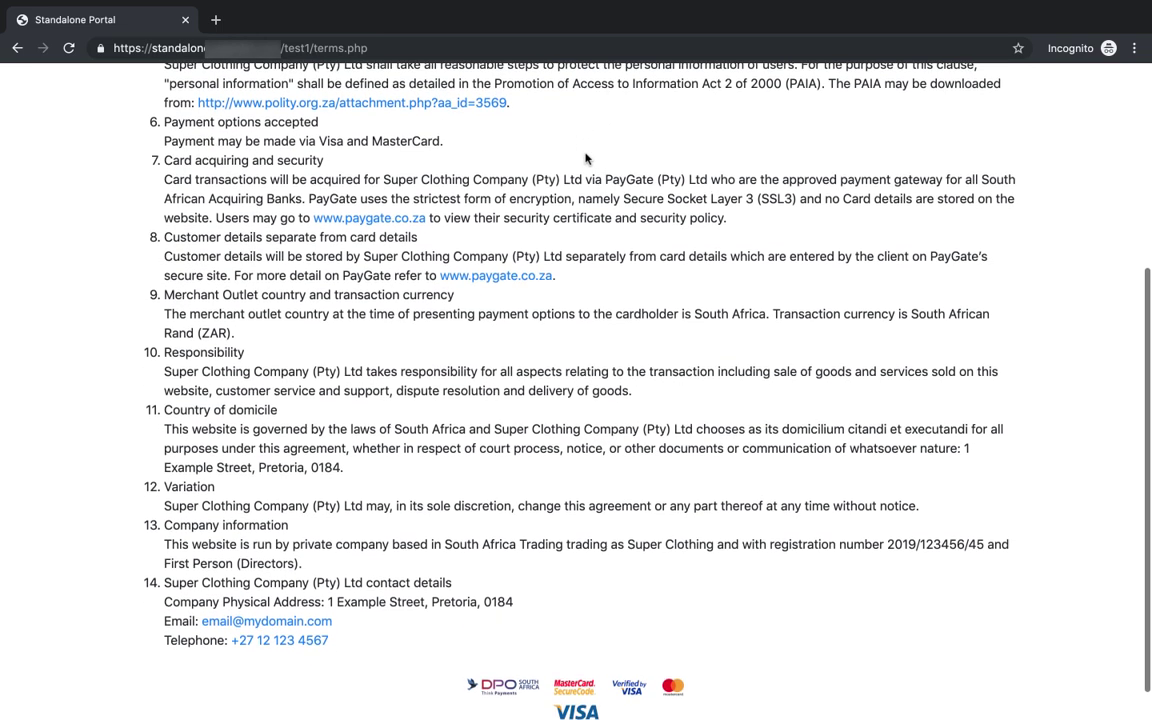
drag(272, 97, 450, 104)
click(510, 143)
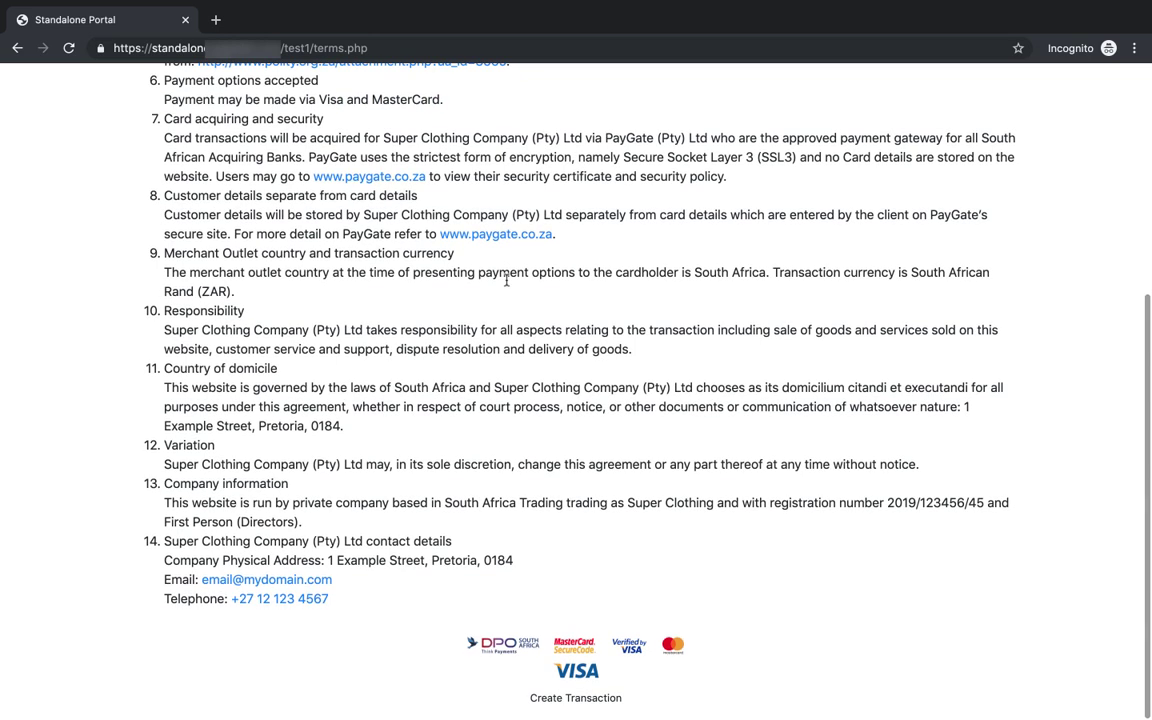
drag(346, 141, 570, 141)
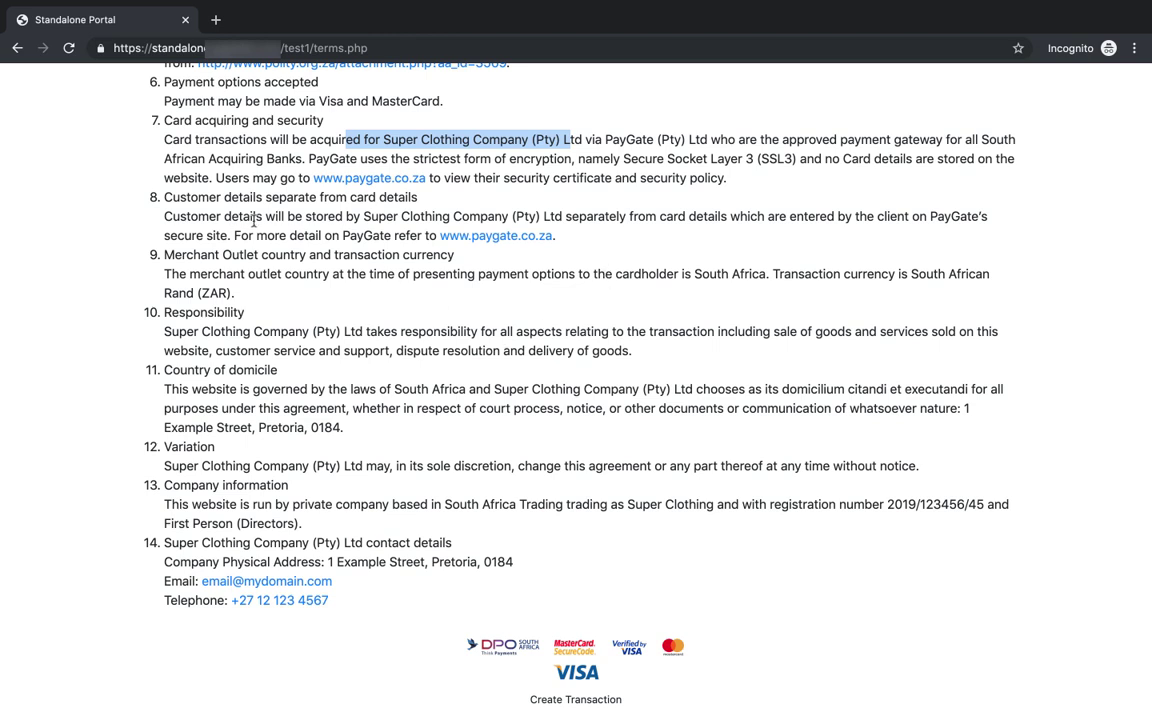
Step: Check the domicilium address given in the Country of domicile clause
click(951, 408)
drag(951, 408, 589, 430)
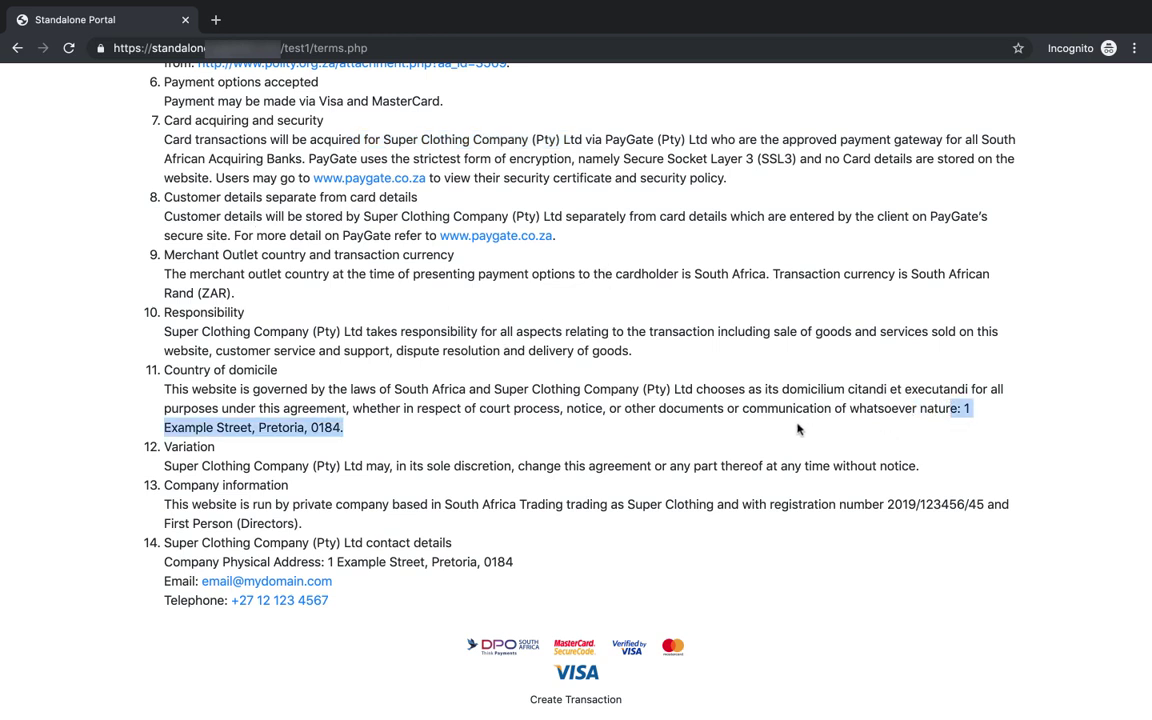
click(516, 459)
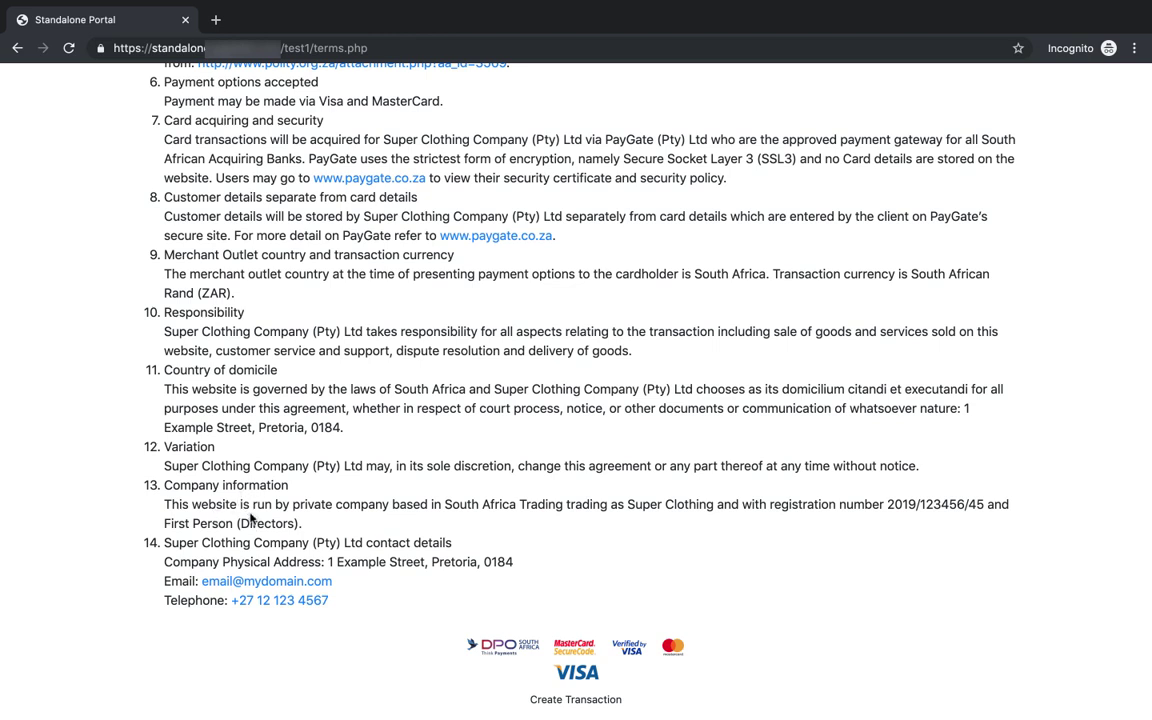
Step: Check the company type, registration number and directors in the Company information clause, and review the rest of the terms
drag(886, 506, 984, 506)
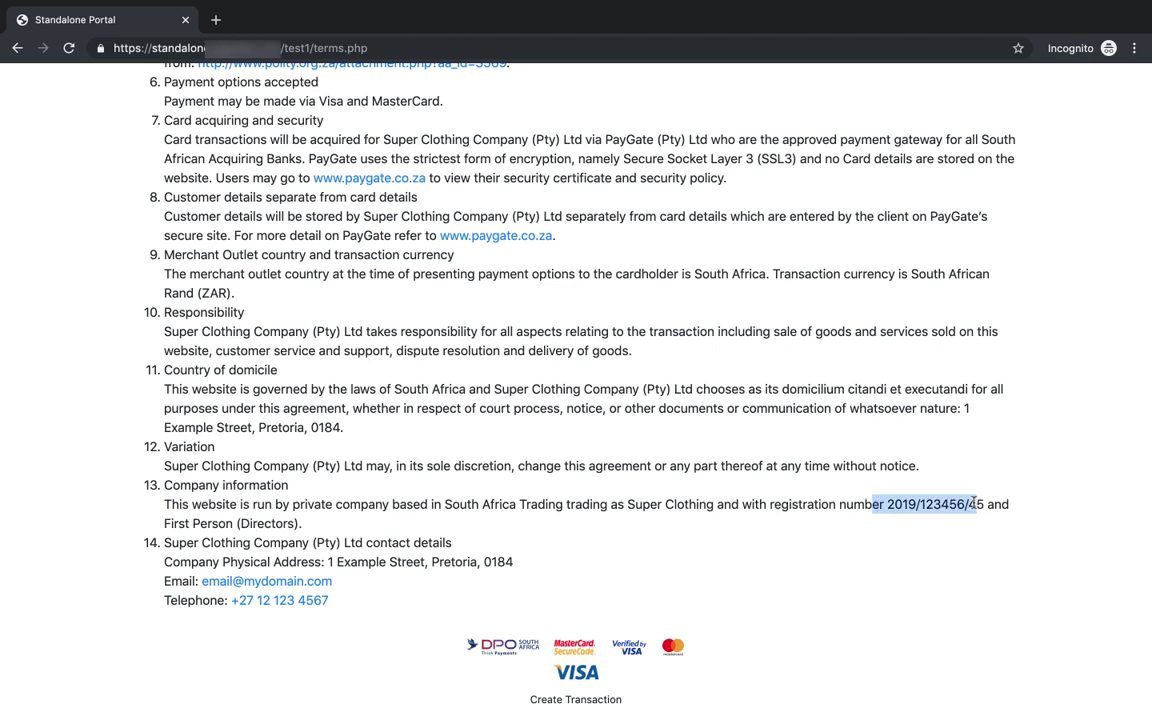
click(449, 510)
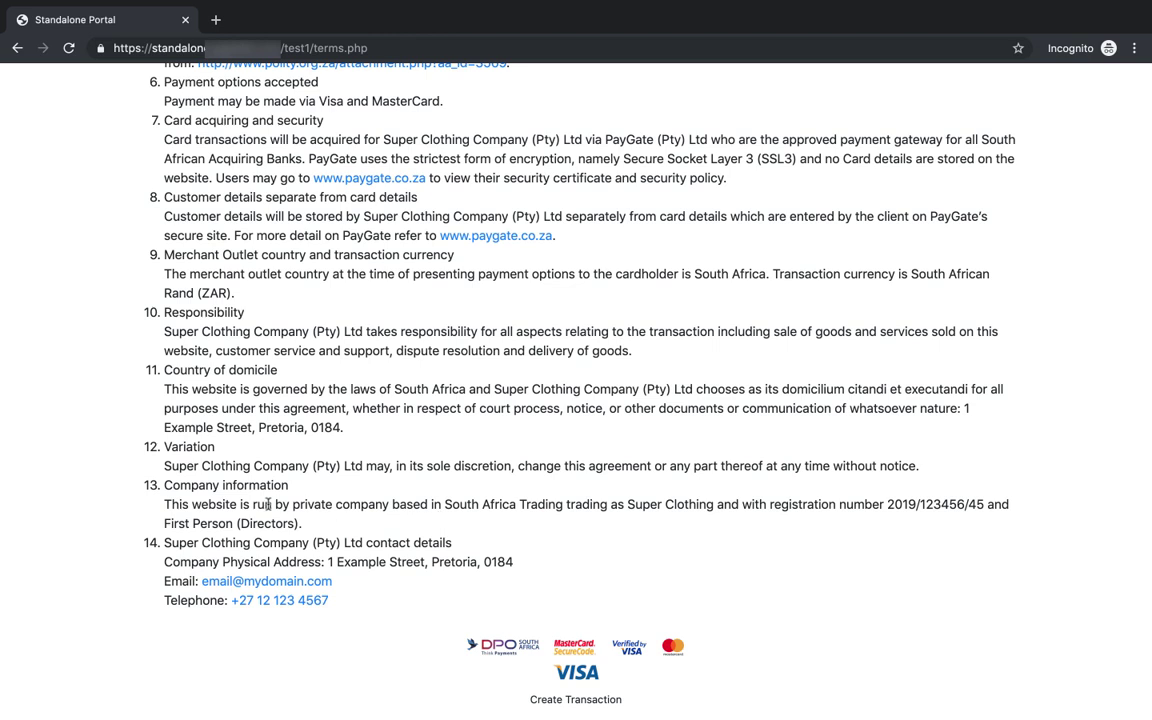
drag(275, 506, 397, 503)
drag(303, 524, 988, 503)
click(988, 504)
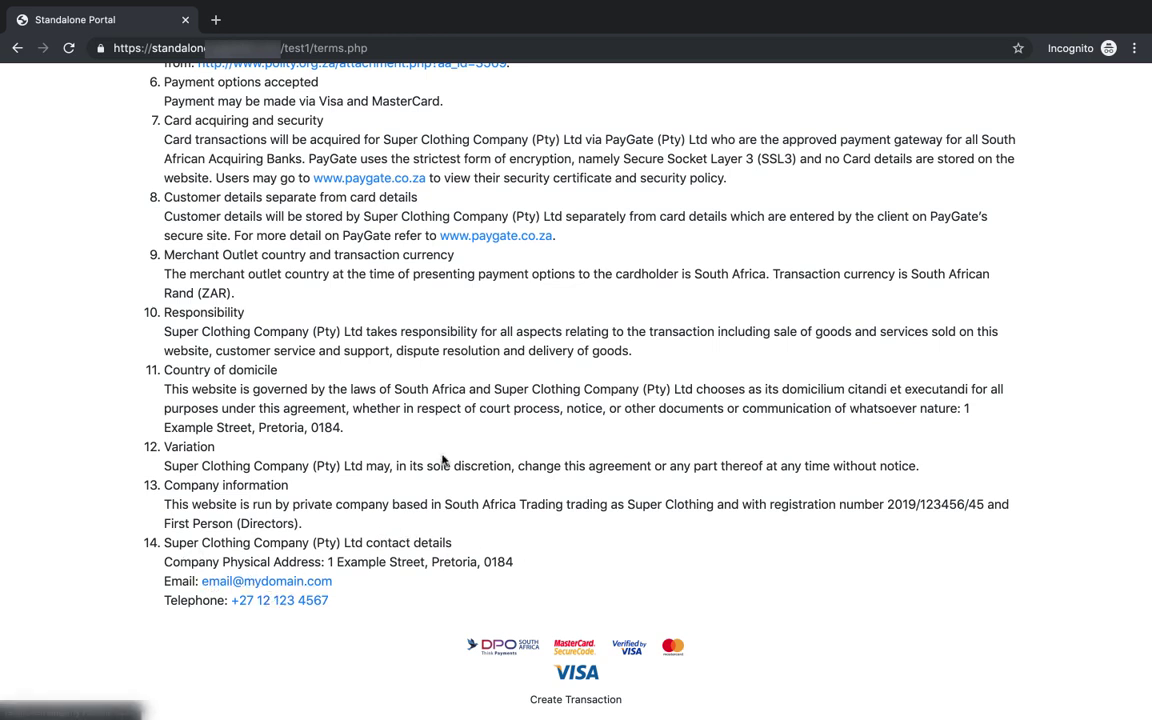
scroll(443, 458, up, 5)
scroll(443, 458, down, 5)
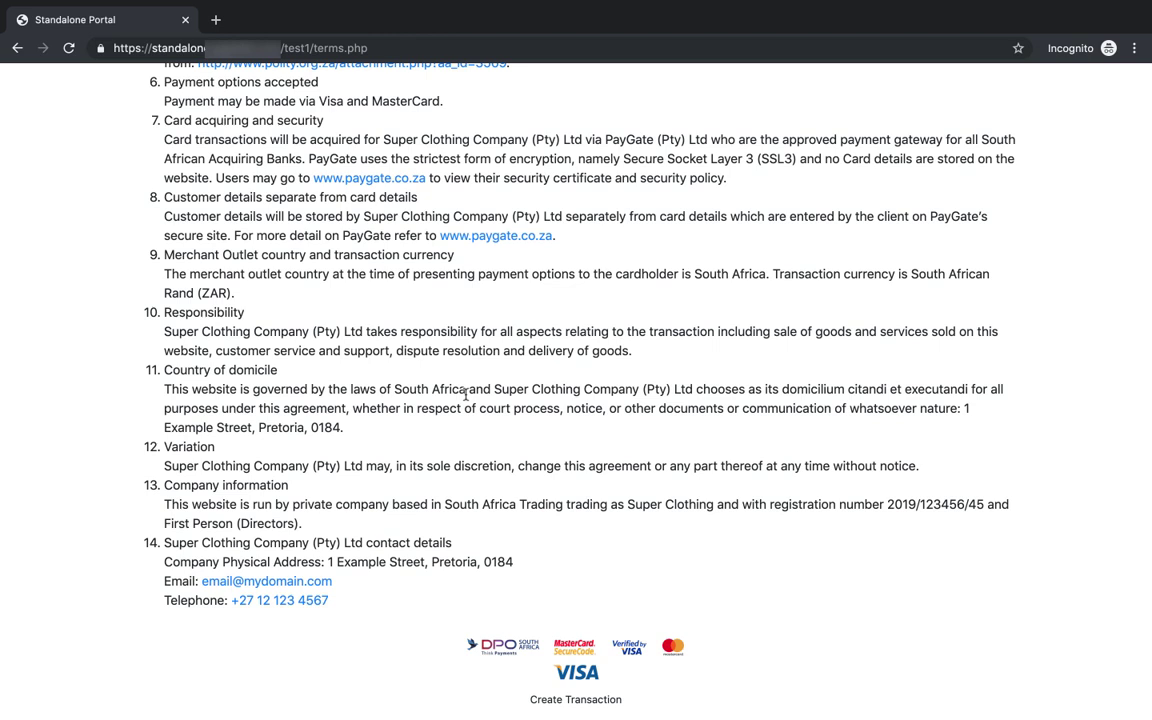
Step: Return to the Create Transaction form, try to submit it empty, and set the Amount to 100
click(559, 702)
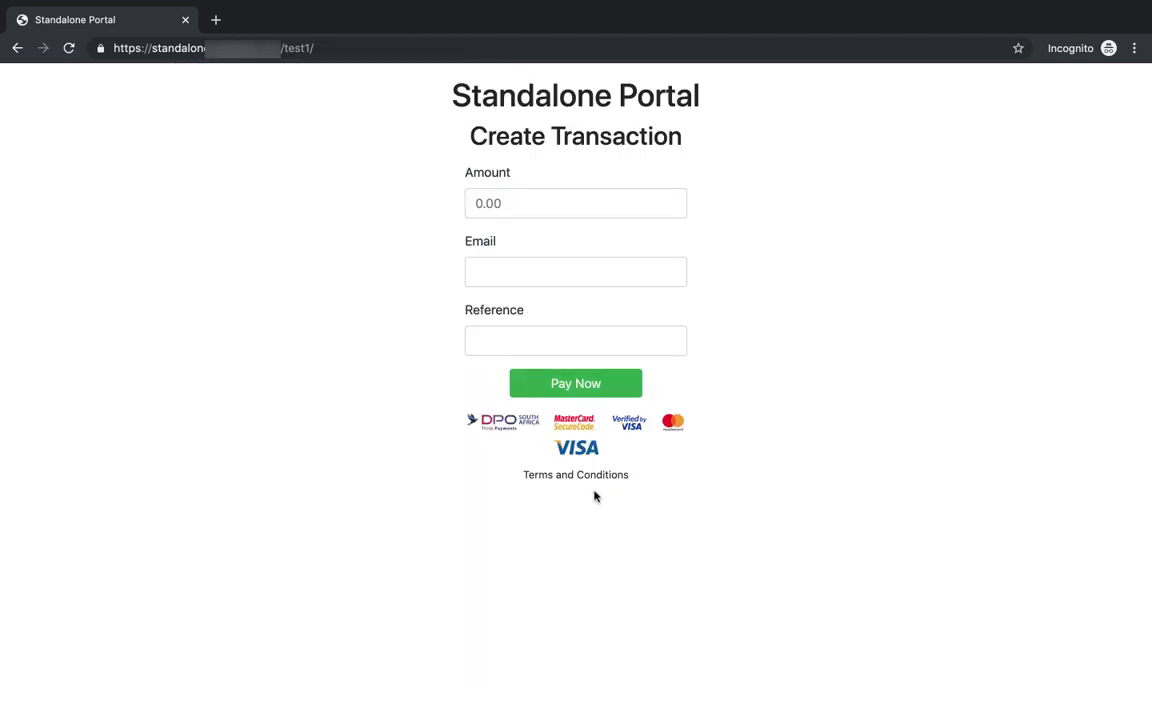
click(587, 392)
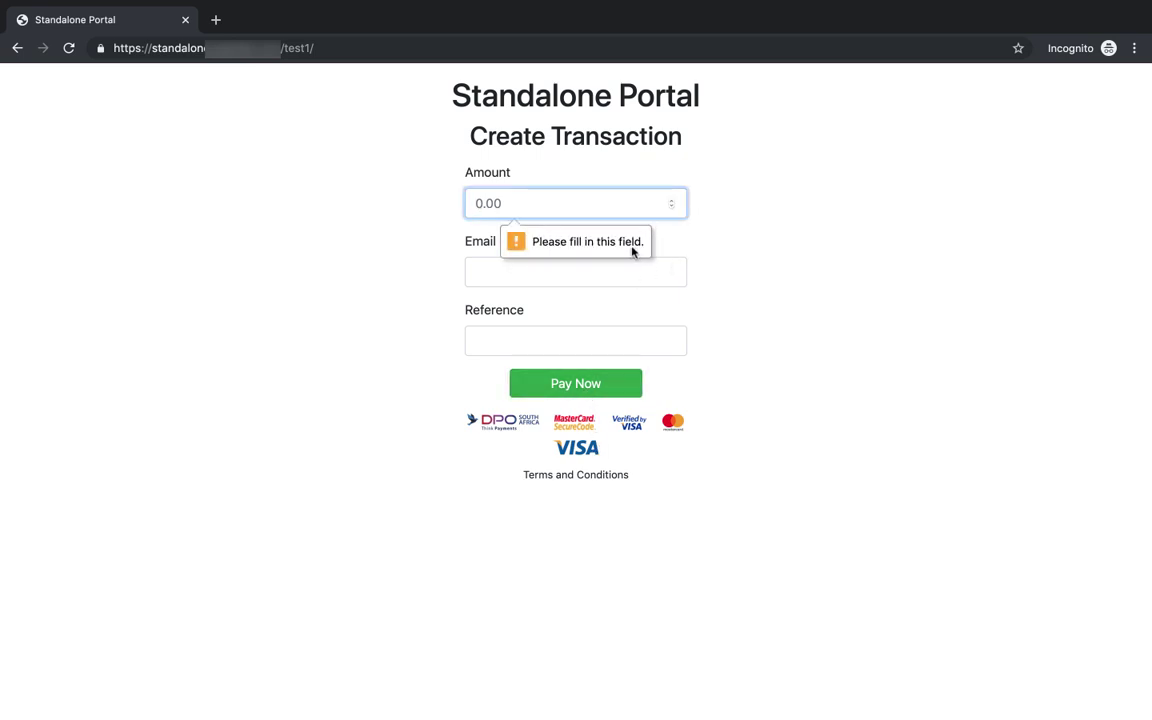
click(496, 200)
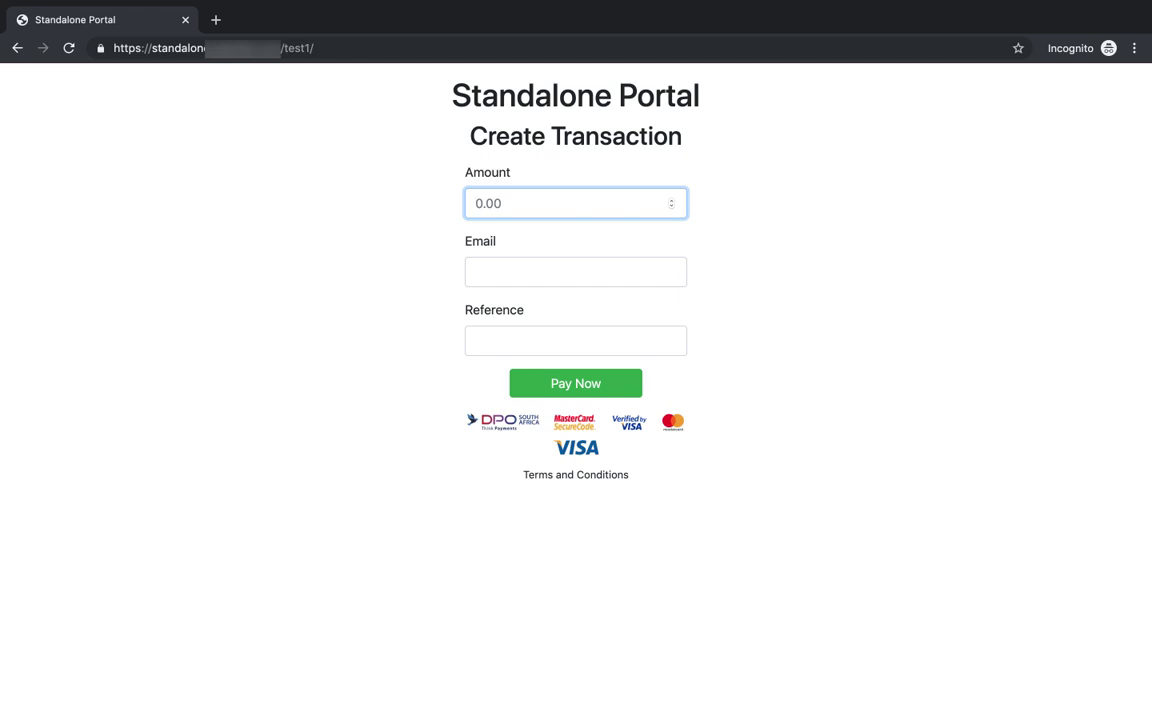
text(100)
click(700, 226)
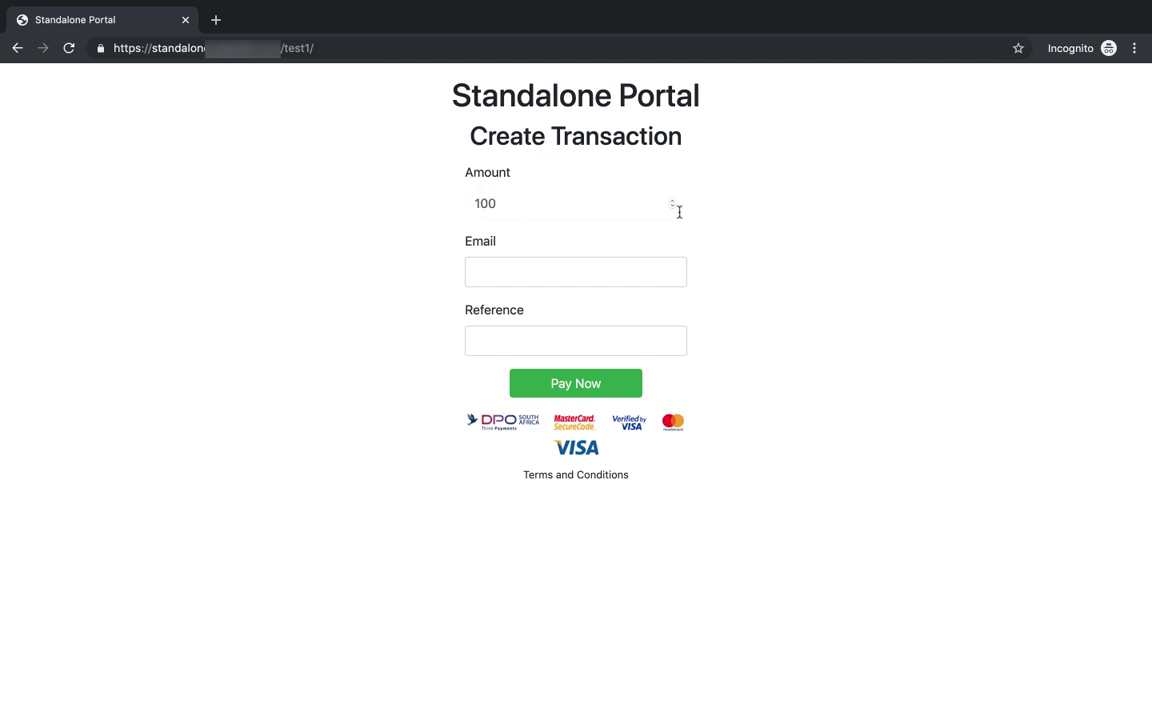
Step: Enter the invalid text djskaldjsakldjsakl as the Email and try to submit the transaction
click(630, 273)
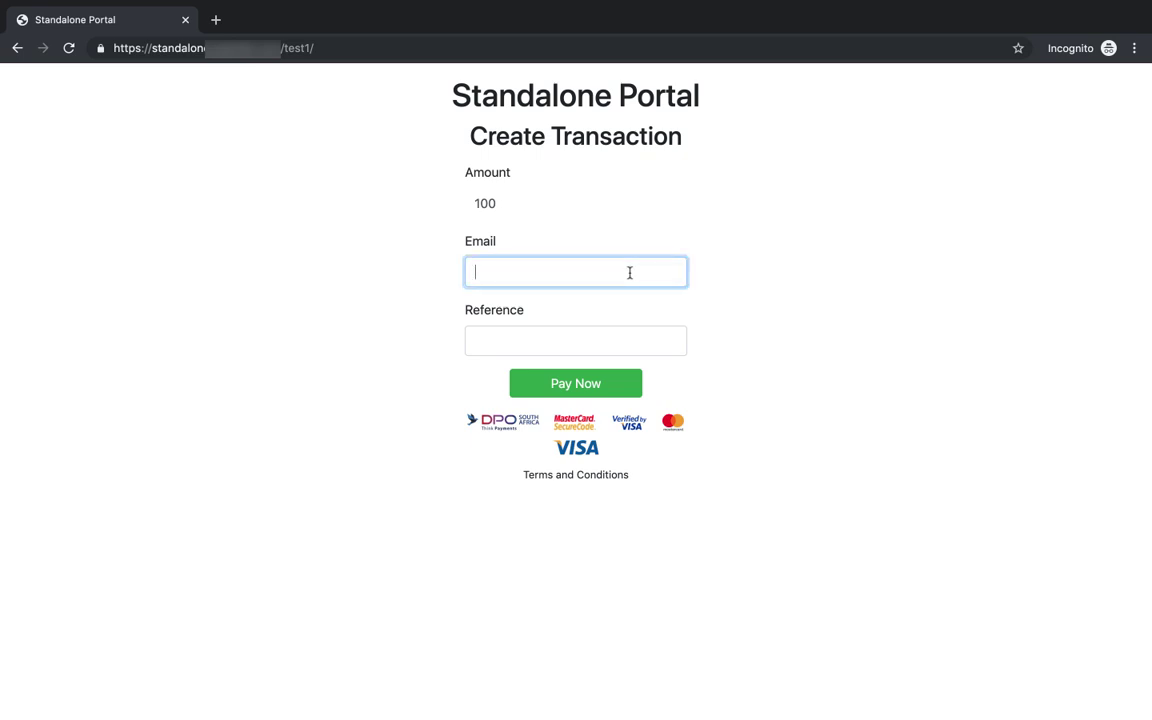
text(djskaldjsakldjsakl)
click(630, 328)
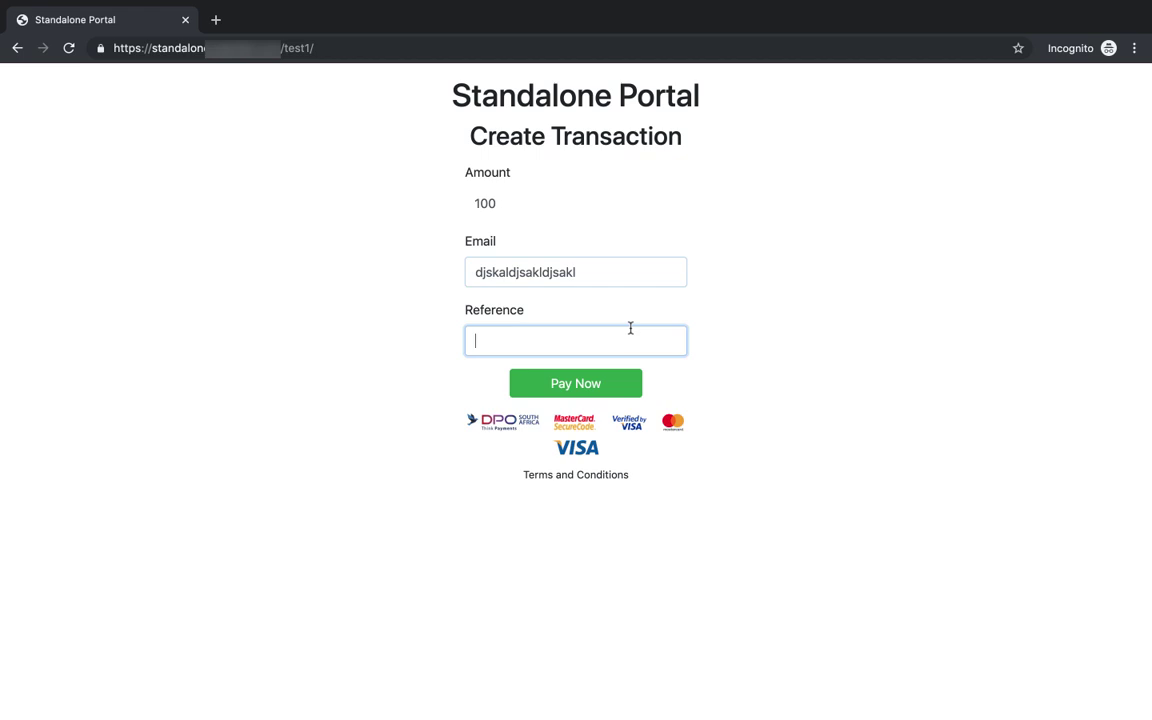
click(601, 395)
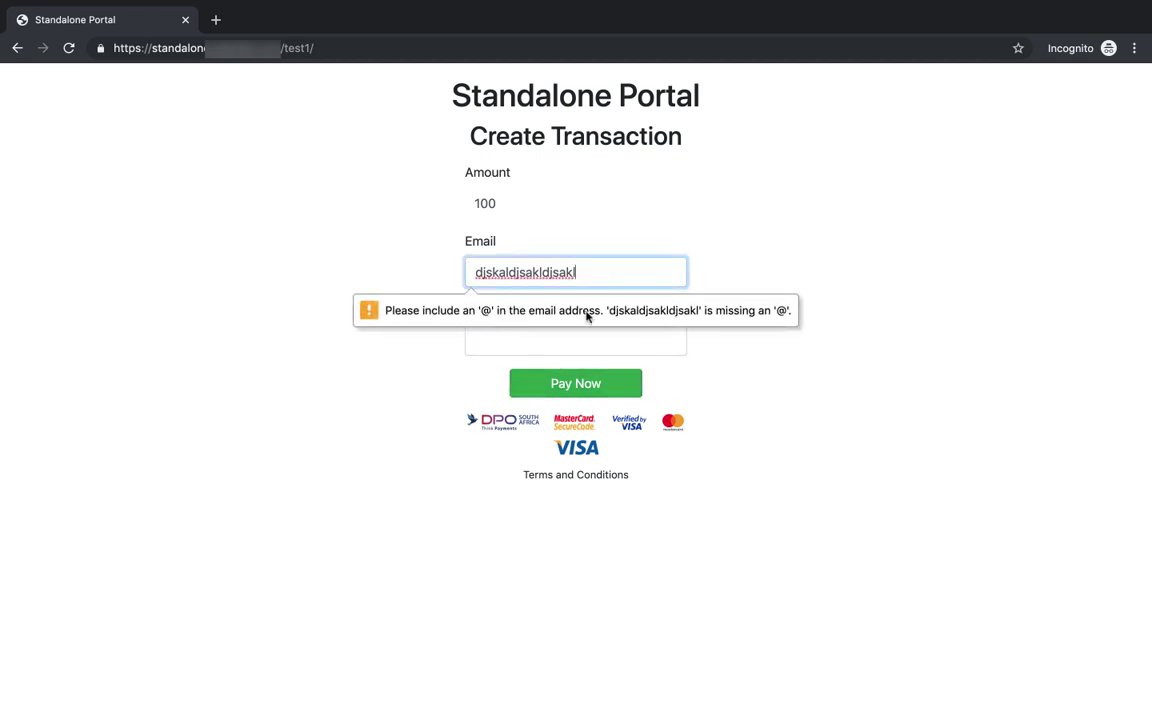
Step: Replace the Email entry with a correctly formatted example e-mail address and try to submit without a reference
drag(620, 268, 460, 267)
text(example@)
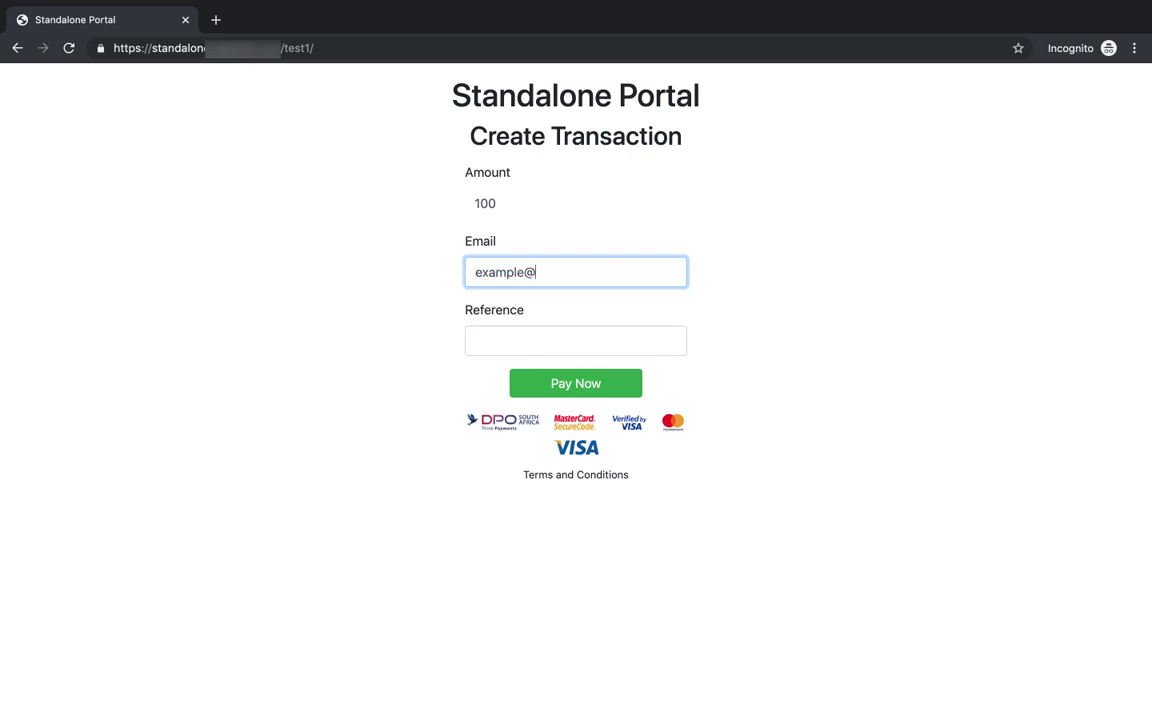
text(domain.com)
key(Tab)
click(580, 386)
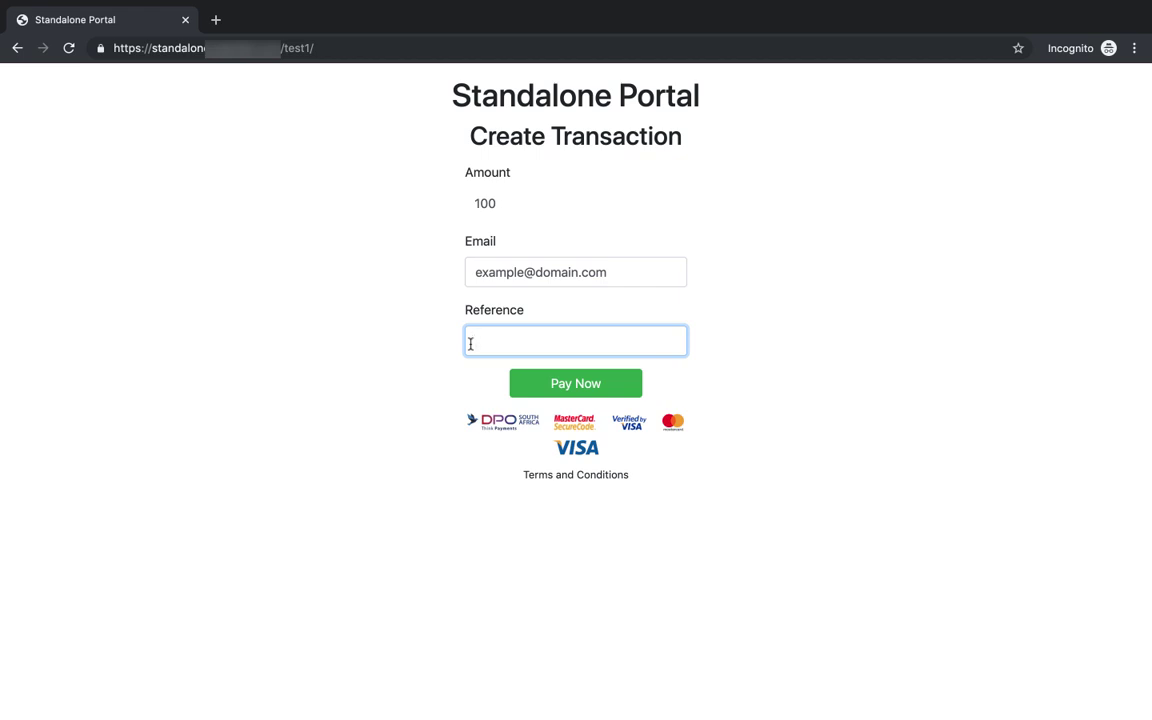
Step: Enter an order number as the Reference, submit the transaction to the payment page, and read the test transaction warning
text(Order 110)
click(582, 387)
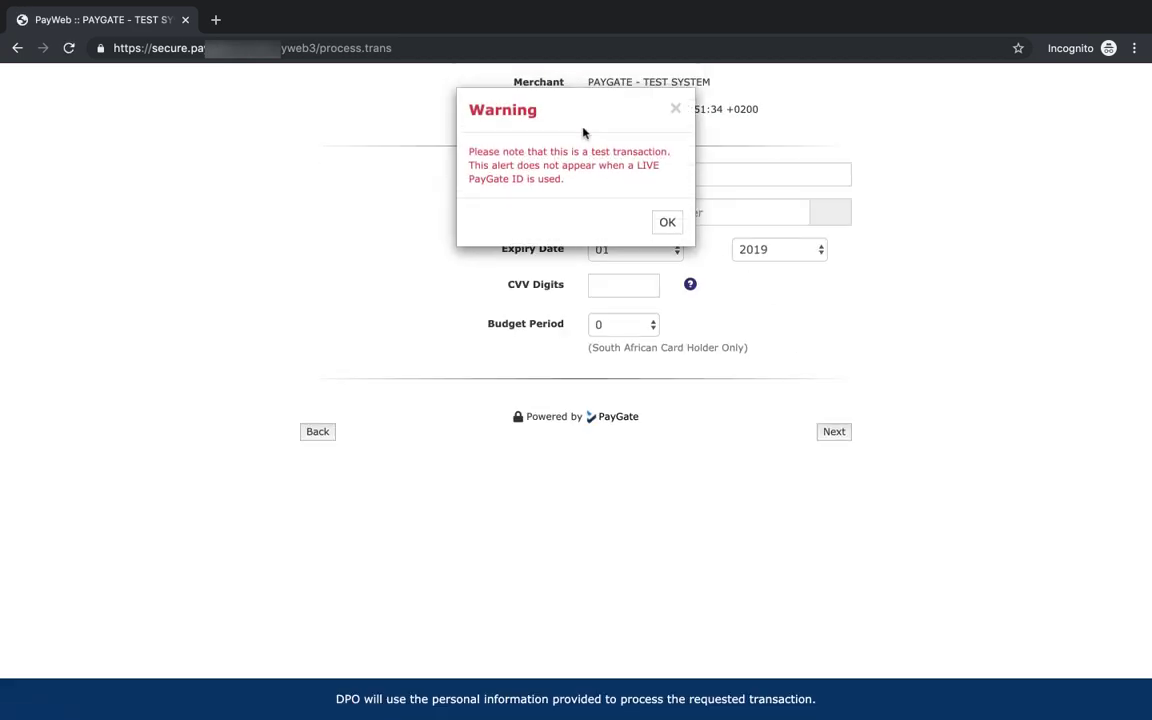
drag(485, 149, 587, 166)
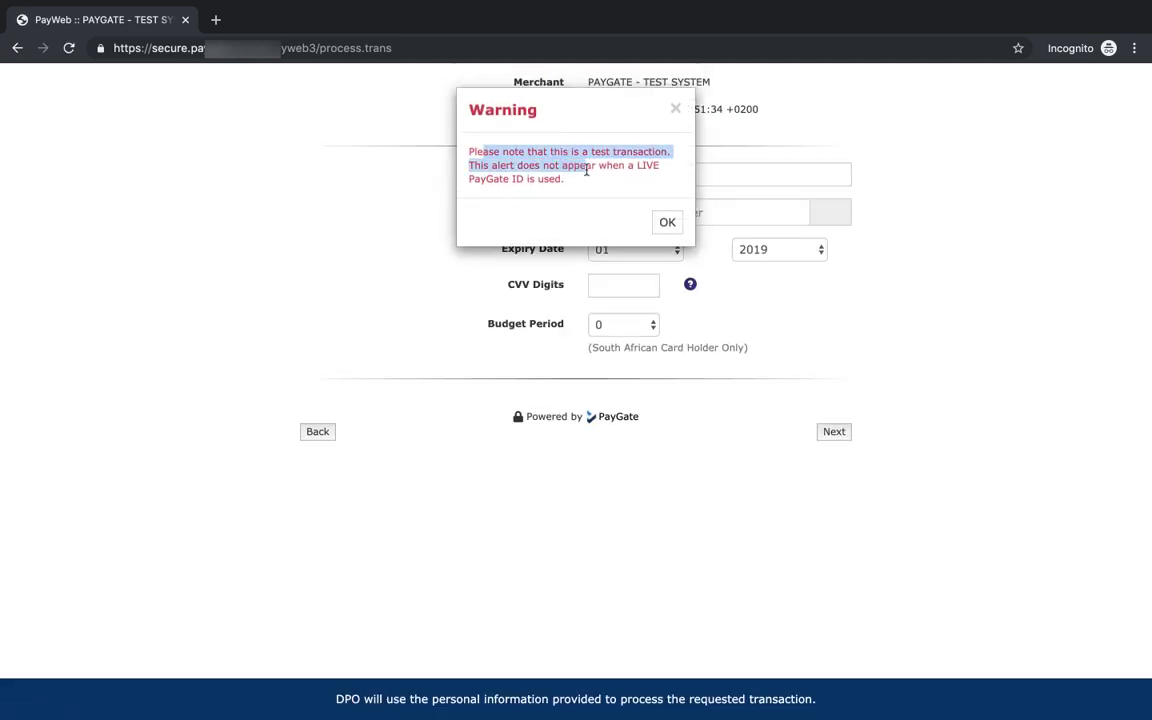
Step: Dismiss the test transaction warning and cancel the payment from the card details page
click(591, 205)
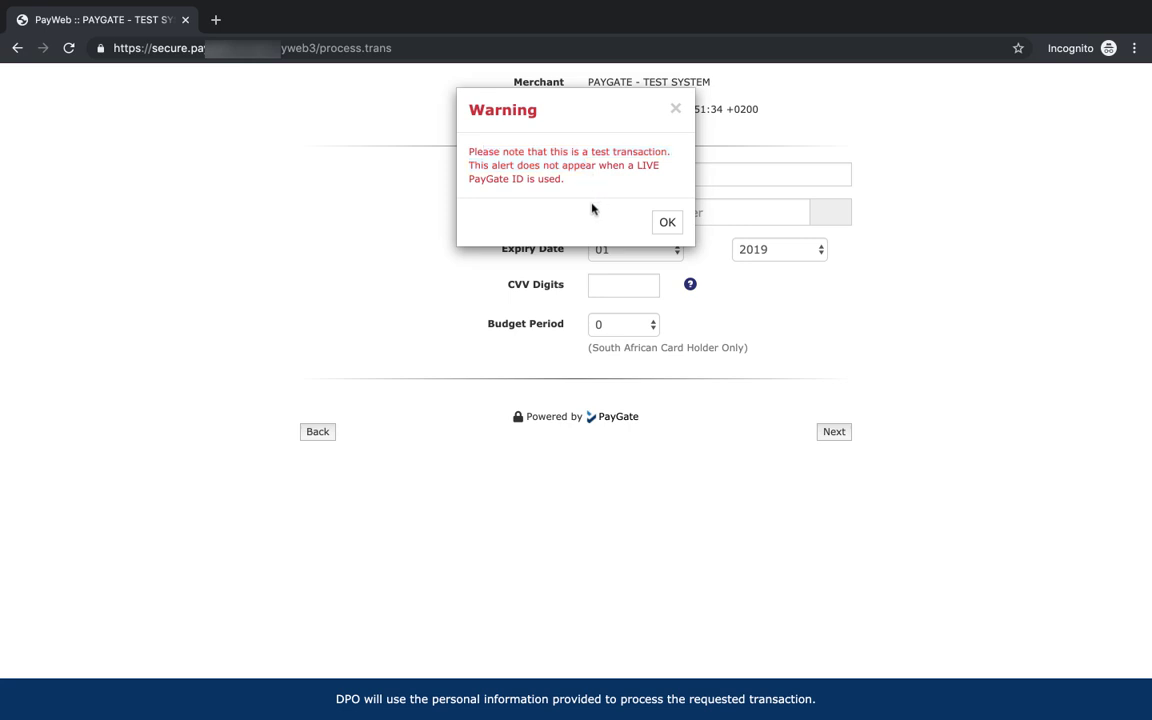
click(672, 225)
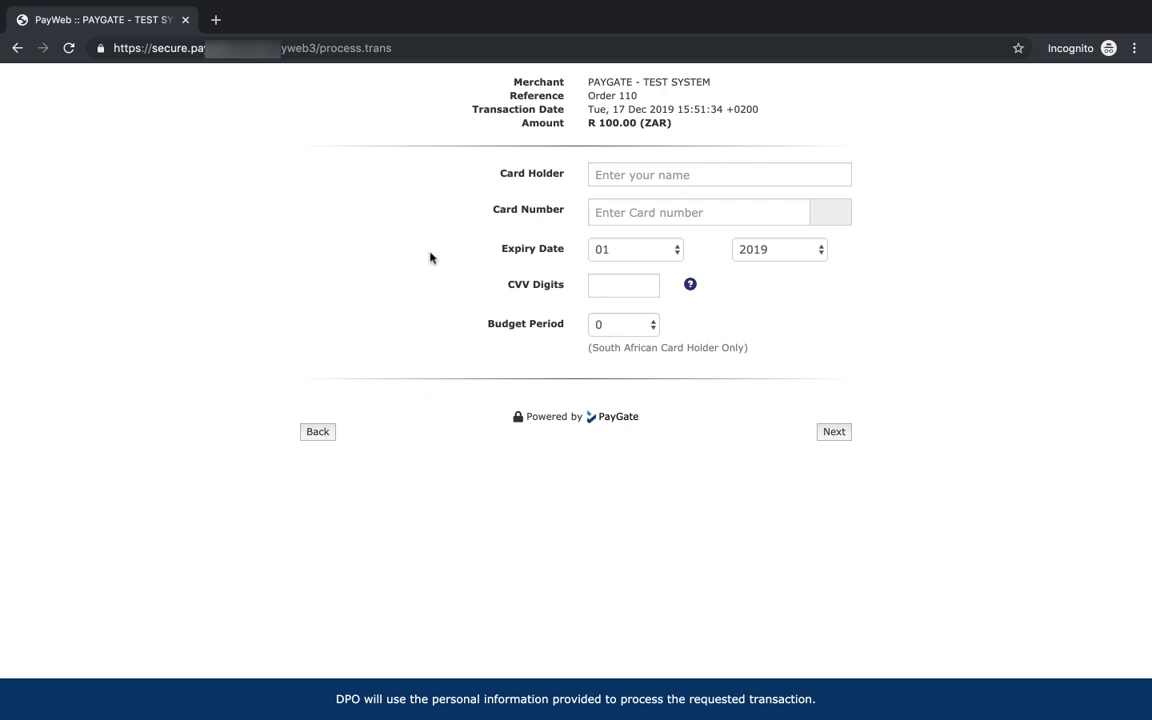
click(614, 178)
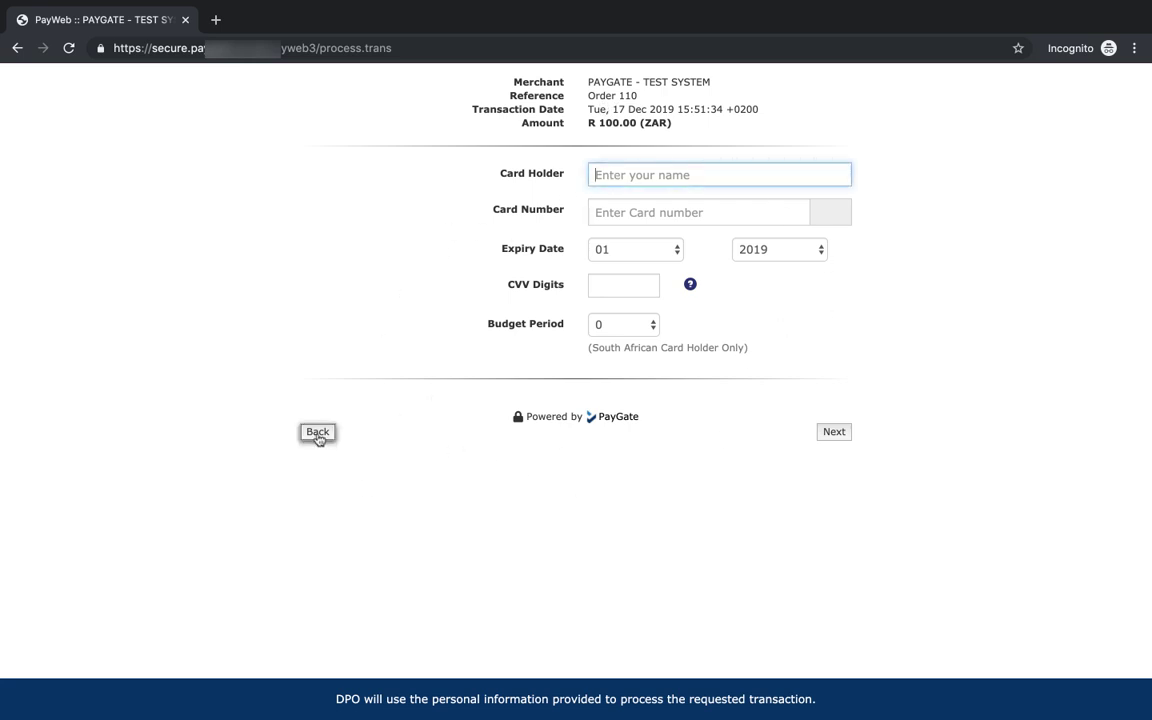
click(317, 431)
click(627, 209)
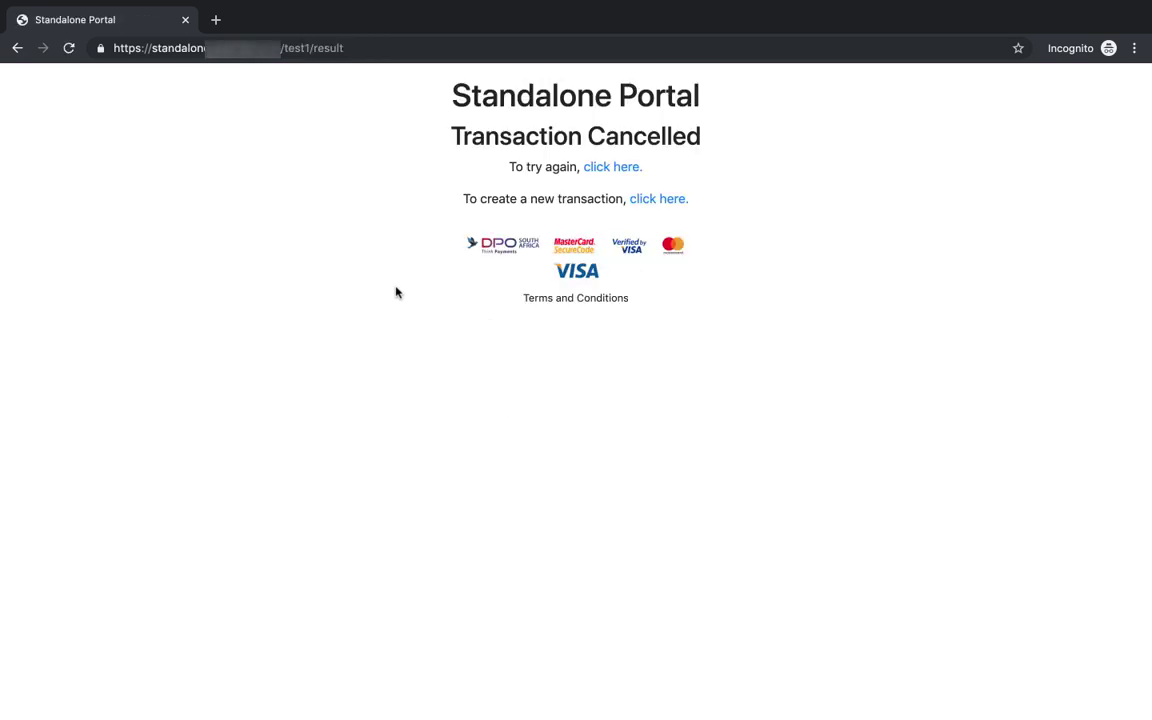
Step: Retry the cancelled transaction with its prefilled details and dismiss the test transaction warning
click(615, 170)
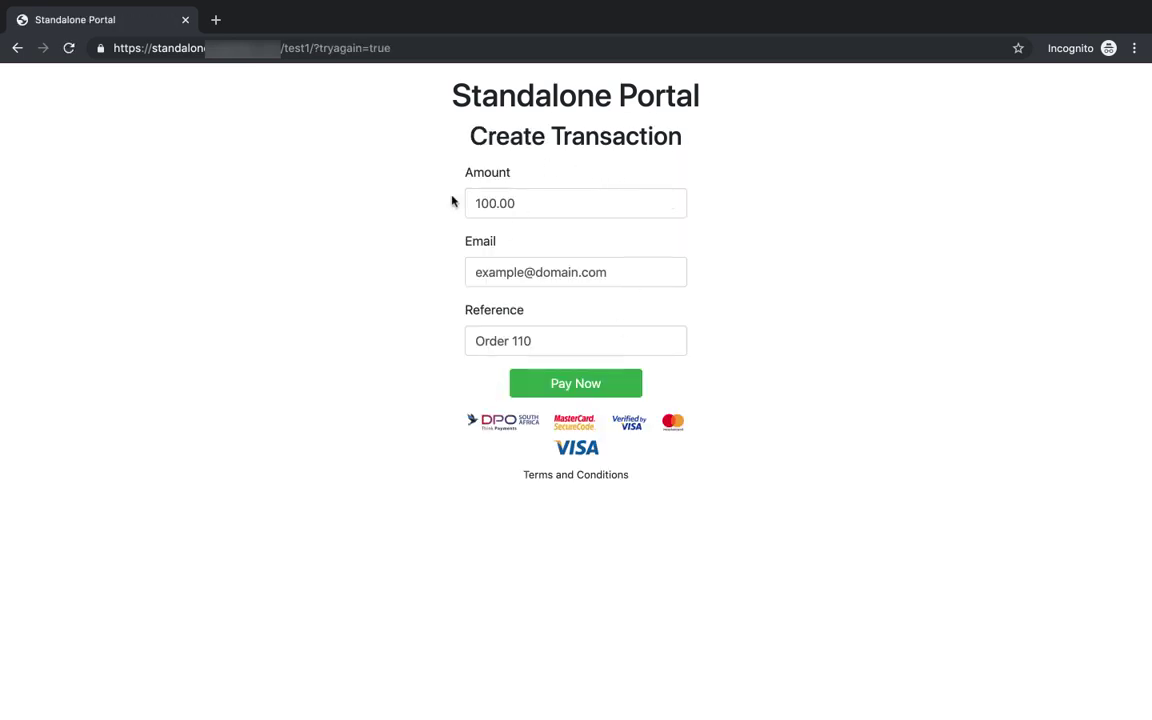
click(557, 385)
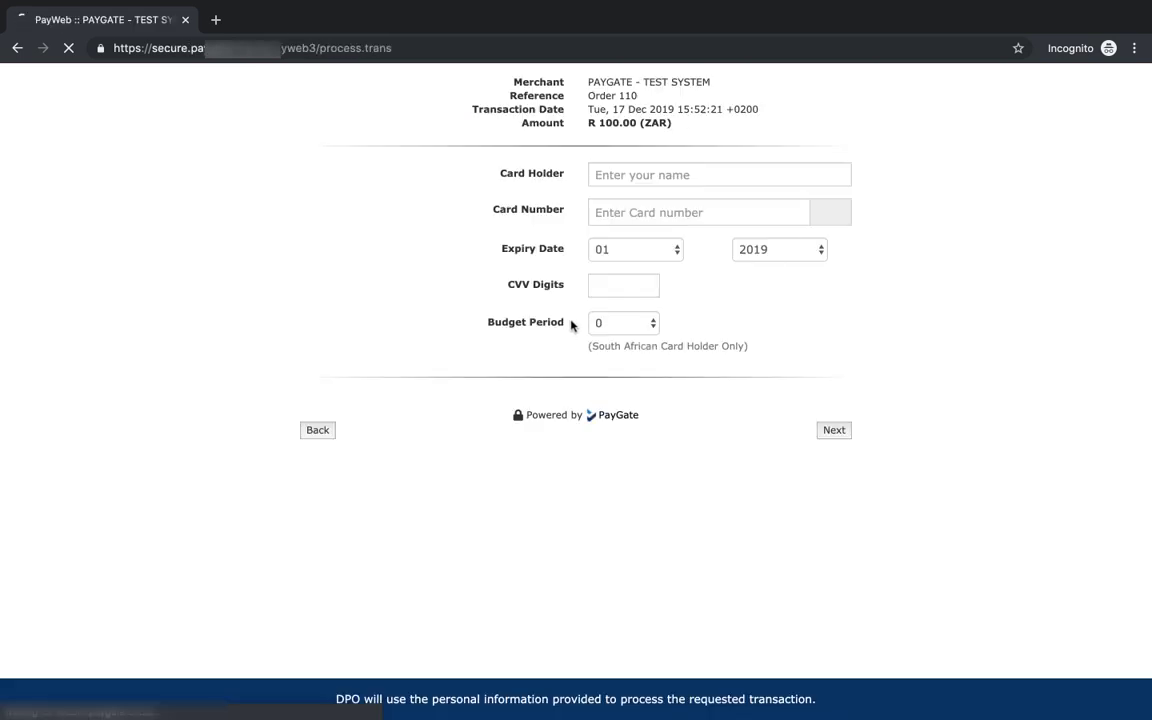
click(670, 225)
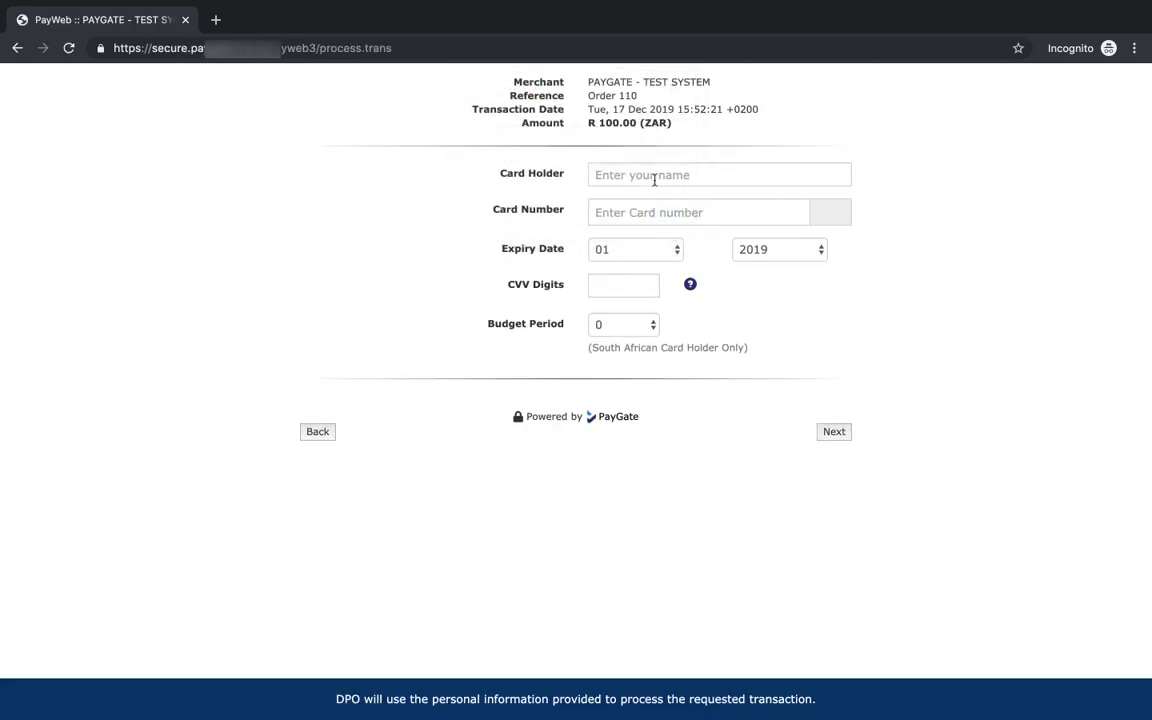
Step: Submit the payment with the failing test cardholder's name, the declining Visa test card number, expiry date 12/2020 and the CVV
click(655, 178)
text(Mr)
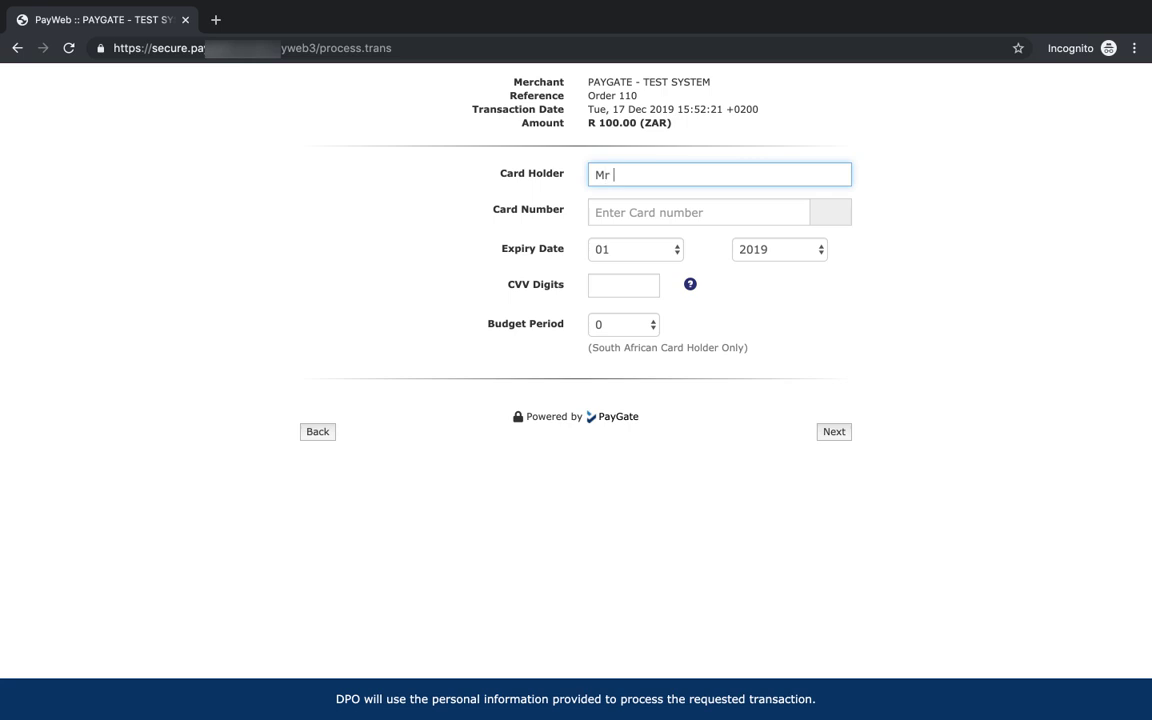
text( Fail)
key(Tab)
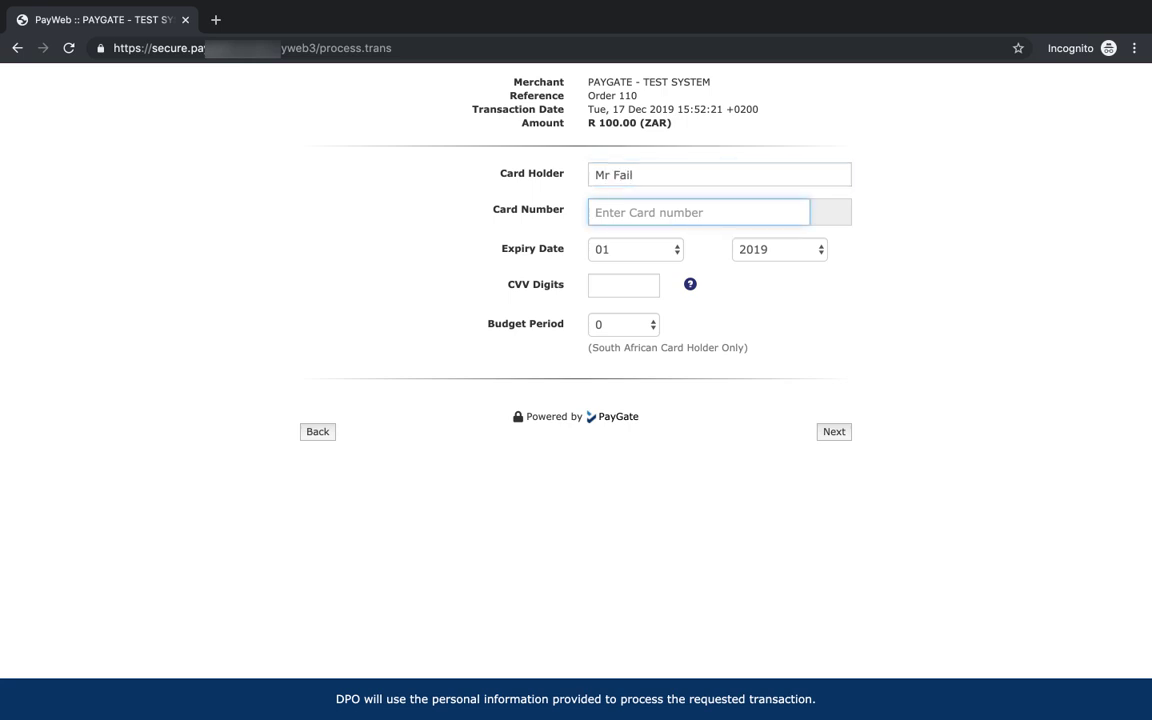
text(4000000000000000000)
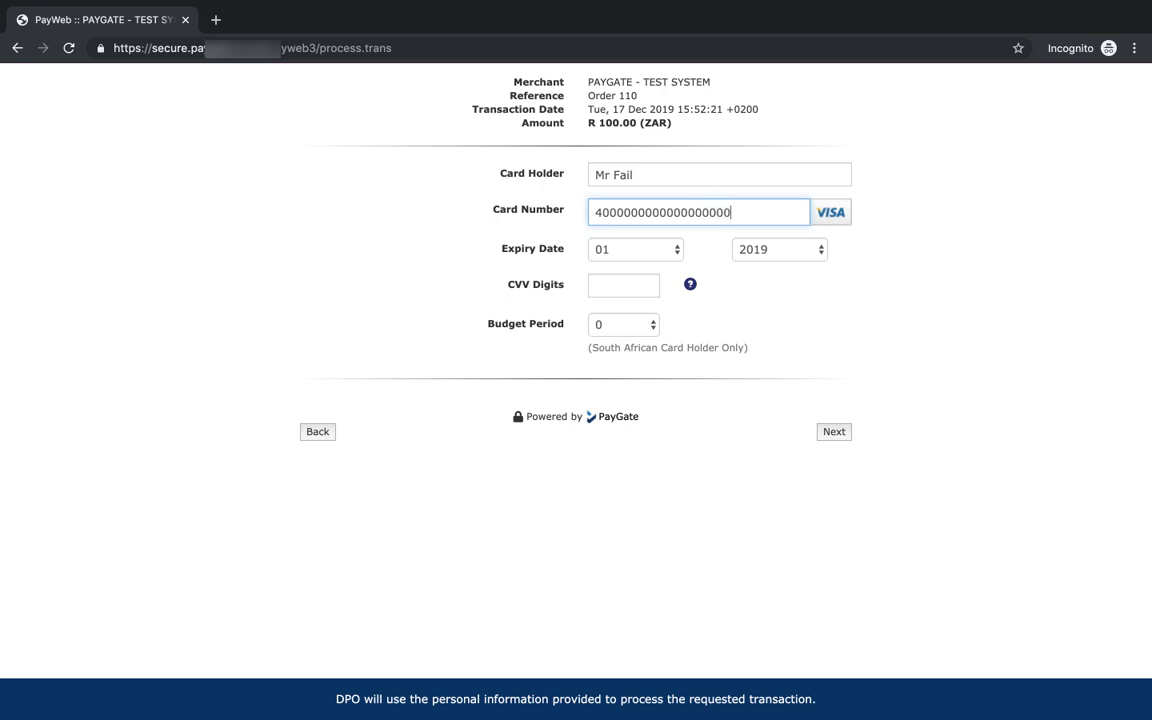
key(BackSpace)
key(BackSpace)
key(BackSpace)
key(BackSpace)
key(BackSpace)
text(28)
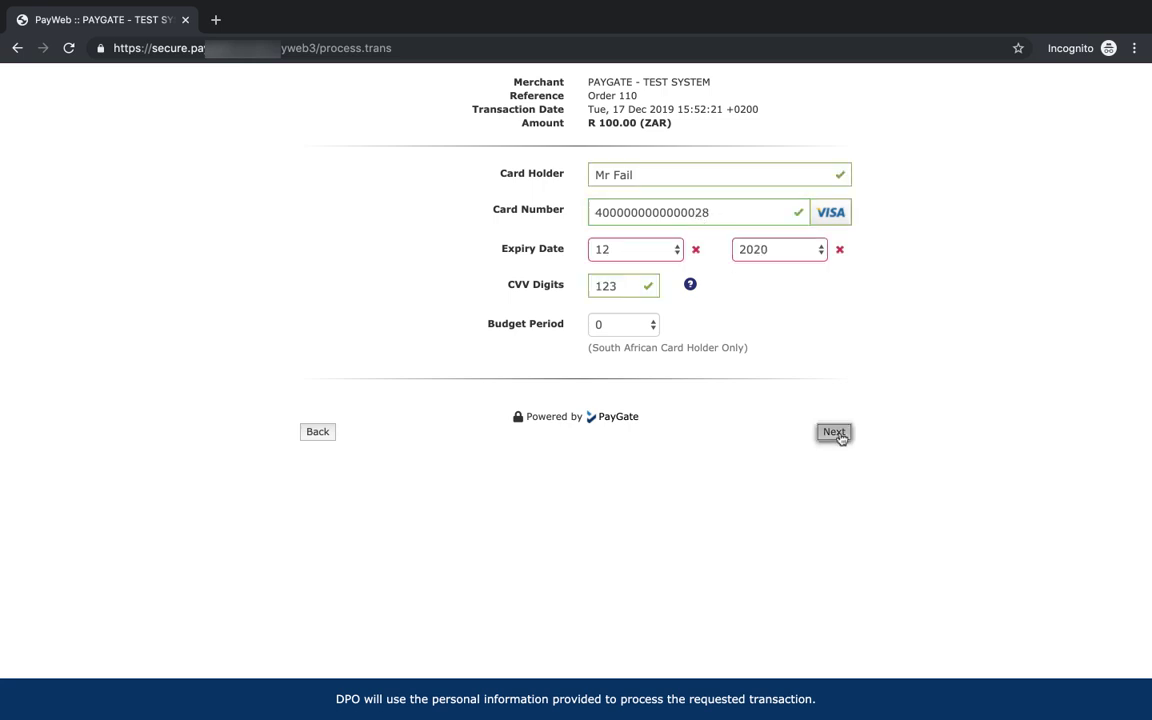
click(836, 431)
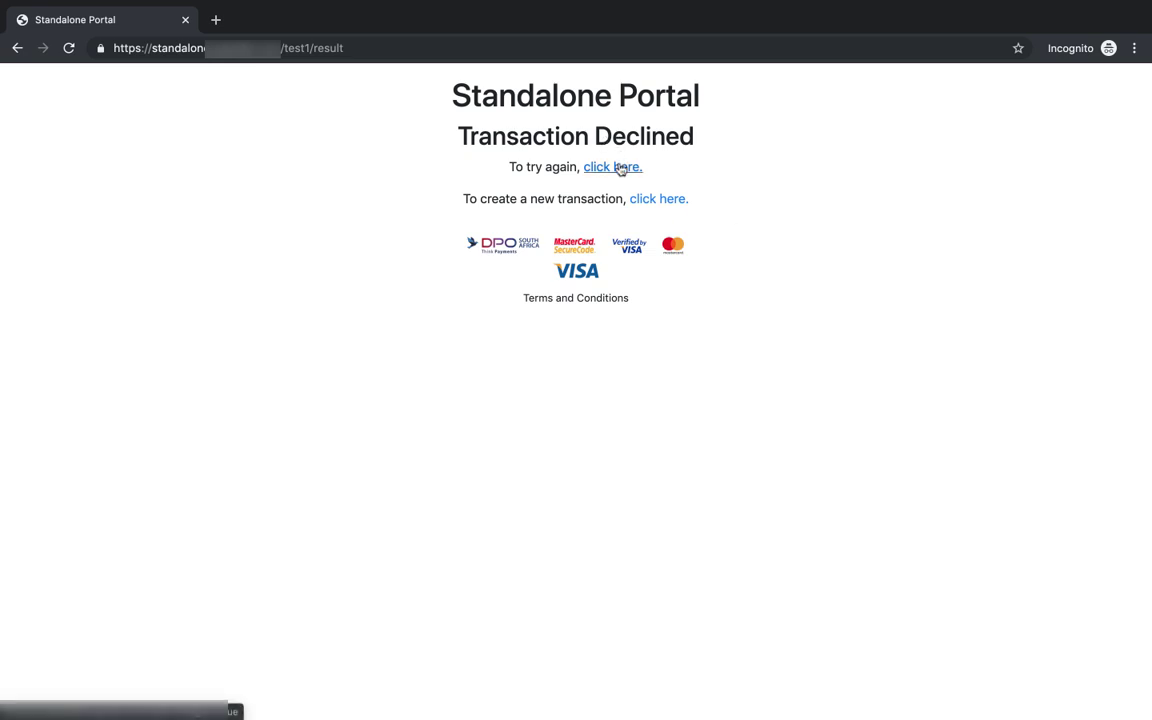
Step: Open the new transaction link in a separate tab, view the blank form, and close that tab
right_click(654, 202)
click(538, 143)
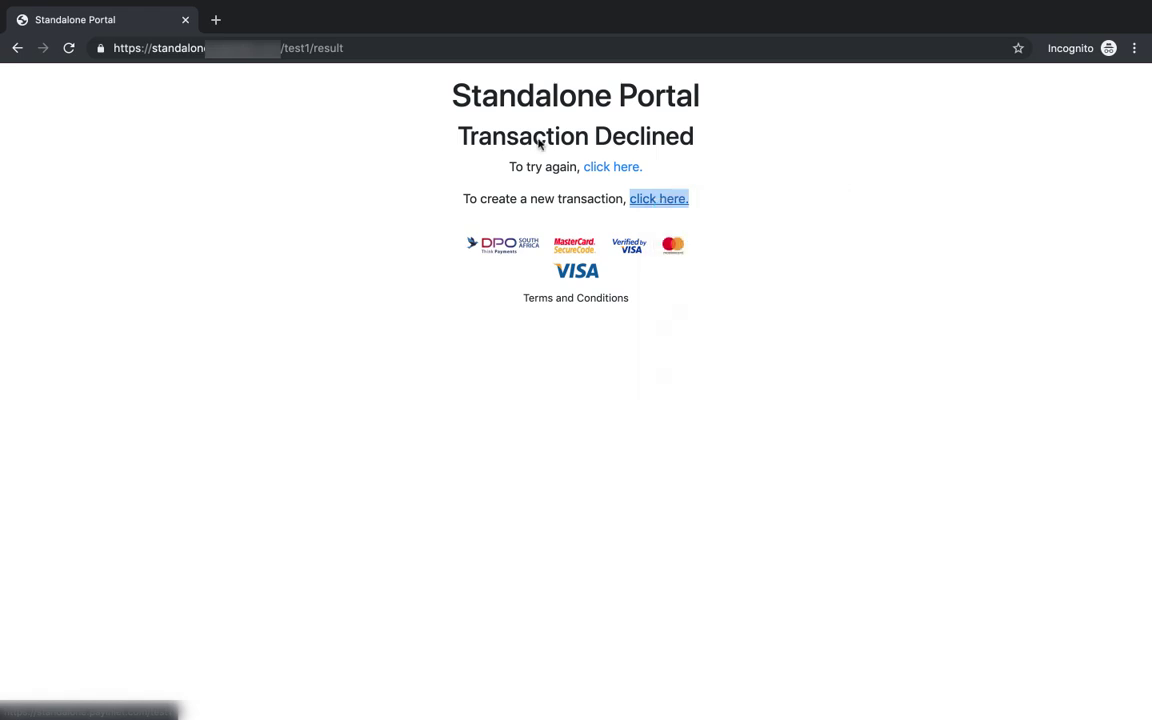
click(291, 20)
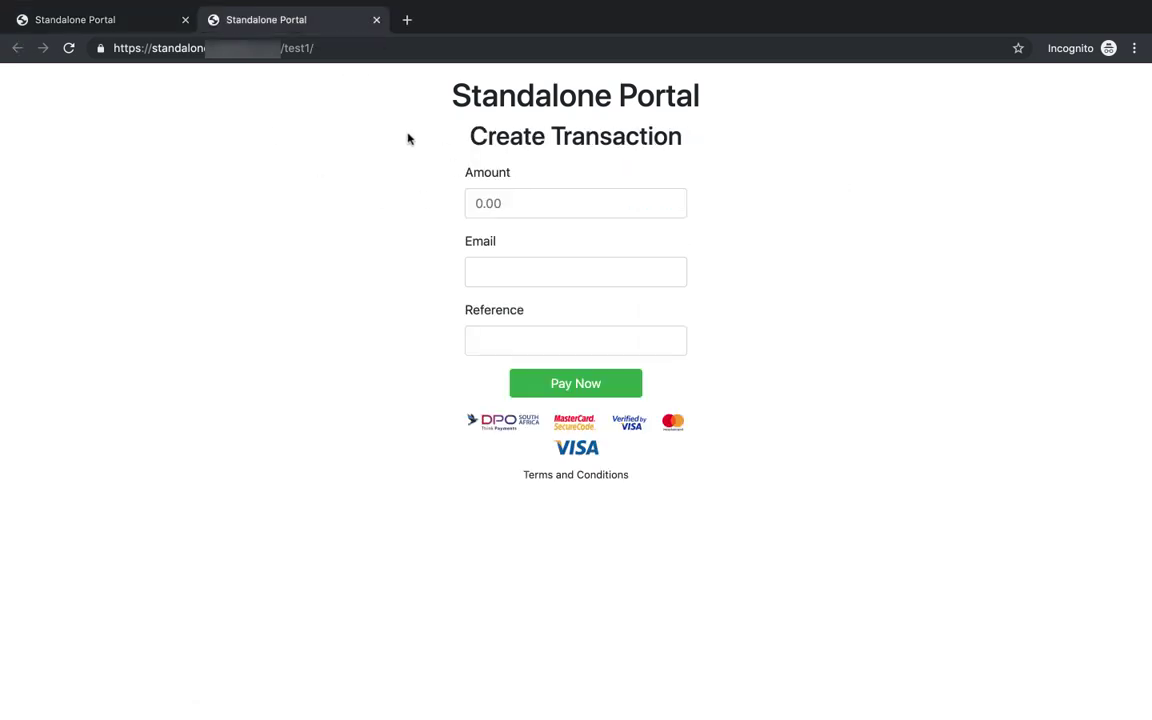
click(376, 20)
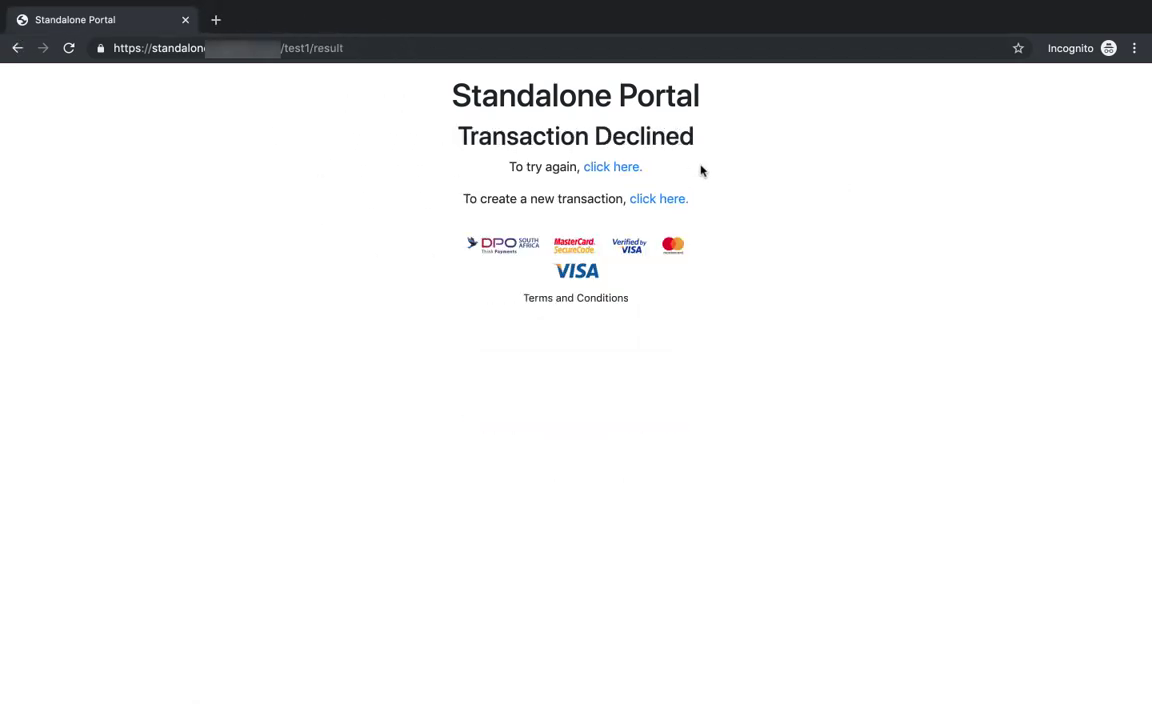
Step: Retry the declined transaction with its prefilled details and dismiss the test transaction warning
click(637, 169)
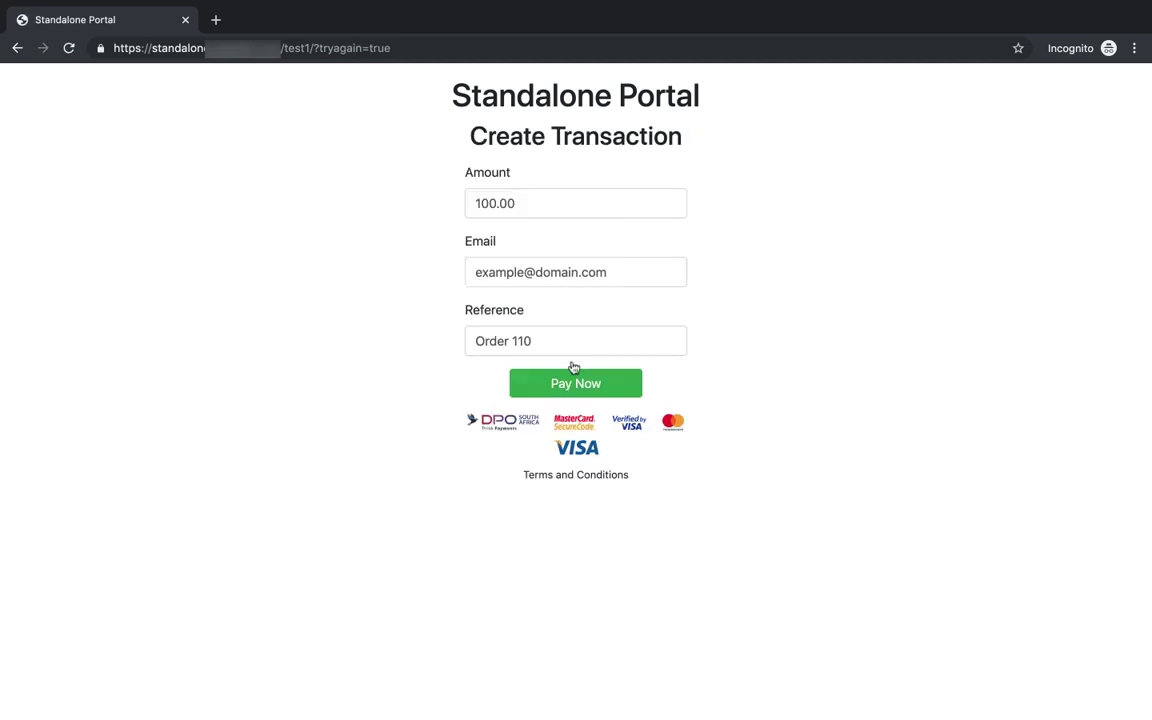
click(571, 384)
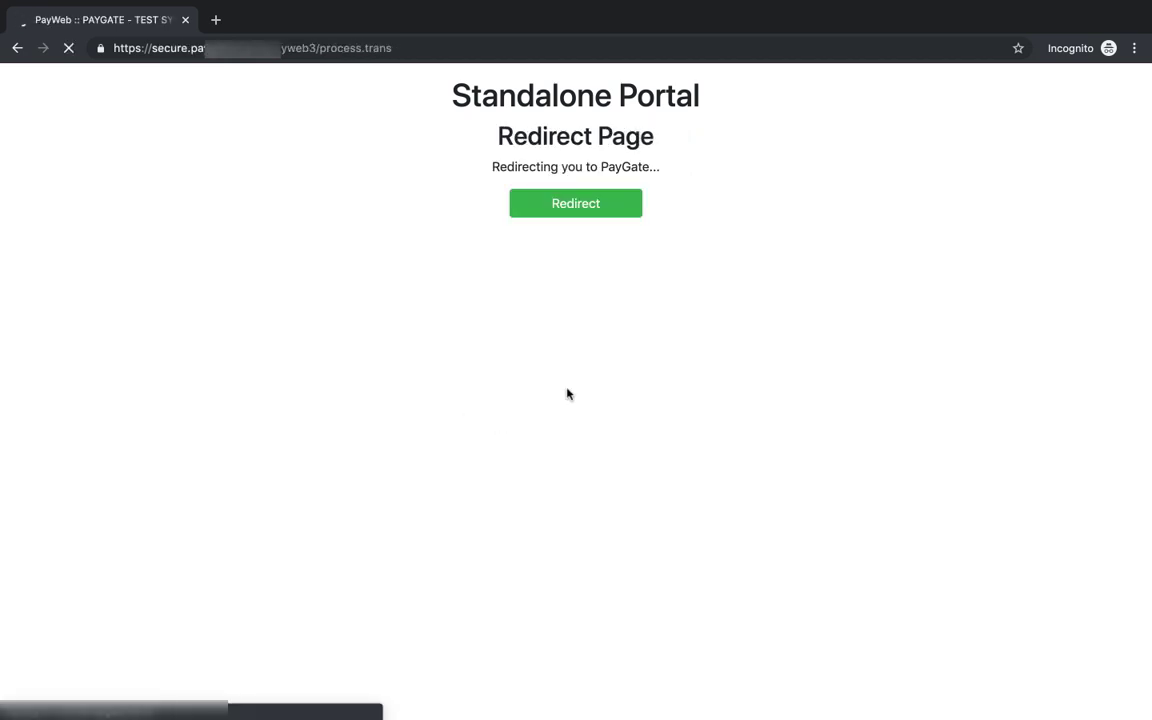
click(669, 226)
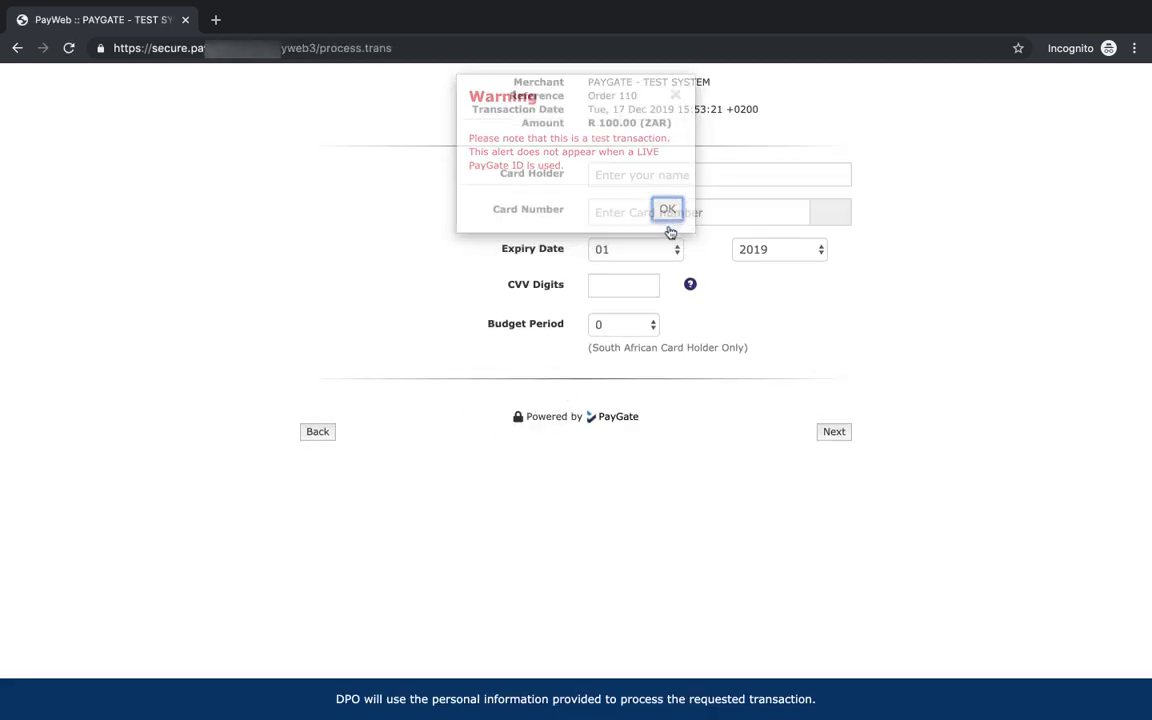
Step: Check the reference, transaction date and amount at the head of the payment page
double_click(610, 95)
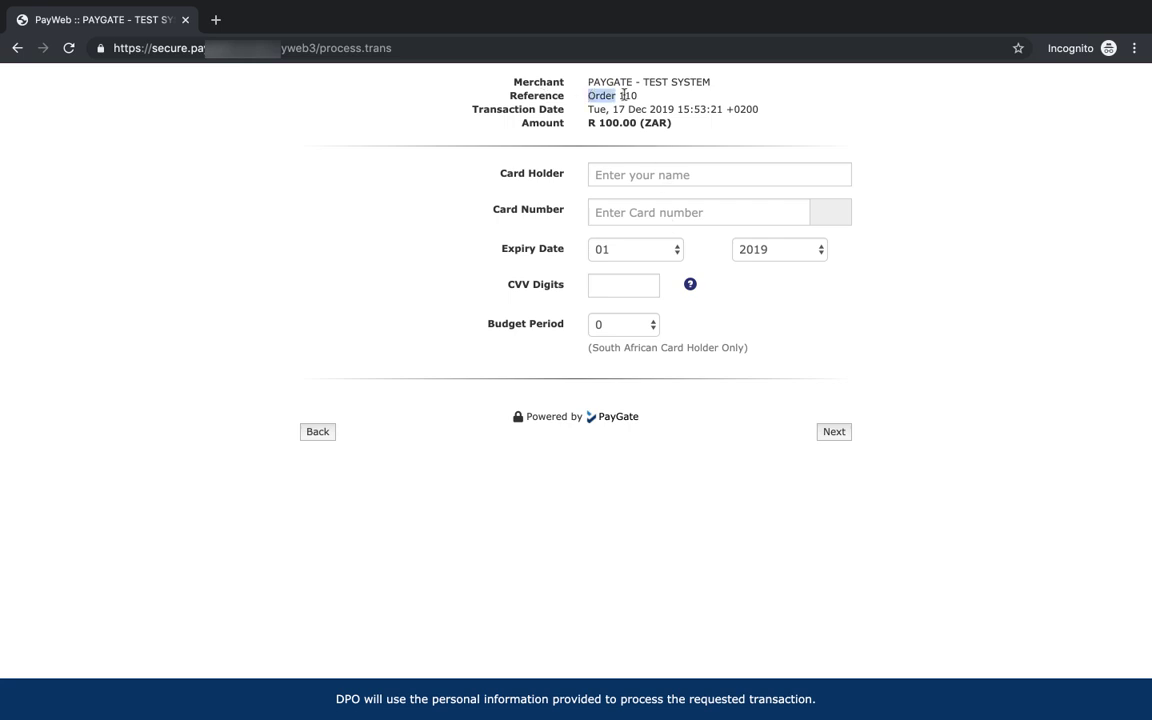
double_click(627, 95)
double_click(597, 109)
double_click(617, 122)
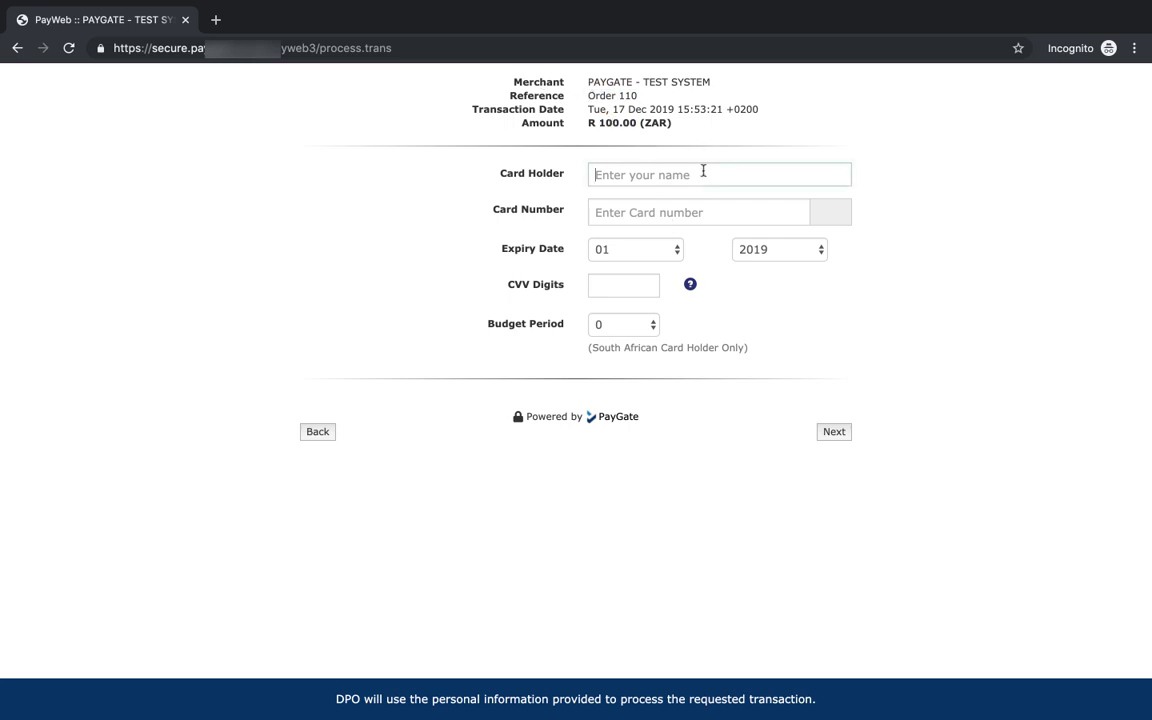
click(702, 170)
double_click(656, 122)
click(579, 147)
Step: Enter the passing test cardholder's name and the approving Visa test card number
click(612, 178)
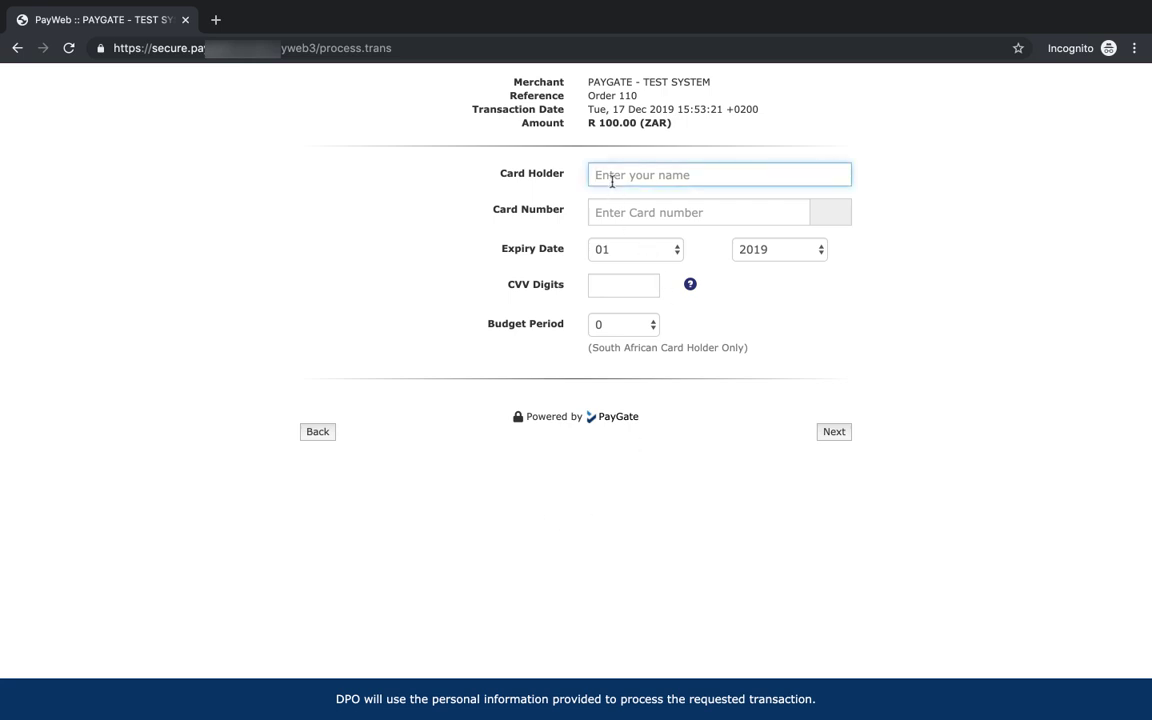
text(Mr)
key(BackSpace)
text(s Pass)
key(Tab)
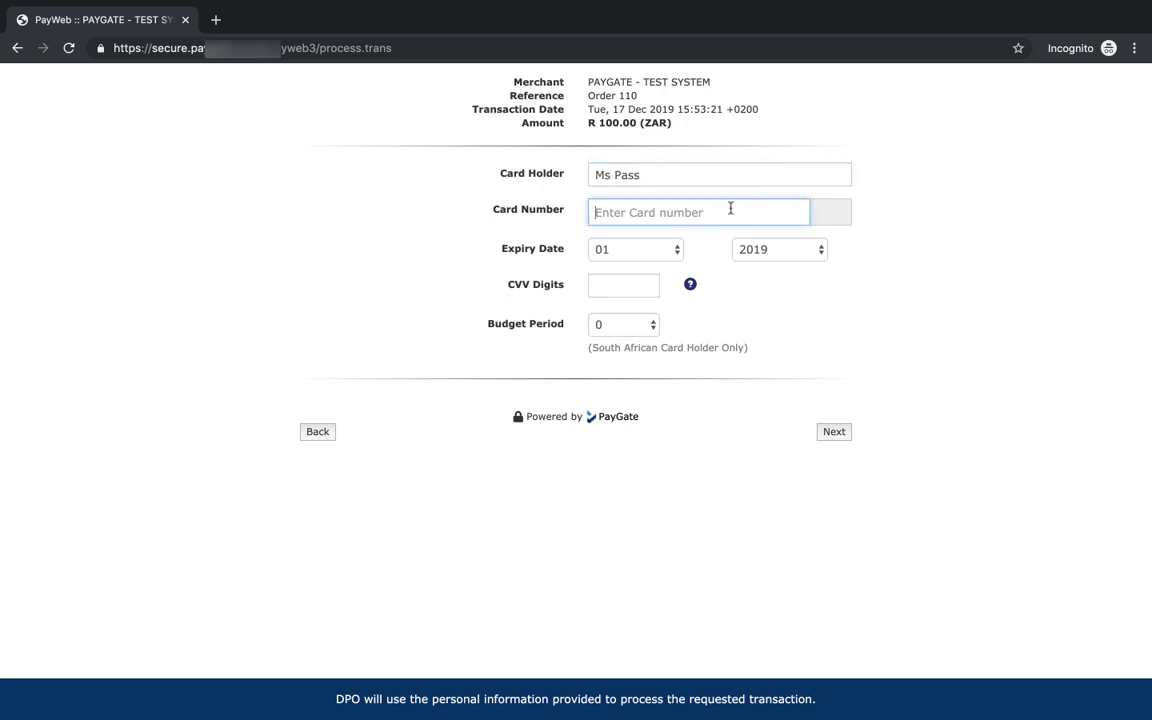
text(40000000)
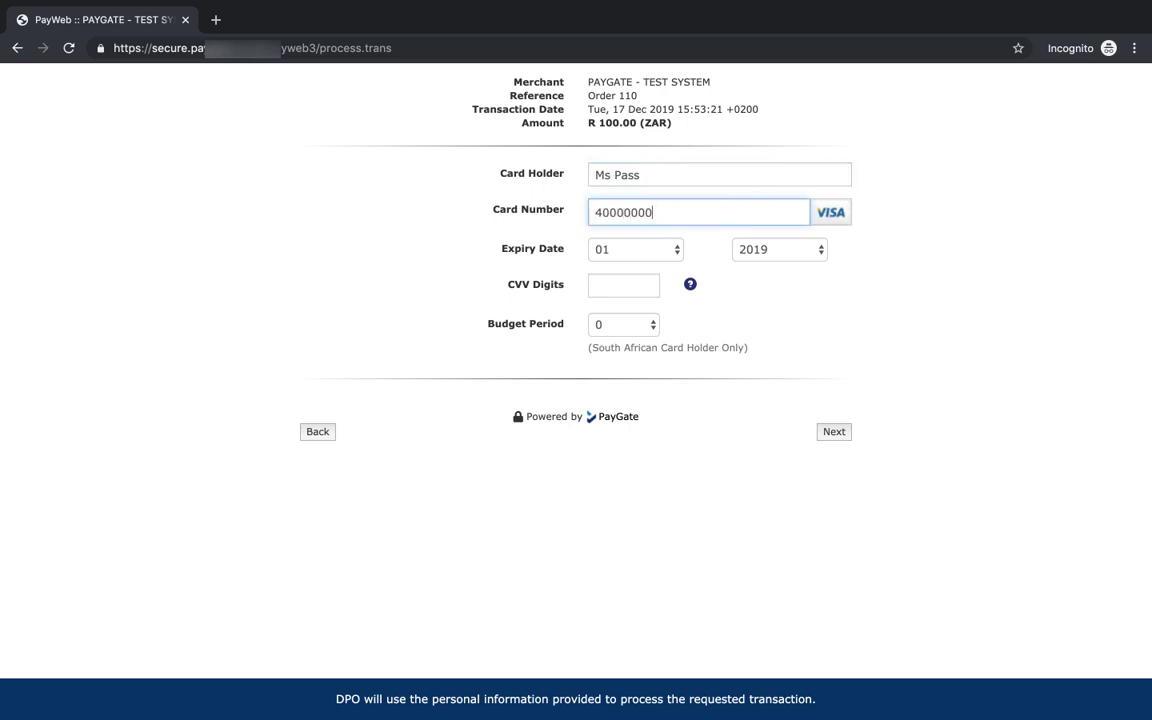
text(00000002)
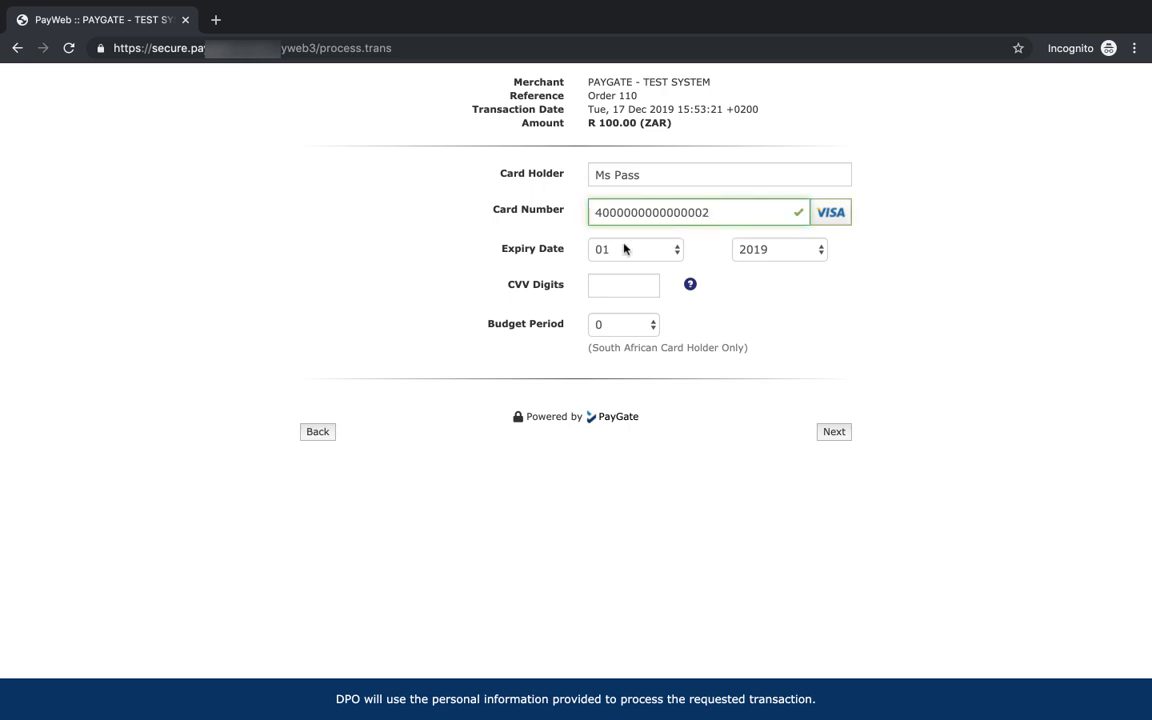
Step: Set the card's expiry date to 12/2020, enter the CVV digits, and submit the payment
click(624, 249)
click(641, 416)
click(788, 251)
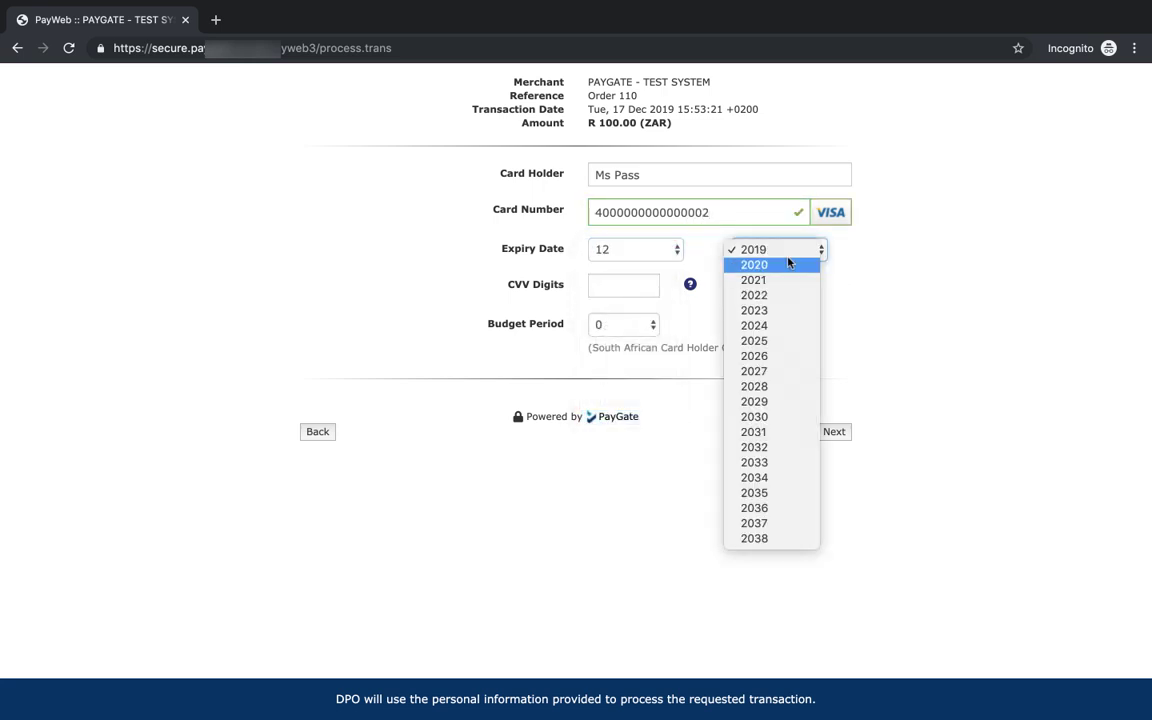
click(788, 264)
key(Tab)
text(123)
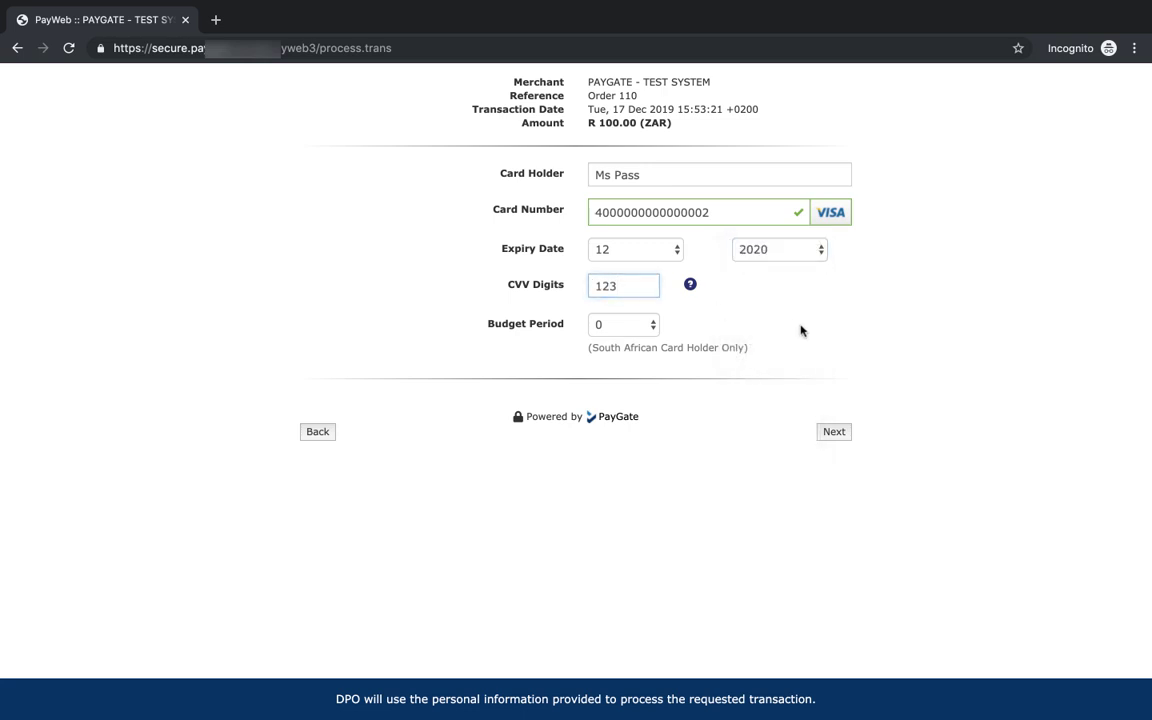
click(834, 432)
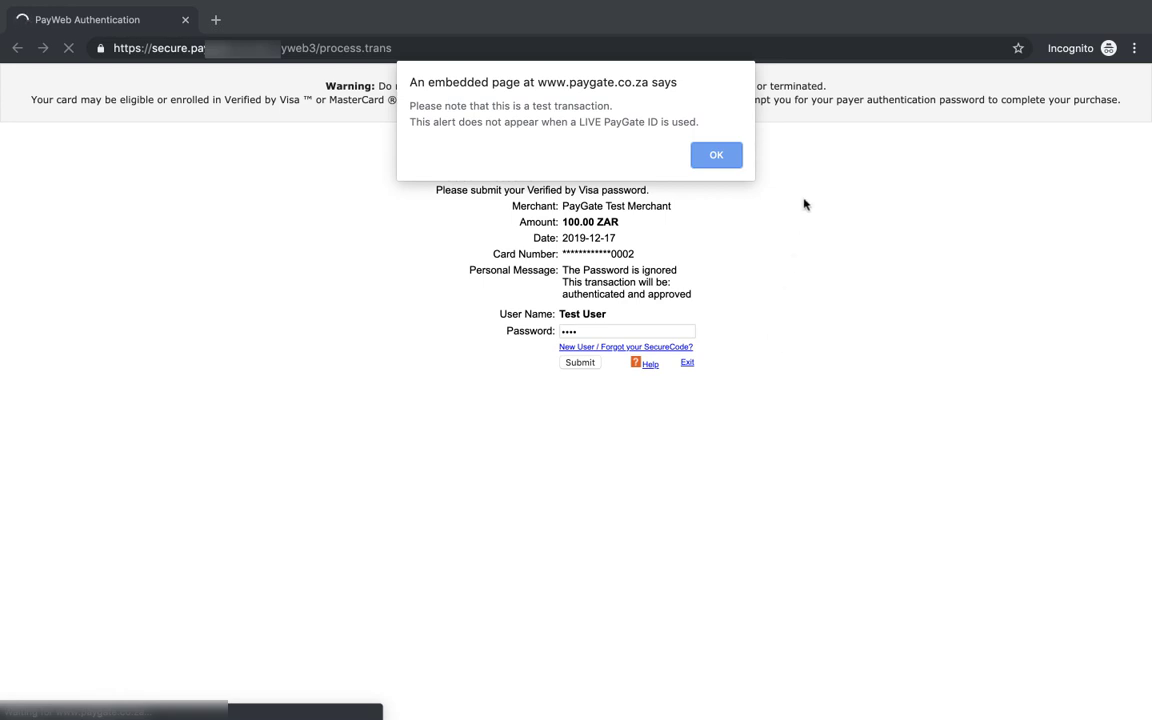
Step: Complete the Verified by Visa authentication with the prefilled password and start a new transaction
click(725, 155)
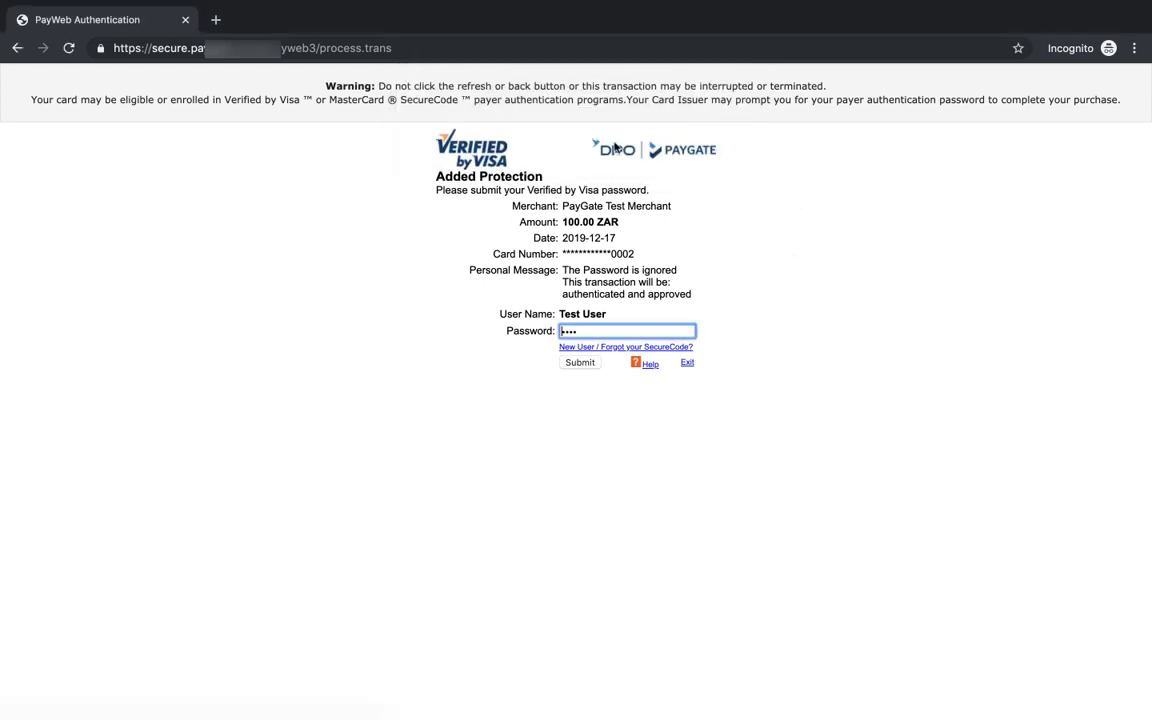
click(582, 366)
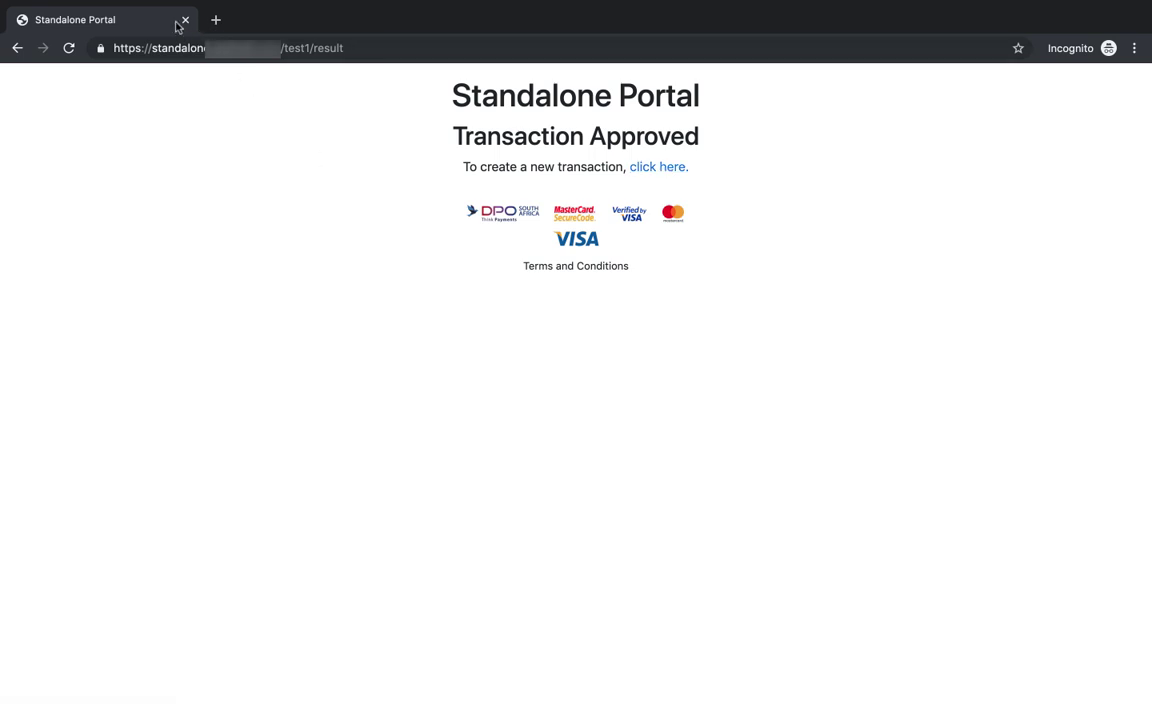
click(652, 167)
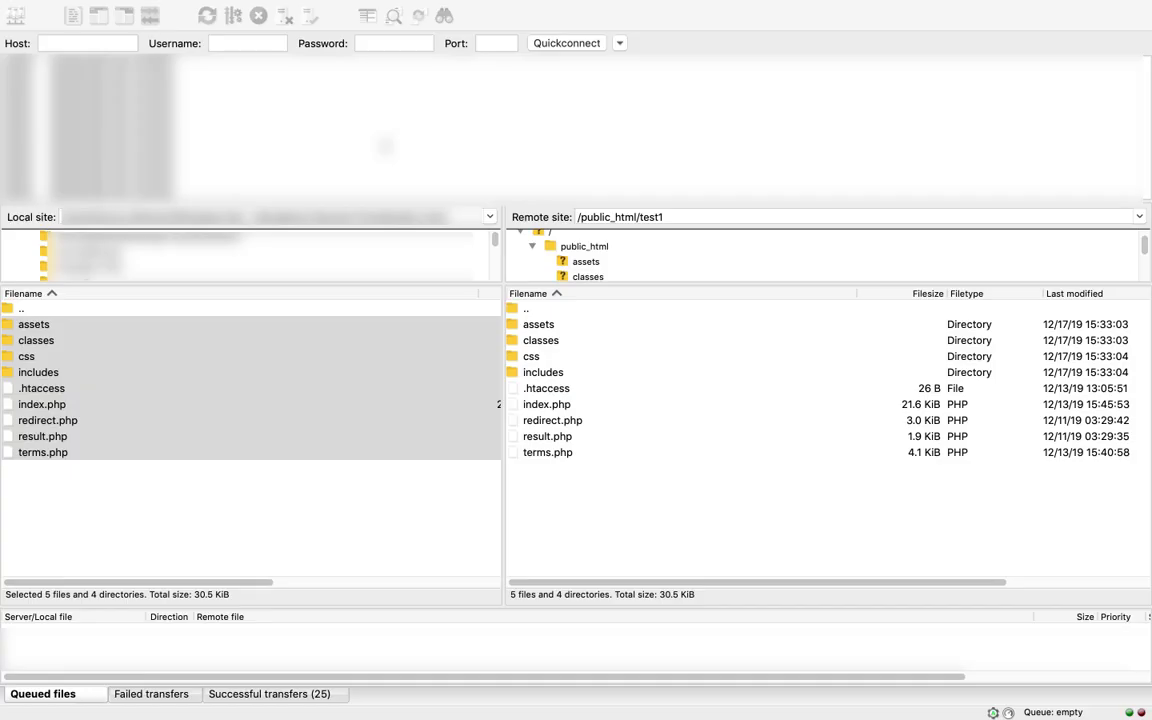
Step: Switch to the FTP client, refresh the file listings, and locate _env.php in the remote includes folder
click(253, 563)
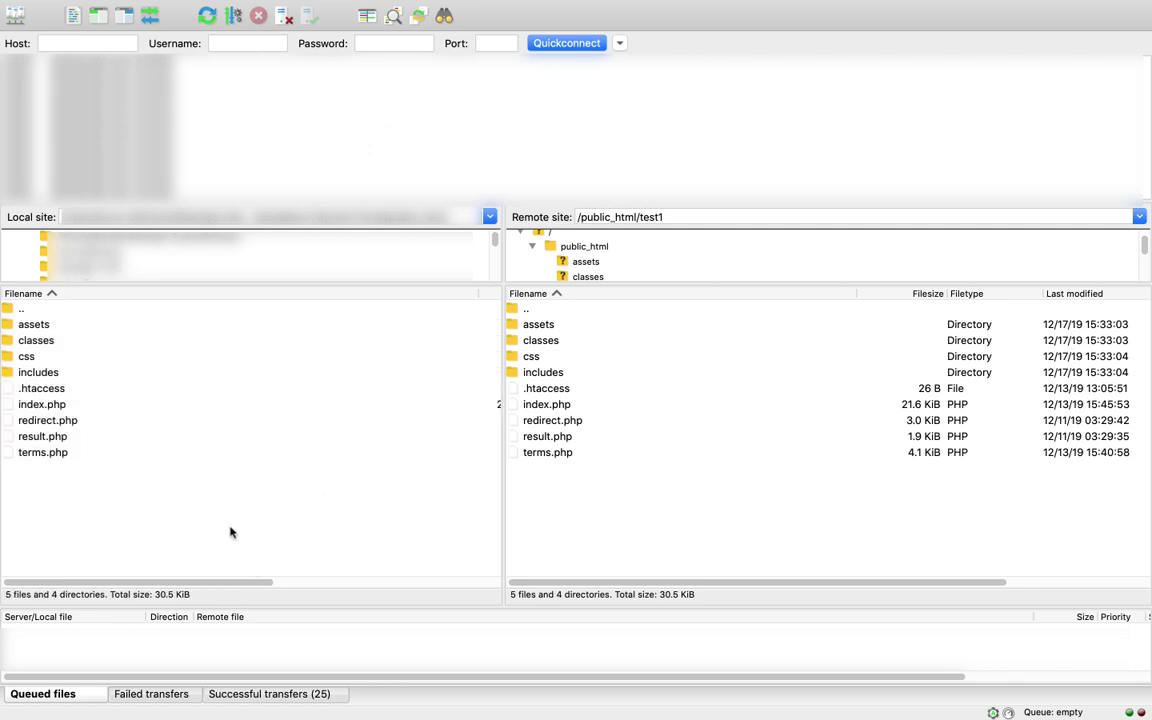
key(F5)
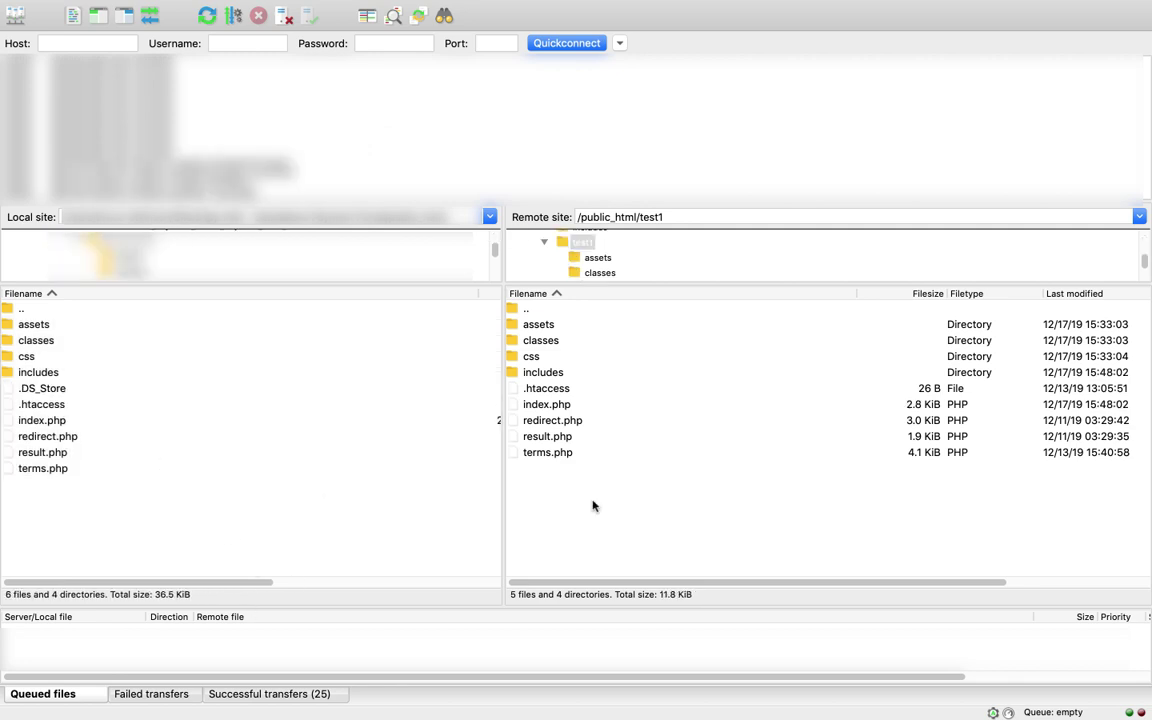
double_click(552, 373)
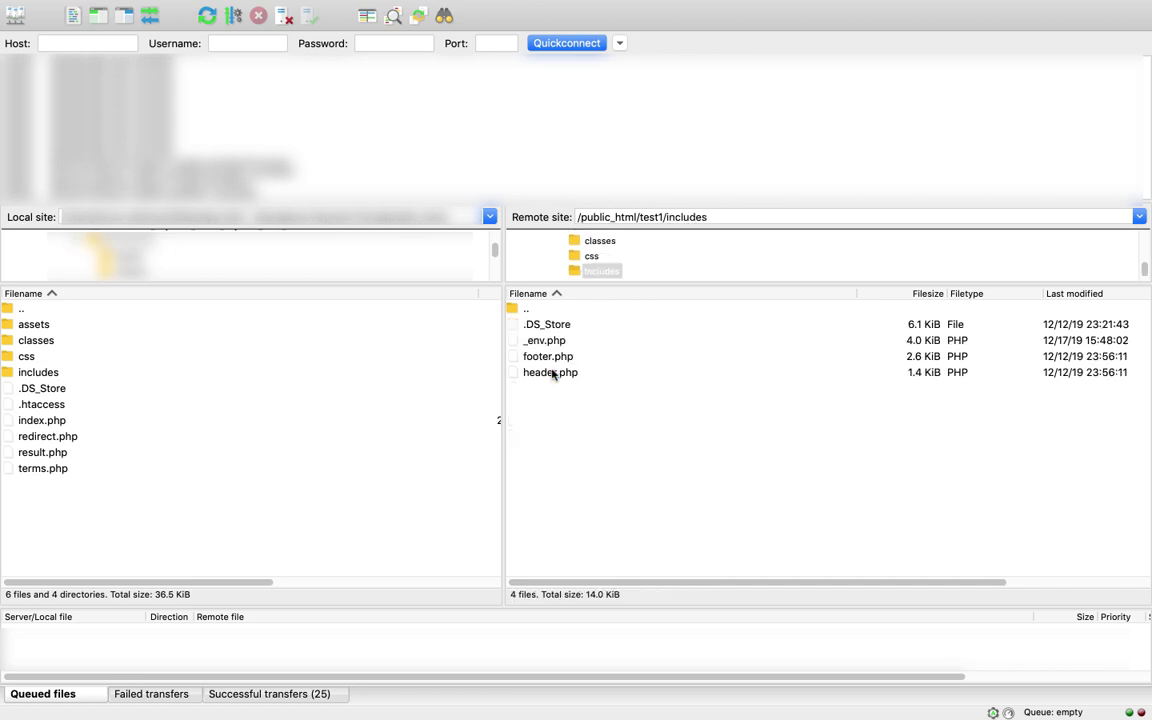
click(550, 341)
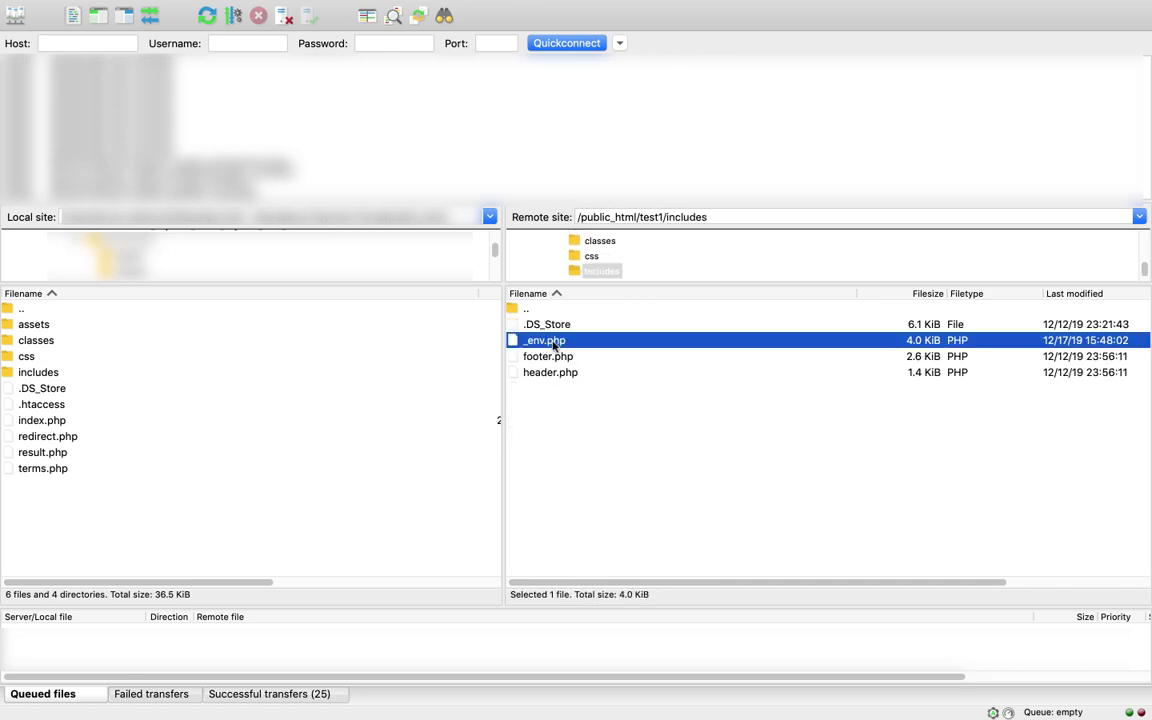
click(545, 470)
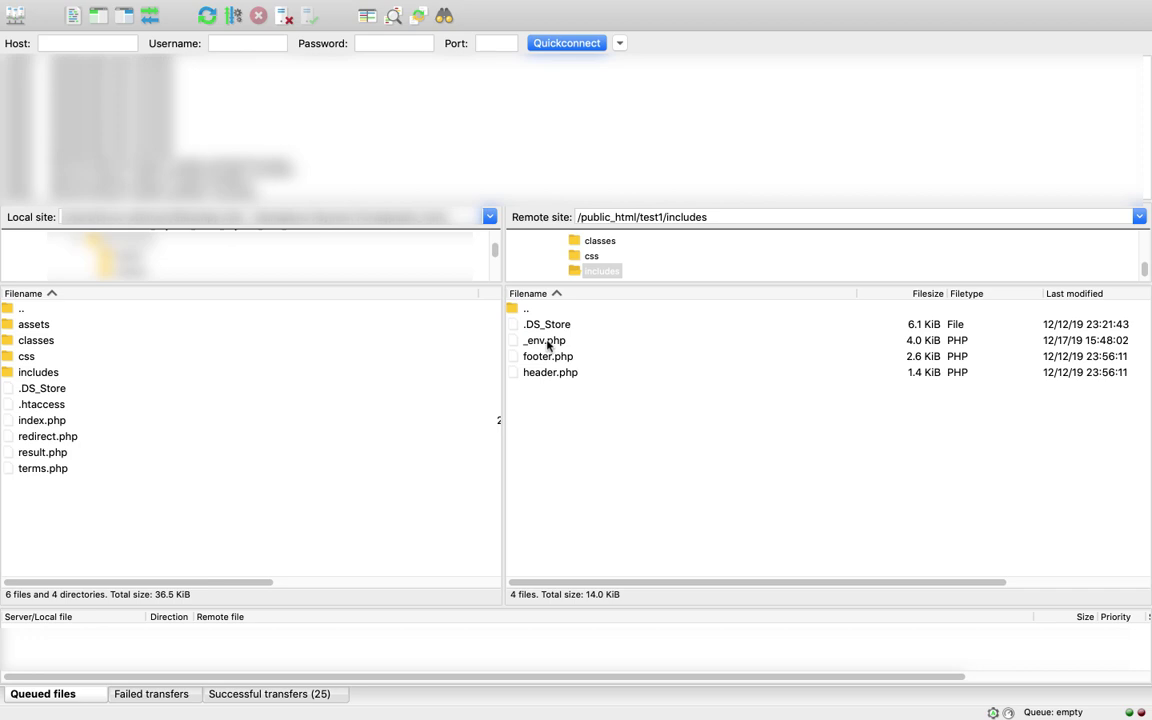
Step: Delete the .DS_Store file from both the local and the remote includes folders
double_click(37, 373)
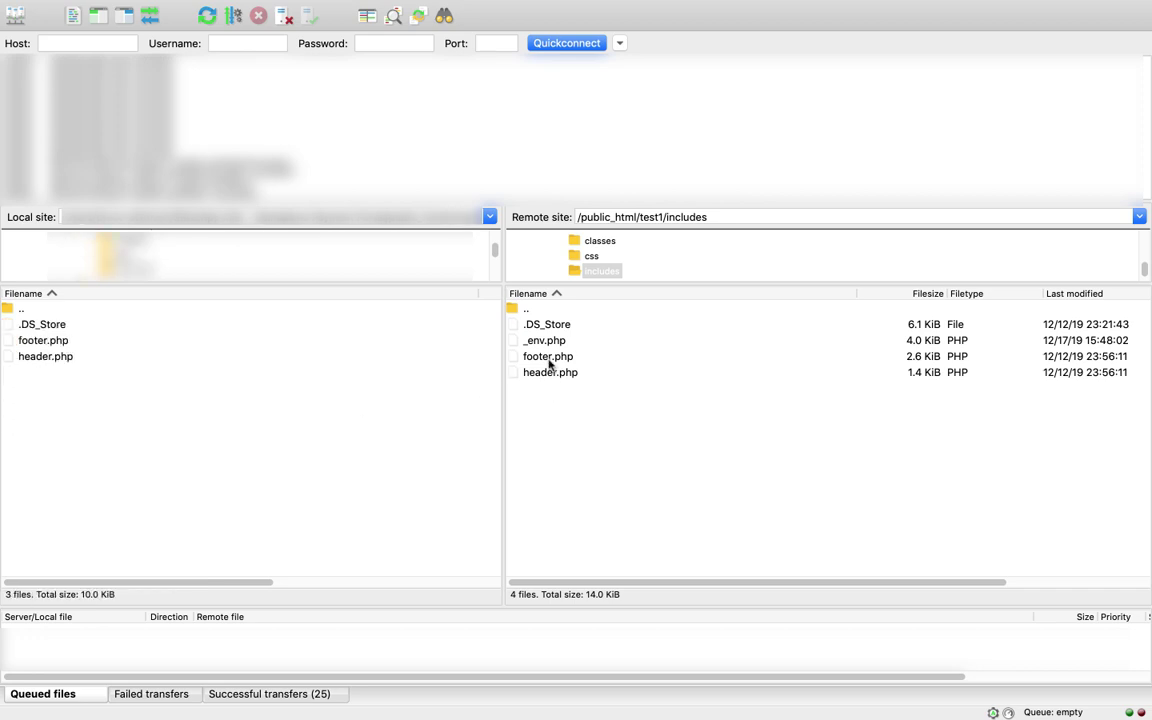
click(43, 330)
right_click(43, 333)
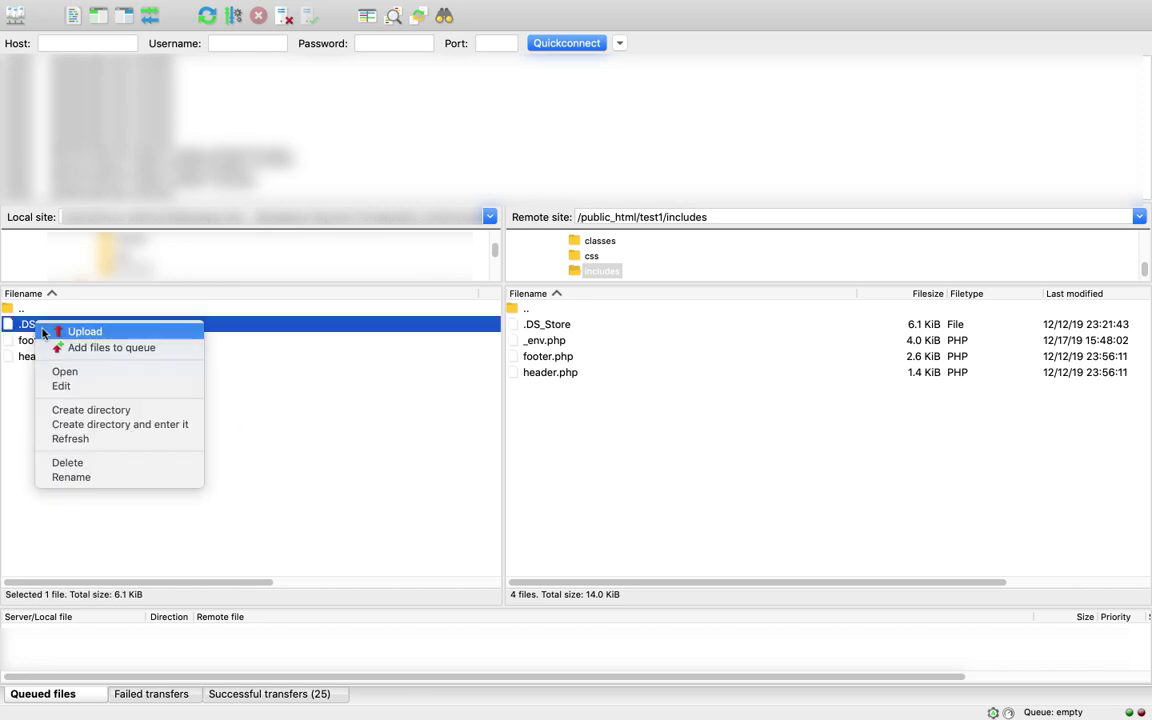
click(103, 462)
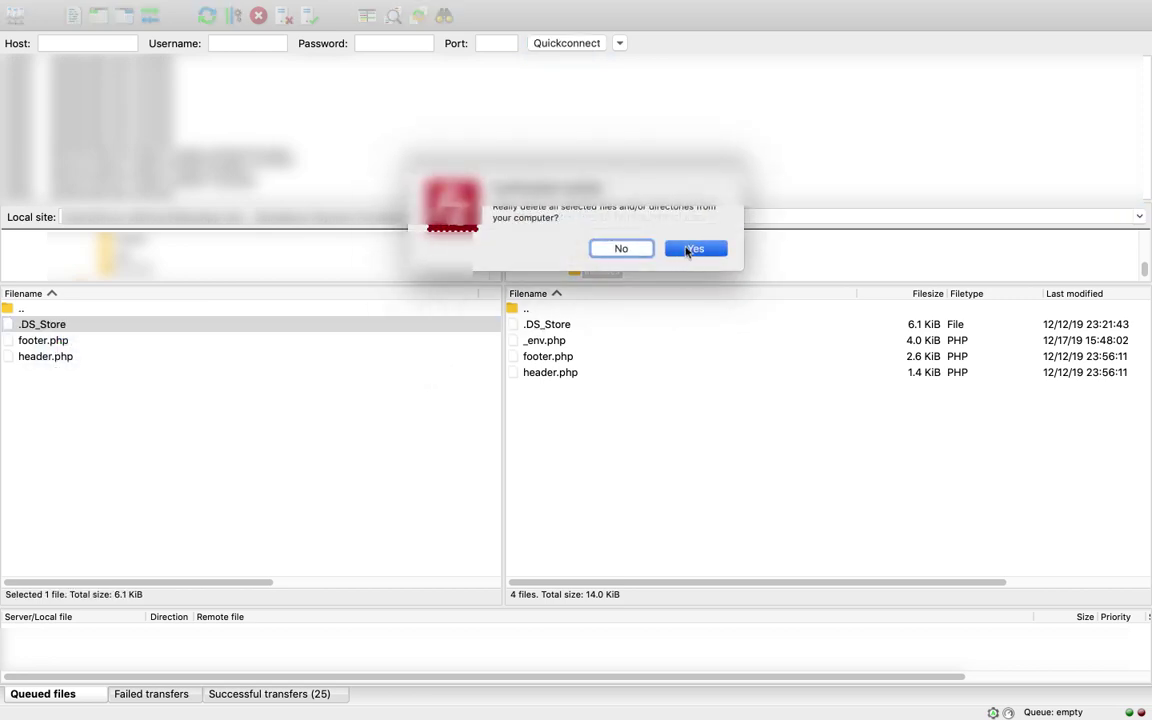
key(Return)
right_click(562, 318)
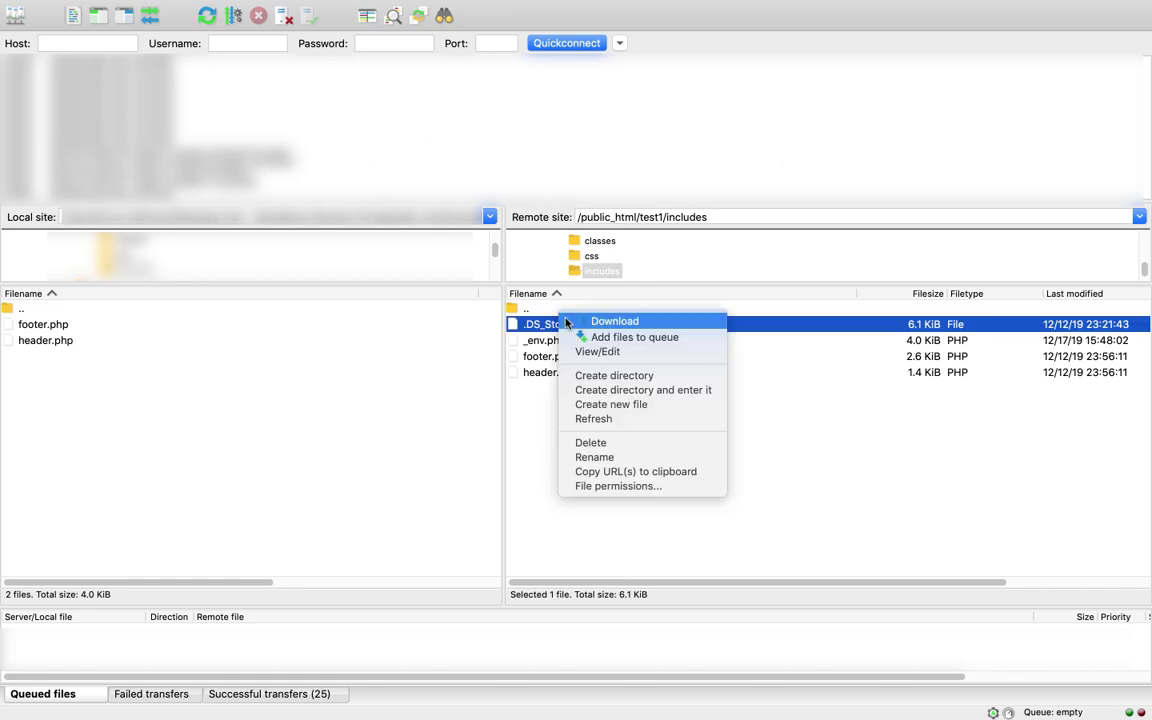
click(604, 444)
key(Return)
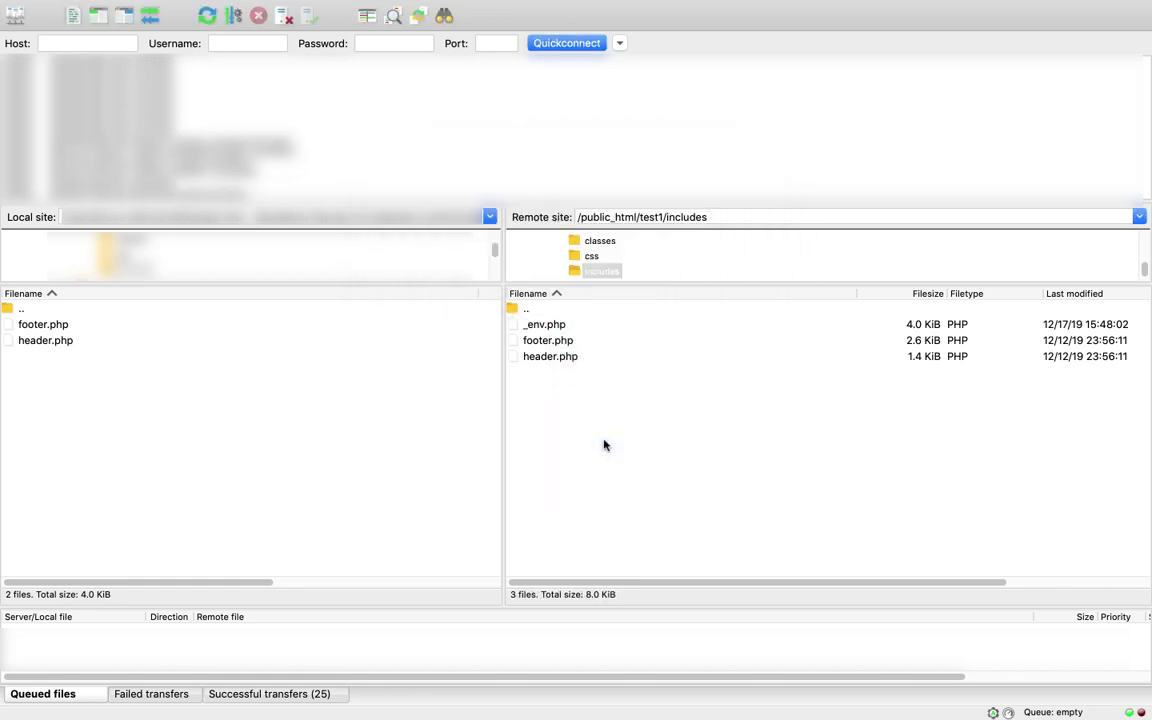
Step: Download _env.php from the remote includes folder into the local includes folder
click(546, 327)
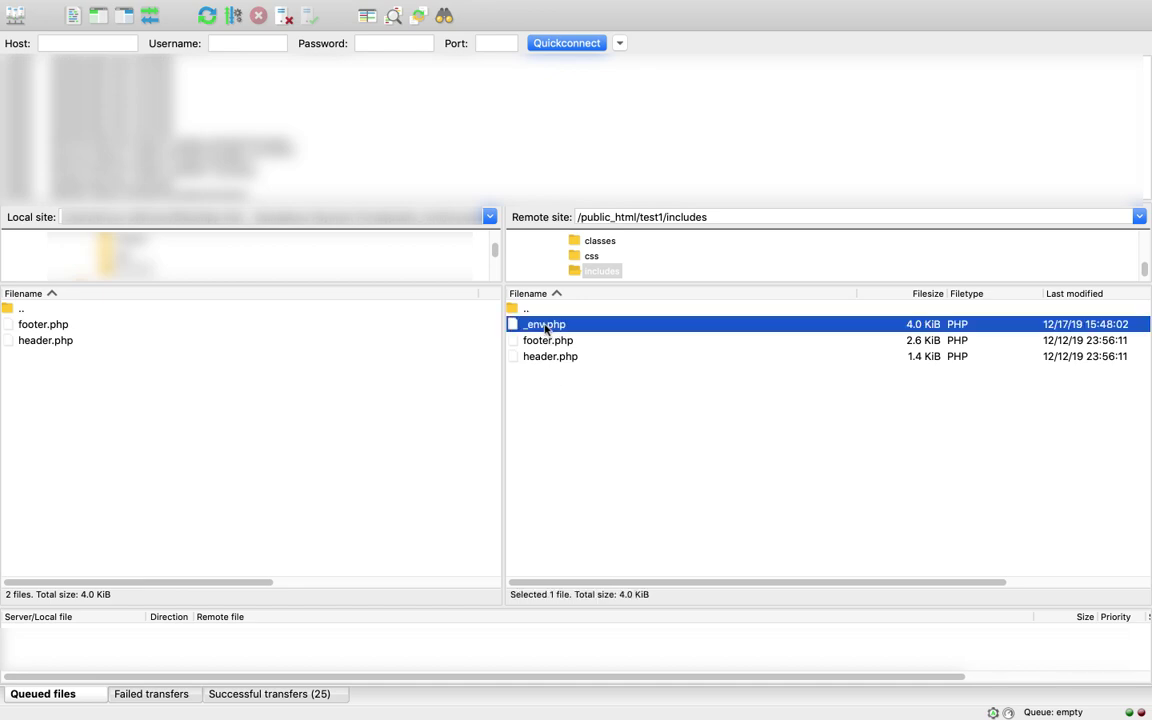
right_click(546, 329)
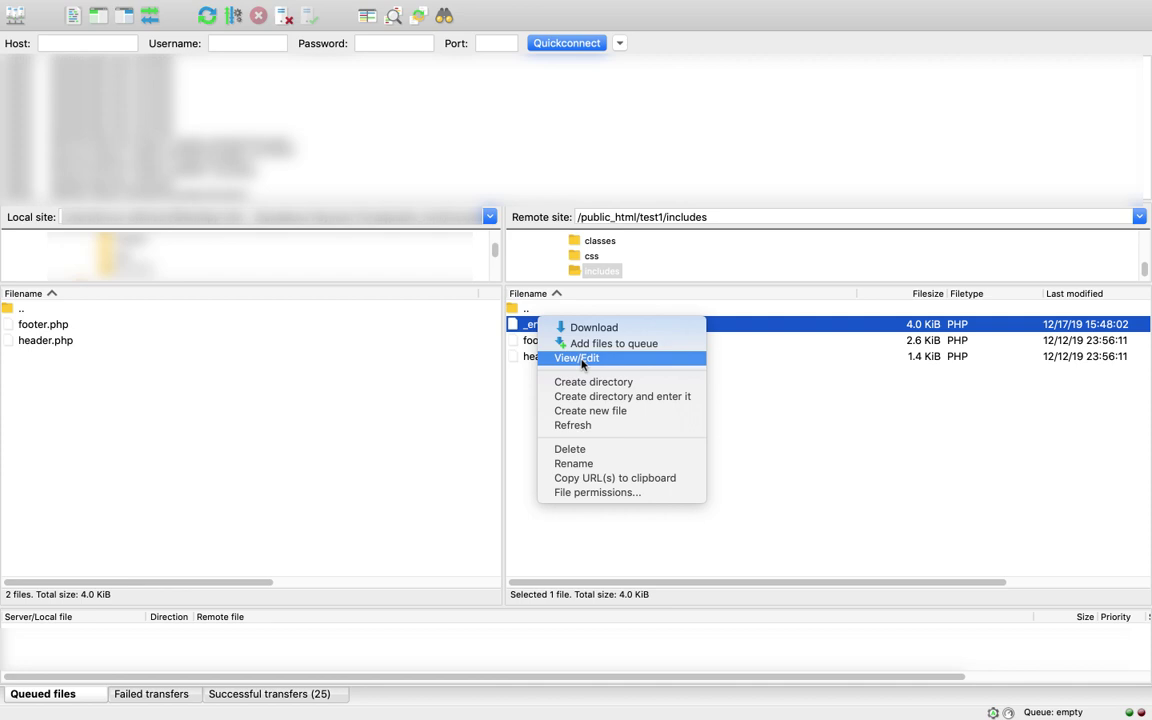
click(262, 392)
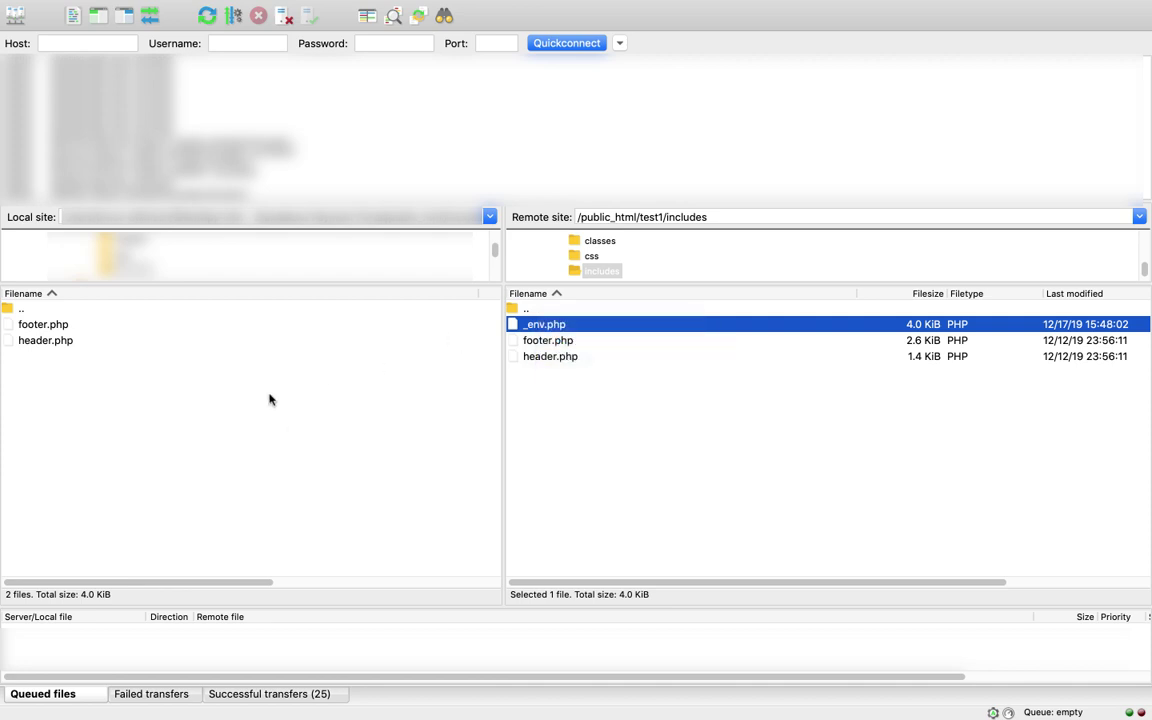
right_click(541, 322)
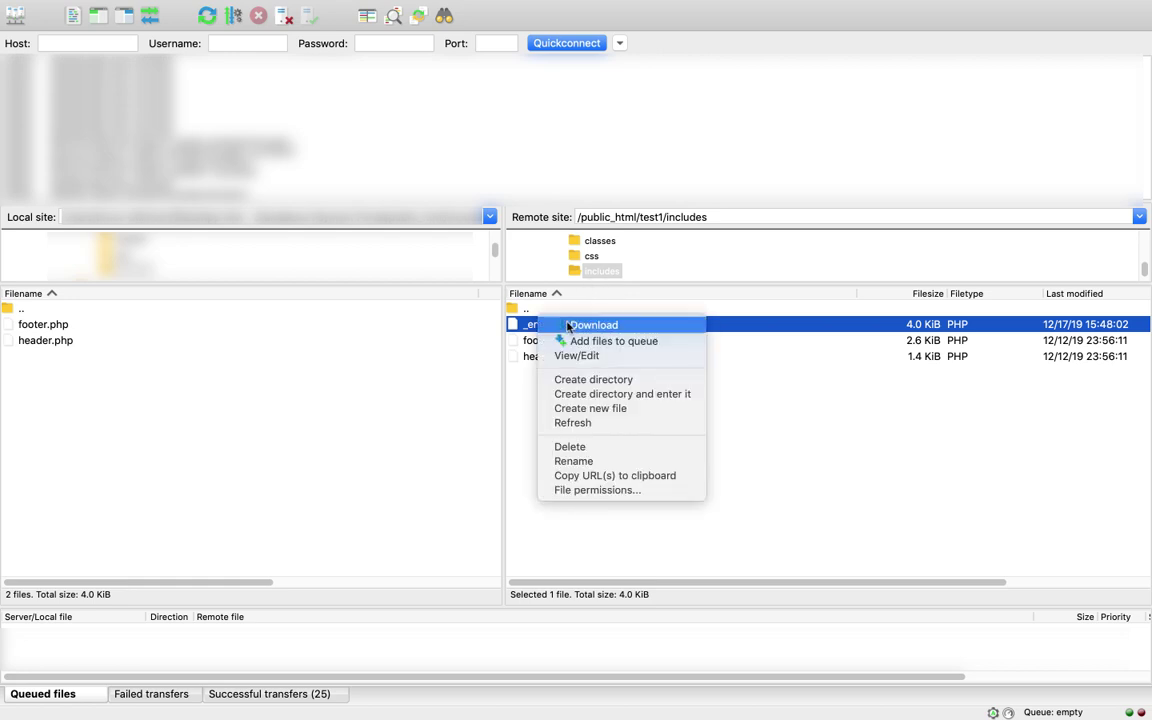
click(585, 325)
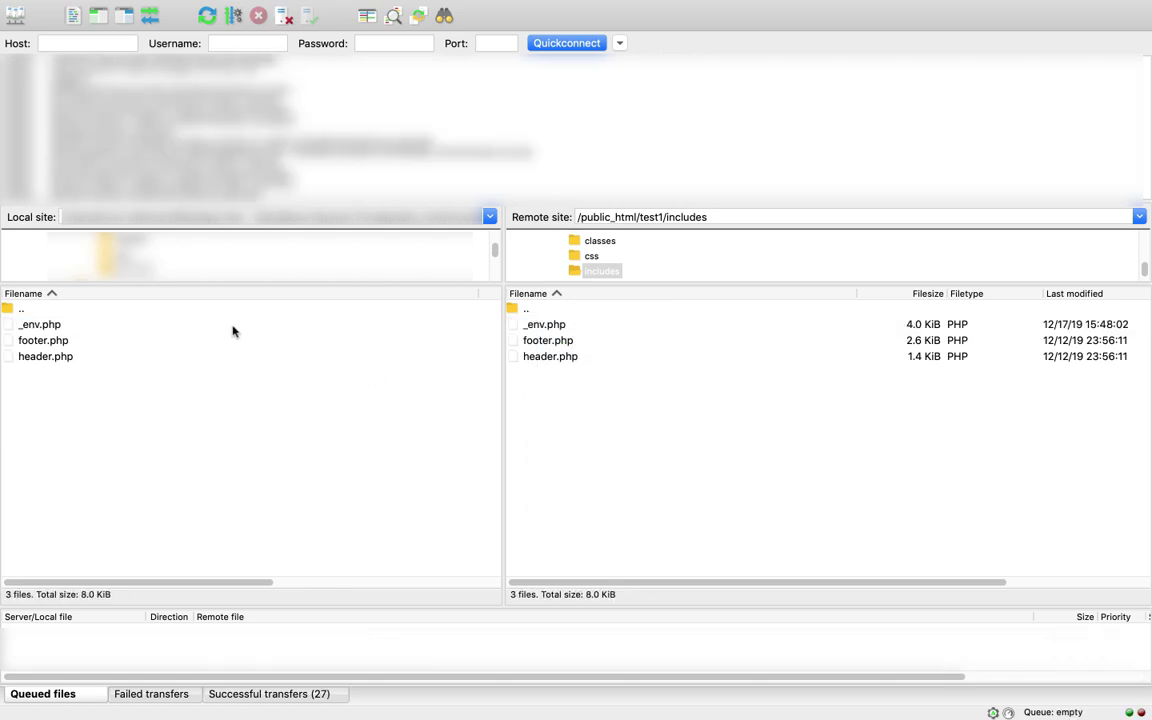
Step: Rename the downloaded local copy of _env.php as _env.php.bak to keep it as a backup
click(46, 324)
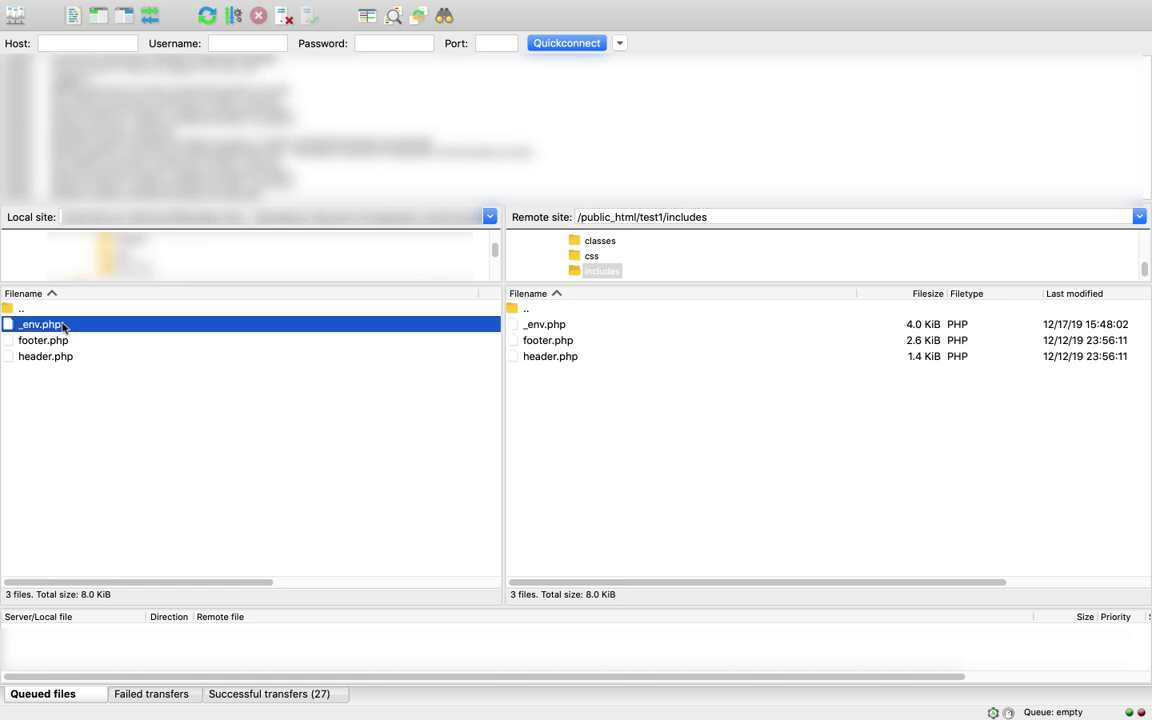
right_click(55, 324)
click(120, 471)
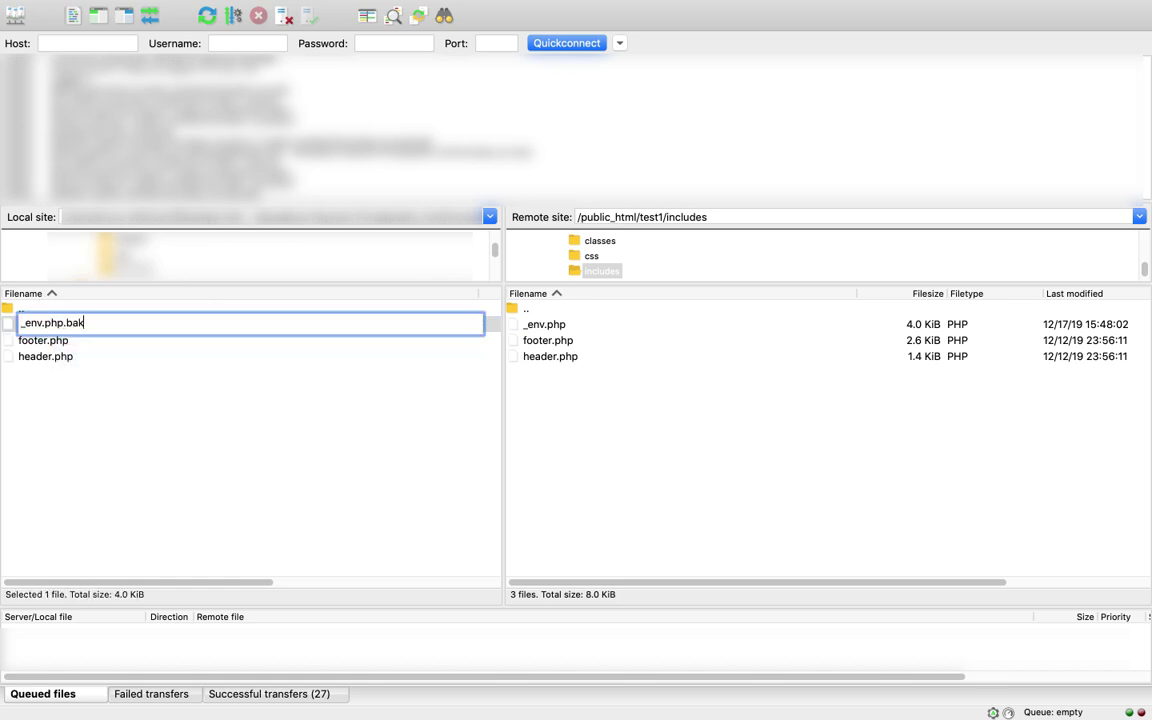
text(.bak)
key(Return)
Step: Download a fresh working copy of _env.php from the server alongside the local backup
click(548, 325)
right_click(550, 326)
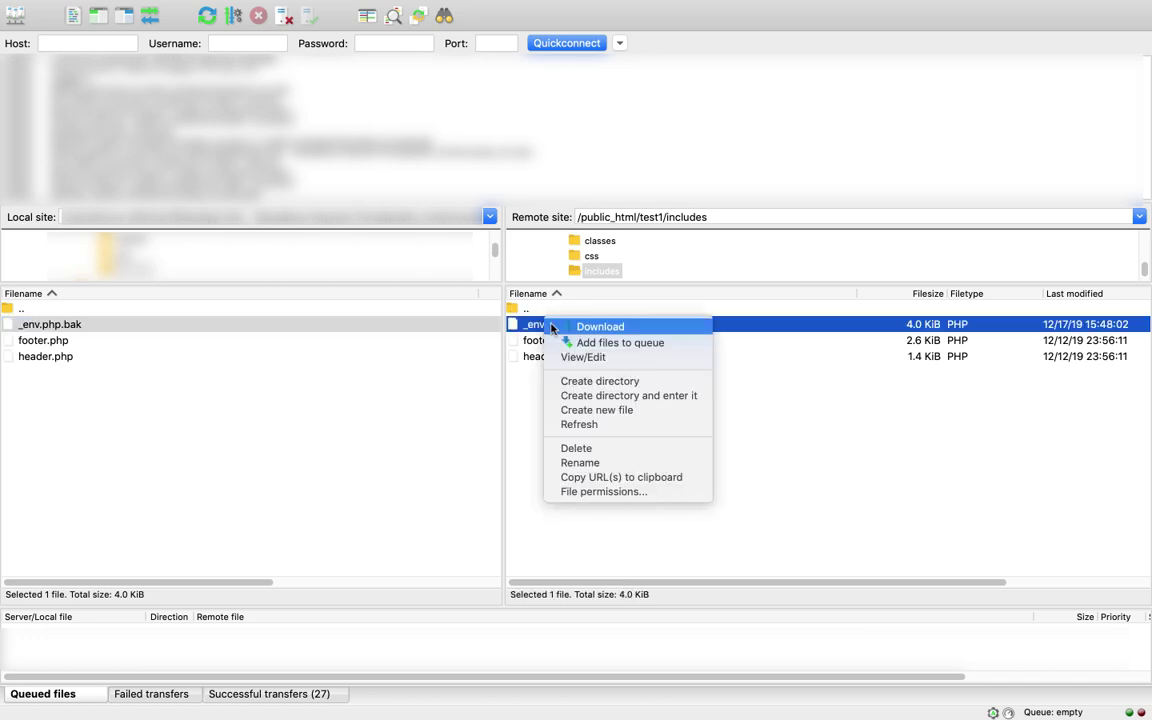
click(551, 327)
click(100, 325)
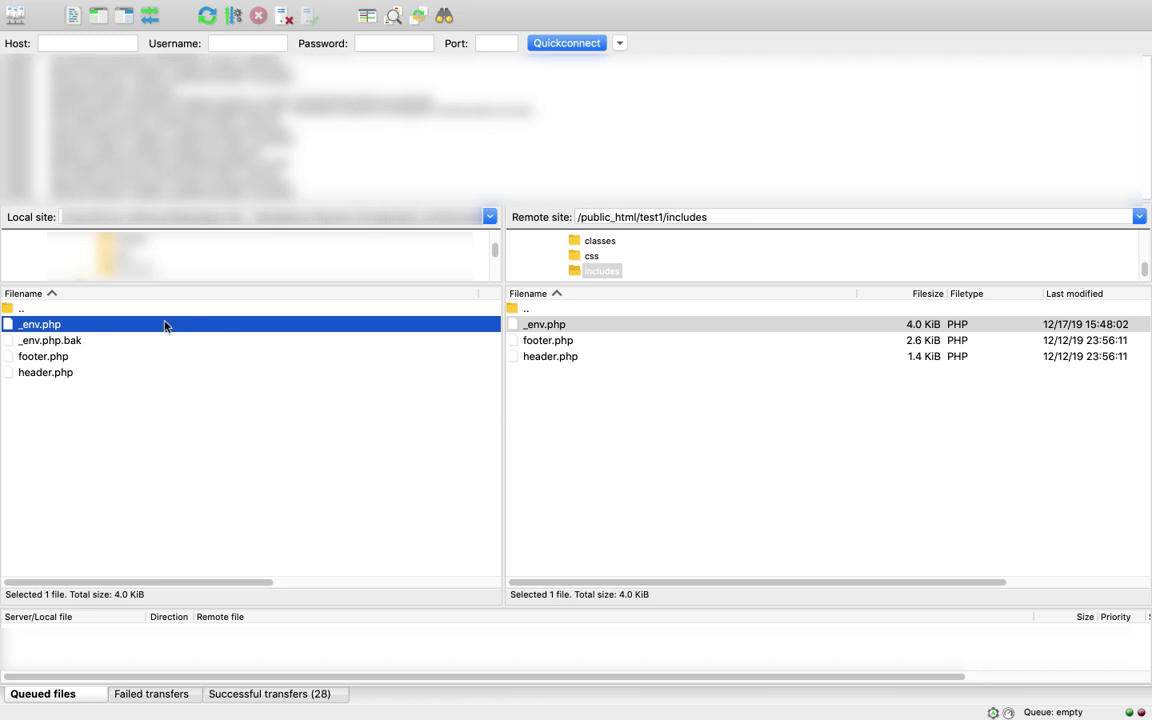
click(105, 340)
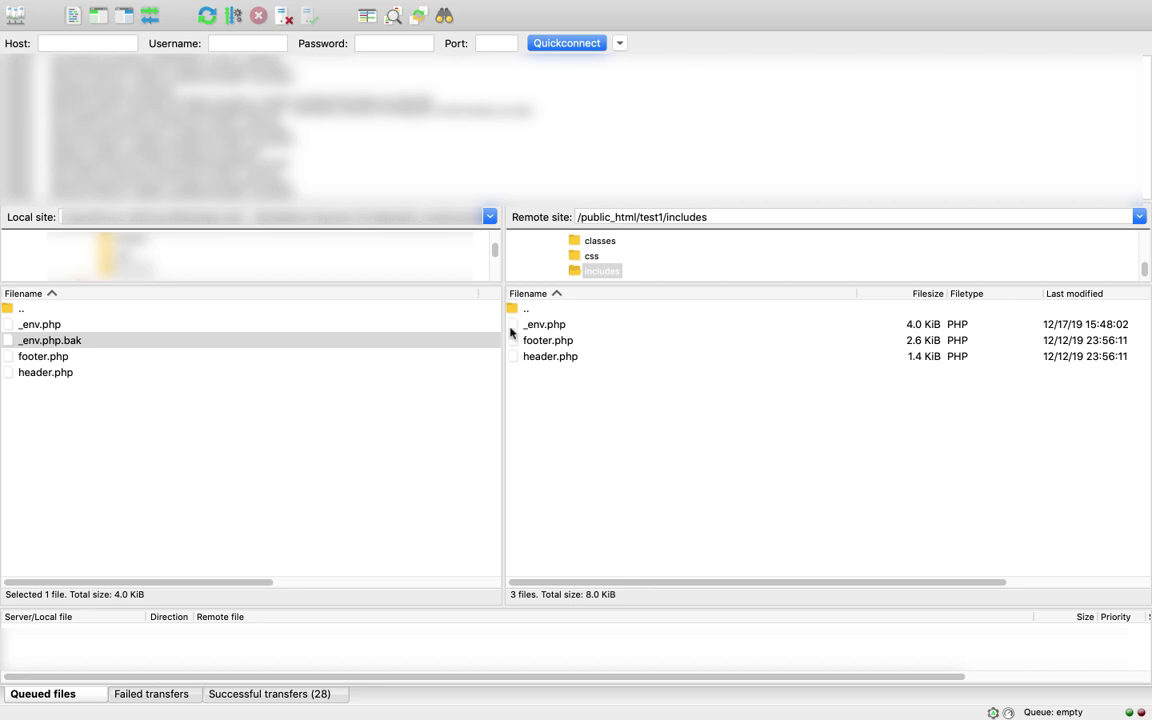
Step: Open the local working copy of _env.php for editing and enlarge its text
click(87, 326)
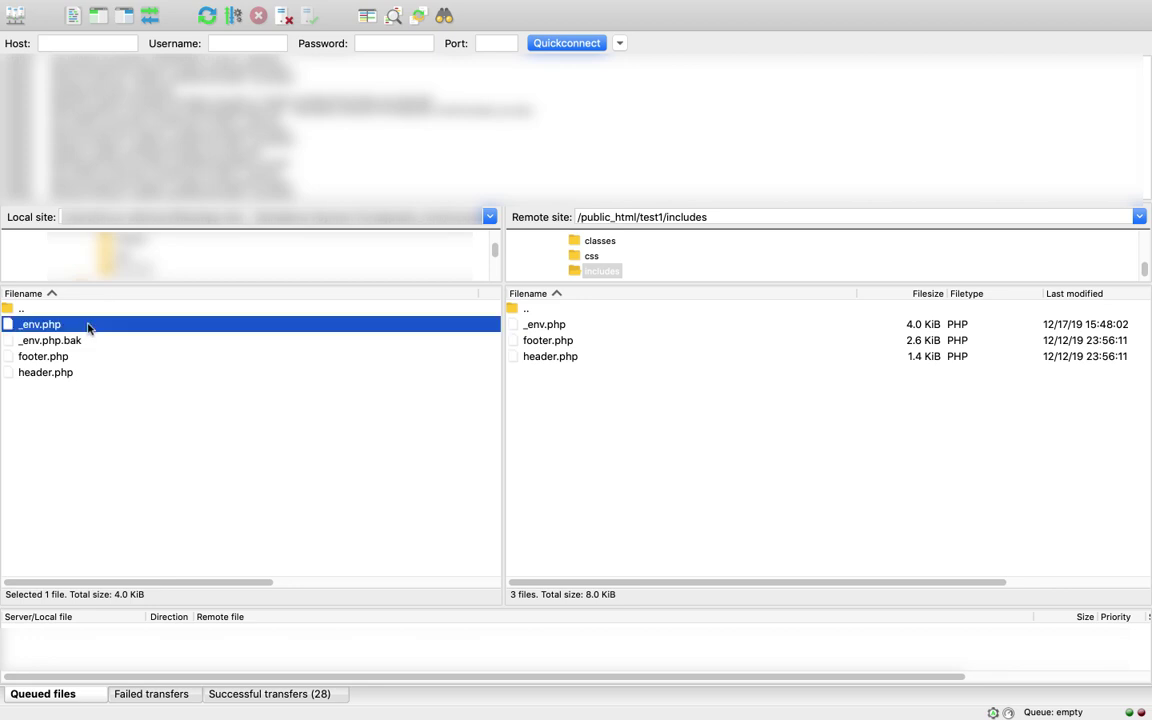
right_click(87, 326)
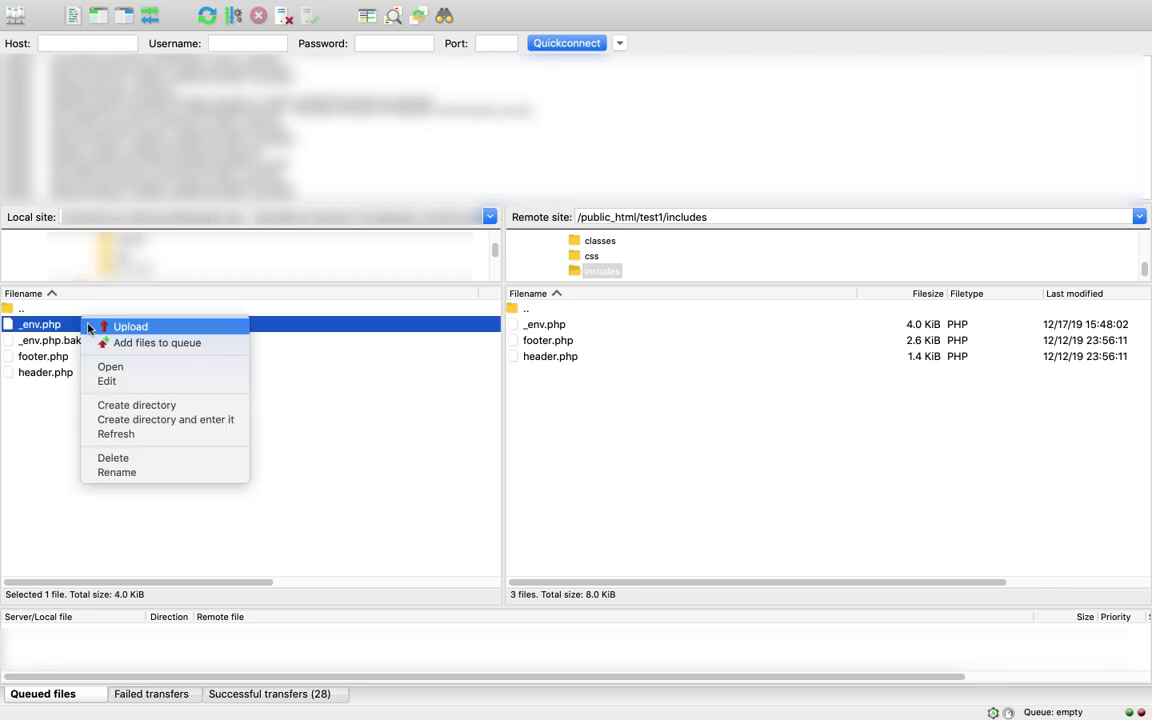
click(128, 385)
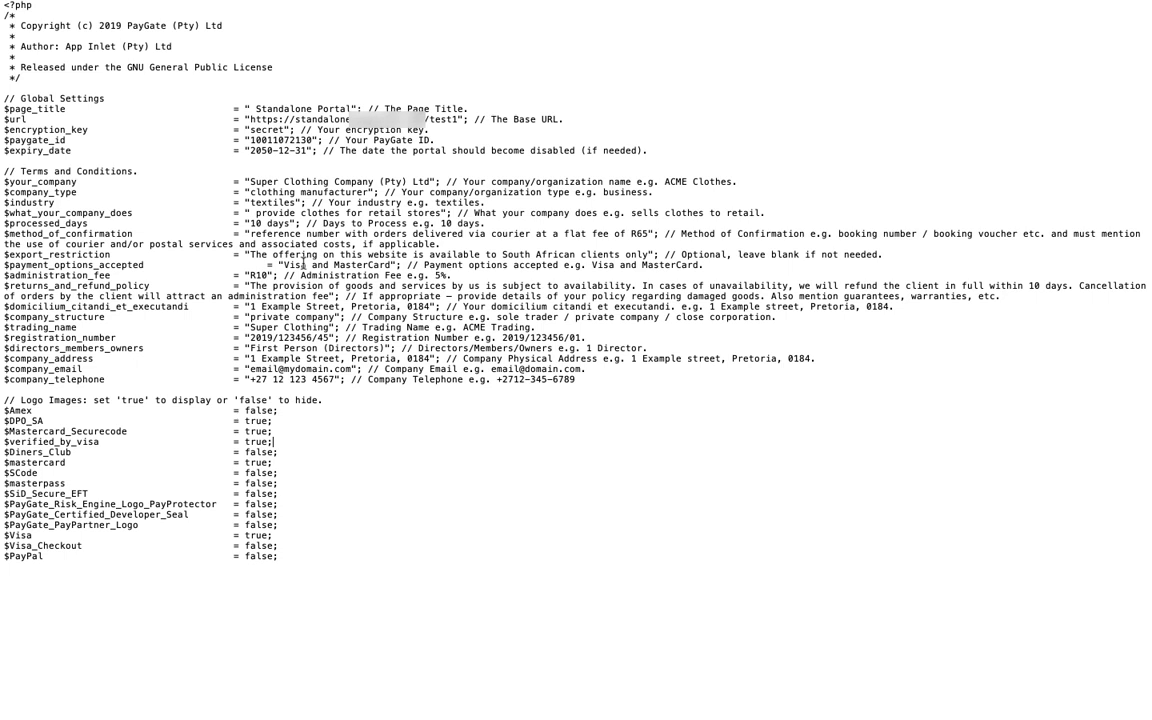
key(super+plus)
click(405, 165)
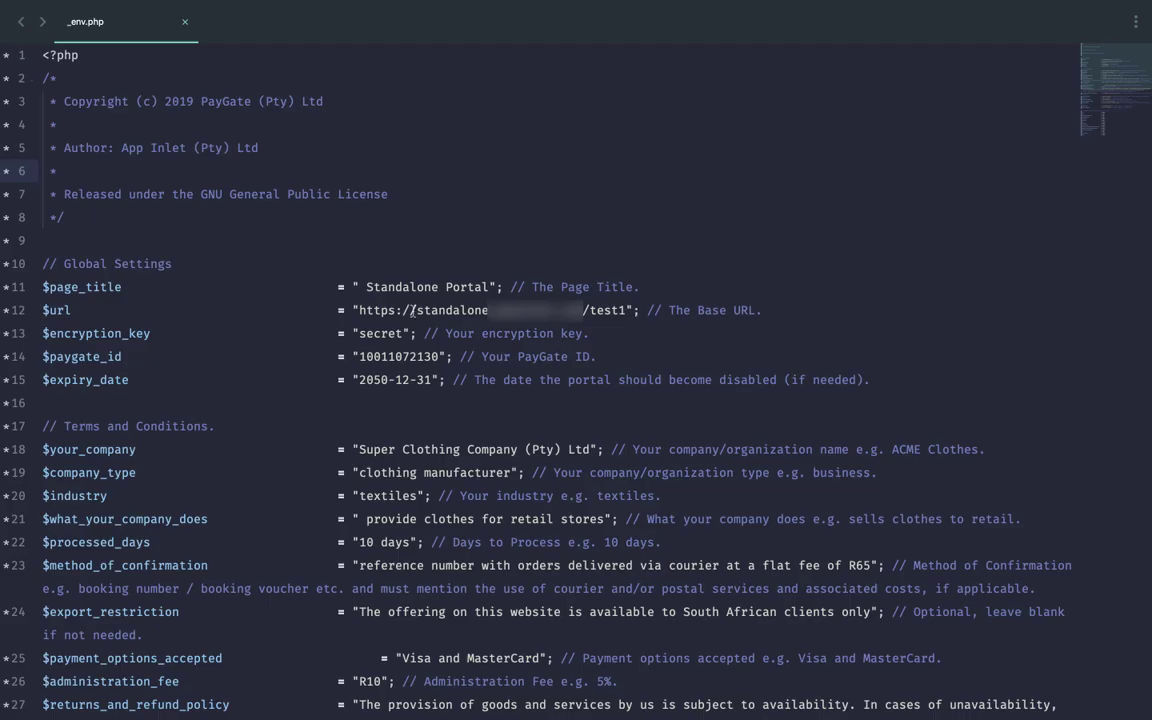
Step: Examine the Global Settings variables in _env.php, including the page title, URL, encryption key, PayGate ID and expiry date
click(146, 333)
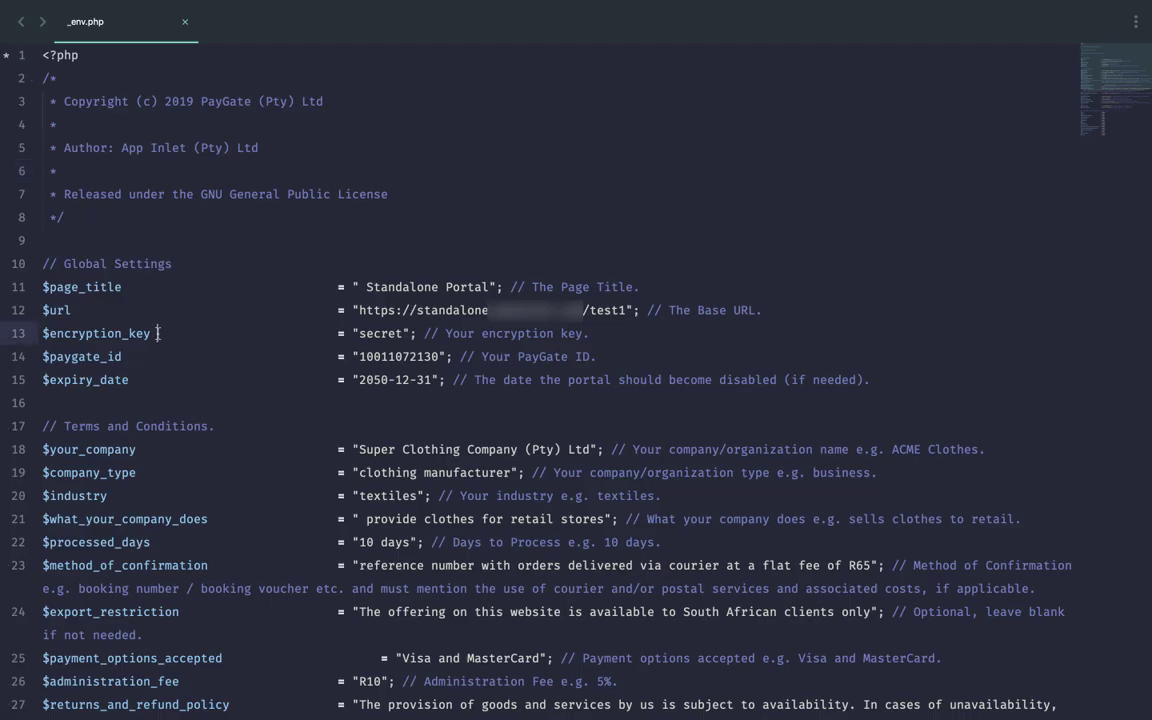
click(69, 263)
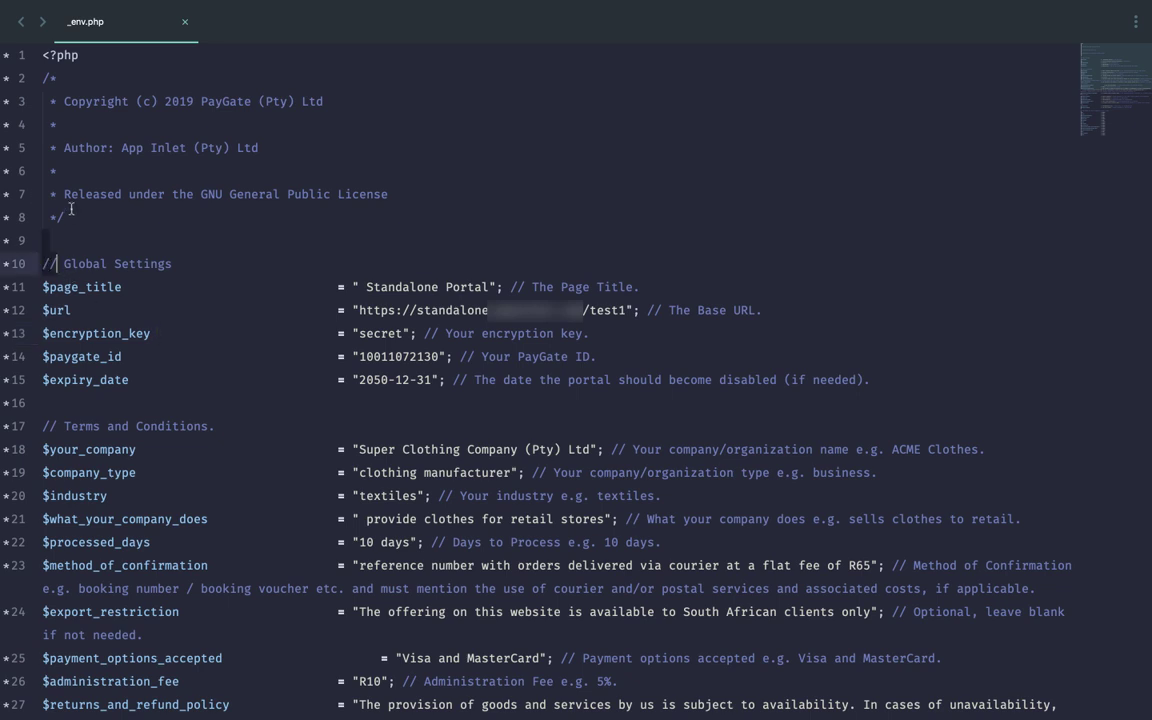
click(72, 228)
click(49, 264)
click(473, 311)
click(512, 288)
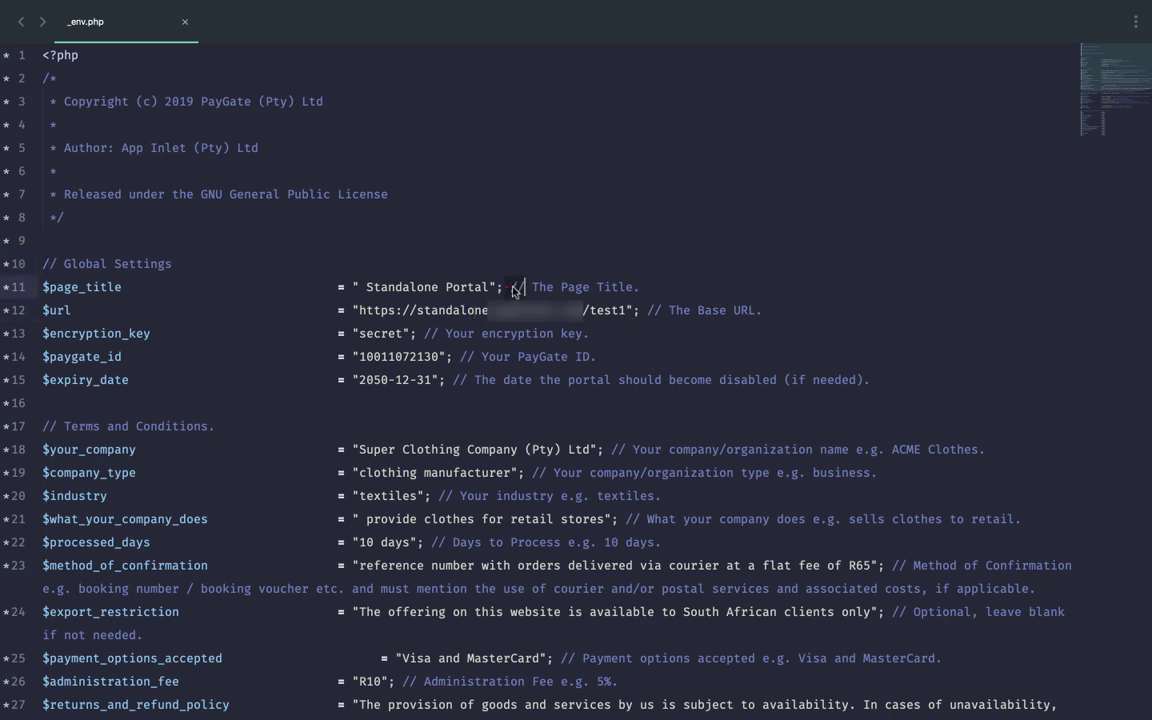
click(440, 334)
key(Down)
key(Down)
key(Down)
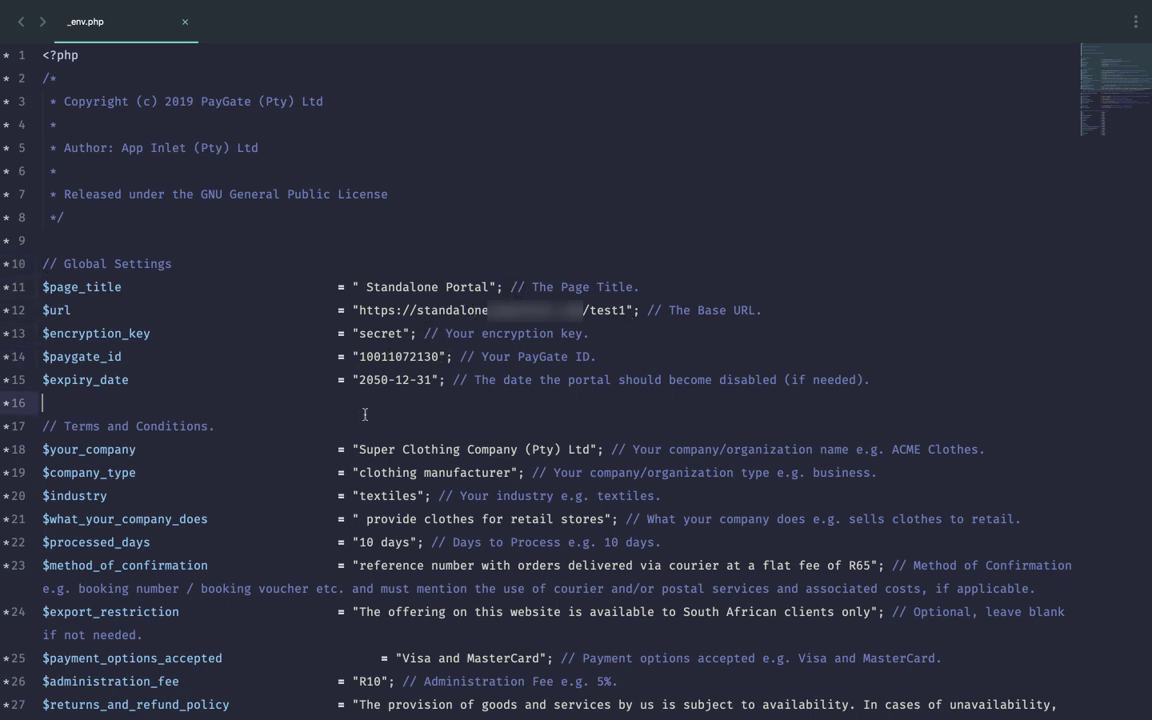
click(64, 289)
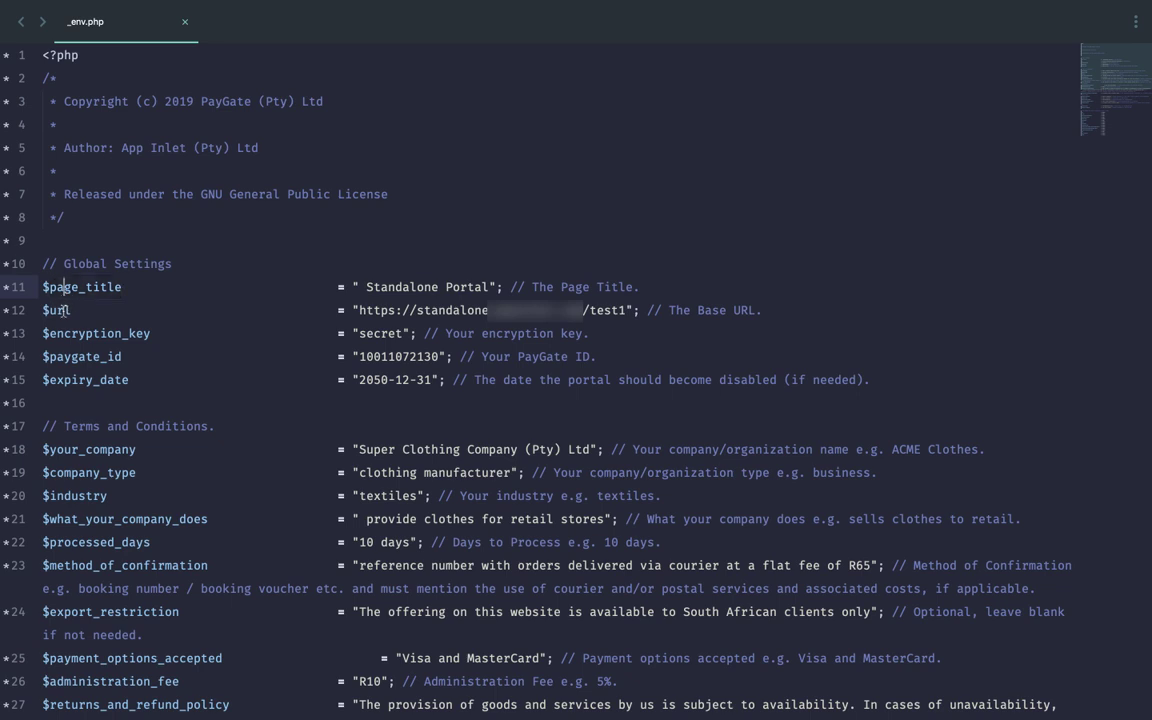
click(68, 311)
click(44, 287)
click(86, 305)
click(88, 286)
click(167, 333)
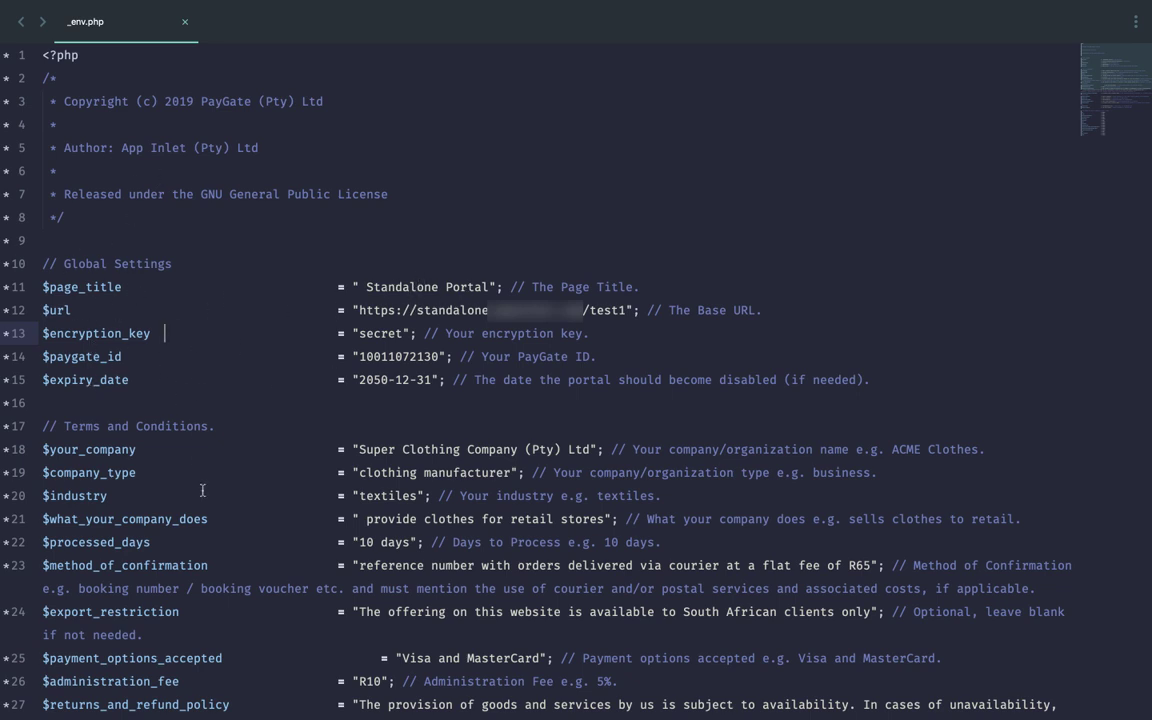
scroll(202, 490, down, 1)
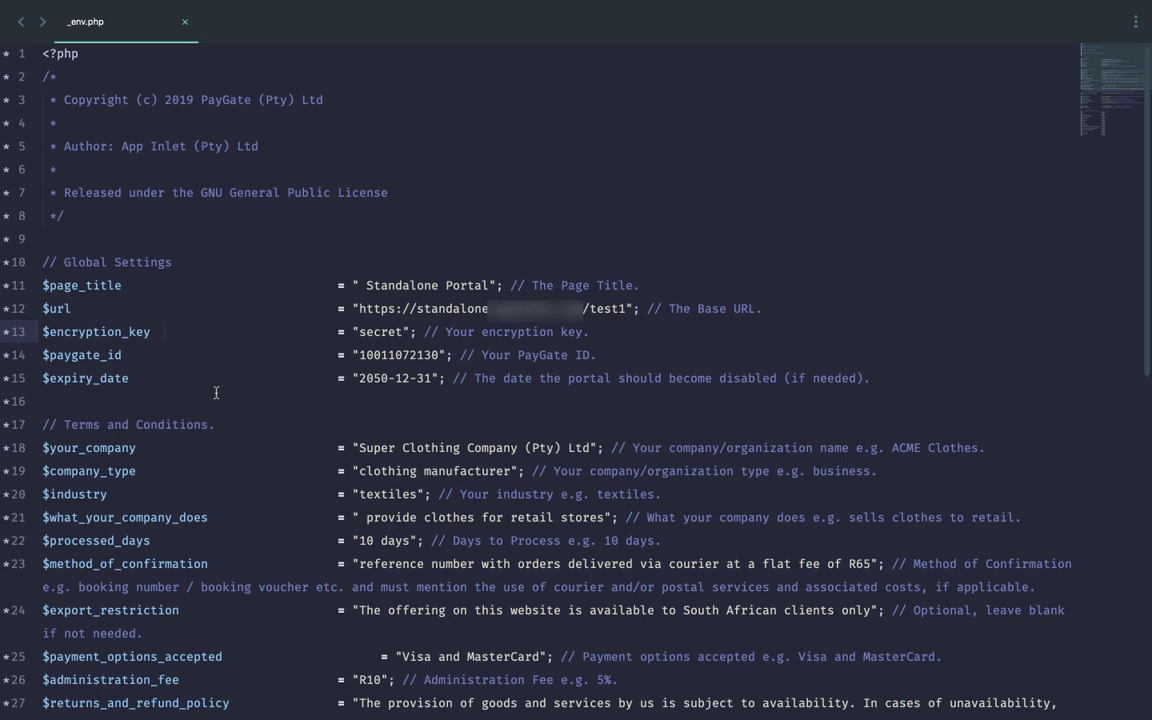
scroll(364, 285, up, 1)
Step: Change the $page_title value in _env.php to "Super Clothing Payment Portal"
click(364, 287)
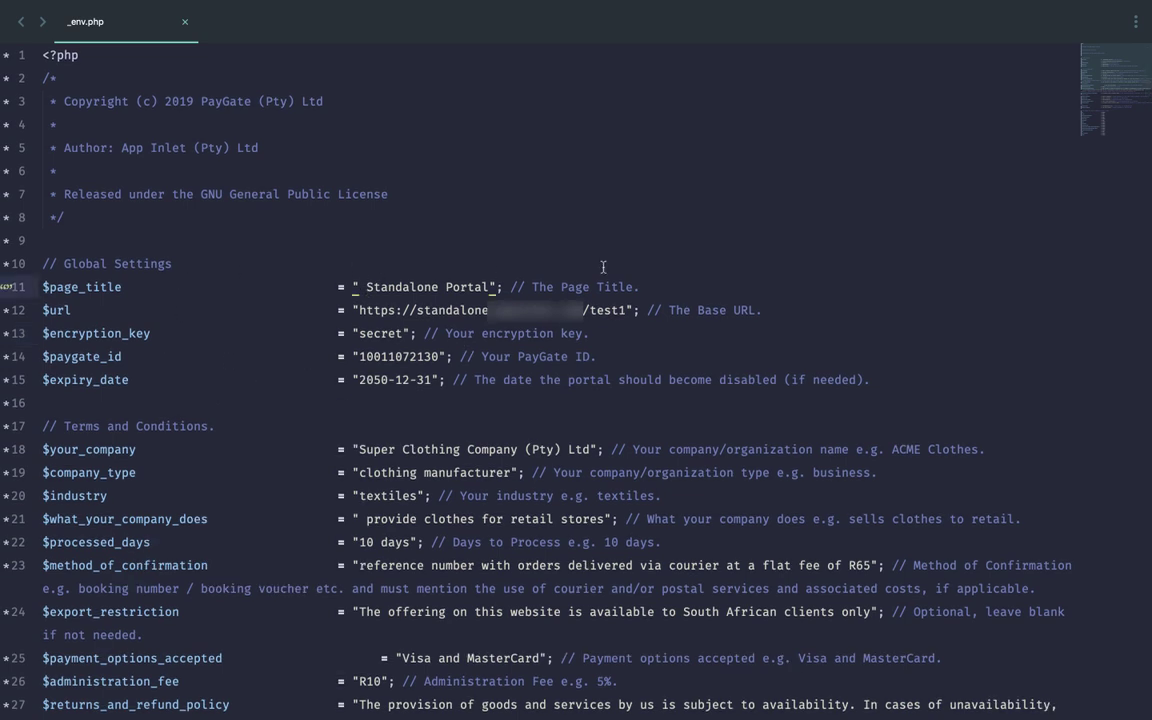
key(BackSpace)
click(484, 287)
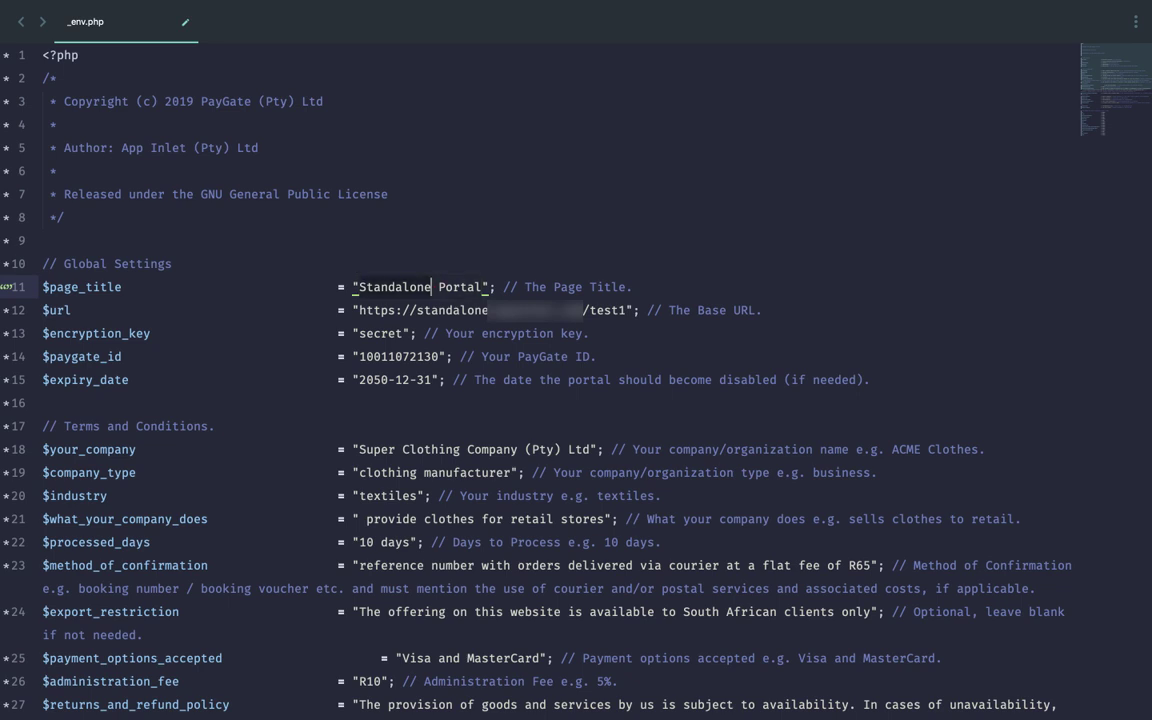
double_click(431, 287)
key(BackSpace)
text(Super cl)
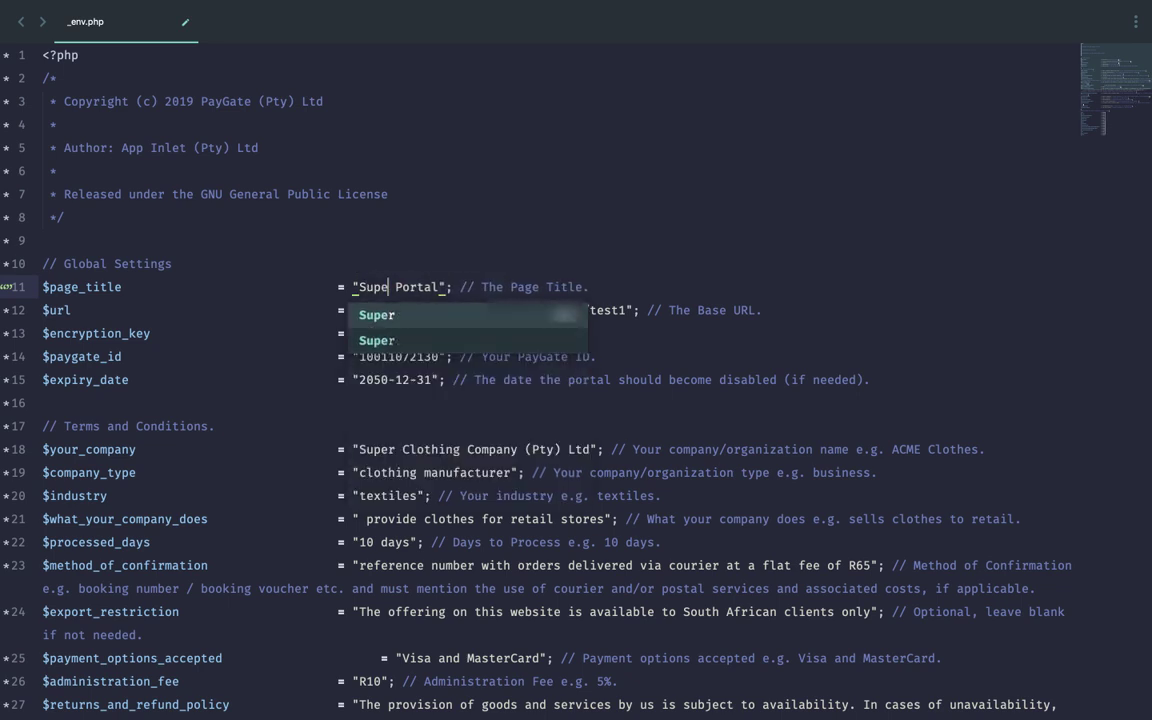
key(BackSpace)
key(BackSpace)
text(CLOTHING)
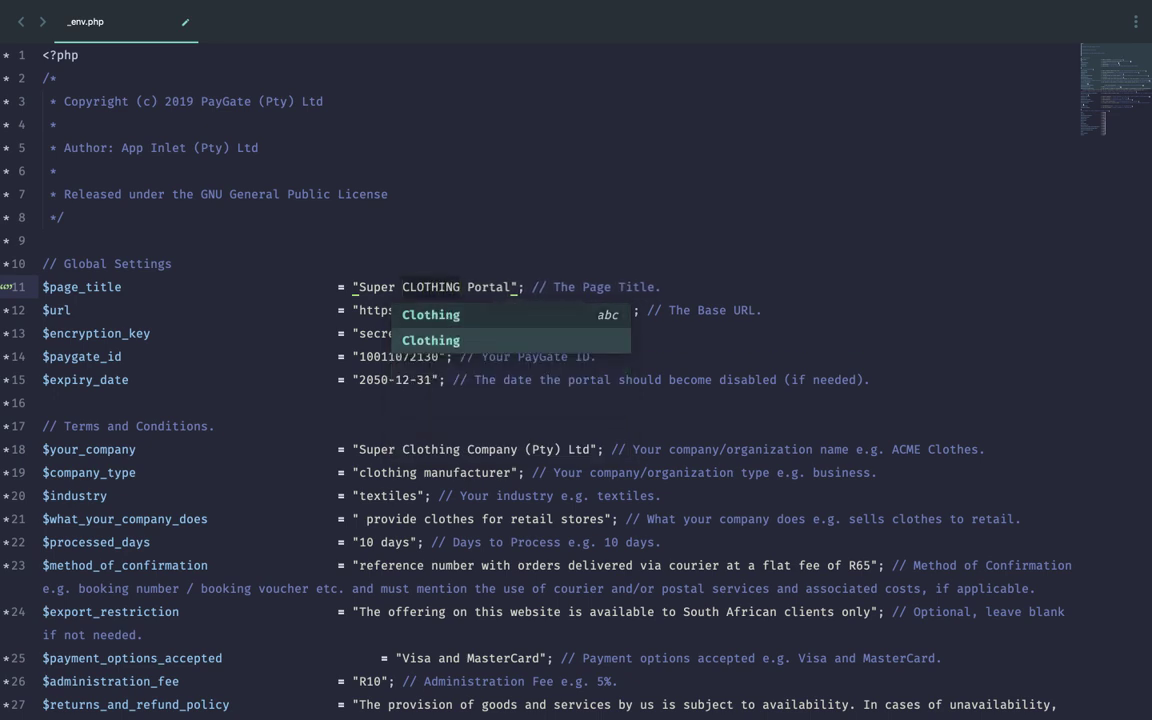
click(489, 315)
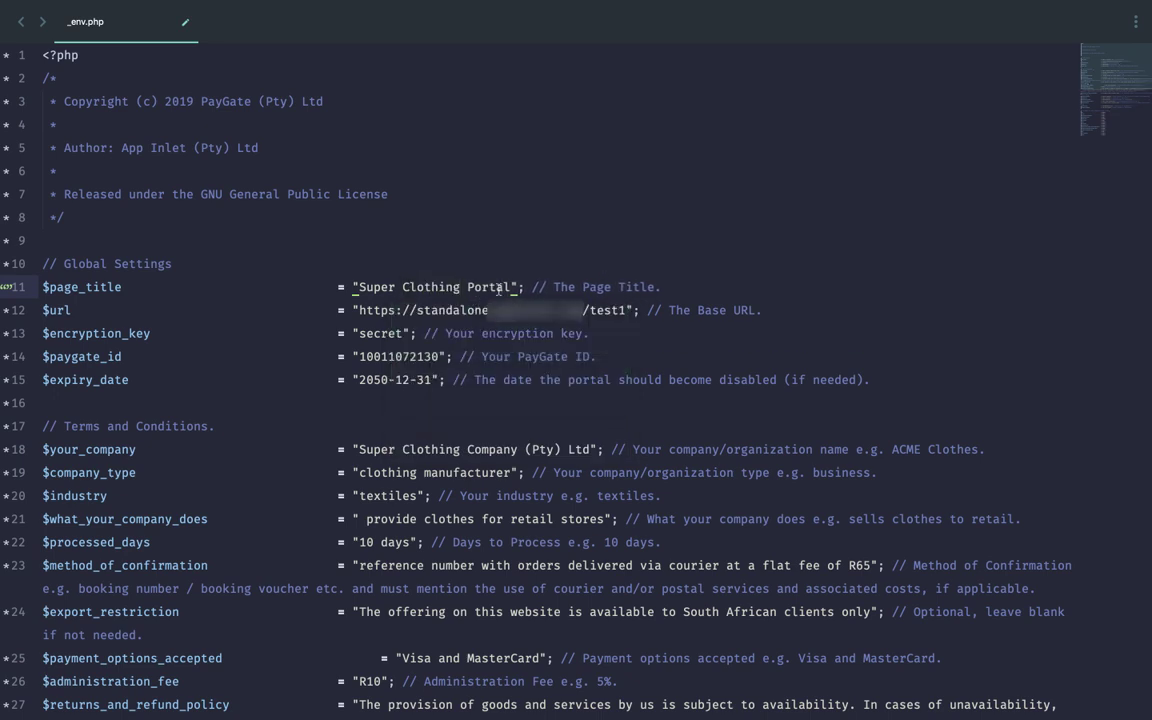
click(467, 286)
text(Payment)
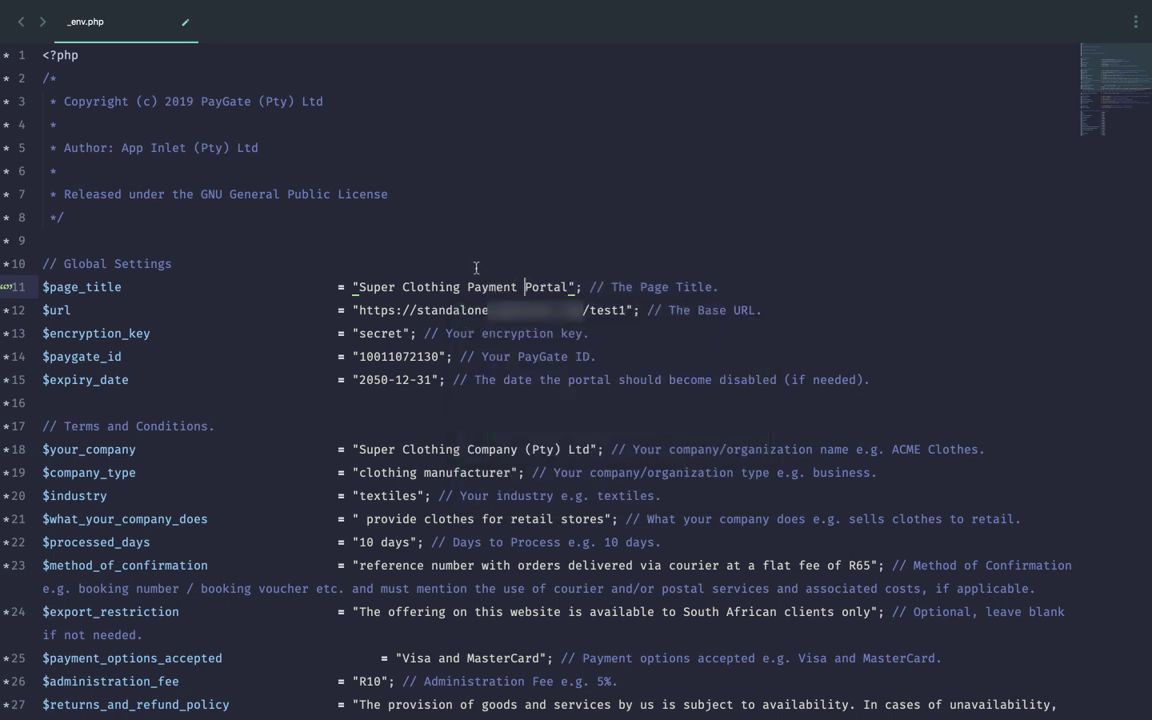
click(554, 263)
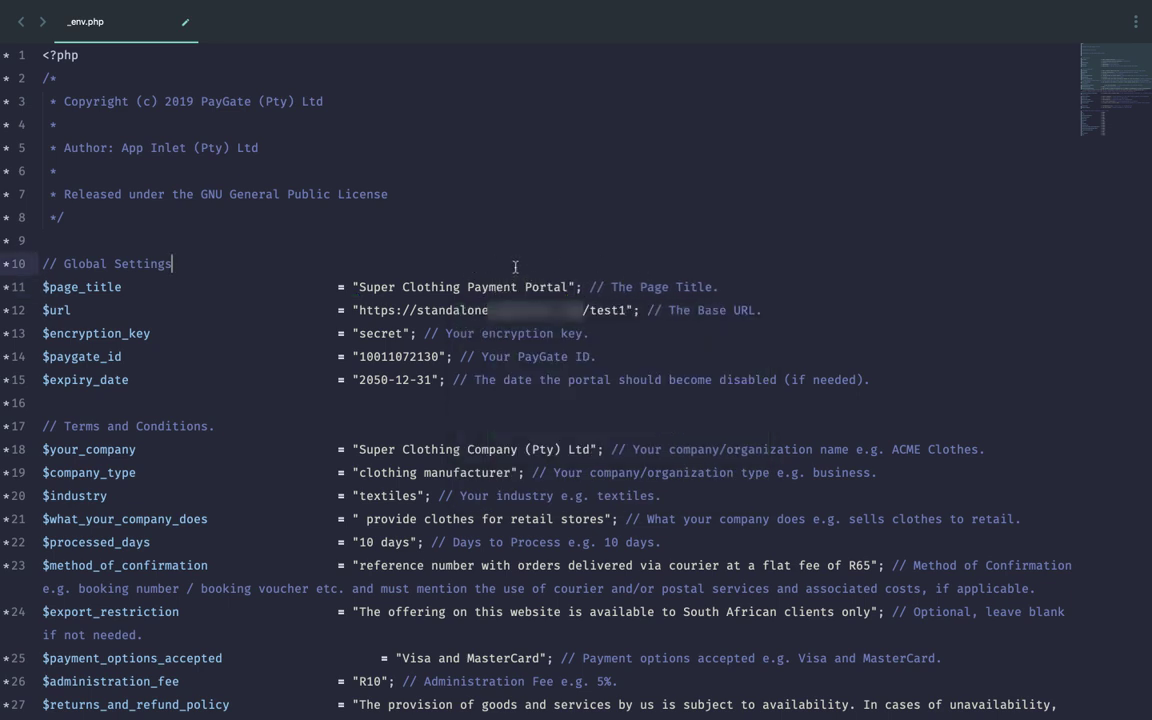
Step: Save _env.php, switch back to the FTP client, and upload the changed file to the server
key(super+s)
key(super+Tab)
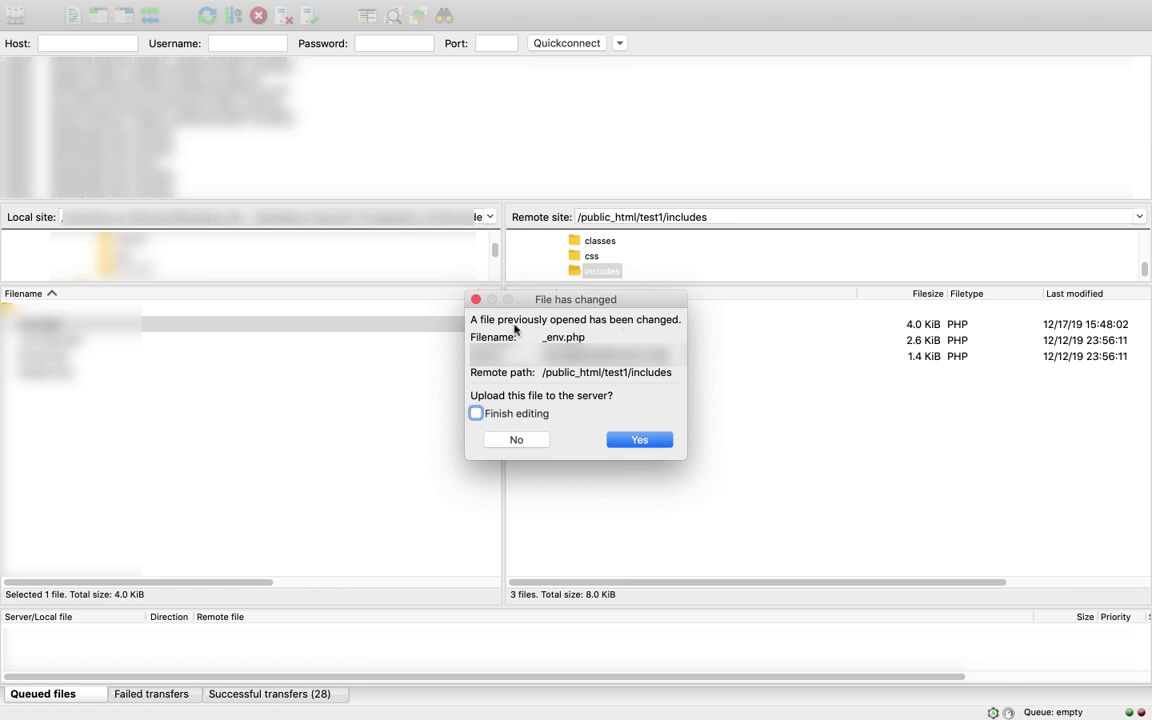
click(648, 440)
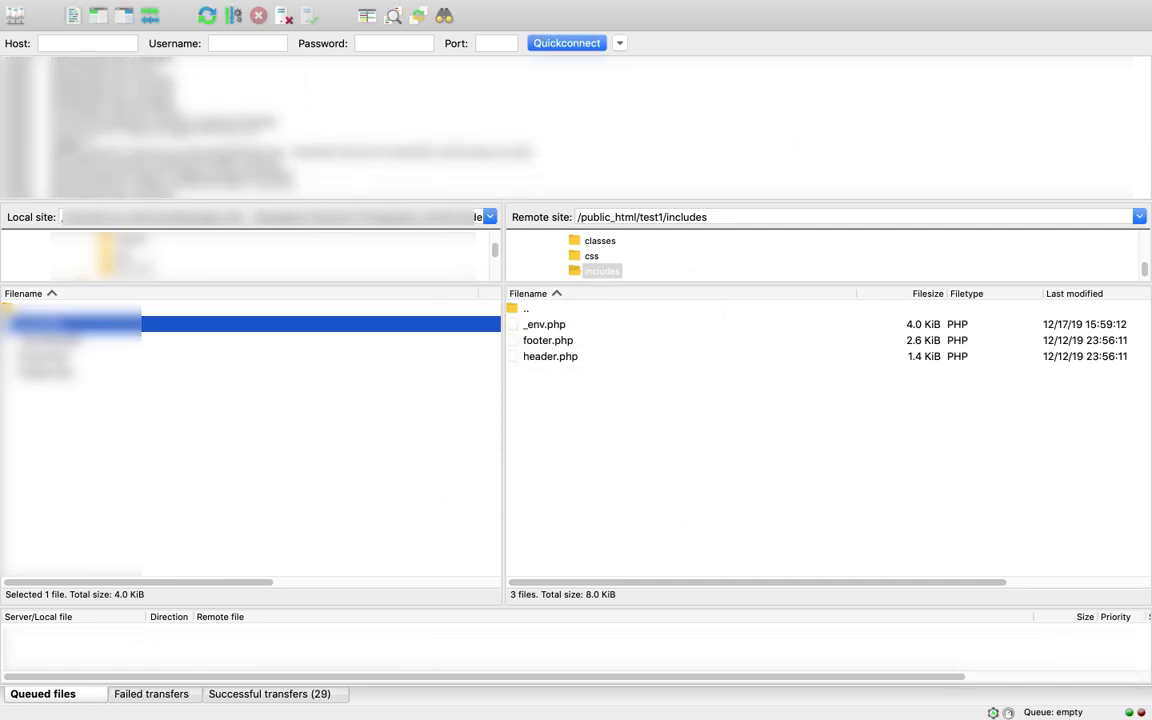
Step: Switch to the browser and reload the portal page to check its title
key(super+Tab)
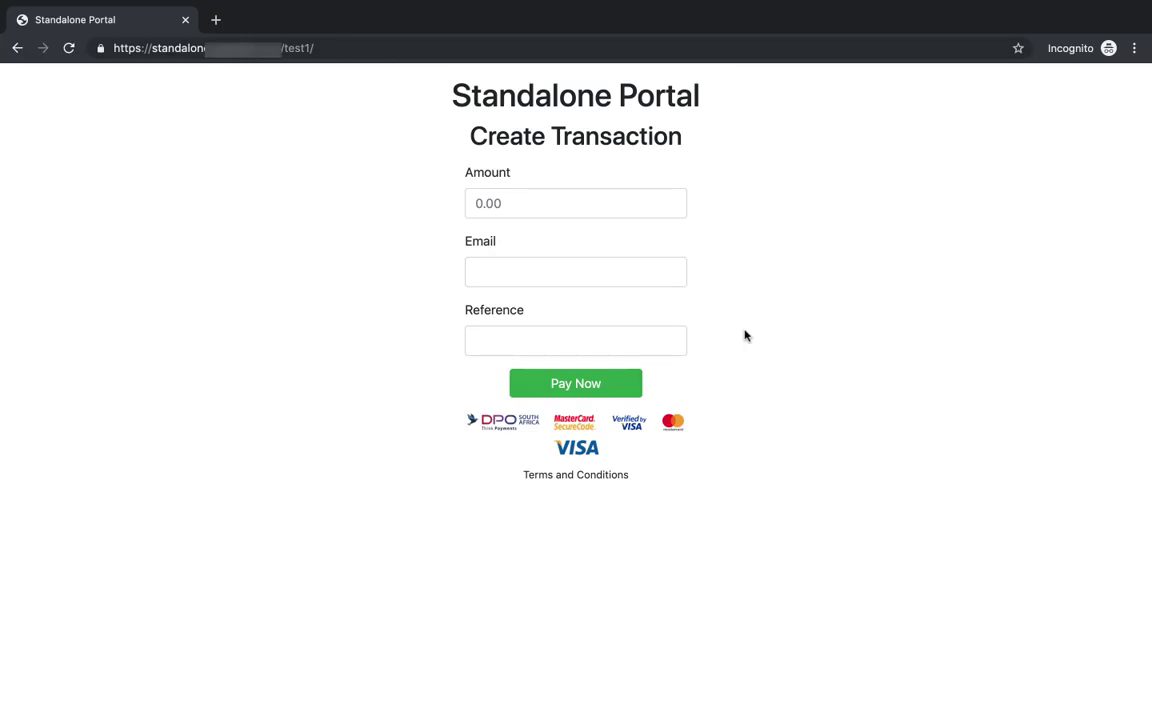
click(68, 48)
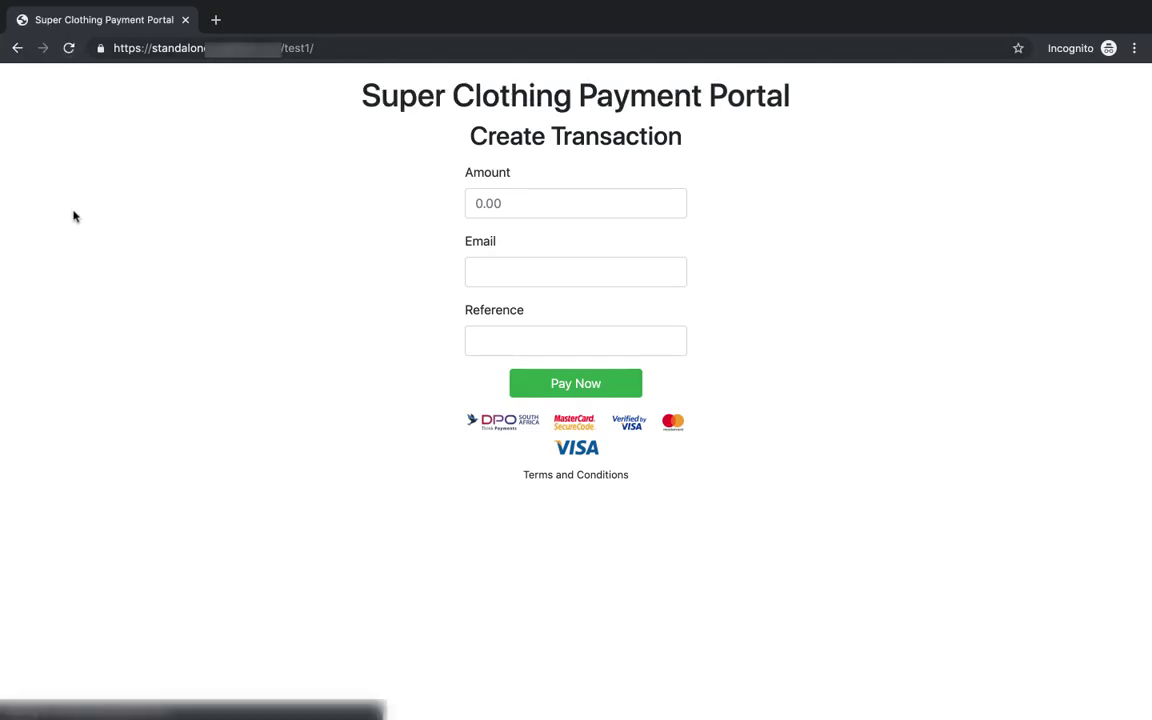
drag(335, 92, 802, 129)
click(822, 135)
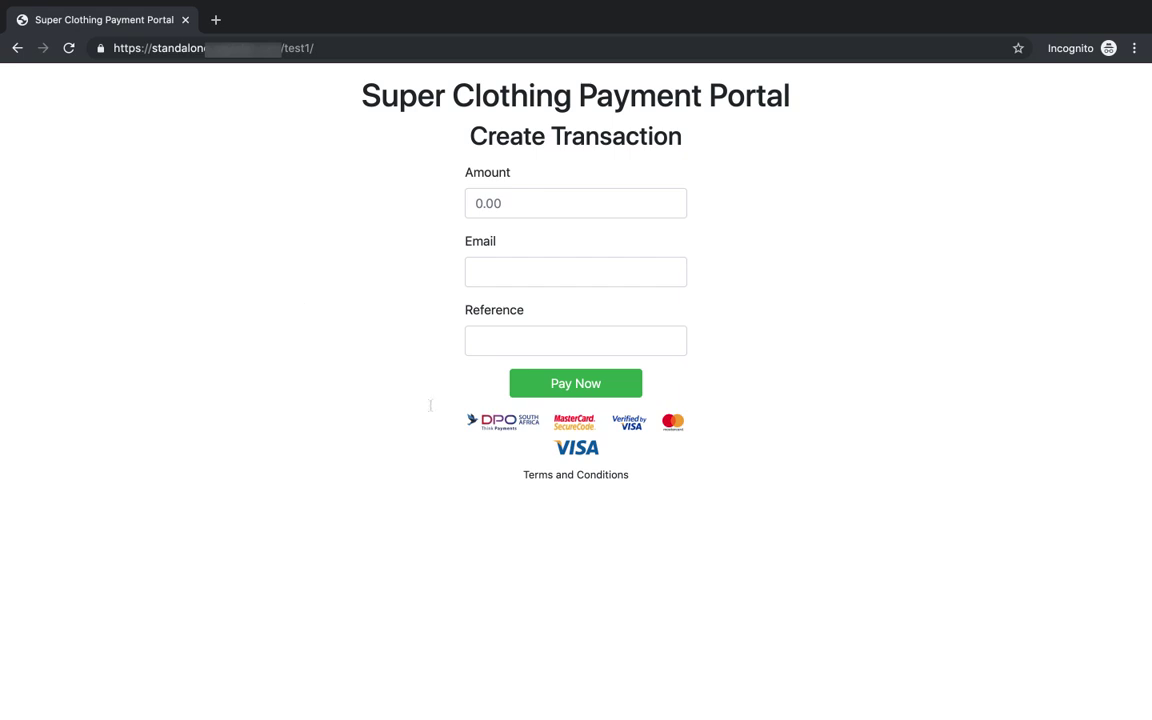
Step: Return to _env.php in the code editor and set the $SiD_Secure_EFT logo variable to true
key(super+Tab)
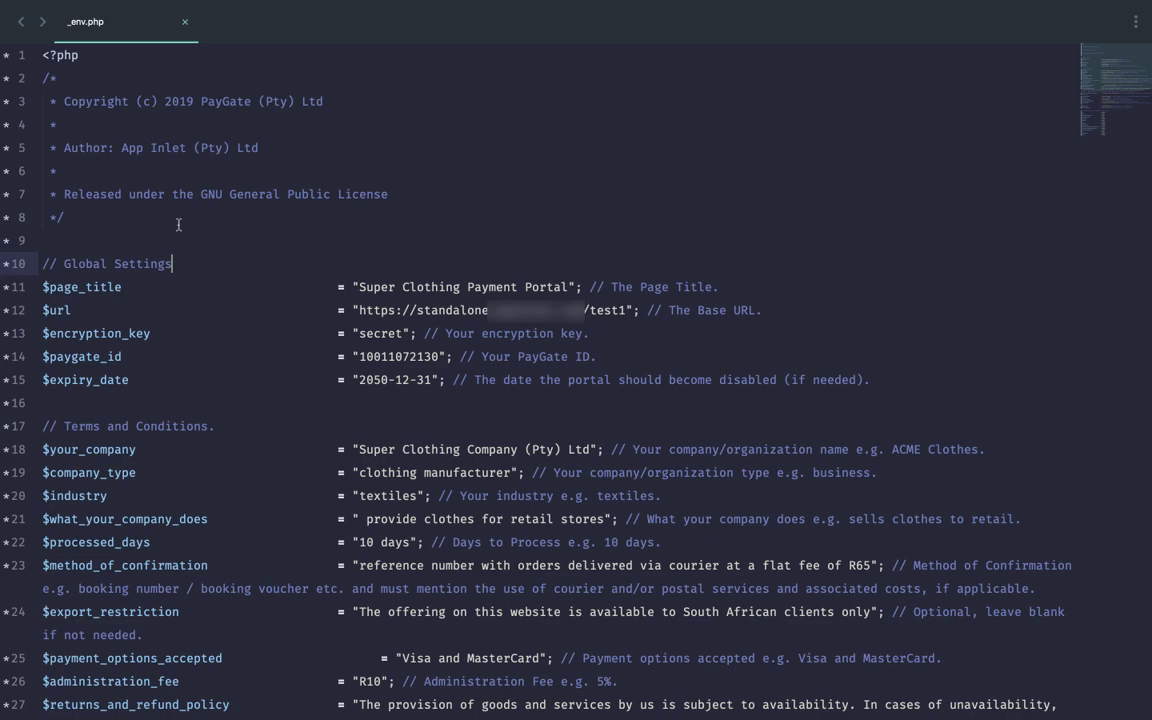
scroll(165, 169, down, 8)
scroll(165, 169, down, 1)
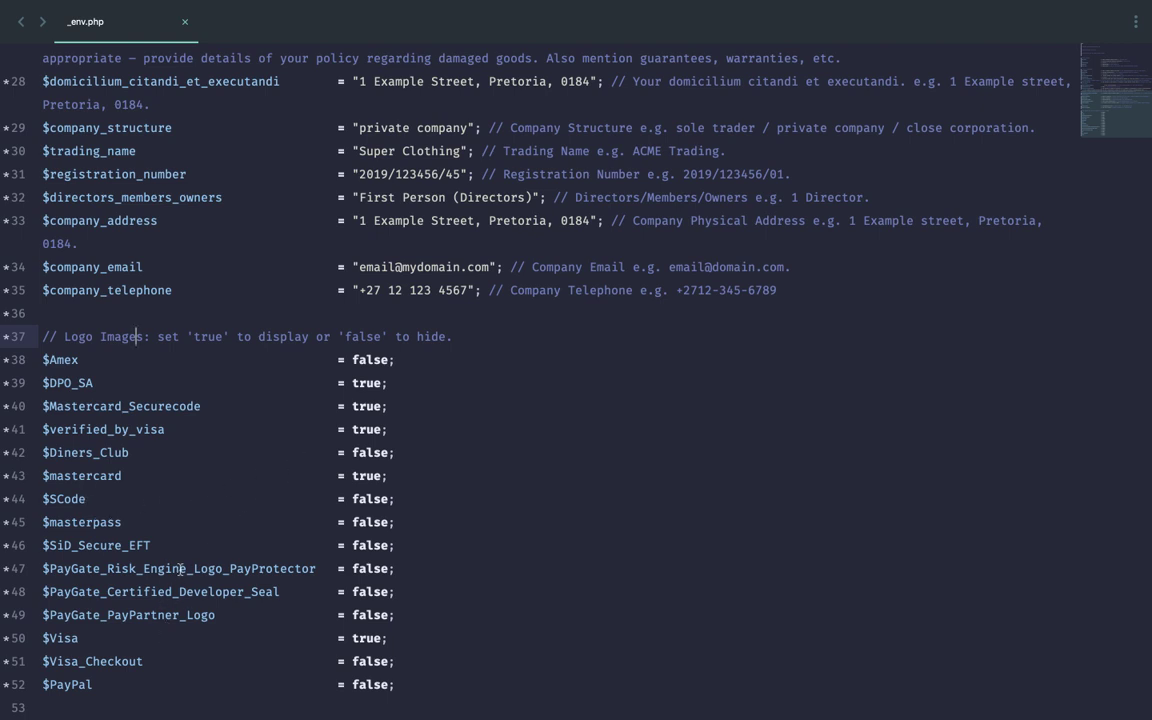
click(121, 545)
double_click(366, 545)
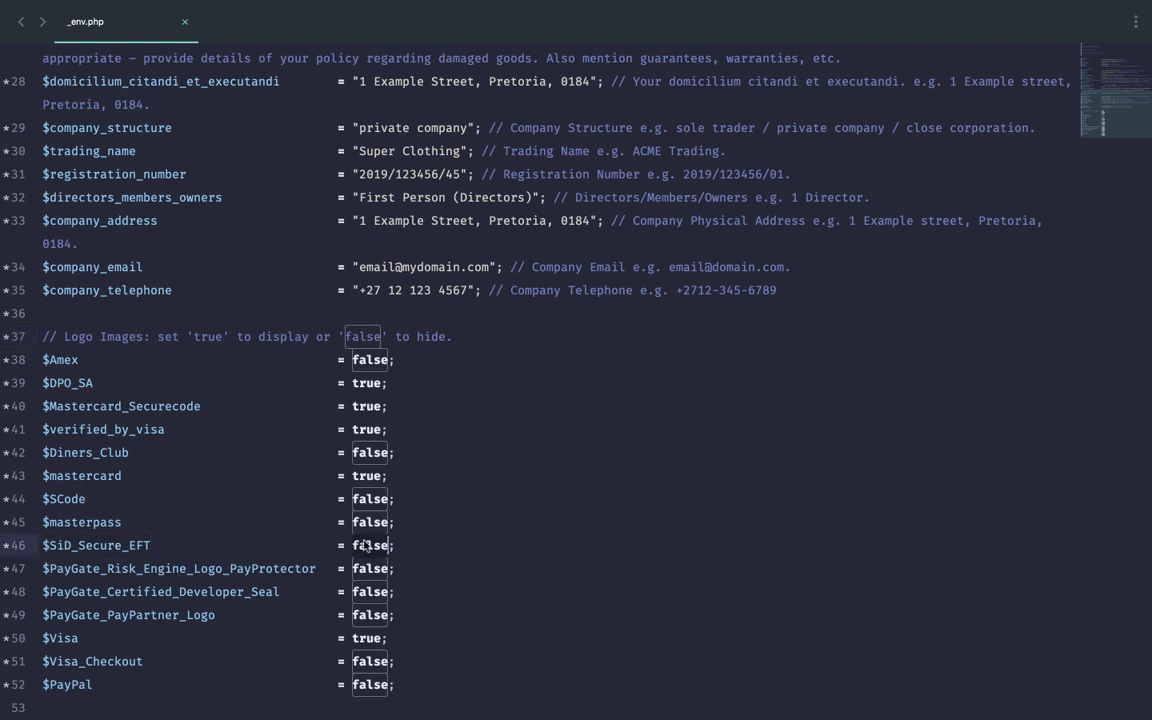
text(true)
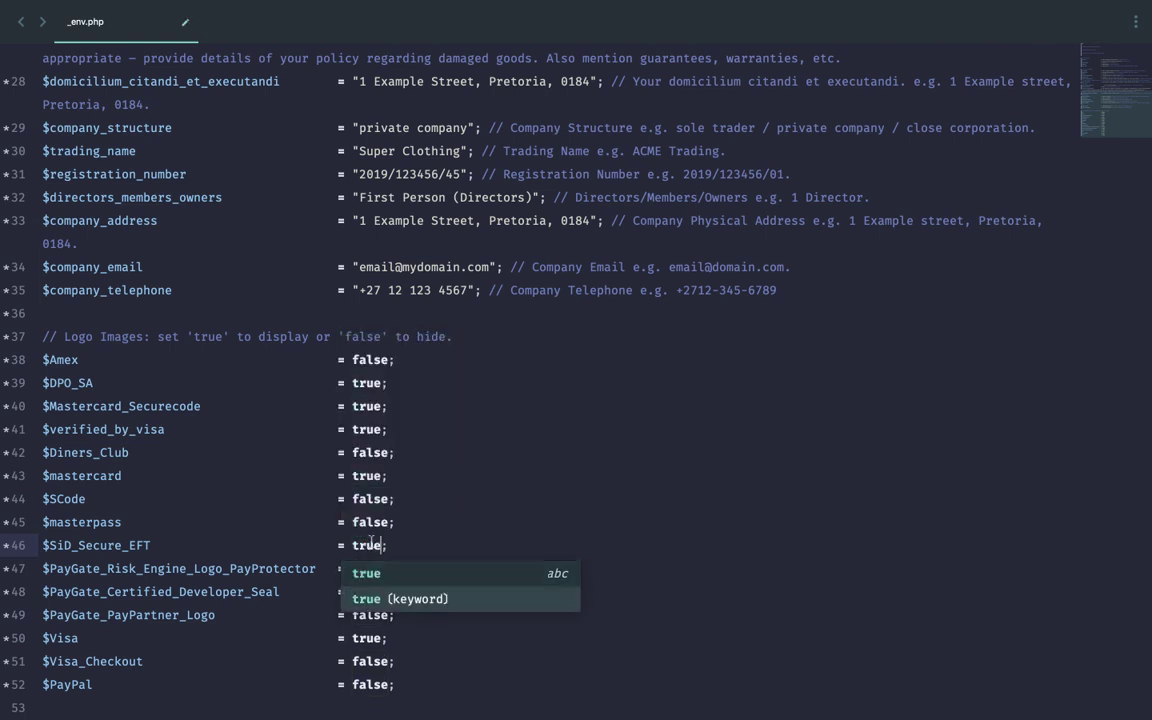
click(466, 500)
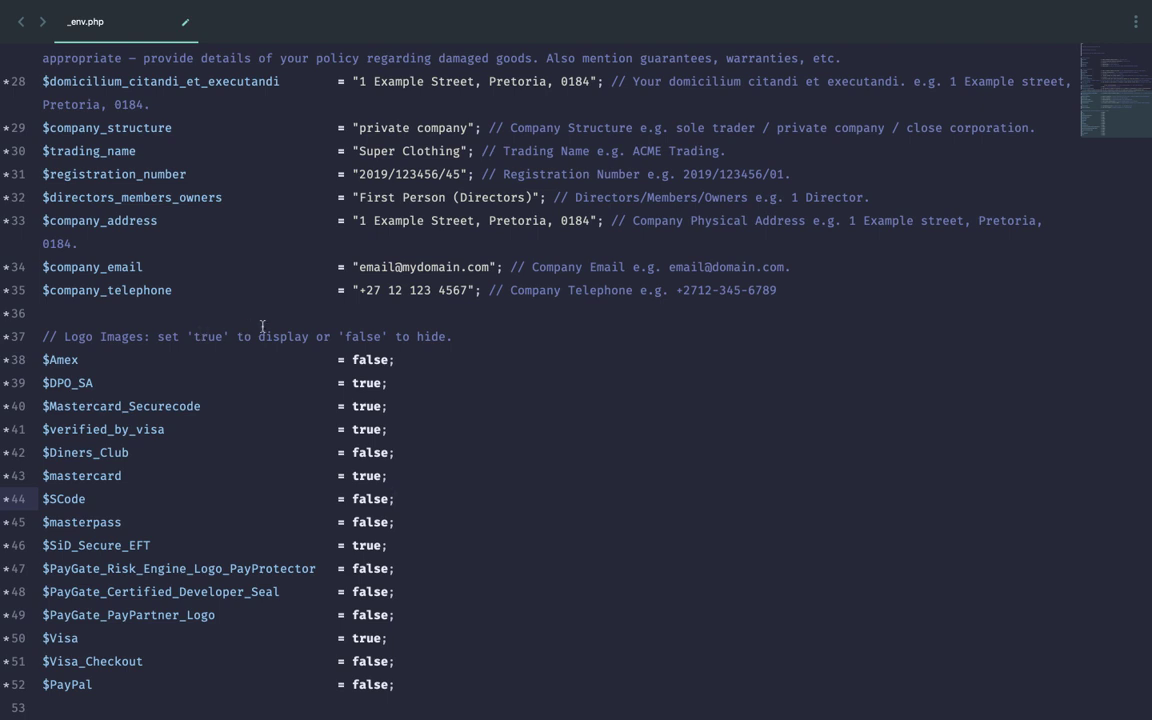
double_click(365, 336)
key(Up)
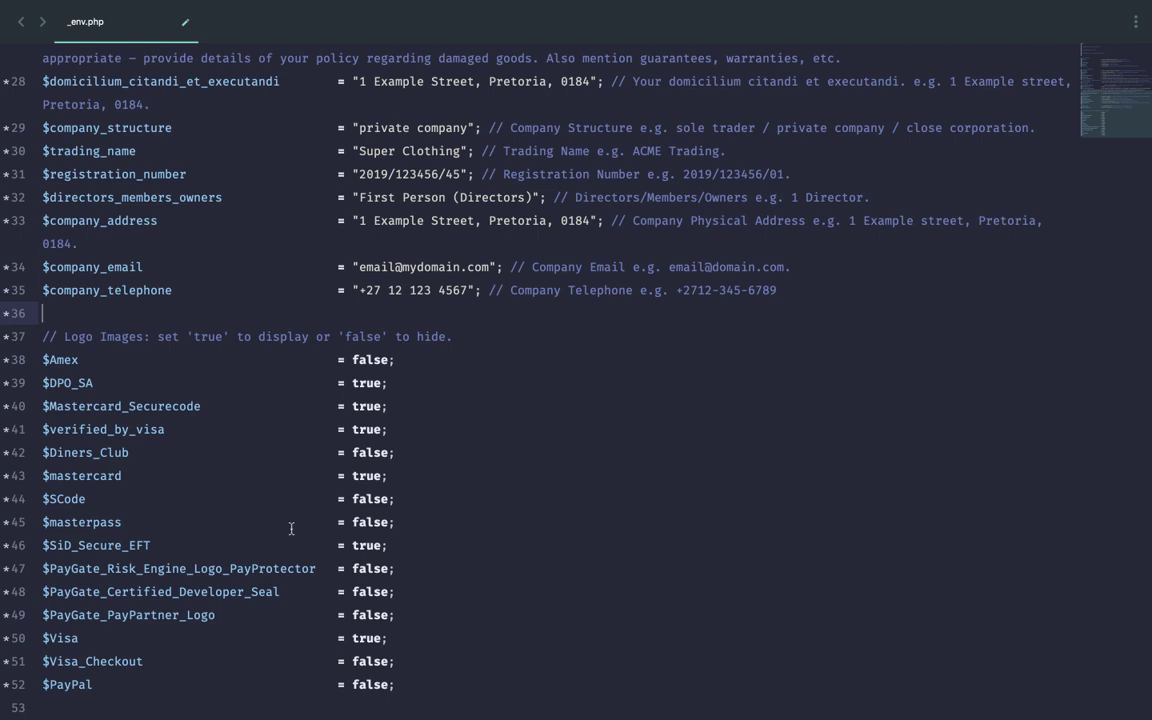
click(564, 455)
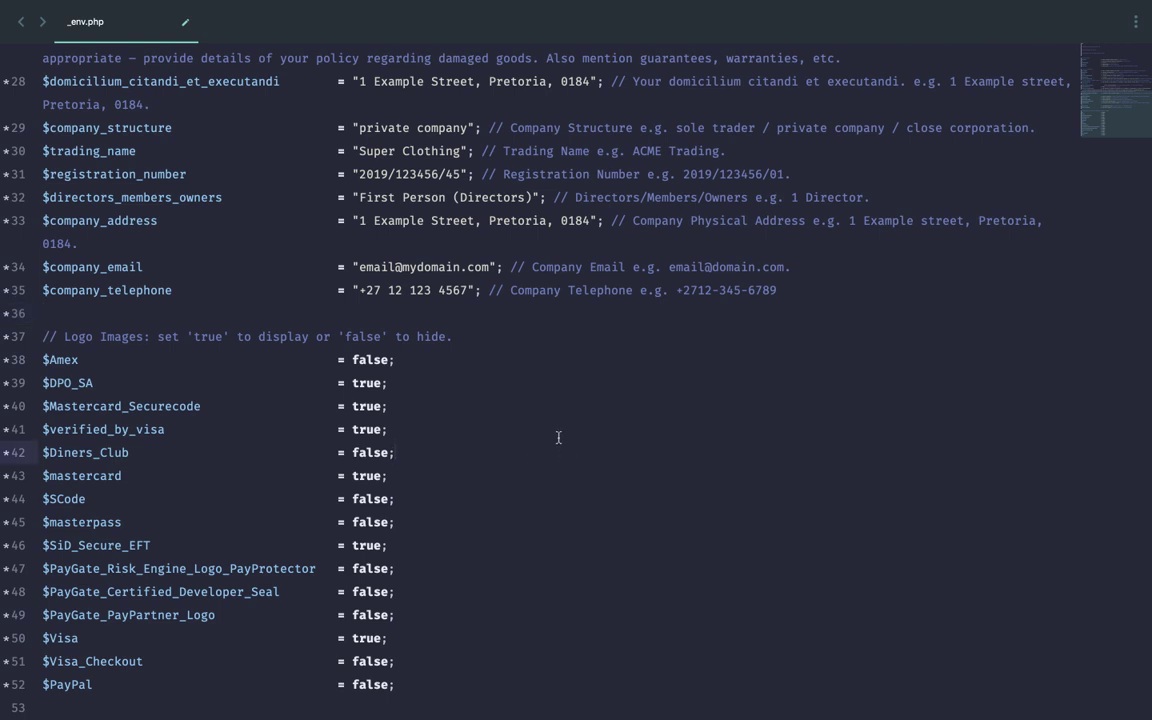
Step: Save _env.php and upload the changed file to the server through the FTP client
key(ctrl+s)
key(super+Tab)
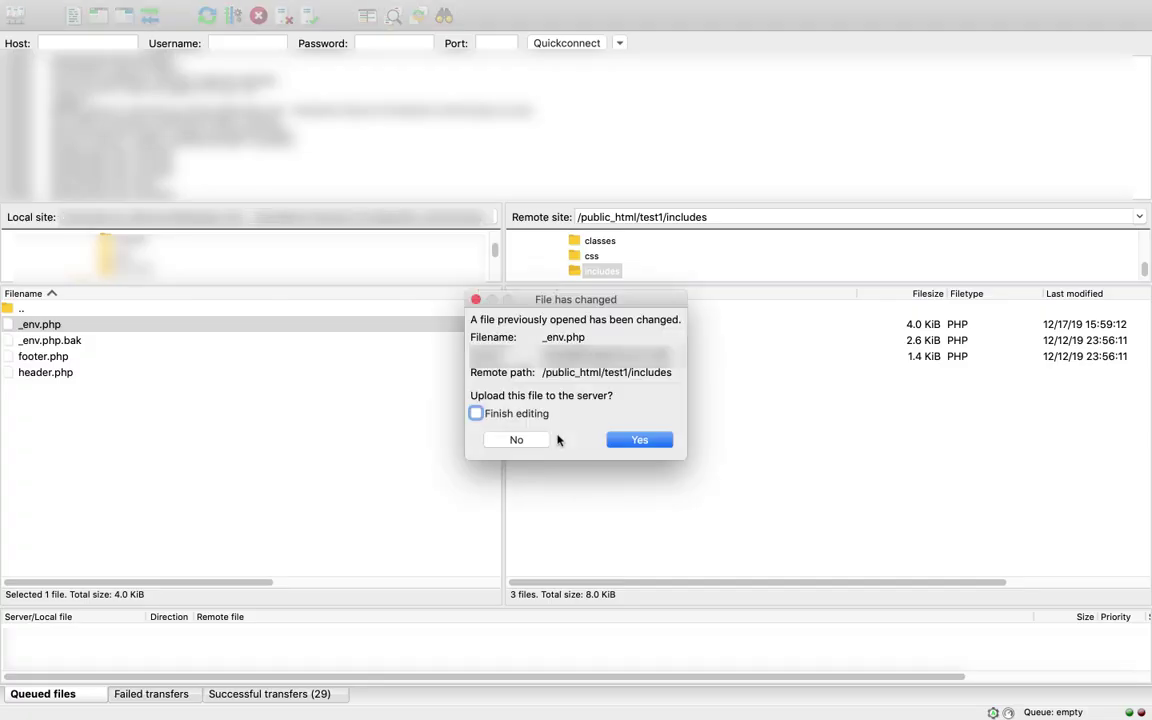
key(Return)
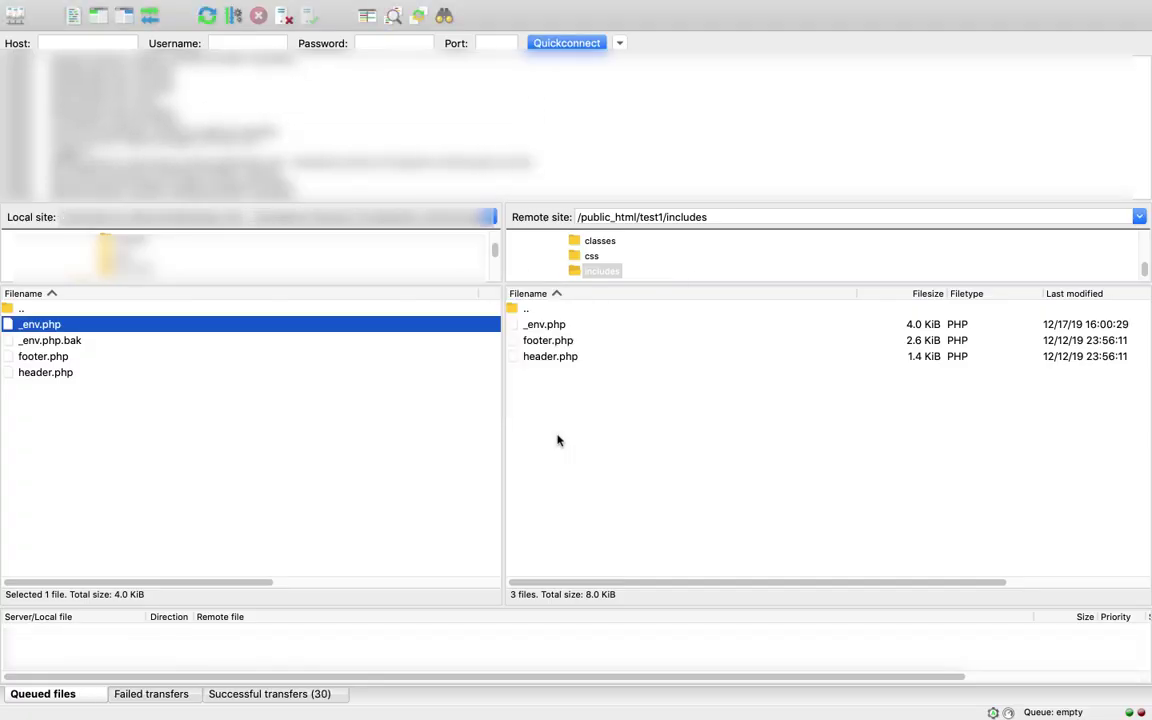
Step: Reload the portal in the browser to check its logos, and read the accepted payment options in its Terms and Conditions
key(super+Tab)
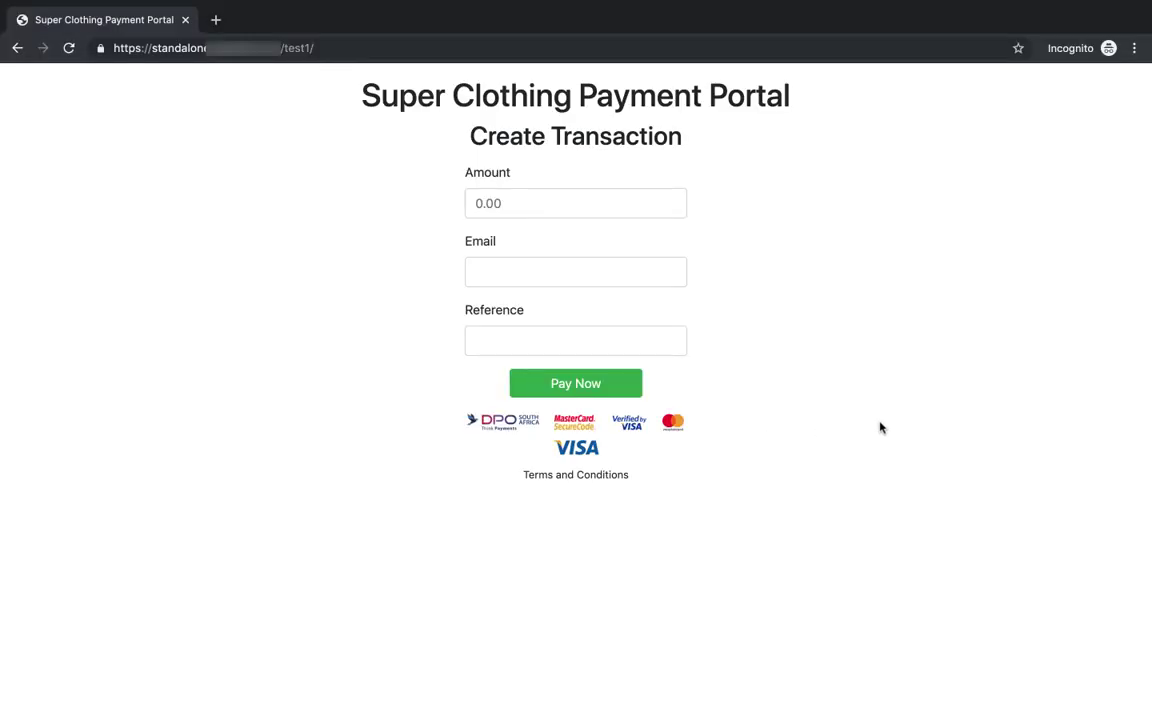
key(super+r)
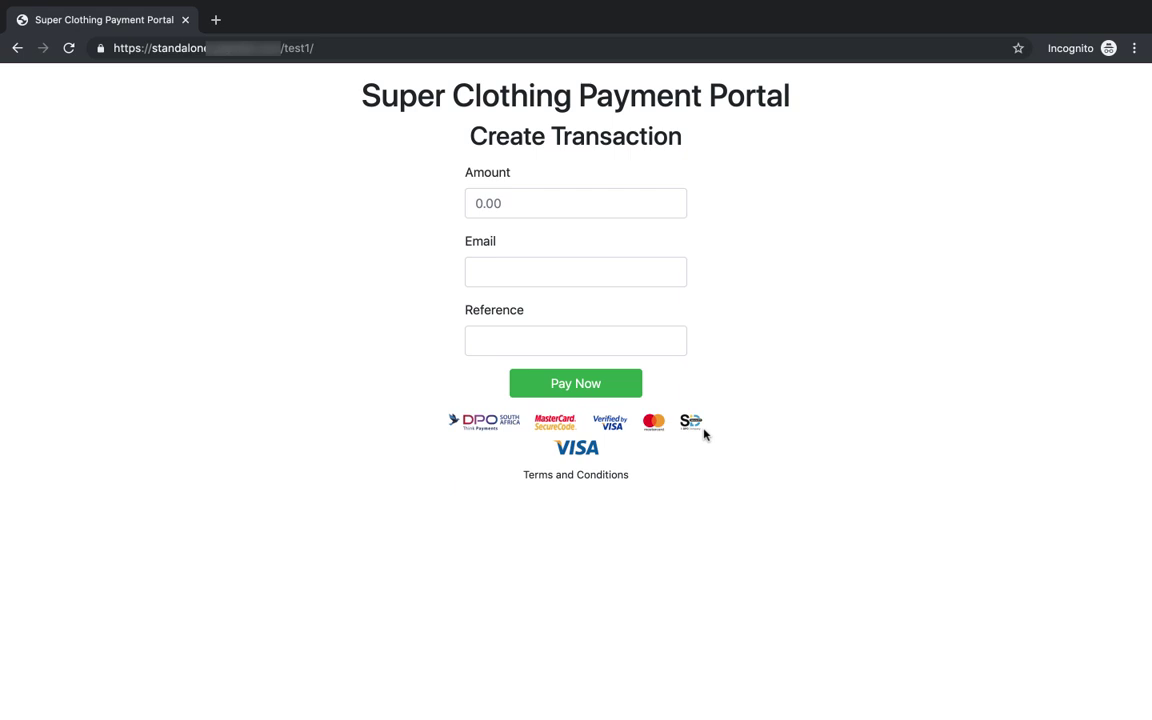
click(599, 475)
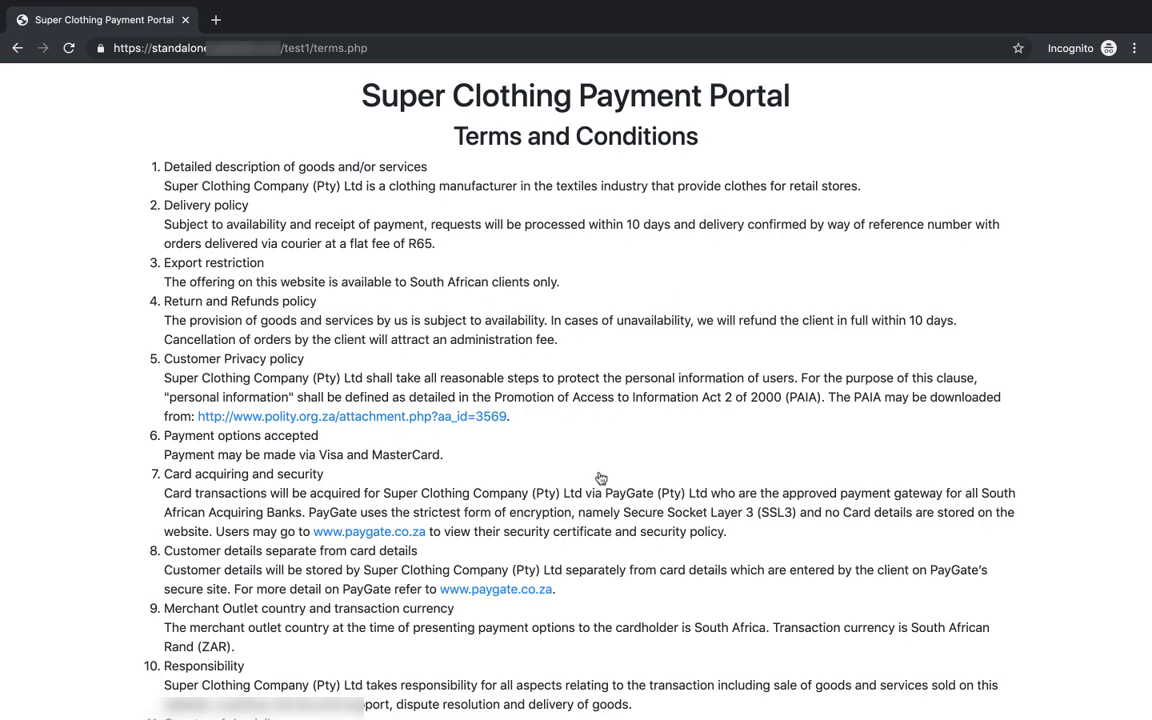
scroll(458, 476, down, 5)
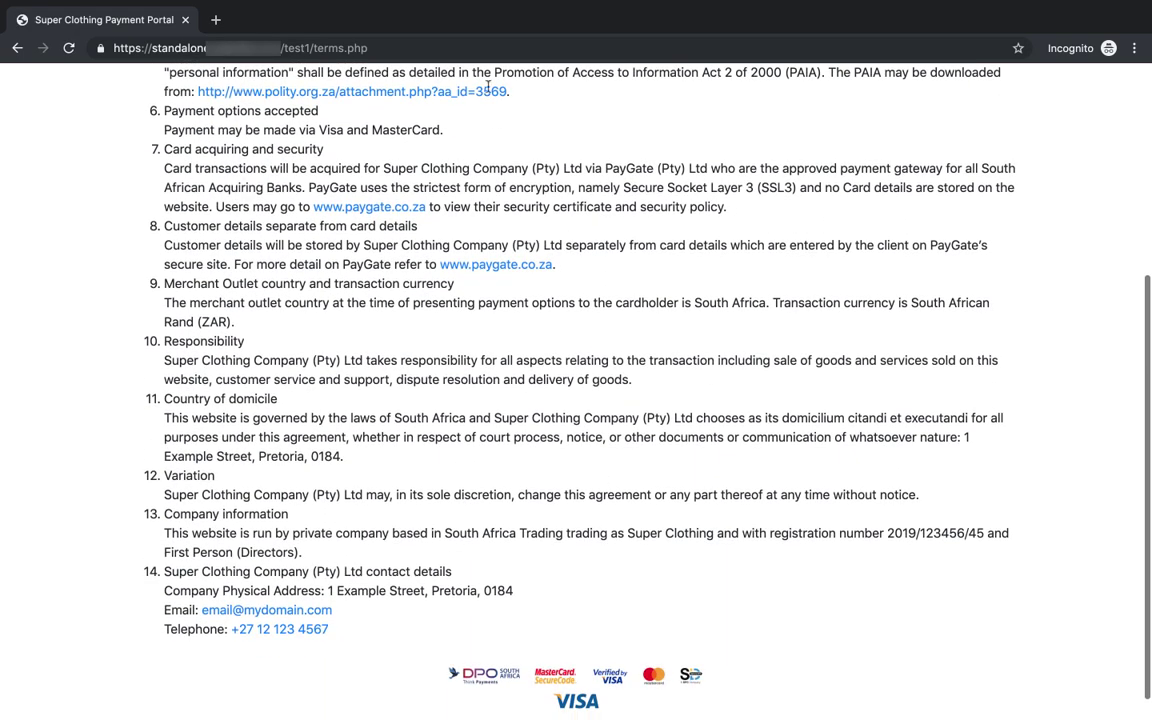
drag(466, 127, 150, 121)
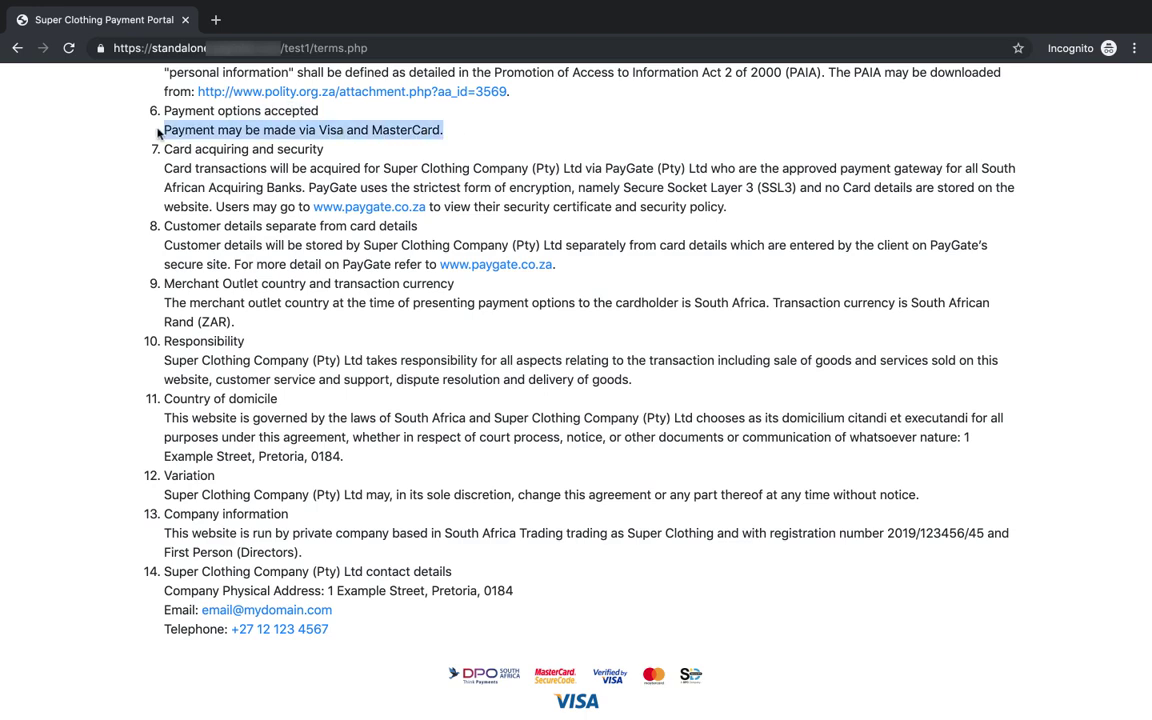
scroll(420, 150, up, 5)
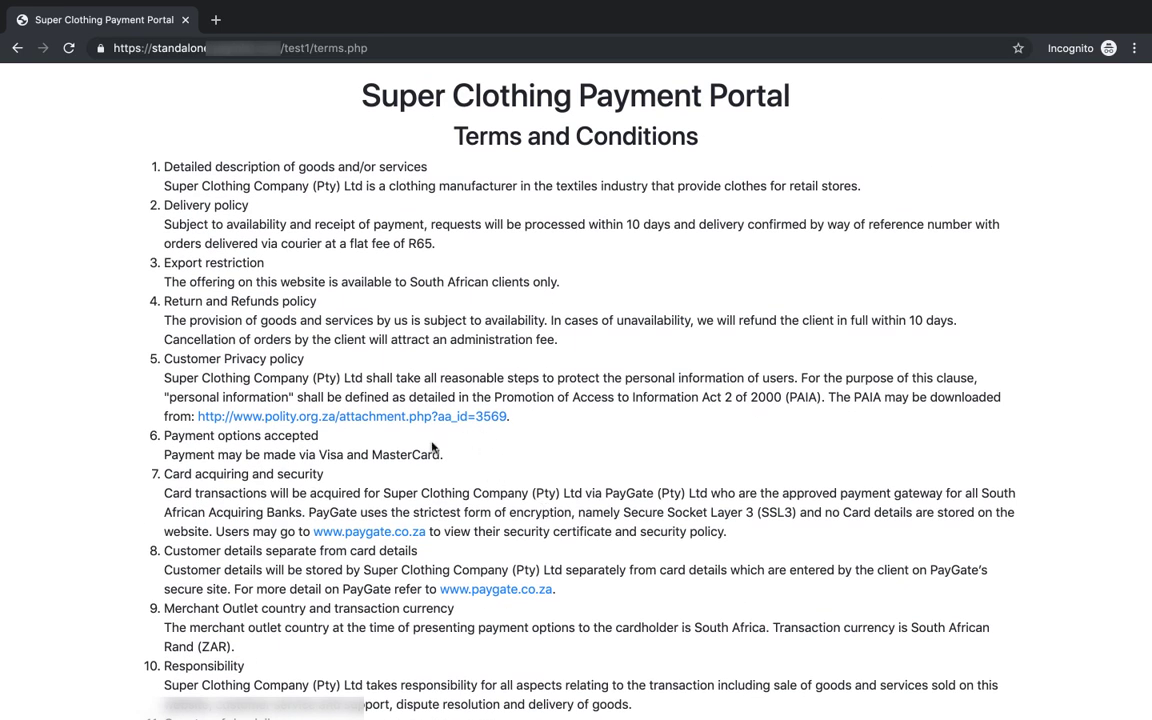
double_click(357, 455)
Step: Switch to _env.php in the code editor and change the $payment_options_accepted value to "Visa, MasterCard and SiD Secure EFT"
key(alt+Tab)
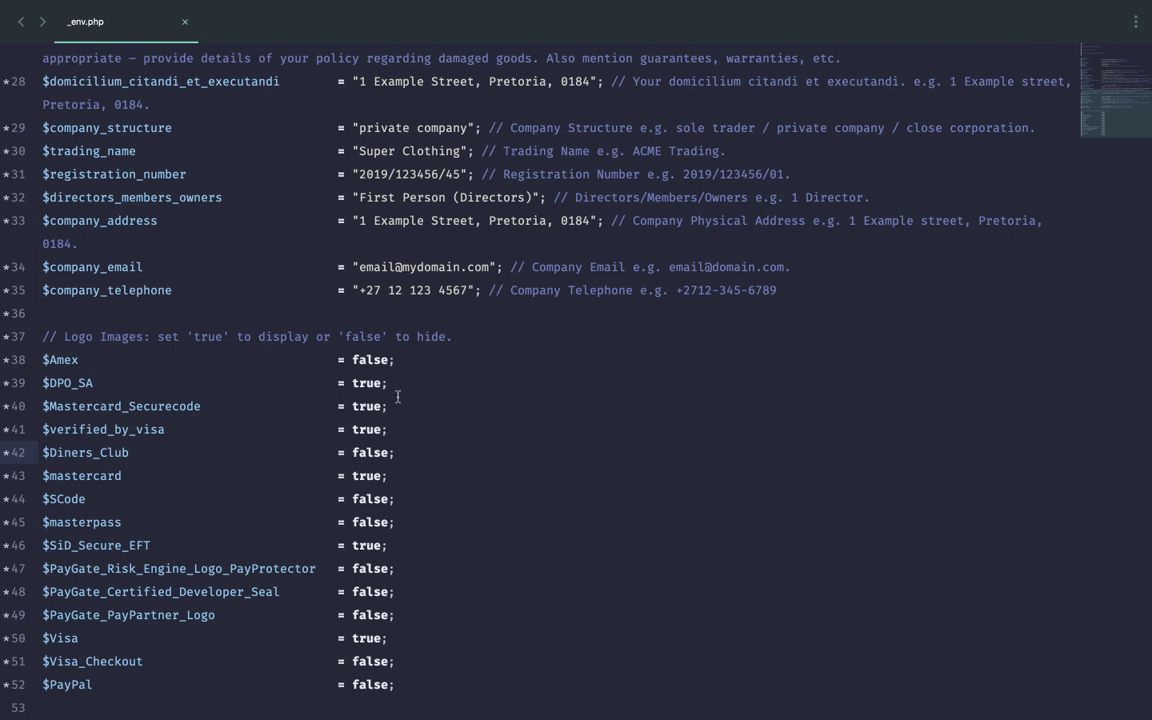
key(ctrl+z)
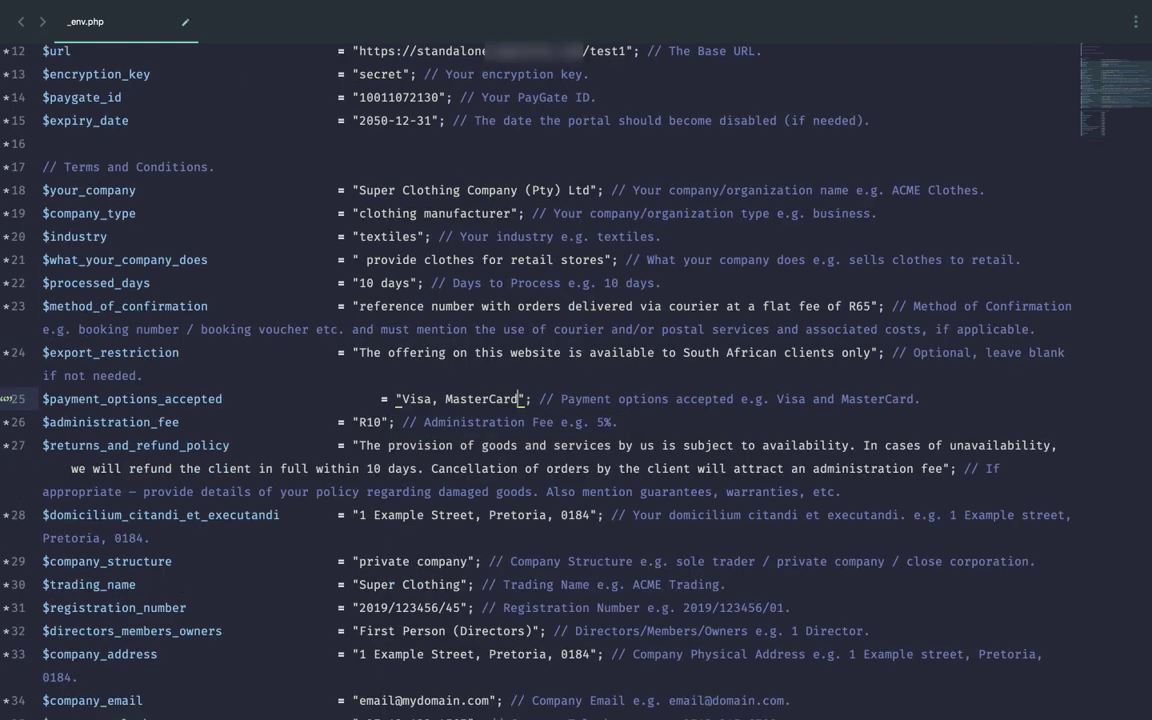
text(and SiD_Secure_EFT)
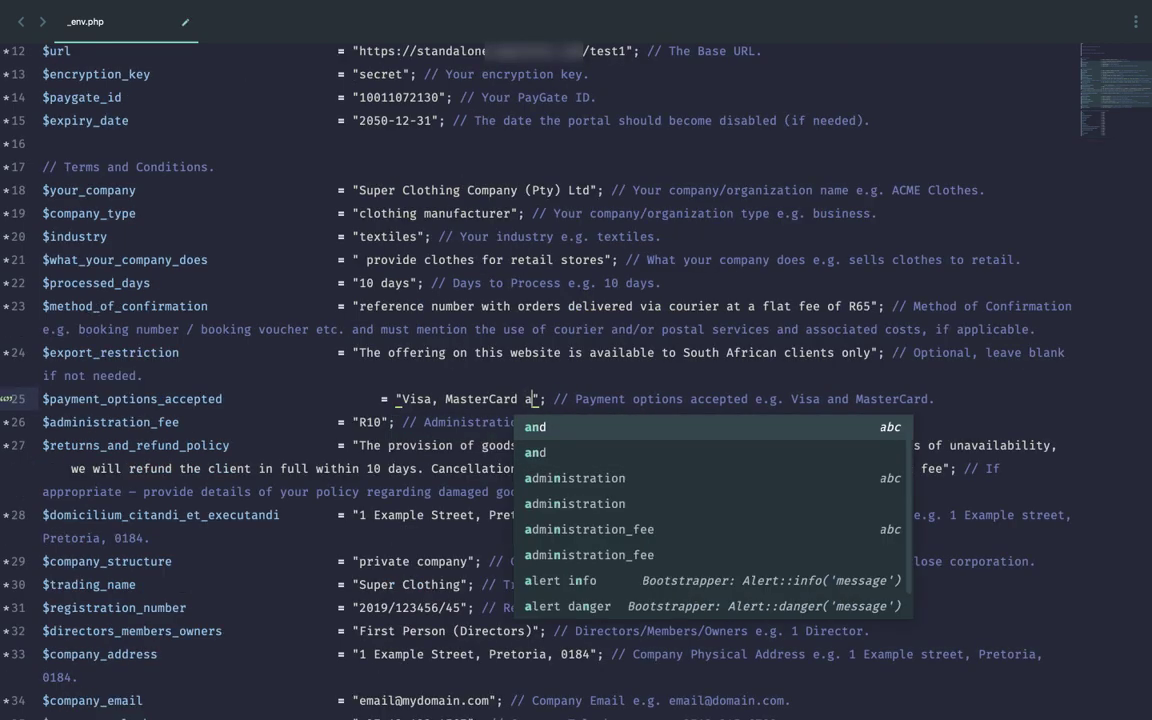
key(Left)
key(Left)
key(Left)
key(Left)
key(Left)
key(Left)
key(Left)
key(Left)
key(Left)
key(Left)
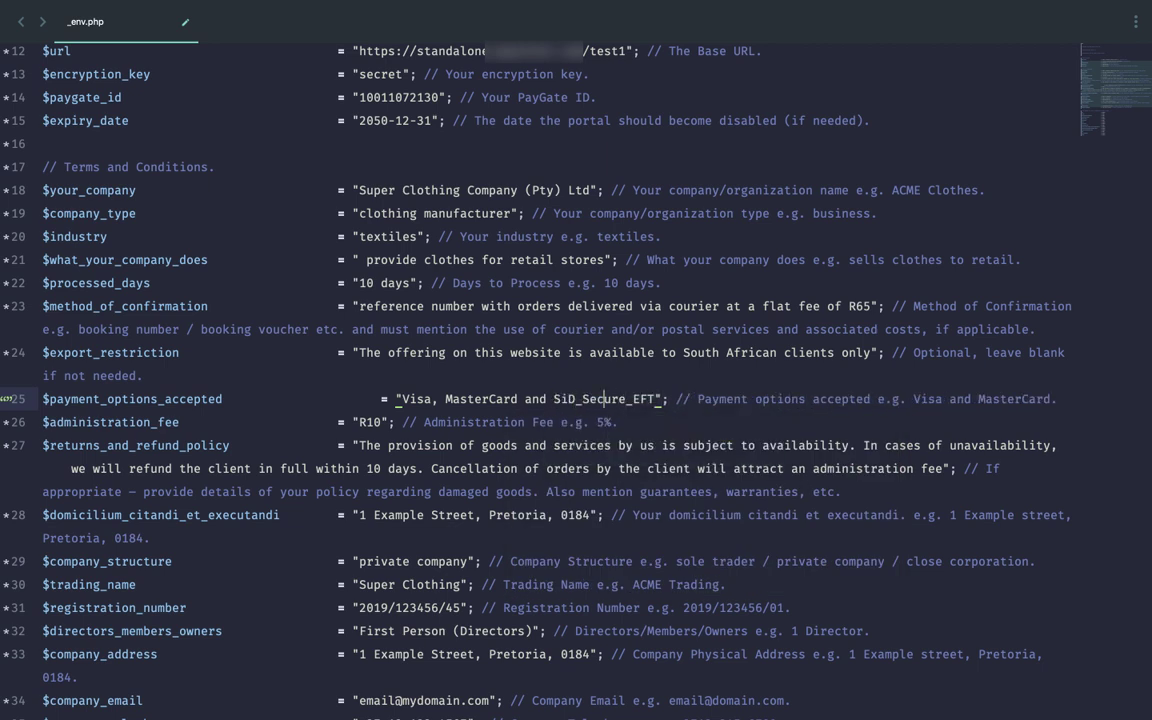
key(BackSpace)
key(Right)
key(Right)
key(Right)
key(Right)
key(Right)
key(Right)
key(Right)
key(Right)
key(Right)
key(Left)
key(BackSpace)
click(356, 306)
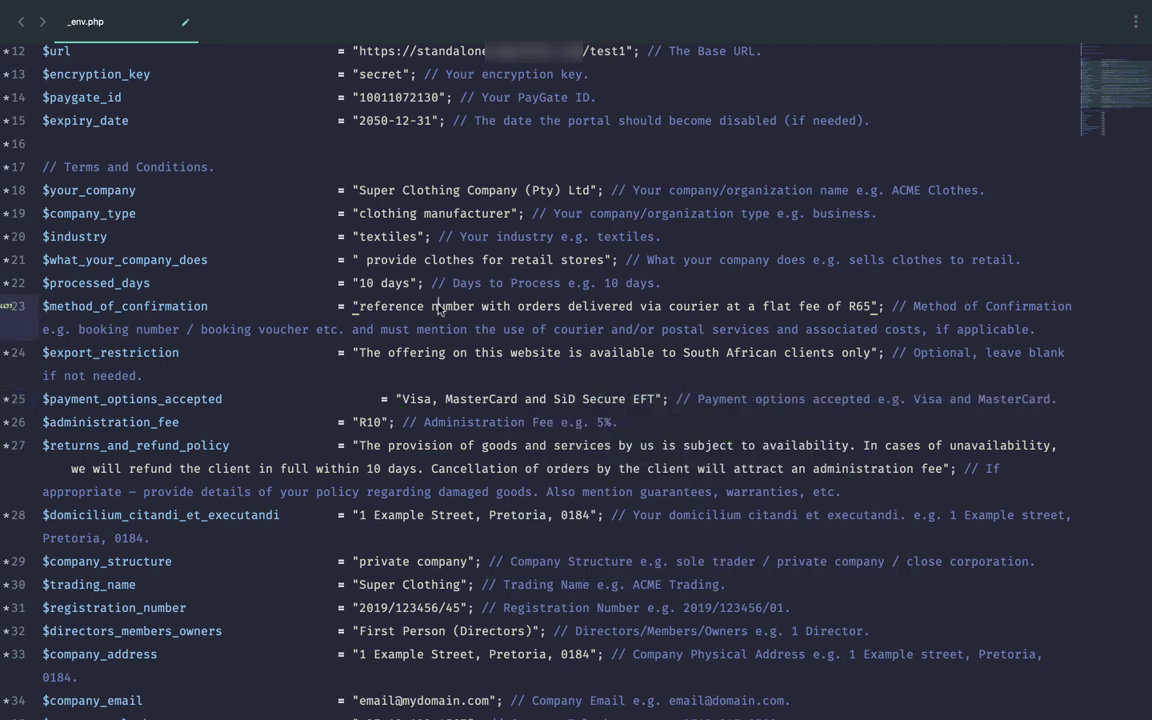
Step: Remove the extra spaces before the equals sign of $payment_options_accepted to align it with the other variables
click(379, 399)
key(BackSpace)
key(BackSpace)
key(BackSpace)
key(BackSpace)
key(BackSpace)
key(BackSpace)
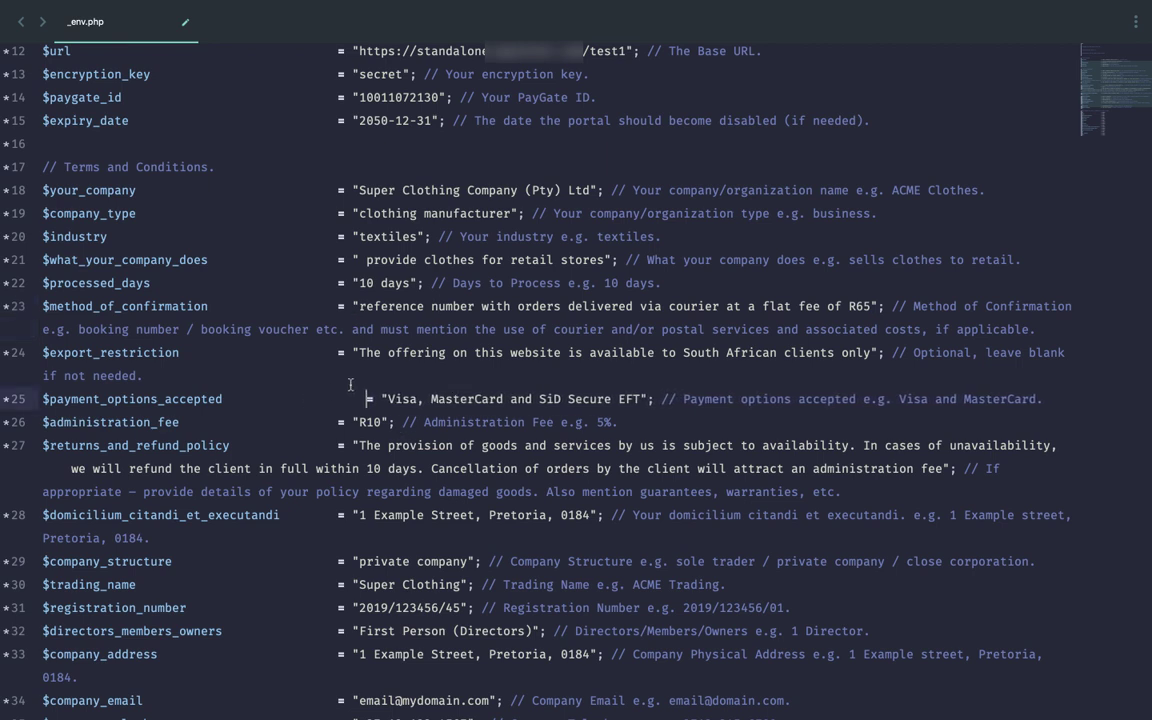
key(BackSpace)
key(BackSpace)
key(BackSpace)
key(BackSpace)
key(Up)
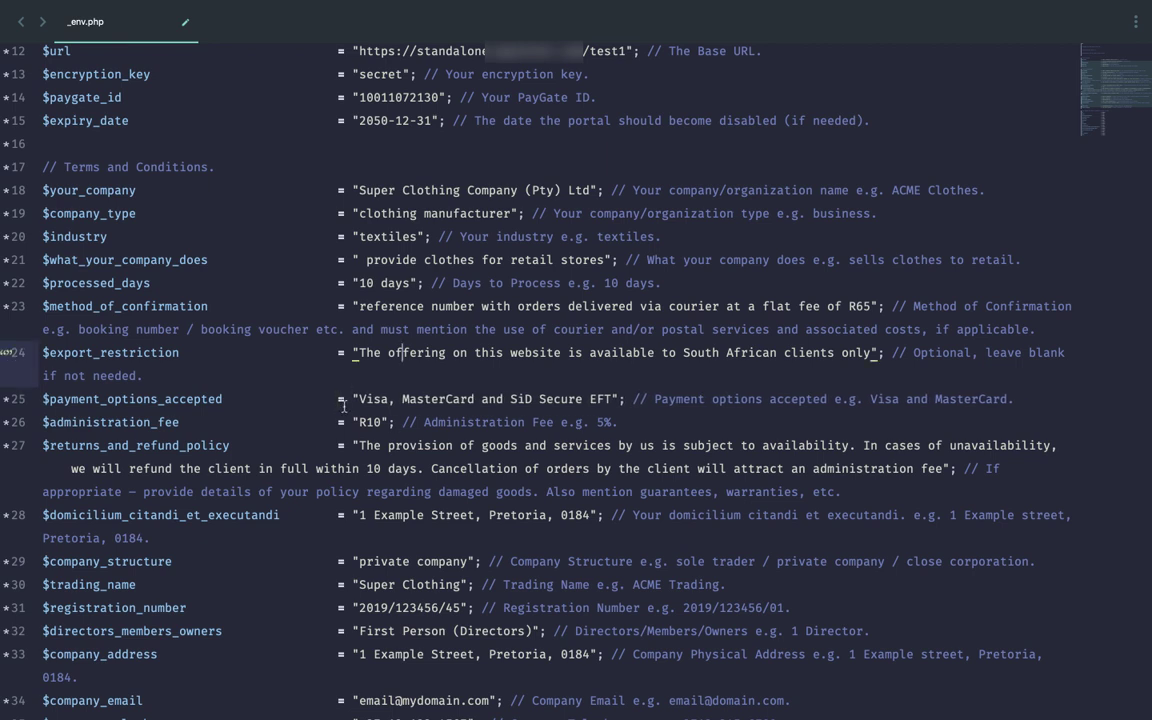
Step: Delete the closing quotation mark of the $export_restriction value and put it back
click(357, 353)
click(878, 340)
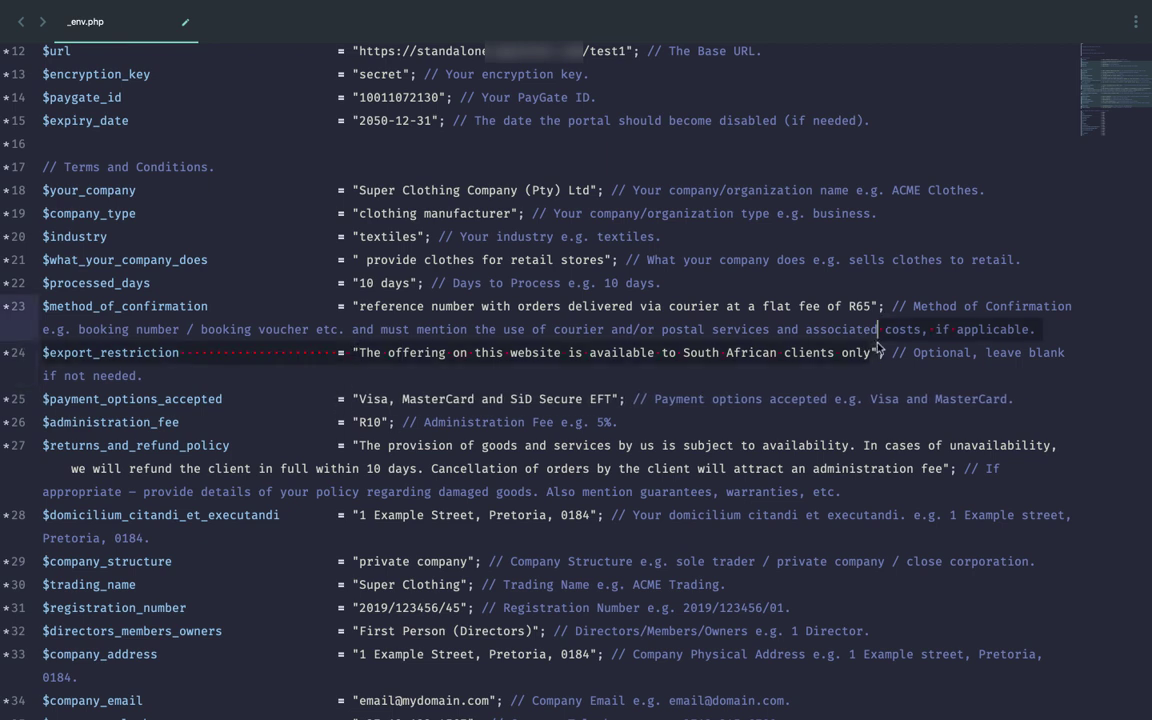
click(877, 346)
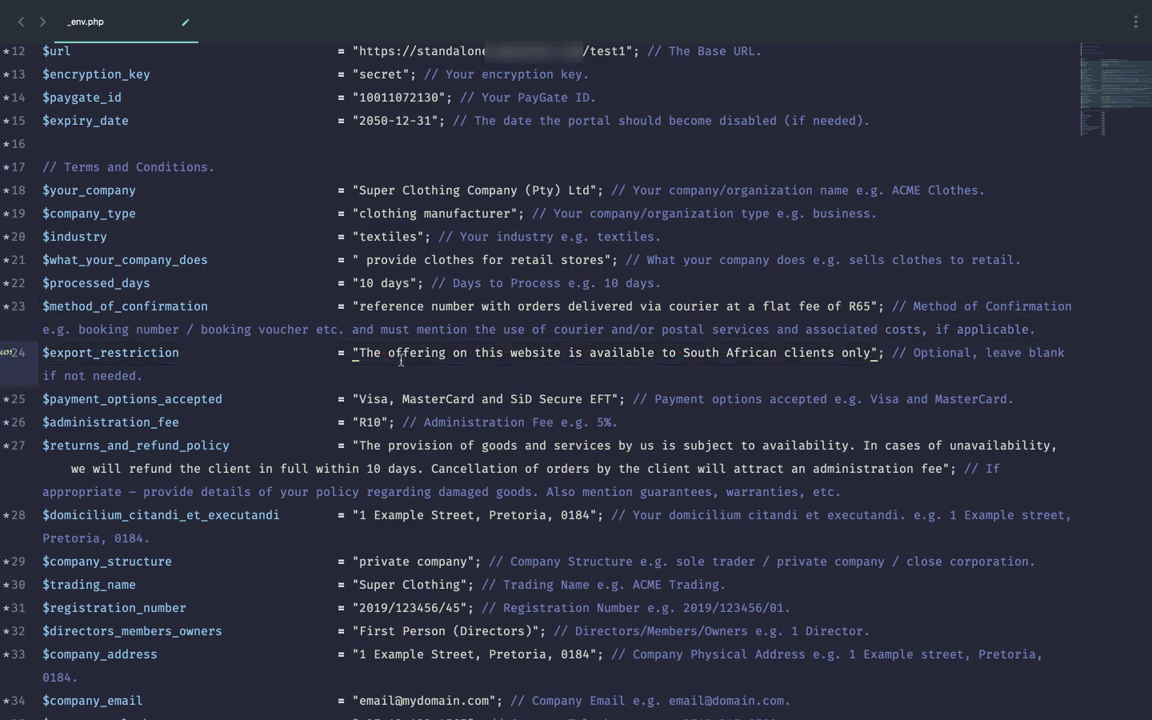
key(Delete)
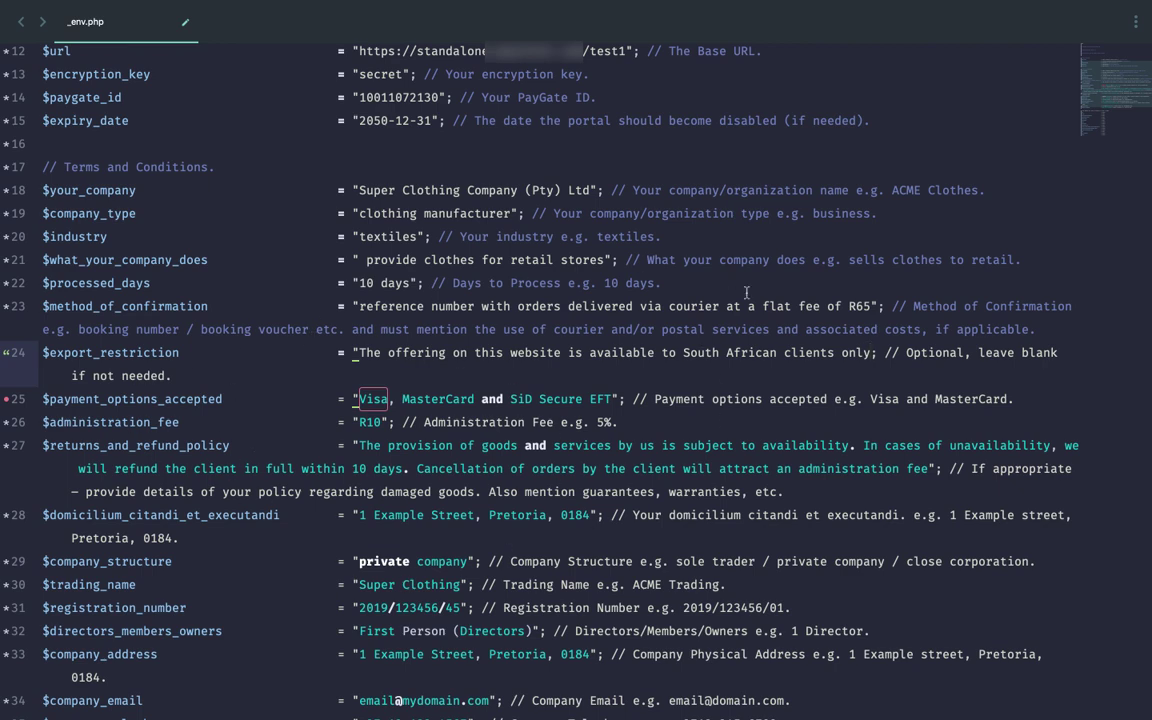
text(")
click(534, 330)
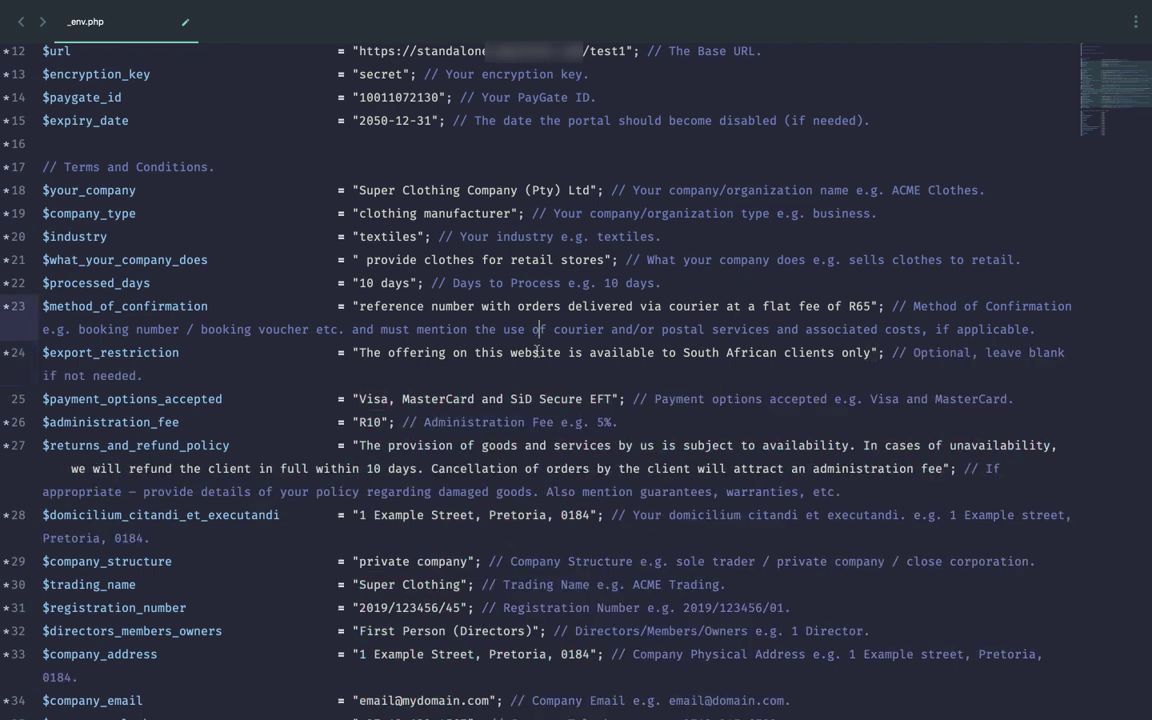
click(537, 352)
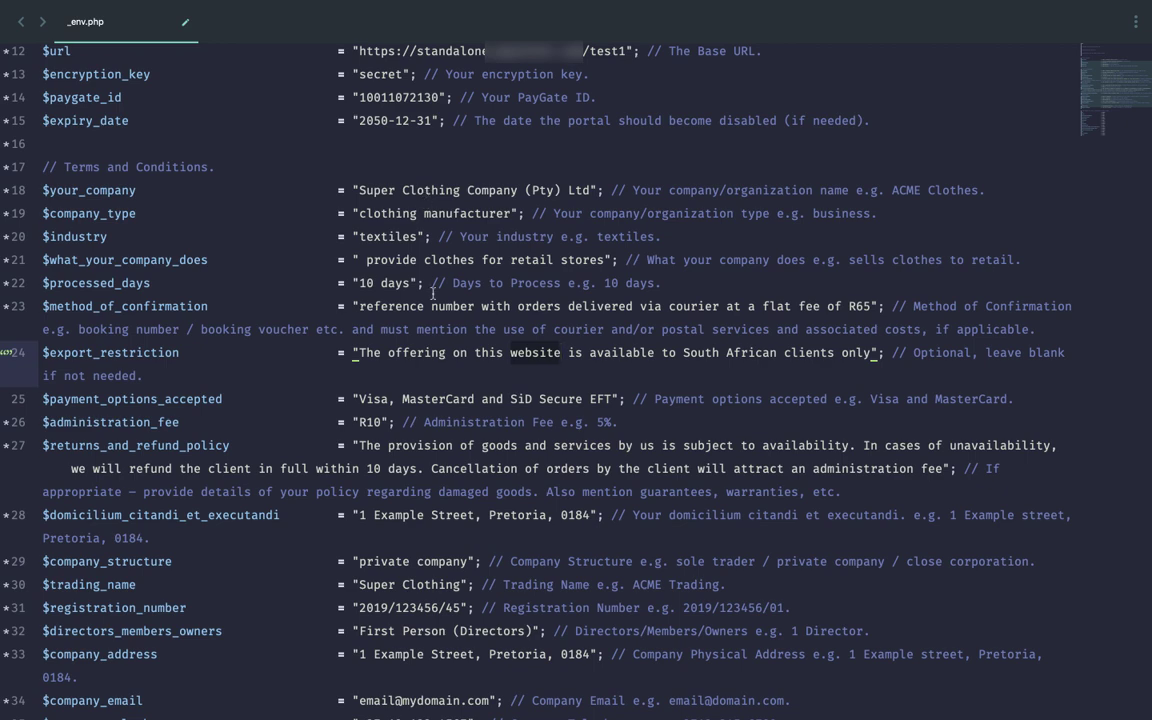
Step: Save the payment options edit in _env.php and upload the file to the server again
click(500, 399)
scroll(495, 370, down, 1)
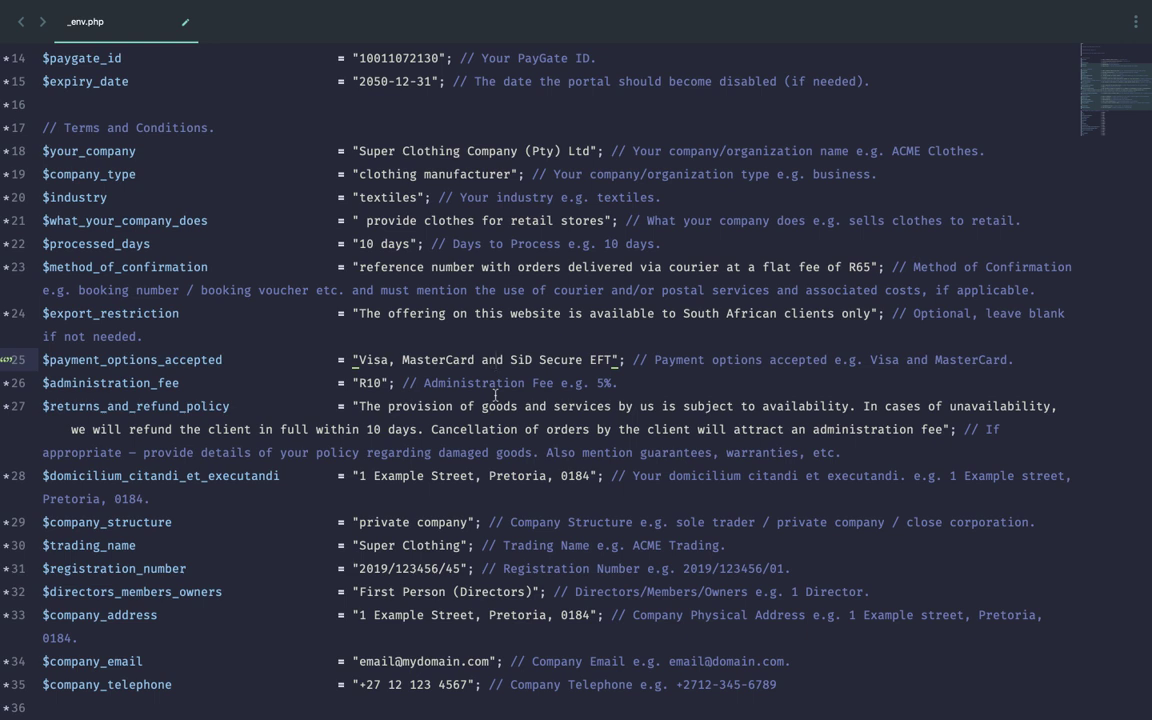
click(475, 314)
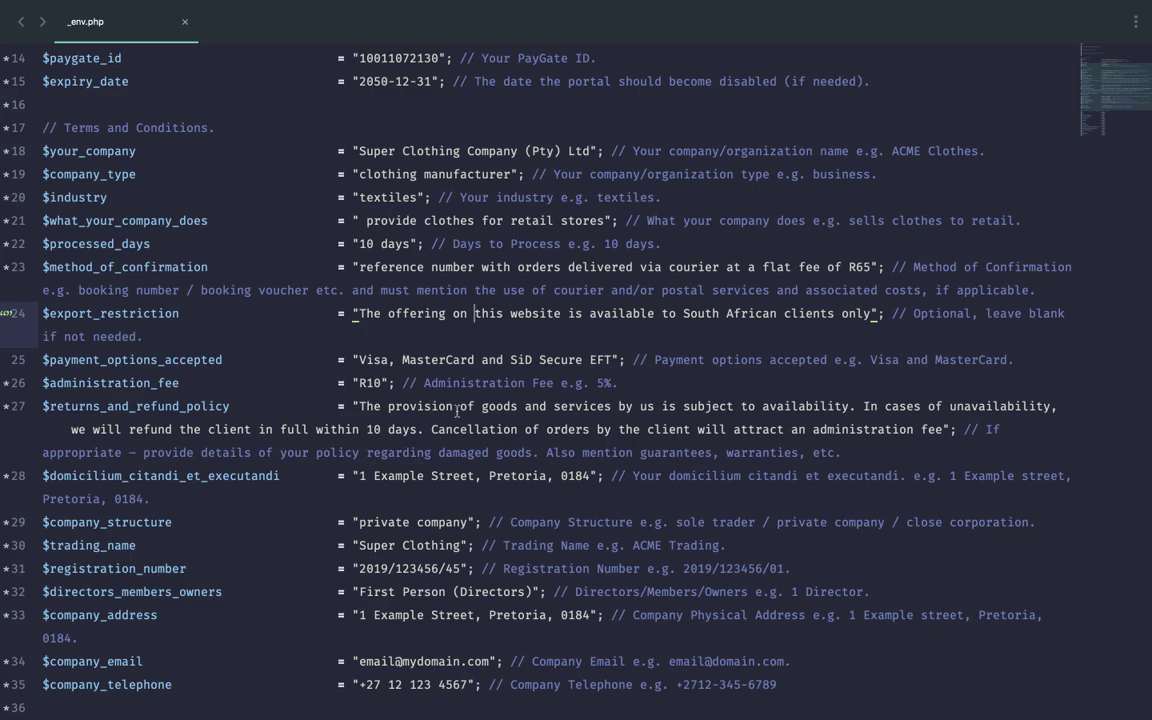
key(super+s)
key(Return)
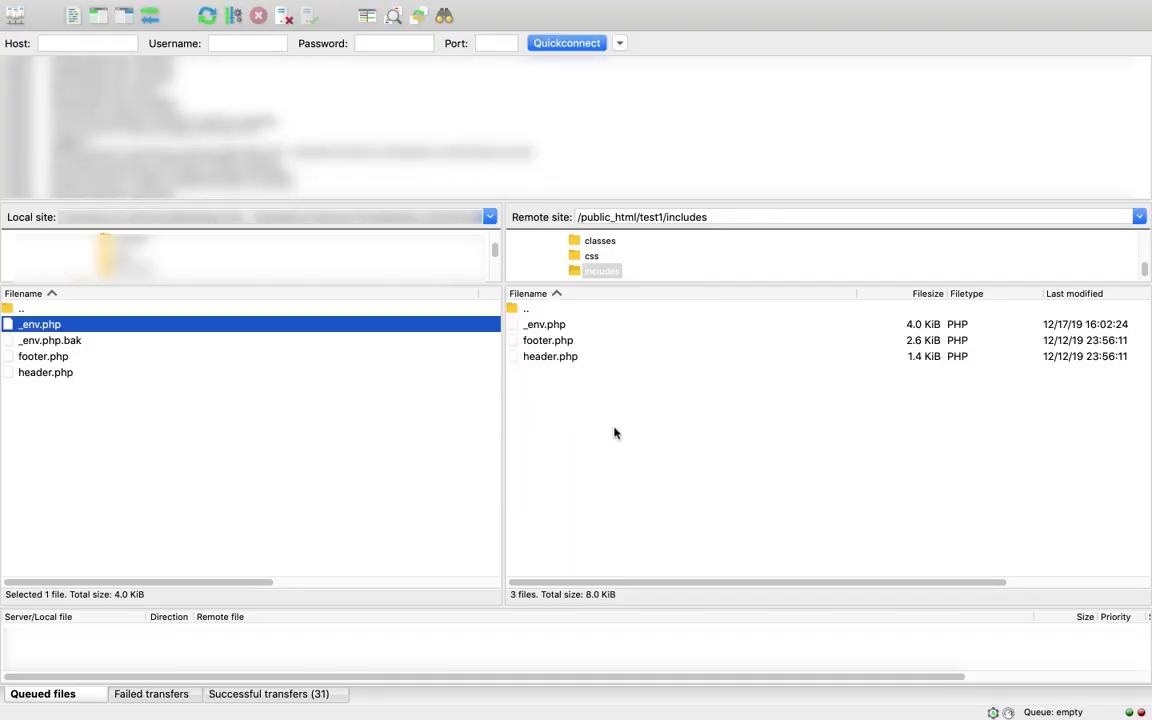
Step: Reload the Terms and Conditions page in the browser to check the payment options, and return to _env.php in the code editor
key(super+Tab)
key(super+r)
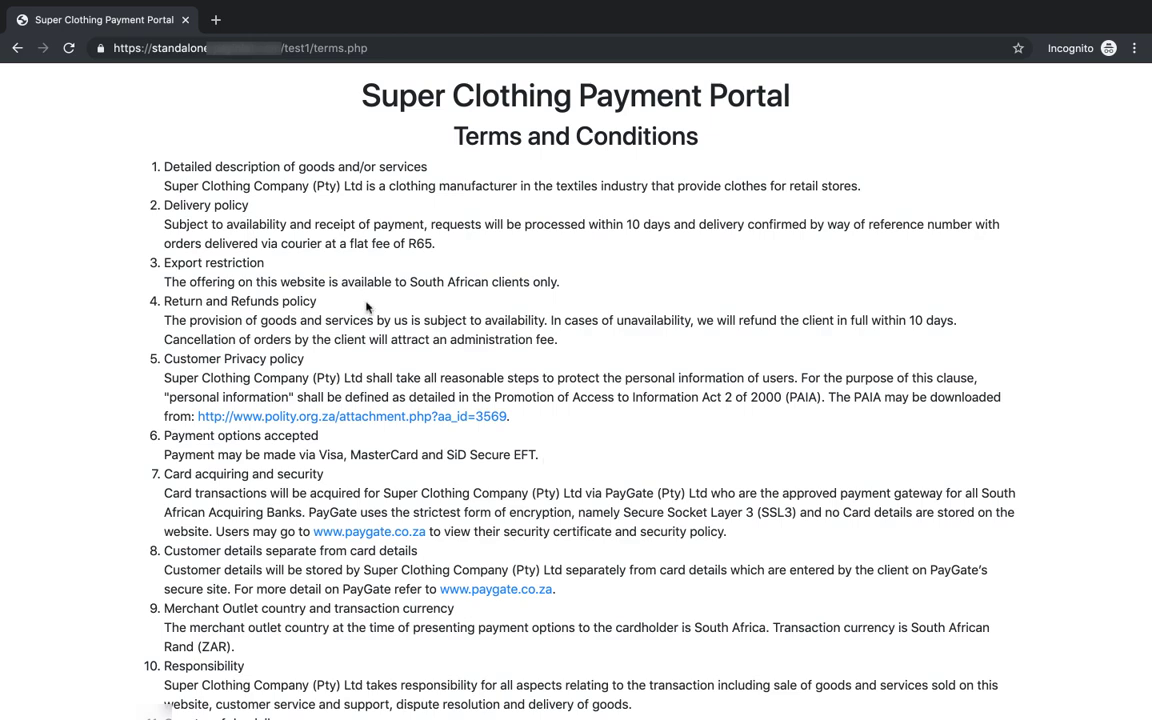
key(super+Tab)
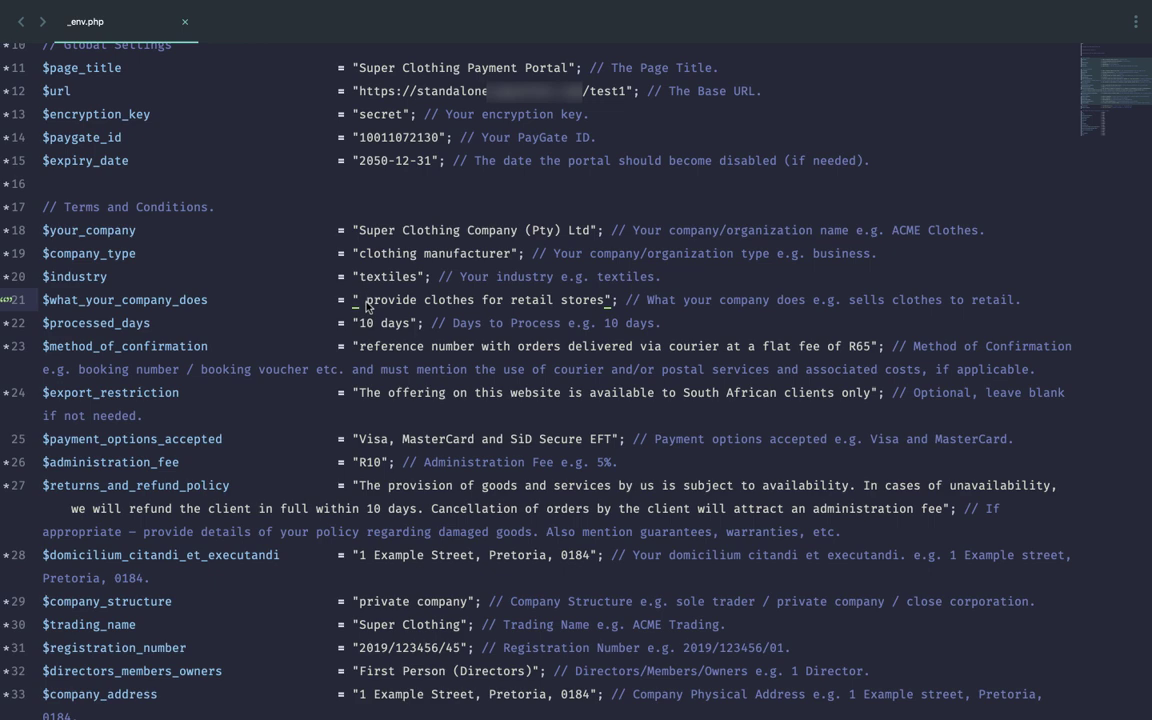
Step: Remove the leading space from the $what_your_company_does value in _env.php and review the remaining Terms and Conditions variables
click(366, 304)
key(BackSpace)
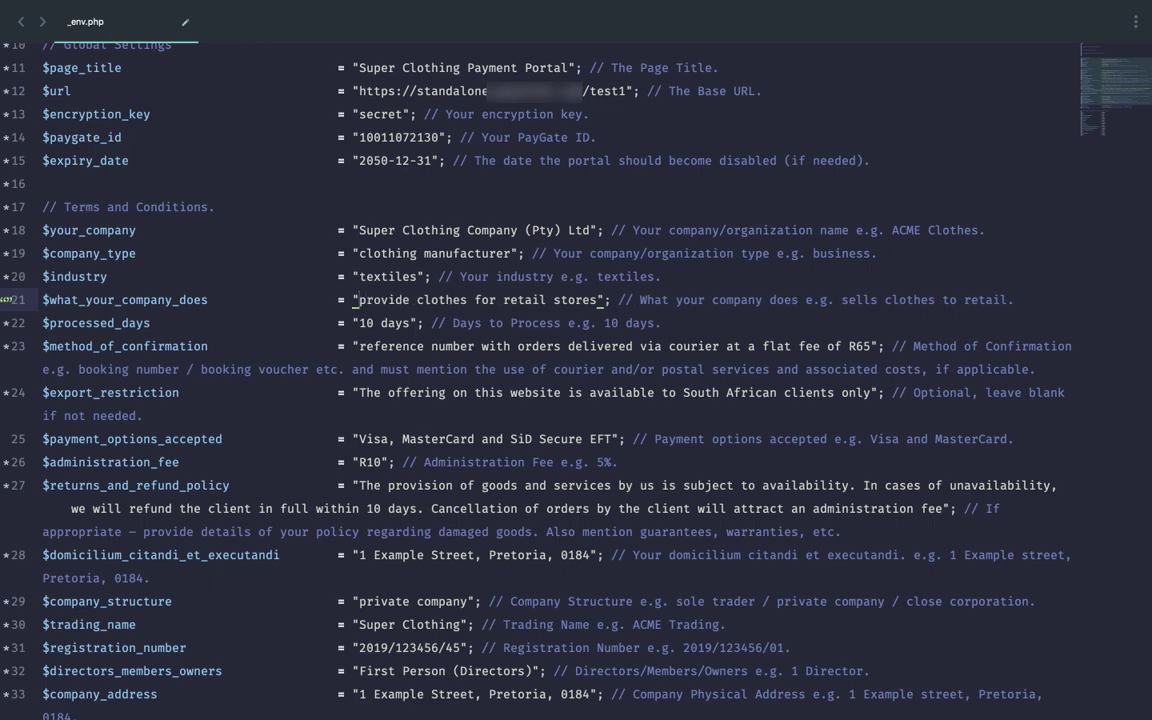
scroll(366, 305, down, 10)
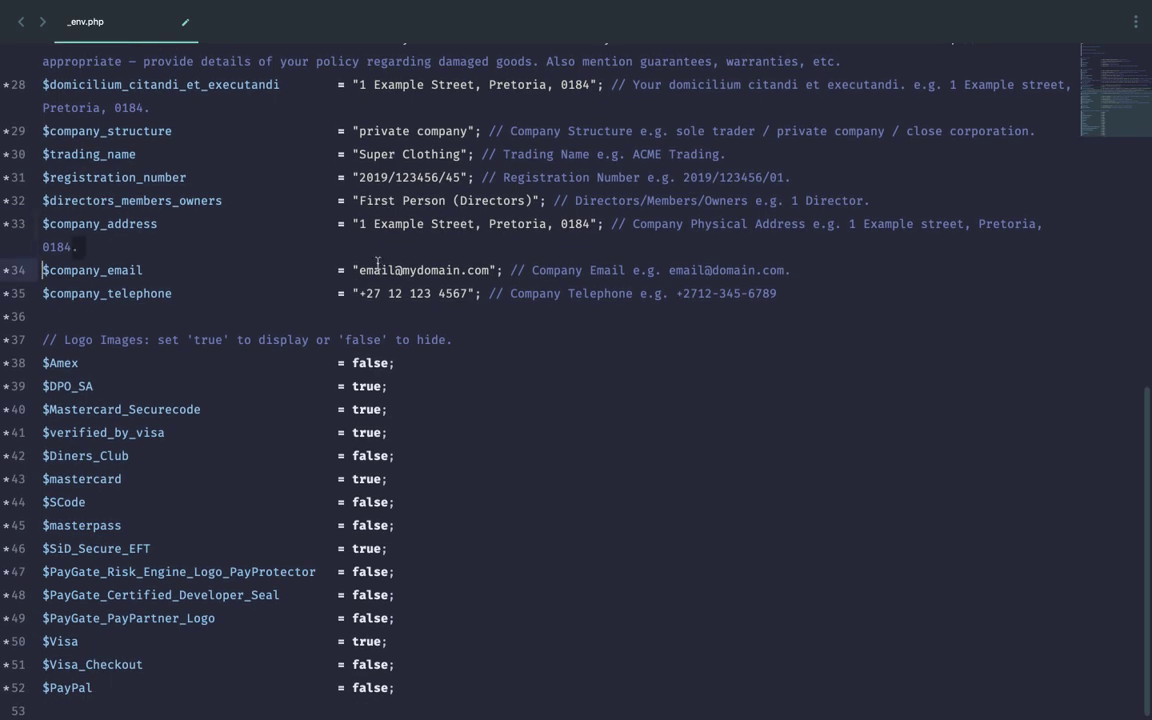
click(378, 293)
scroll(359, 390, up, 5)
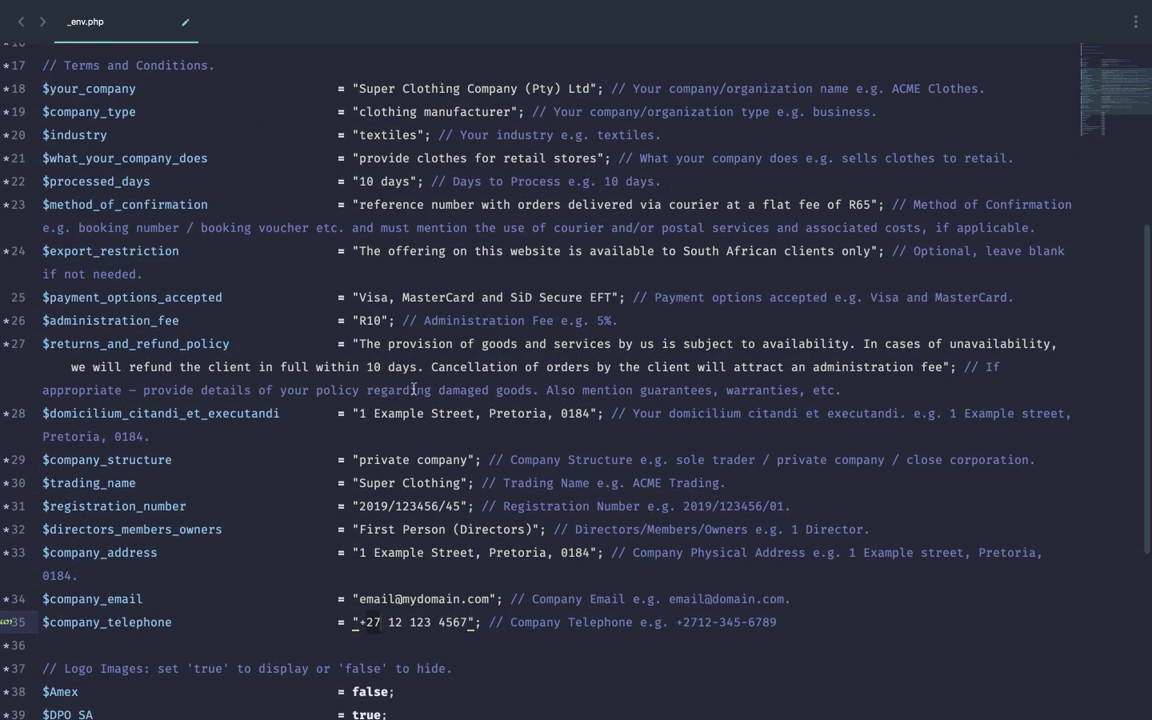
click(589, 413)
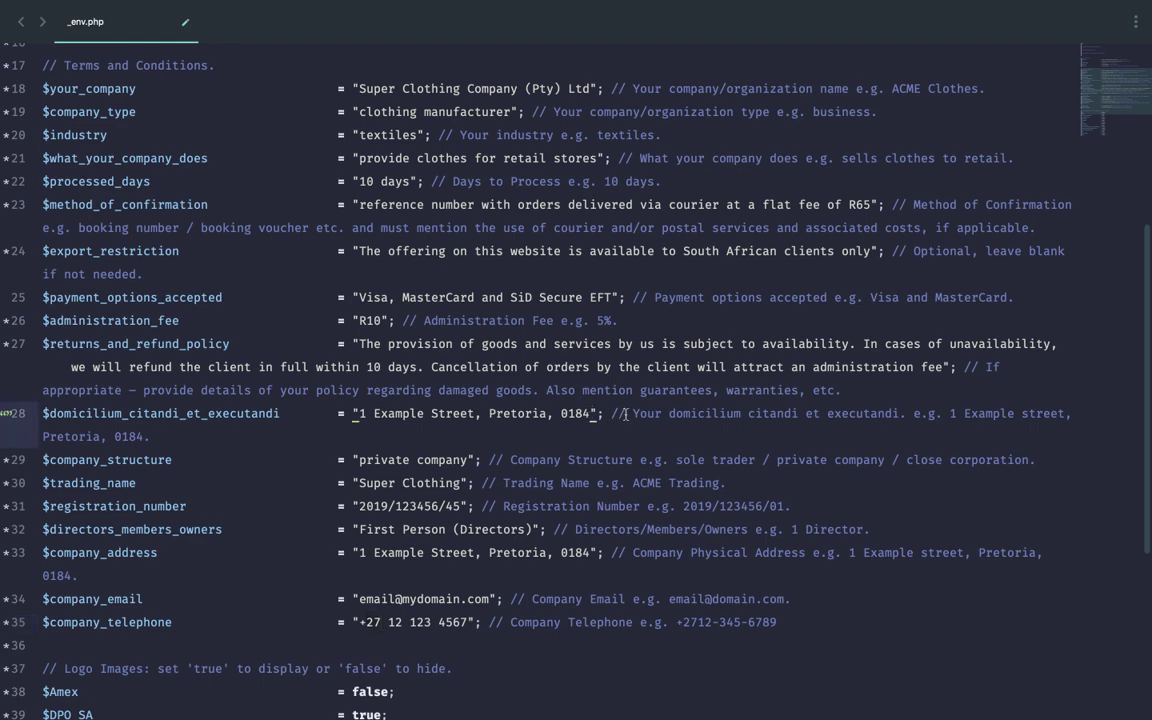
scroll(571, 406, up, 2)
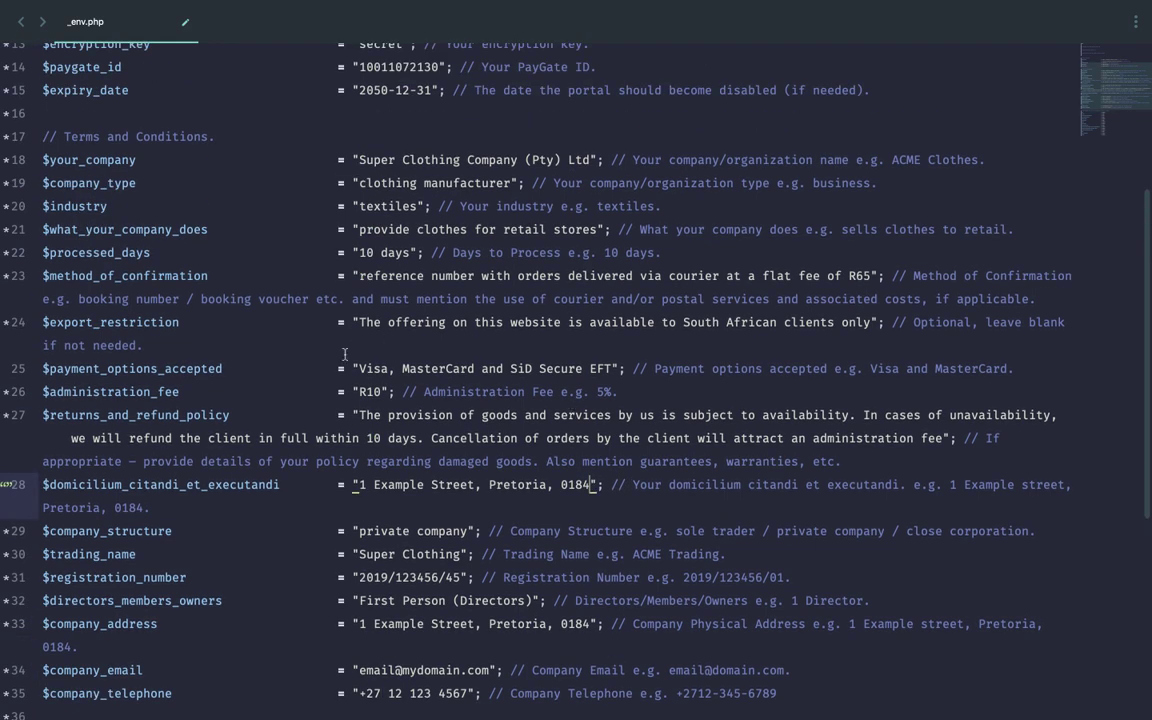
scroll(344, 360, down, 2)
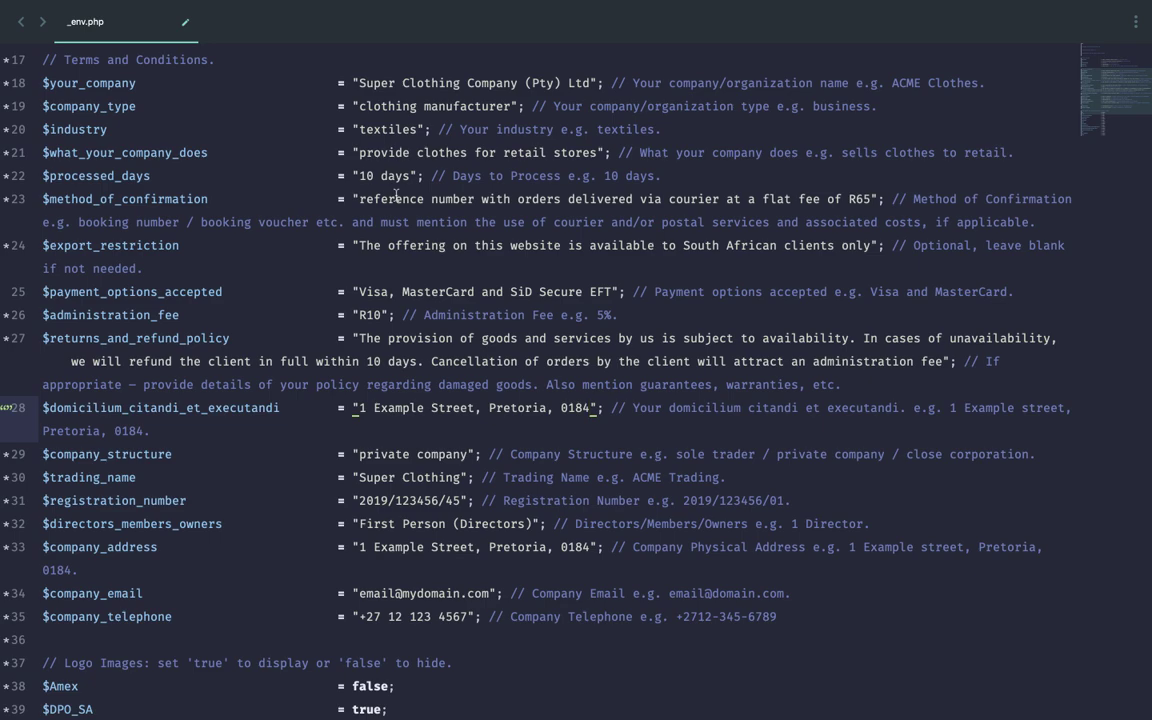
Step: Switch to the browser and review the portal's Terms and Conditions page from the delivery policy to the company information
key(super+Tab)
key(Return)
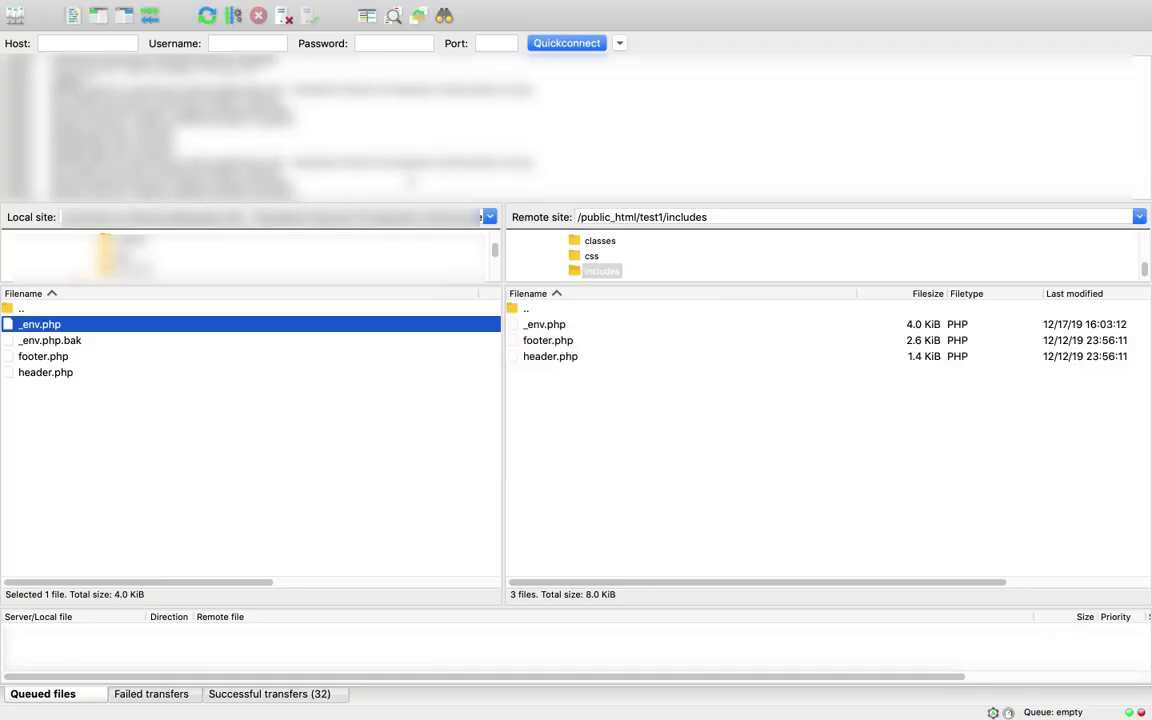
key(super+Tab)
scroll(415, 183, down, 4)
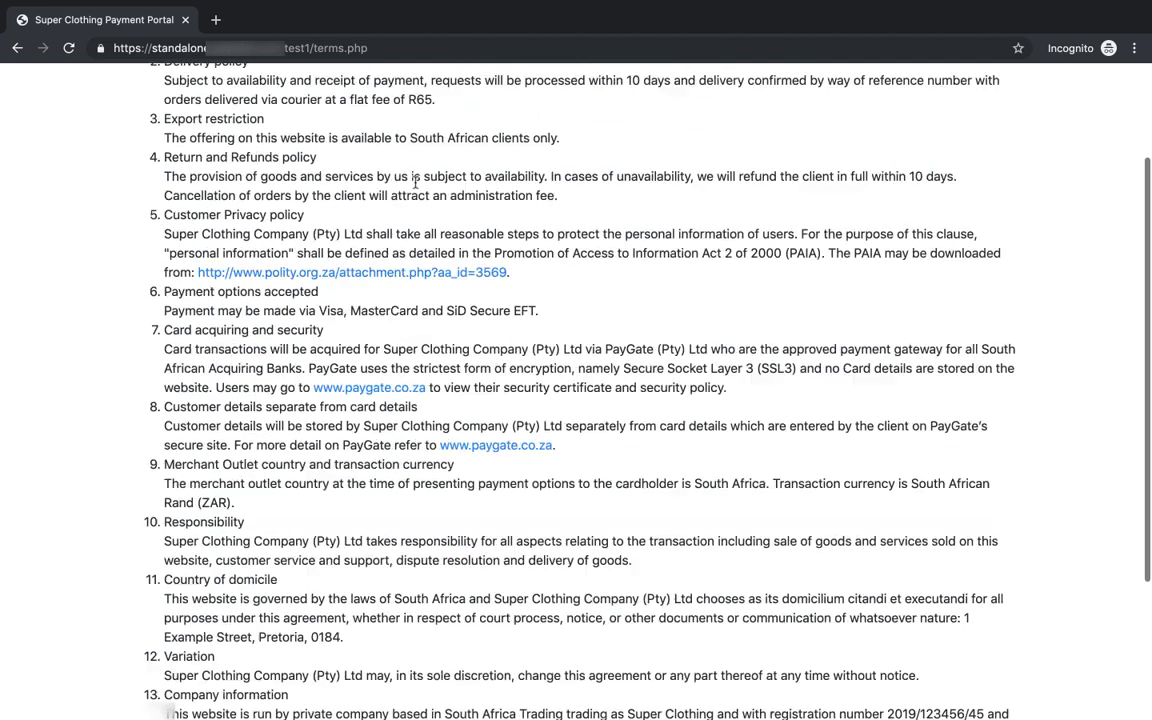
scroll(415, 183, down, 3)
scroll(440, 240, up, 10)
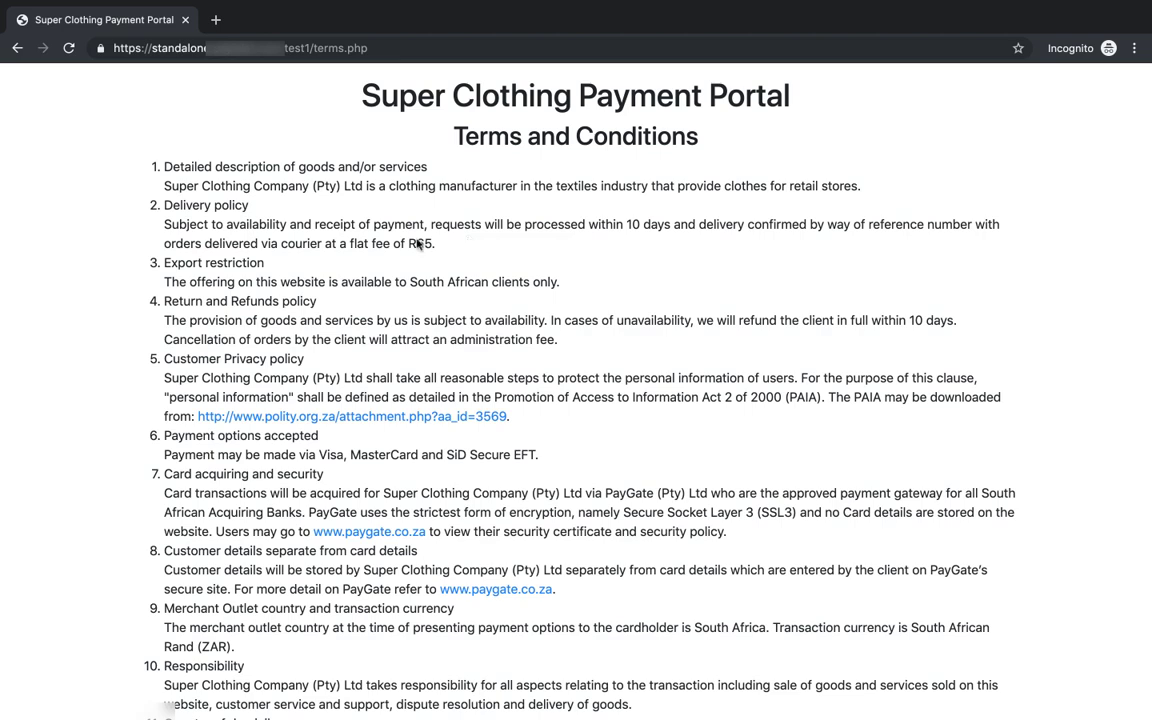
Step: Switch to the FTP client and delete _env.php and _env.php.bak from the local includes folder
key(super+Tab)
click(85, 341)
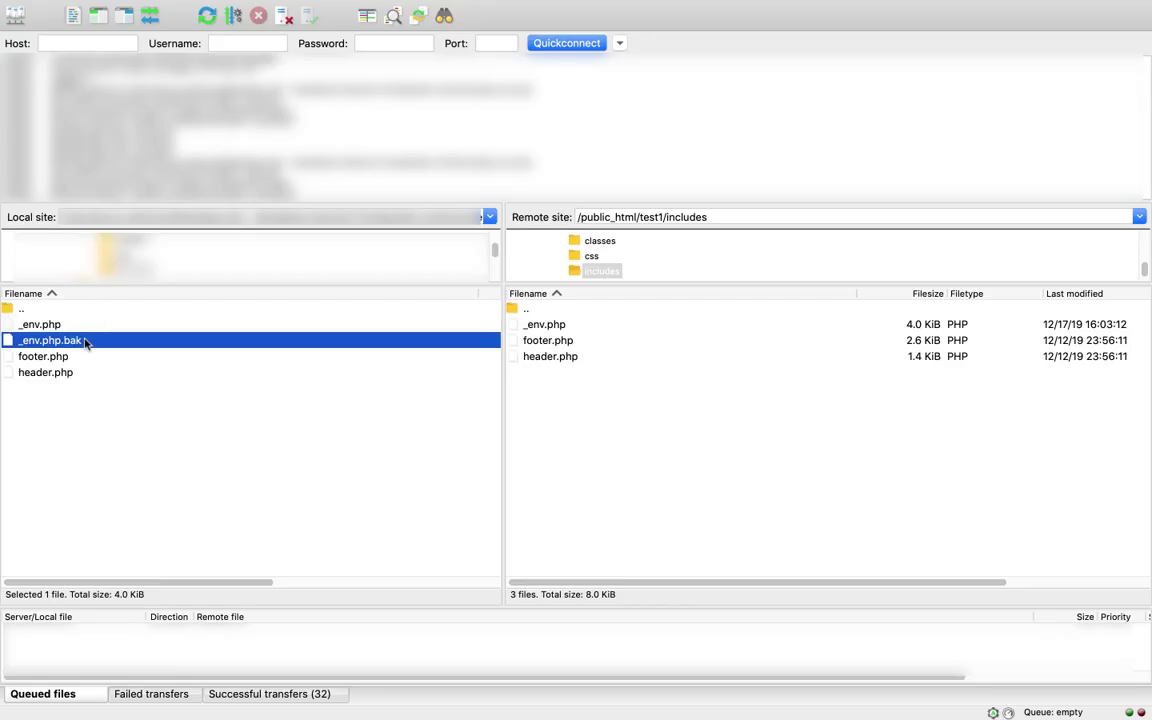
shift+click(70, 324)
right_click(70, 322)
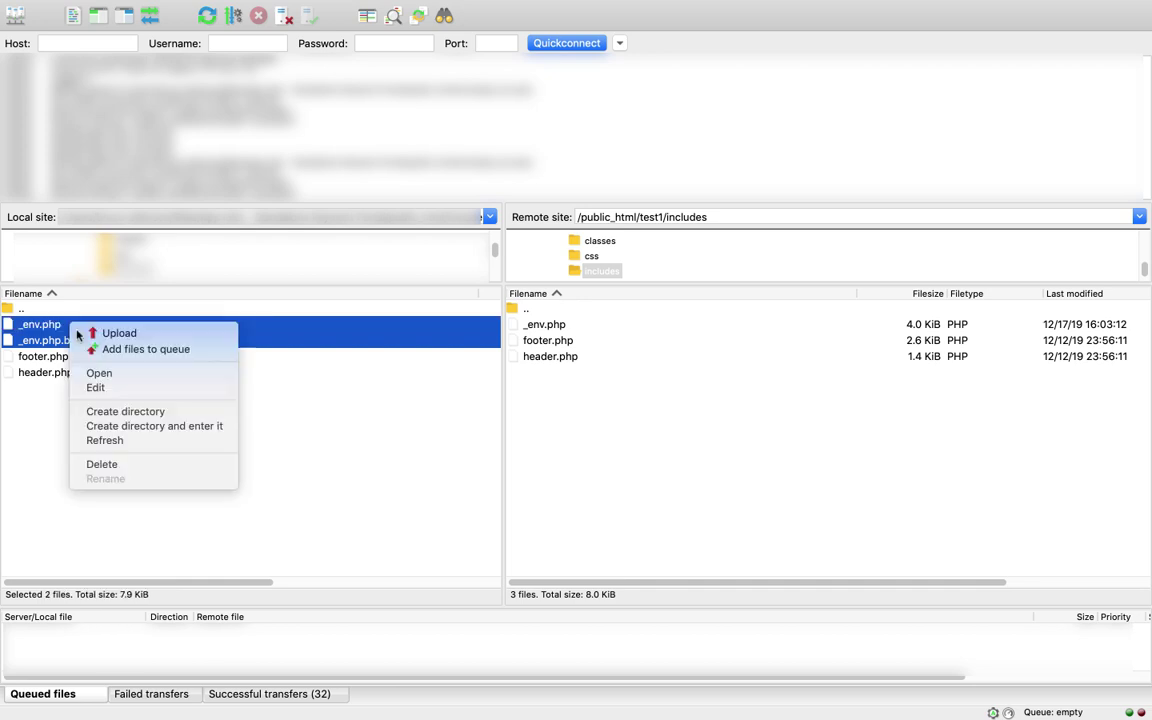
click(104, 464)
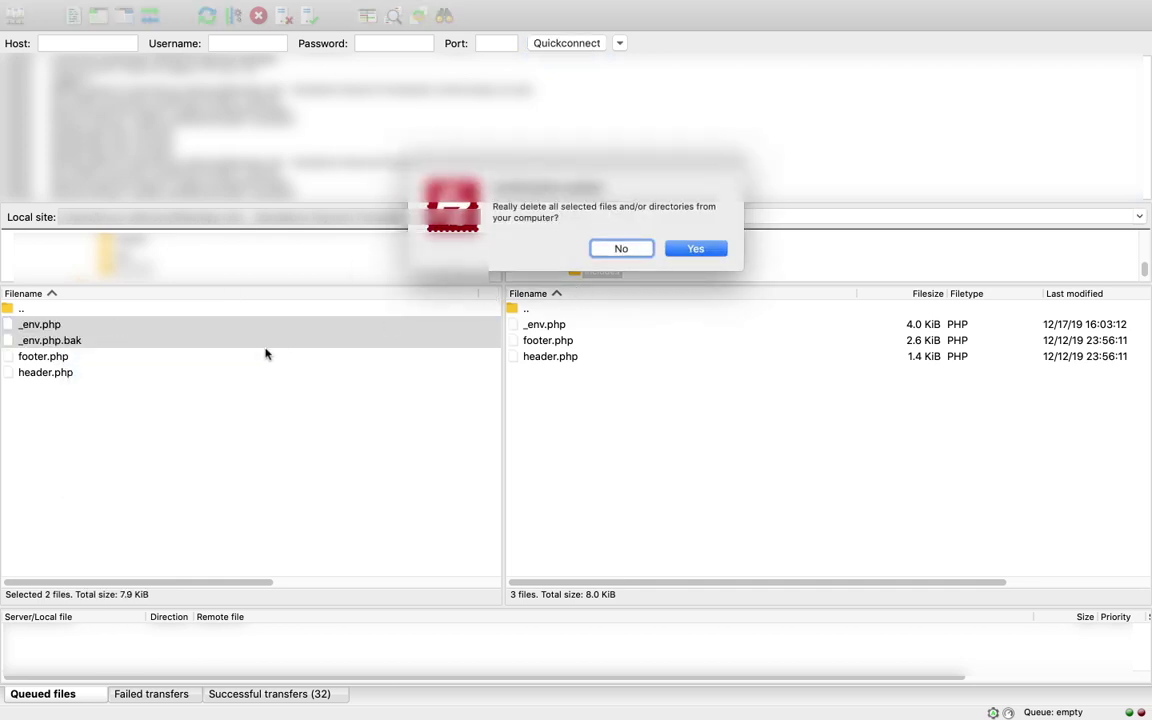
click(694, 248)
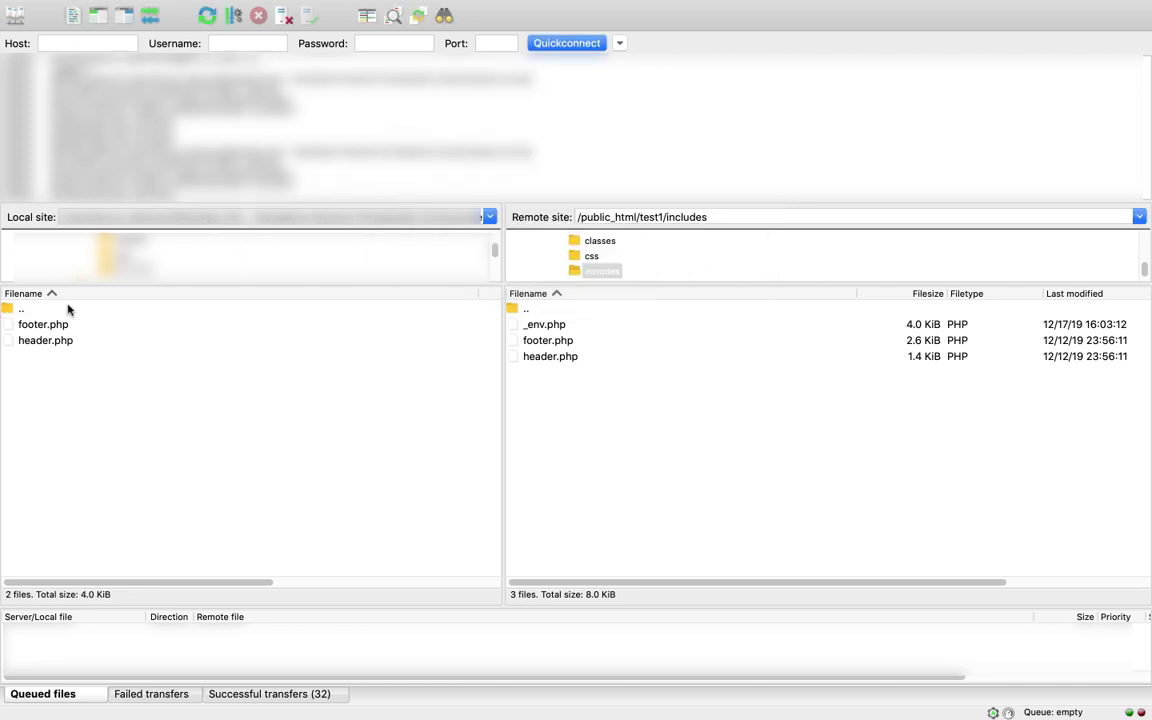
Step: Go up to the parent folder on both the local and remote sites and delete the local .DS_Store file
double_click(33, 311)
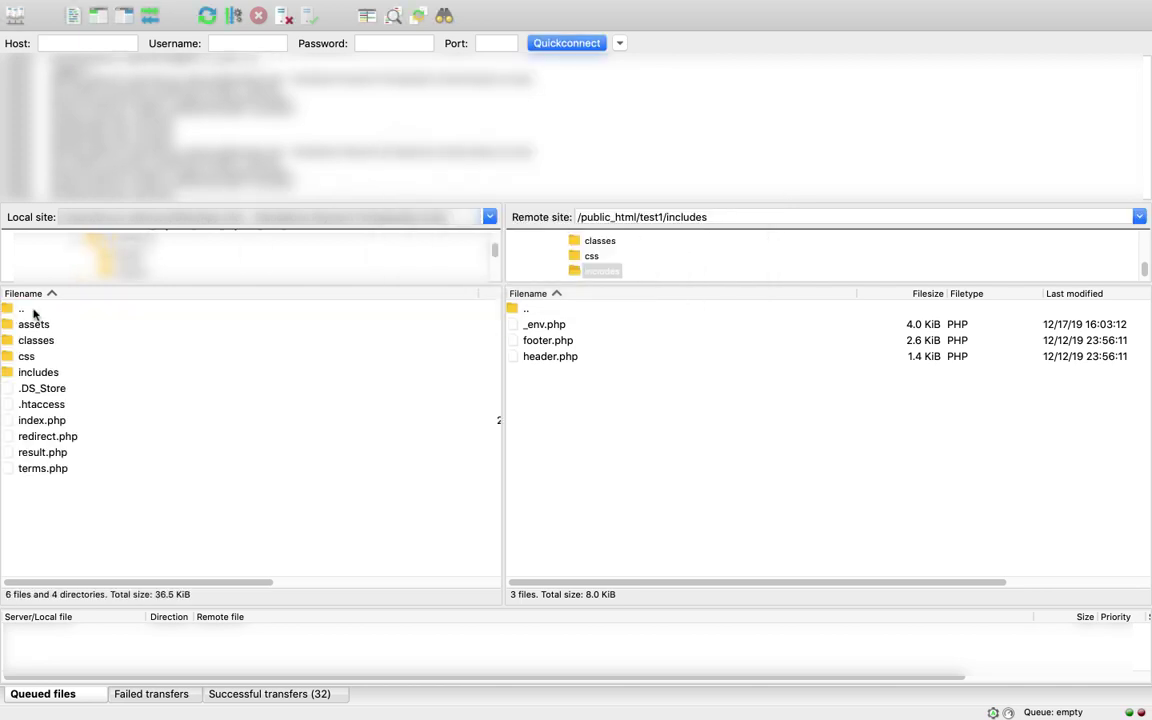
double_click(526, 308)
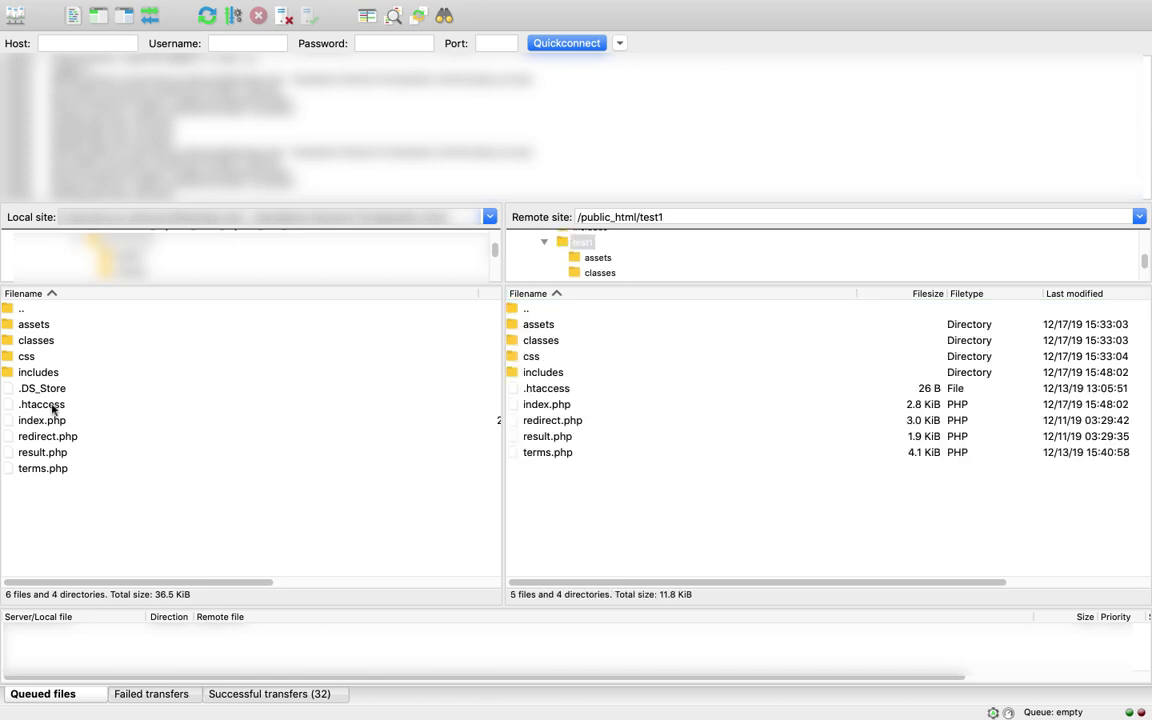
key(super+a)
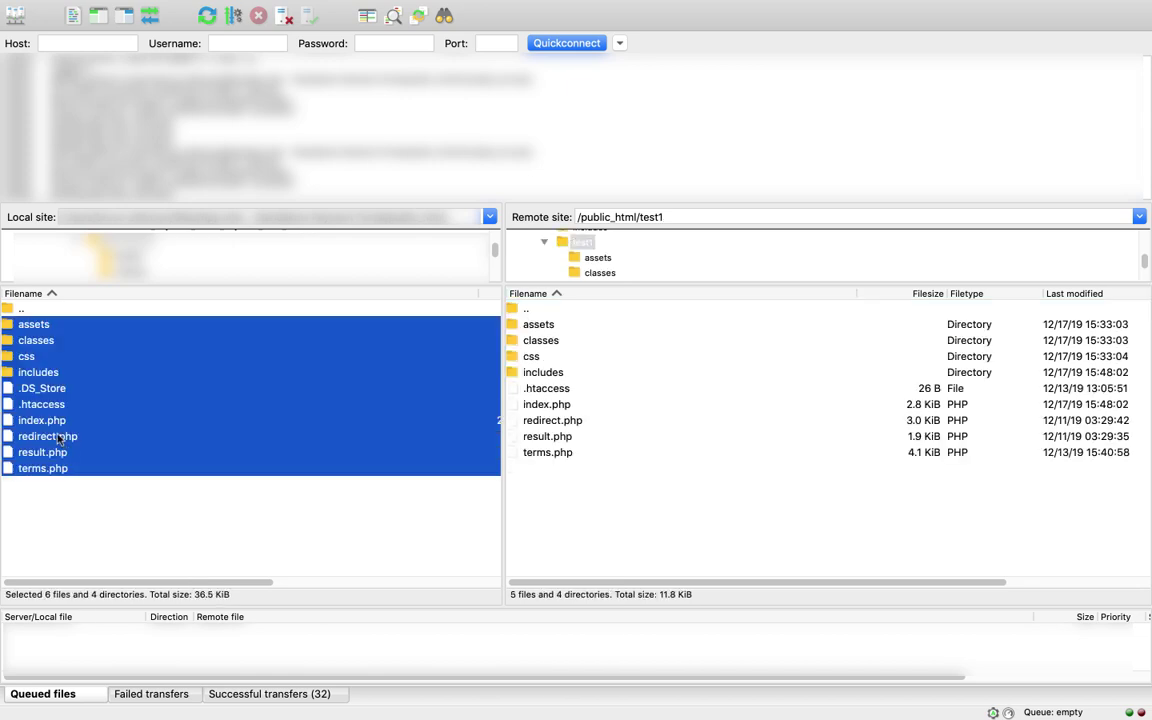
right_click(42, 387)
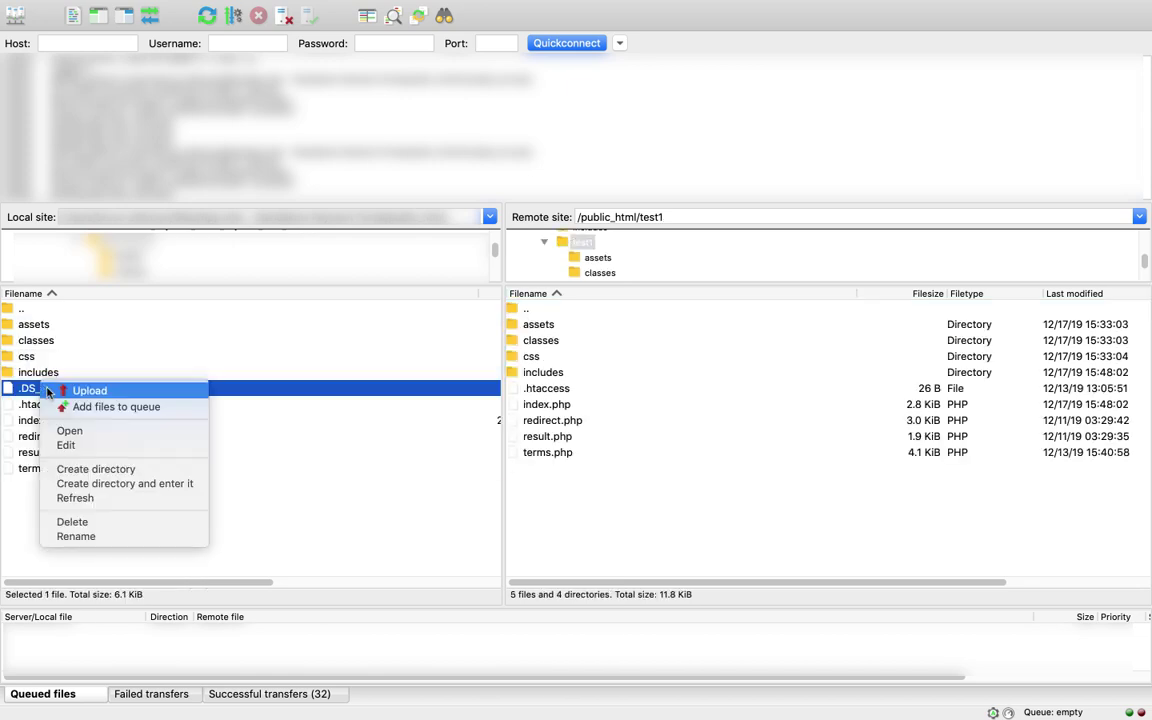
click(98, 526)
key(Return)
Step: Upload all local portal files and folders to /public_html/test1, choosing Overwrite for every existing file in the current queue
click(100, 457)
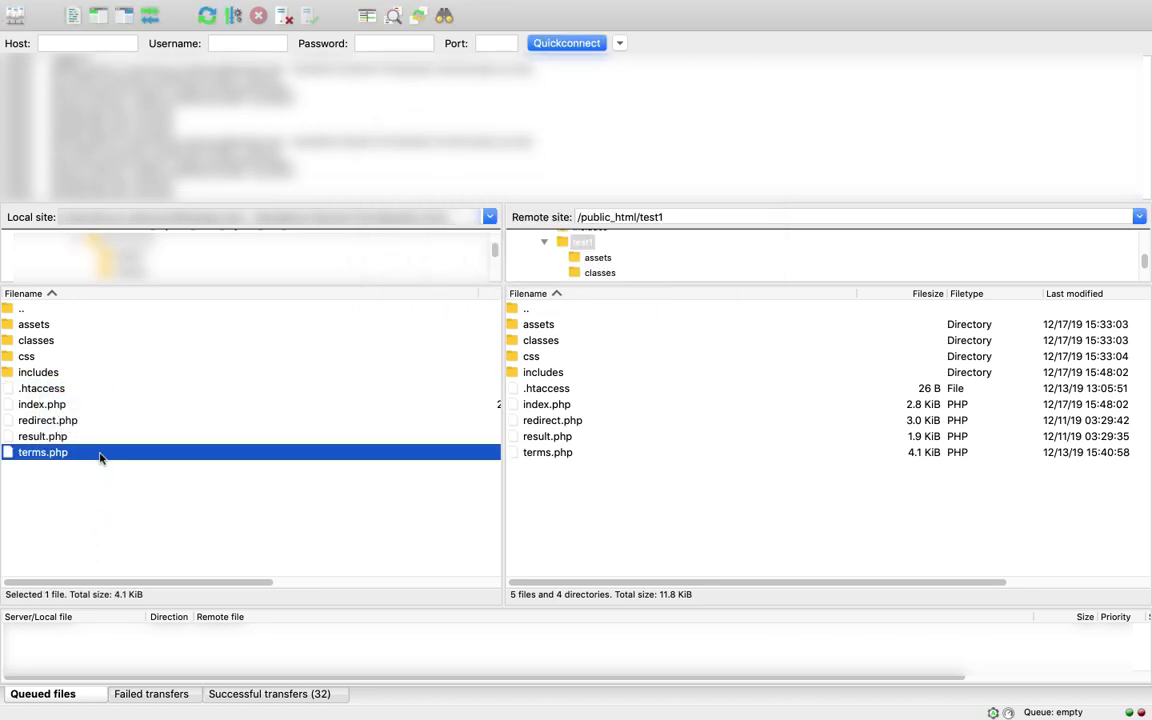
key(super+a)
right_click(100, 457)
click(120, 457)
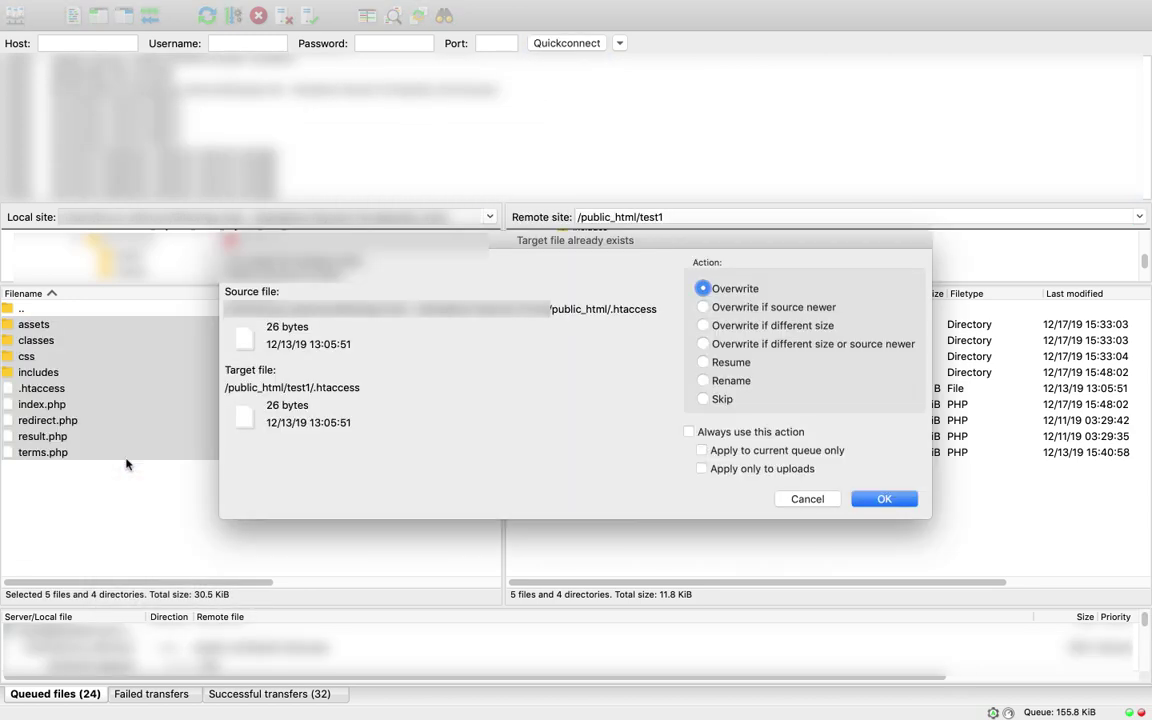
click(778, 345)
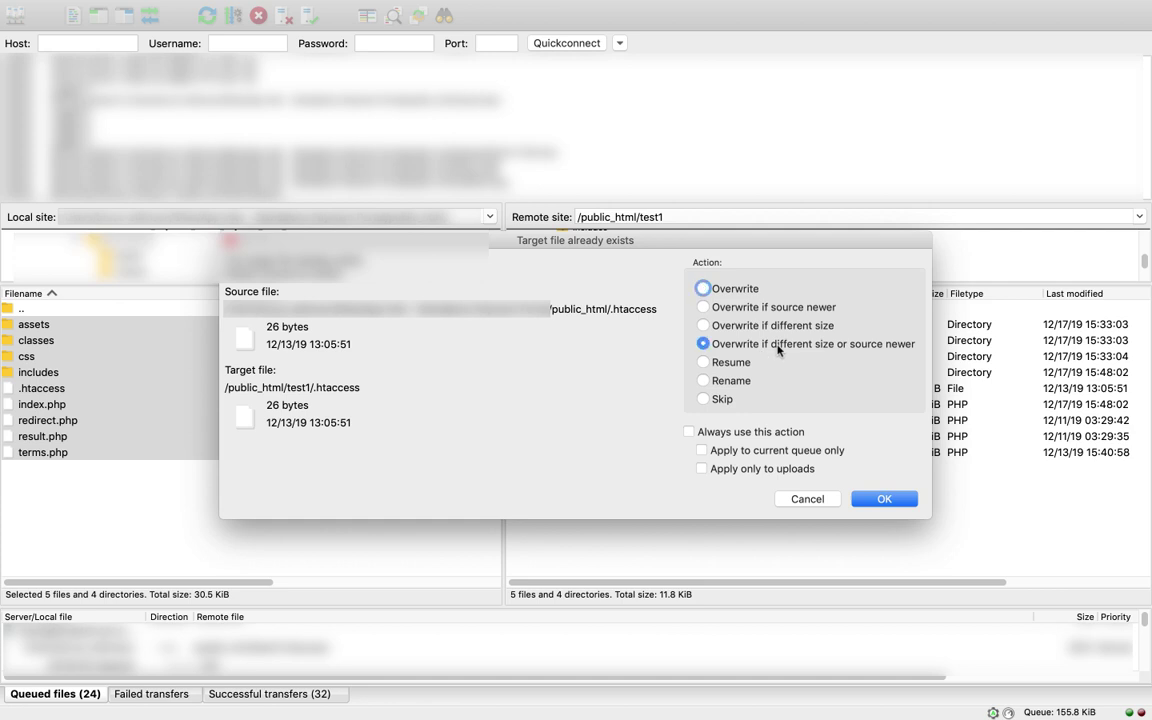
click(735, 289)
click(789, 436)
click(789, 452)
key(Return)
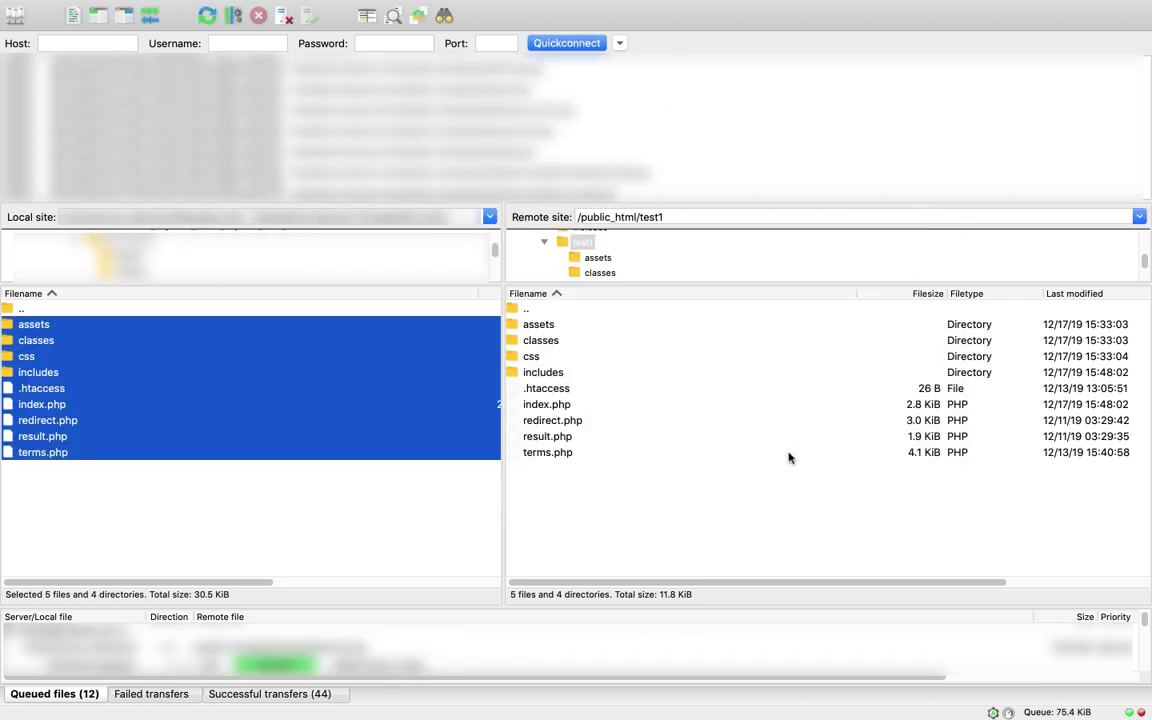
click(39, 515)
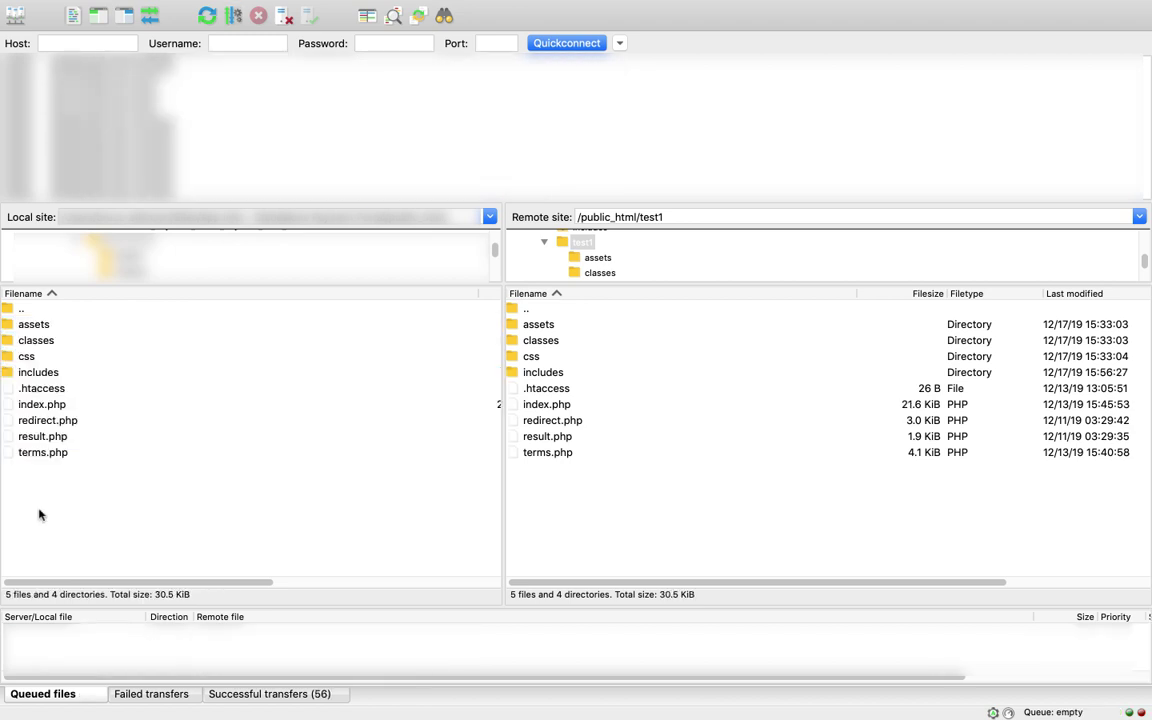
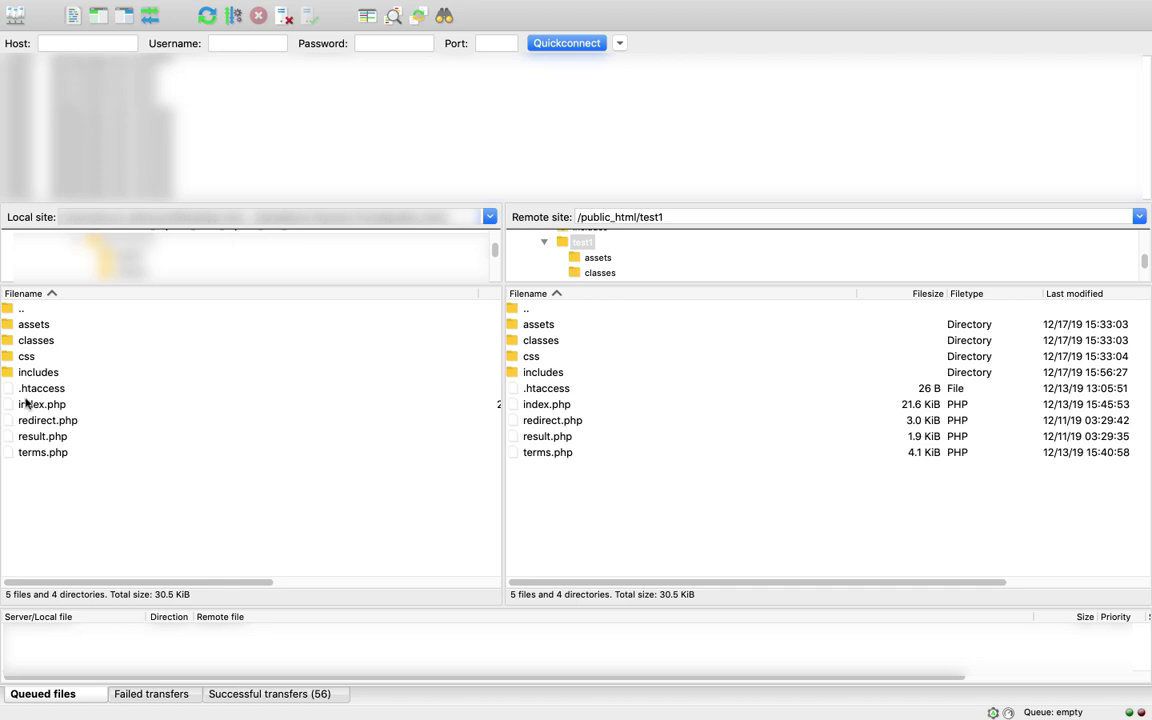
Step: Upload the local items from assets through terms.php to /public_html/test1 again, overwriting existing files for the current queue only
click(33, 324)
shift+click(35, 452)
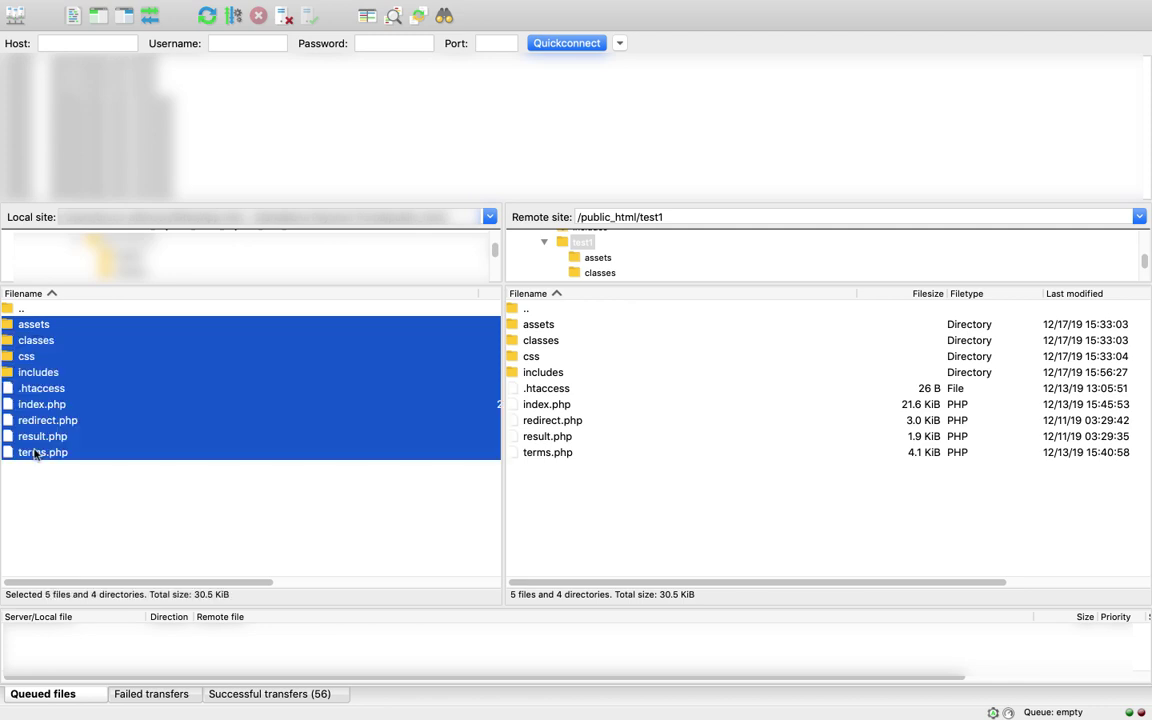
right_click(35, 452)
click(35, 452)
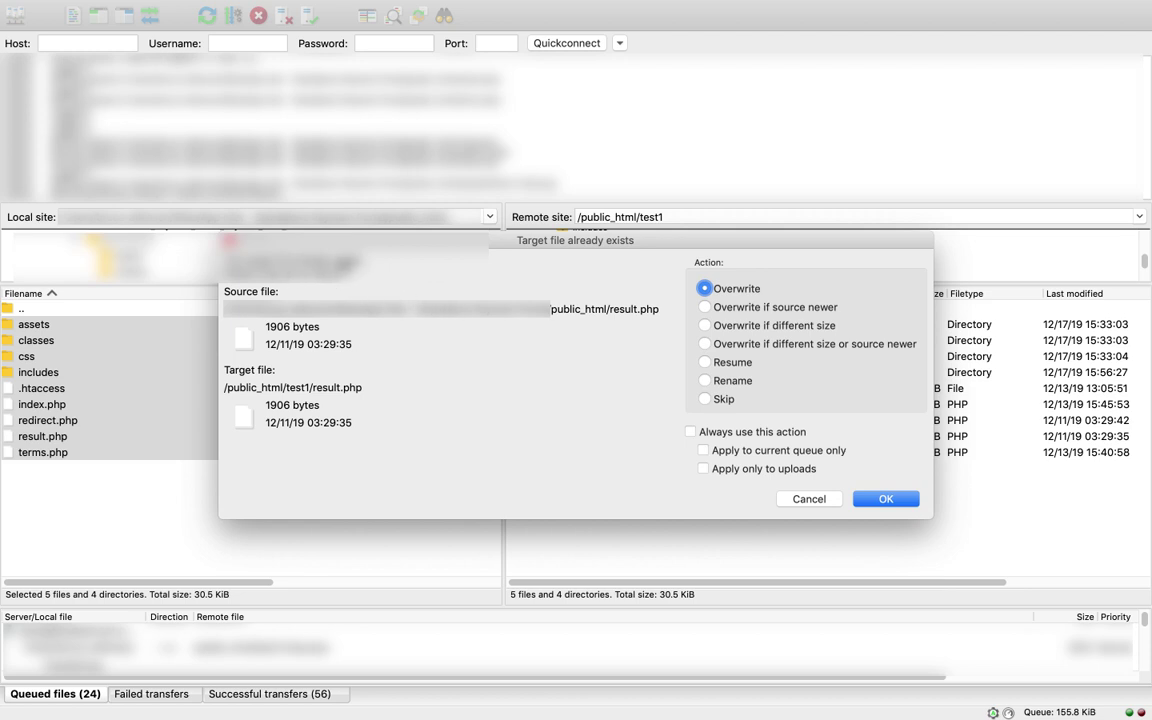
click(689, 432)
click(757, 452)
click(887, 500)
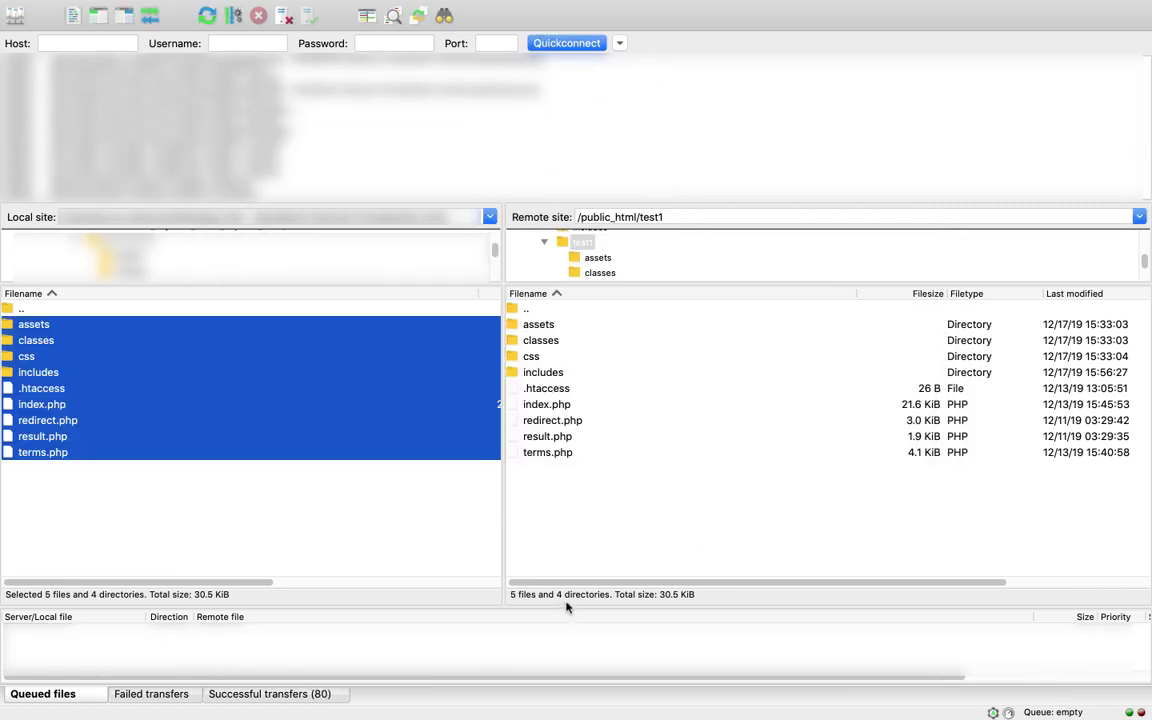
click(583, 563)
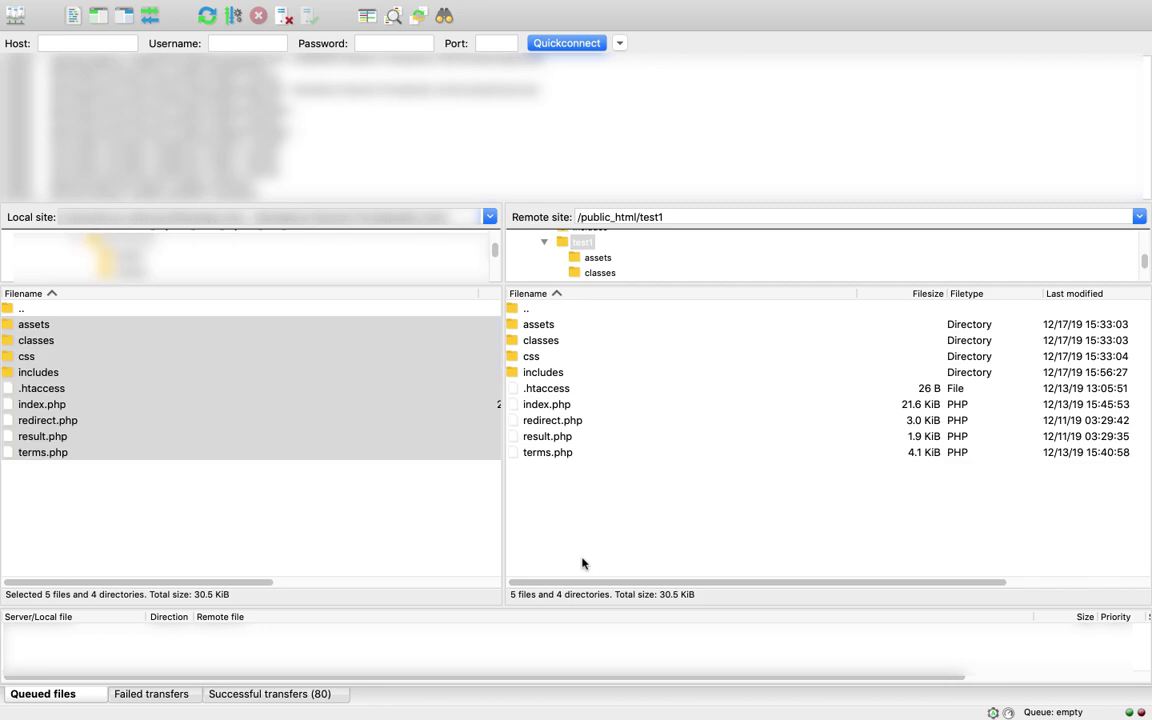
Step: Switch to the Installation Wizard in the browser and set the Page Title to the example text "Standalone Portal"
key(super+Tab)
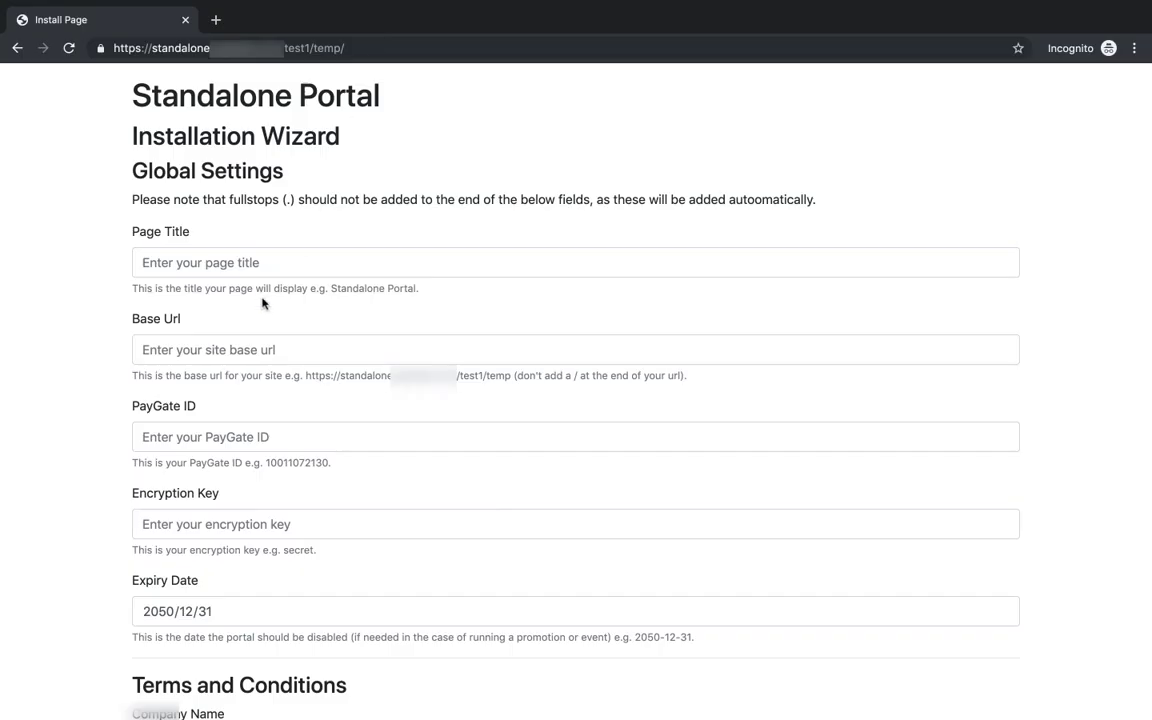
drag(333, 286, 417, 285)
key(super+c)
click(405, 267)
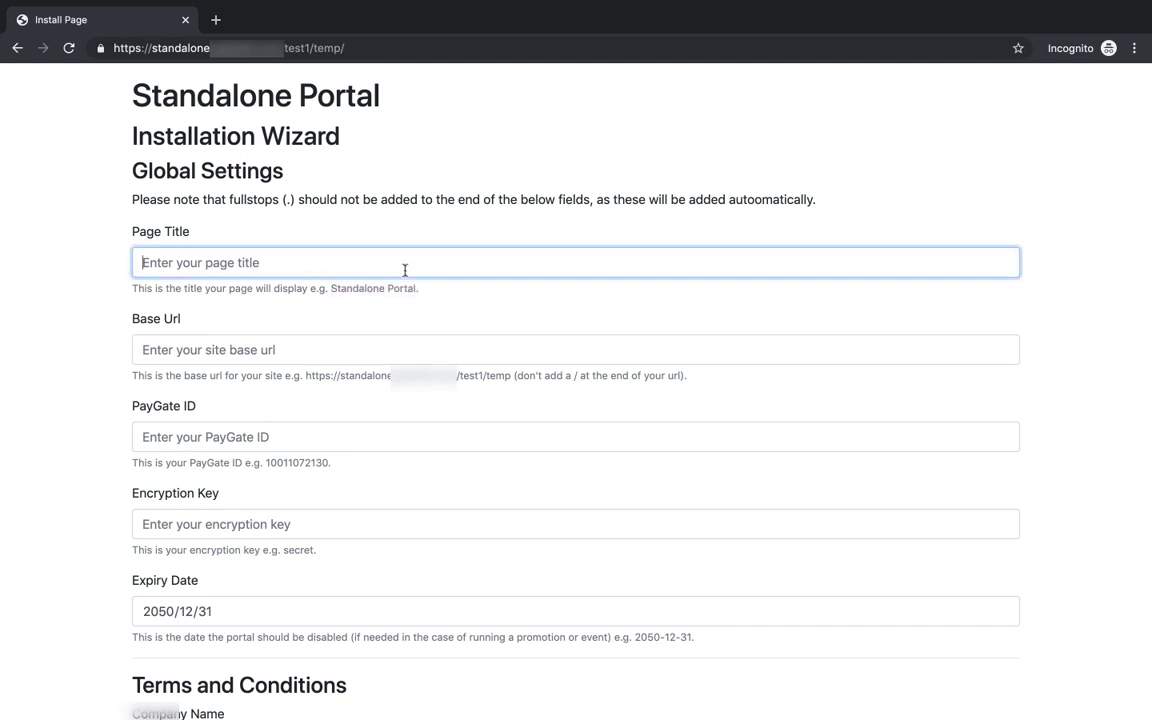
key(super+v)
Step: Fill in the Base Url with the example address, removing /temp so that it ends in /test1
scroll(298, 280, down, 2)
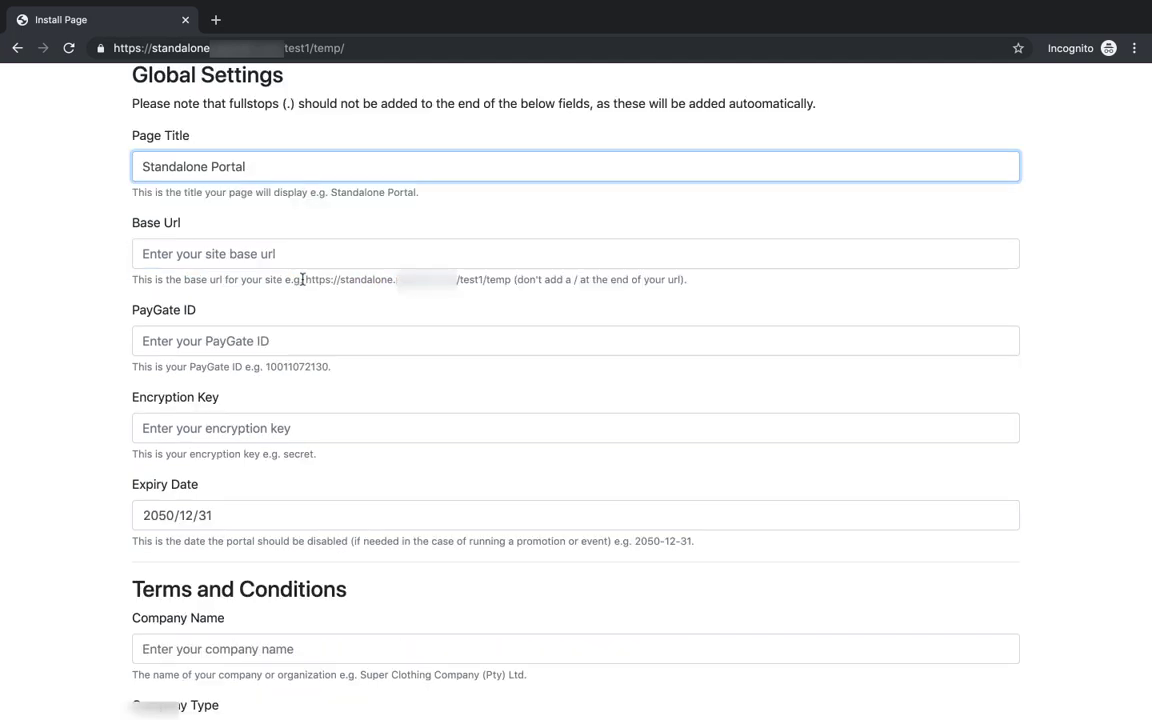
drag(303, 279, 514, 279)
key(super+c)
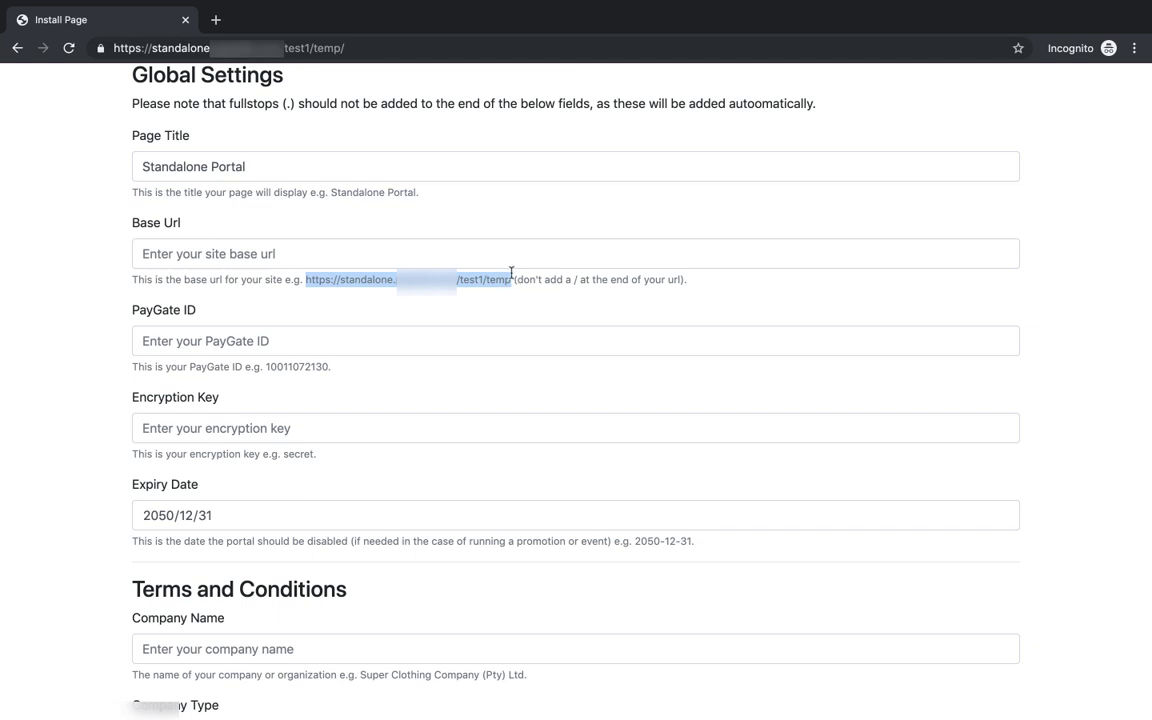
click(496, 260)
key(super+v)
key(alt+shift+Left)
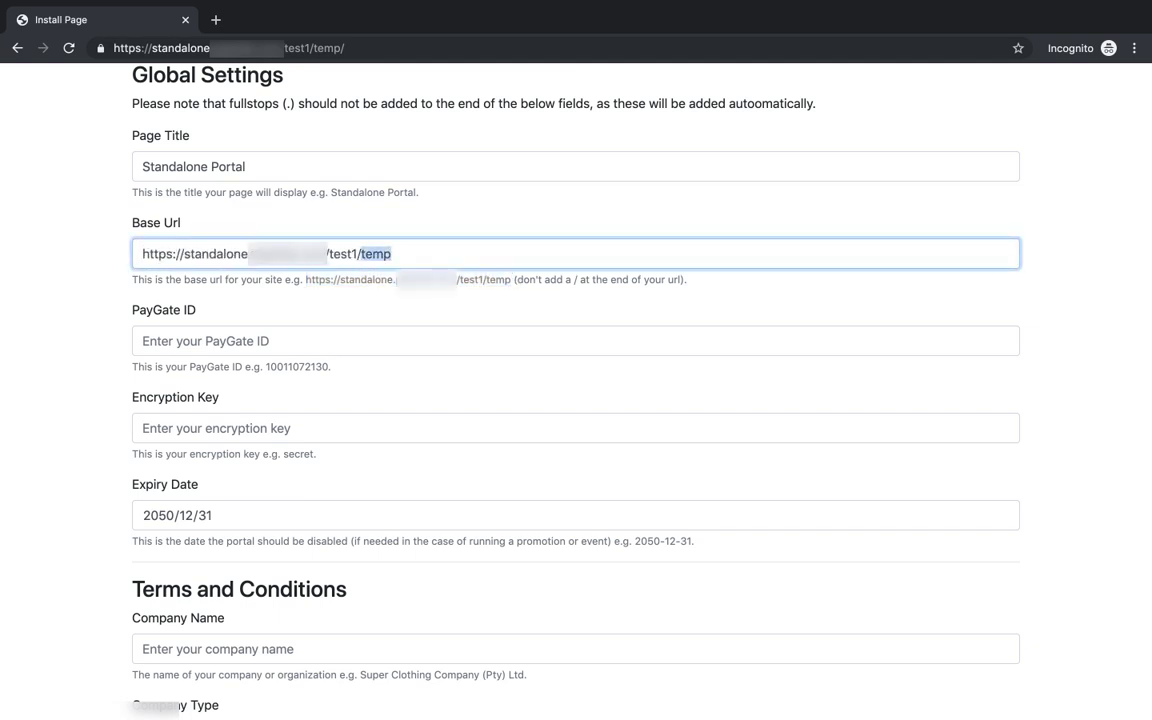
key(BackSpace)
key(BackSpace)
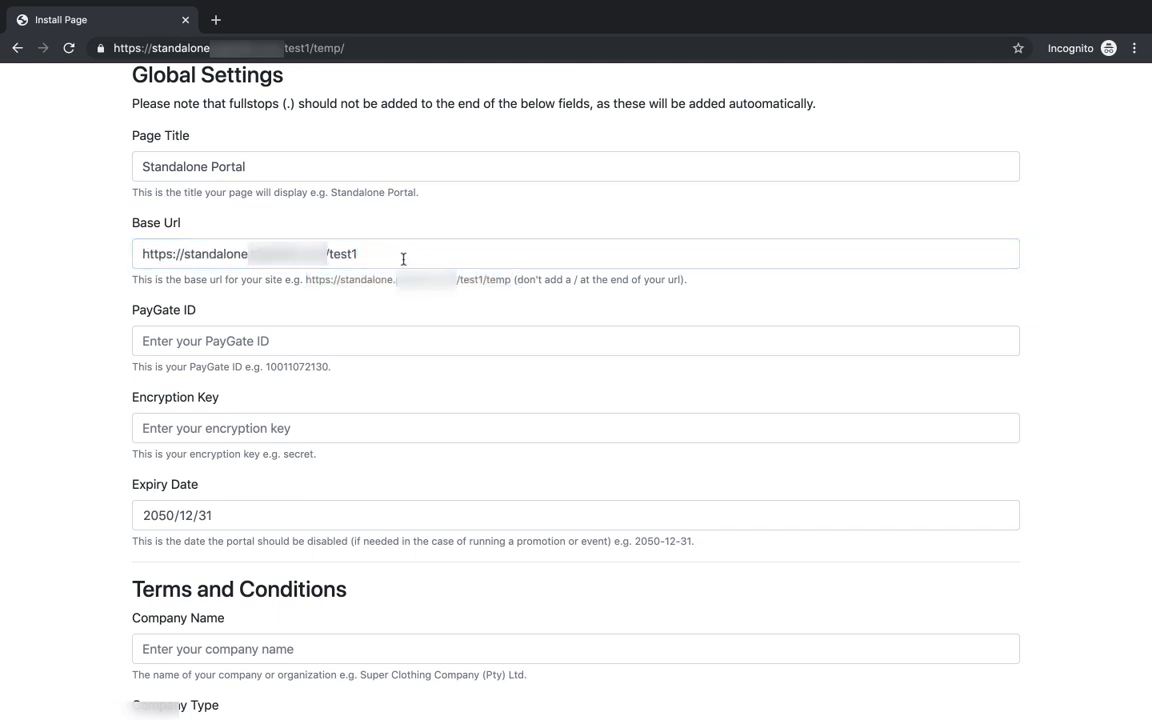
Step: Fill in the PayGate ID field with the example ID given in its hint
scroll(296, 324, down, 1)
double_click(295, 327)
key(super+c)
click(257, 302)
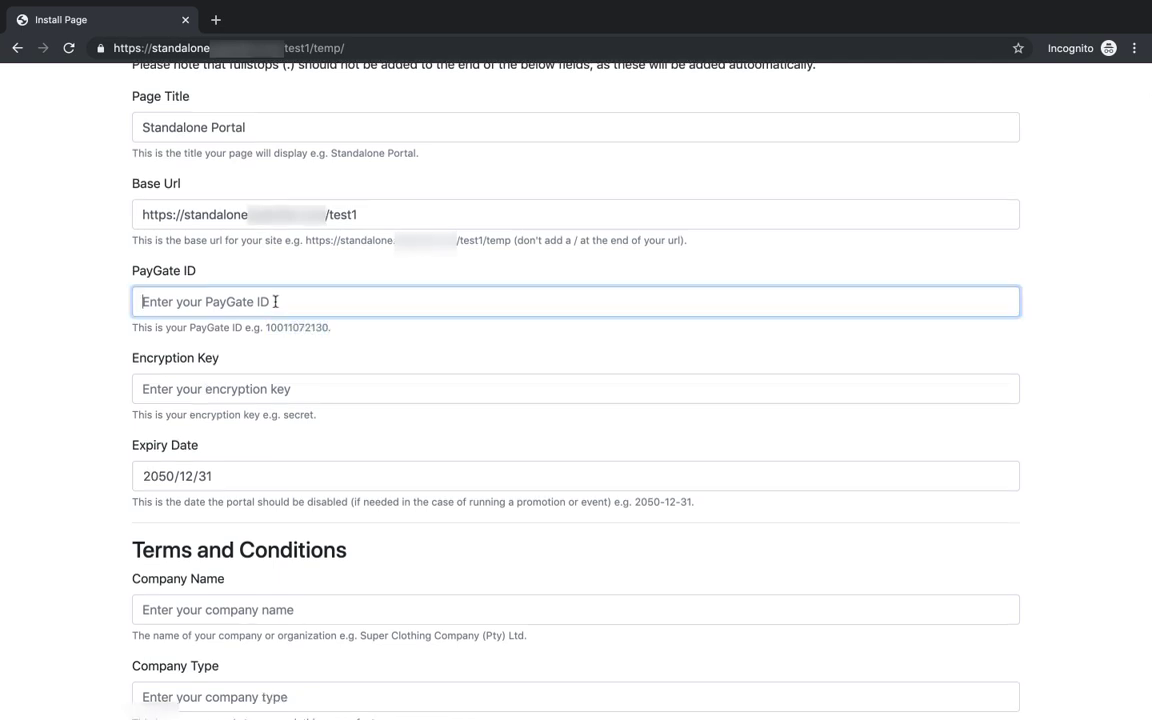
key(super+v)
Step: Fill in the Encryption Key field with the example key from its hint and submit the Installation Wizard
double_click(297, 410)
key(super+c)
click(259, 388)
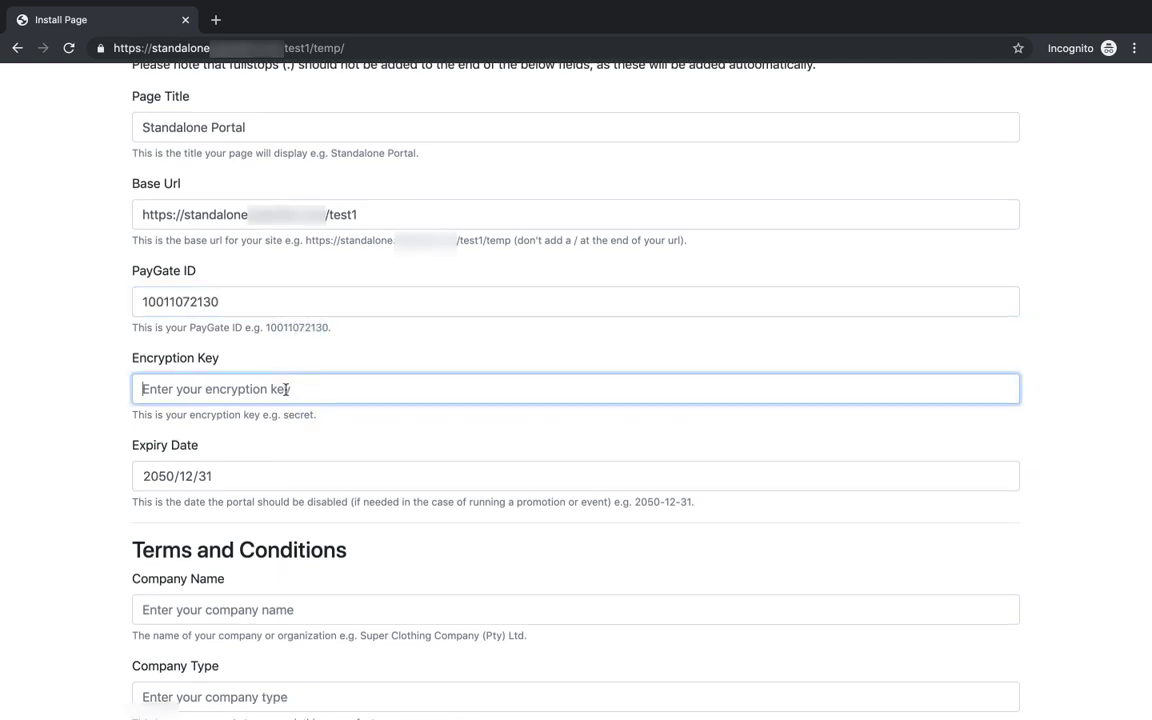
key(super+v)
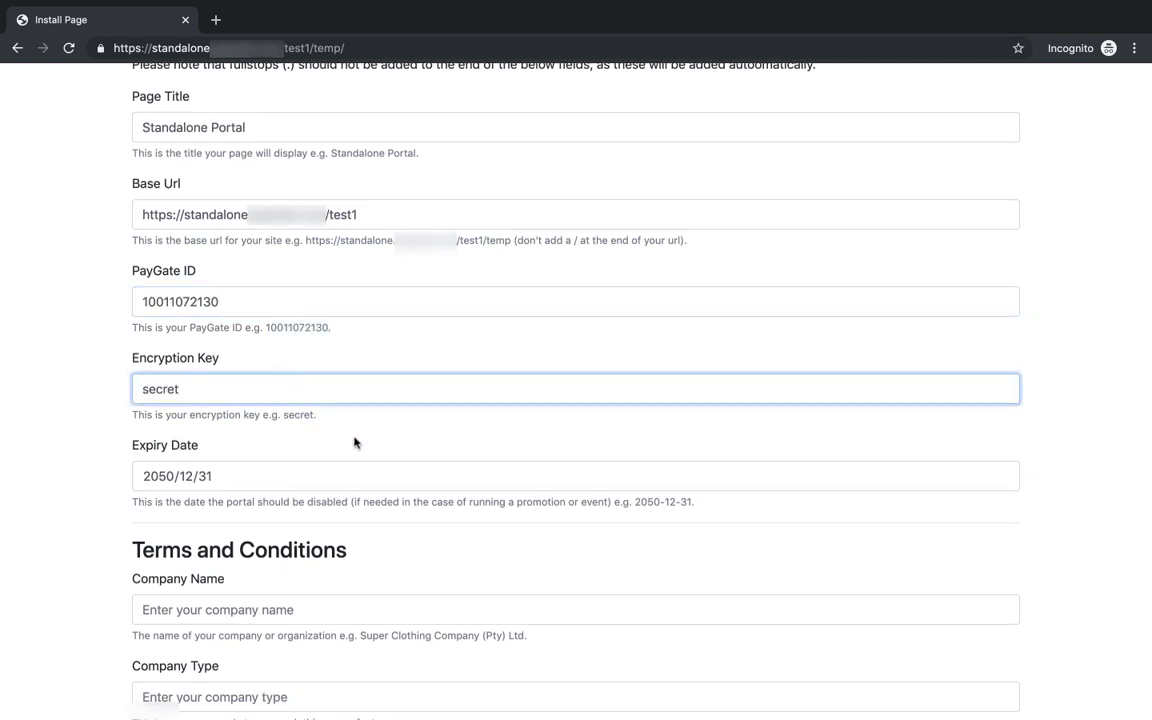
scroll(354, 443, down, 10)
click(154, 692)
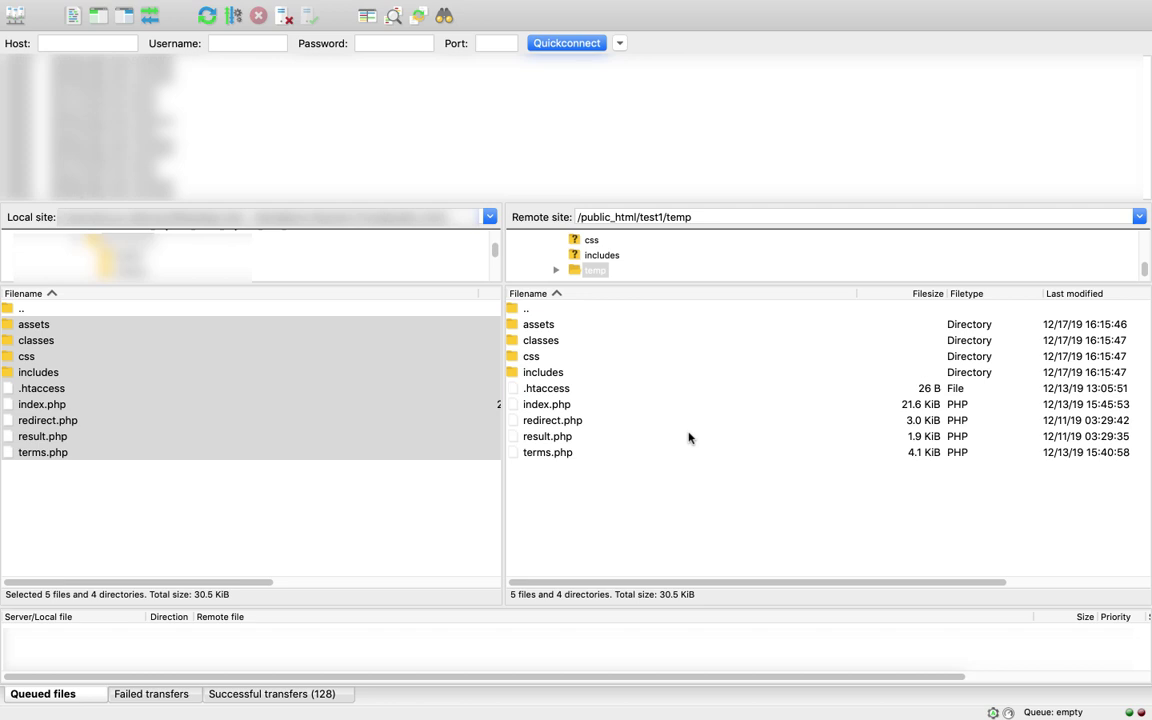
Step: Switch to FileZilla and go up from the remote temp folder to /public_html/test1
click(687, 437)
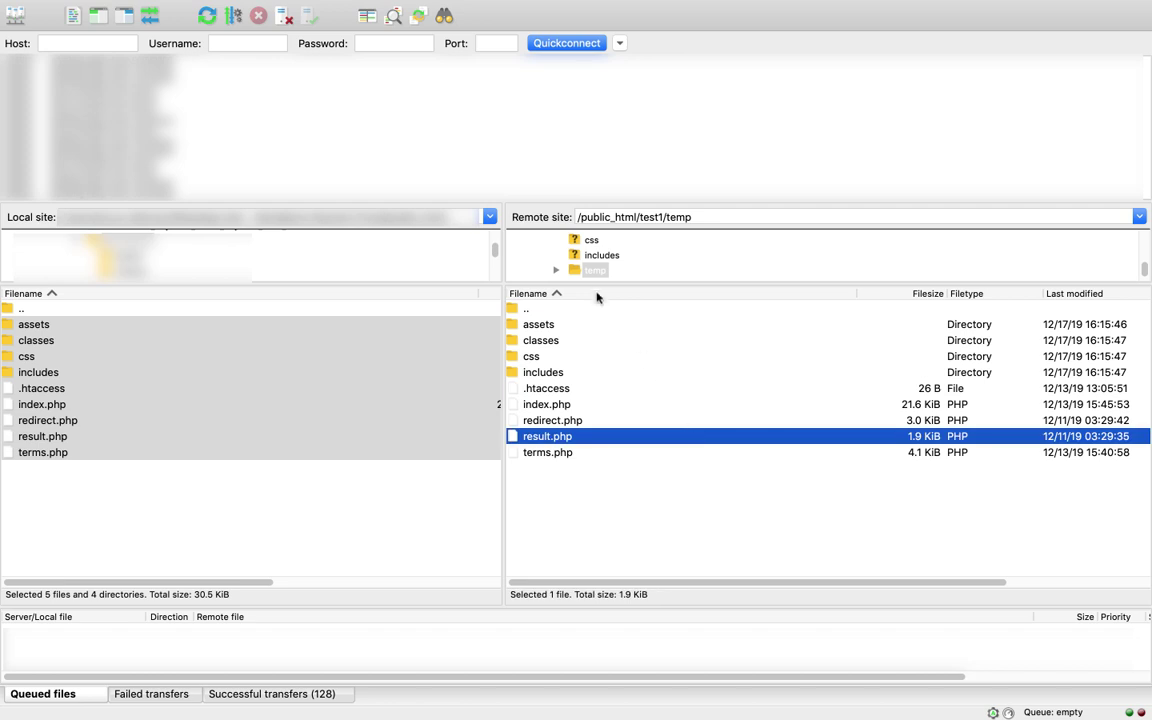
click(597, 310)
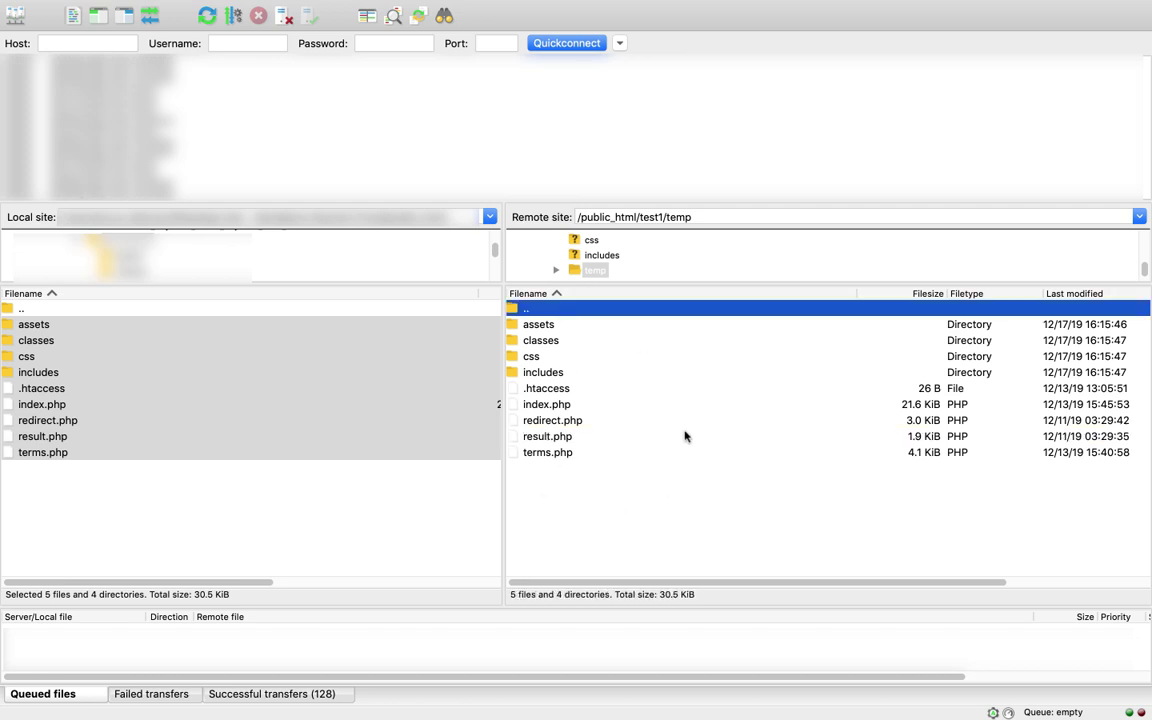
double_click(547, 312)
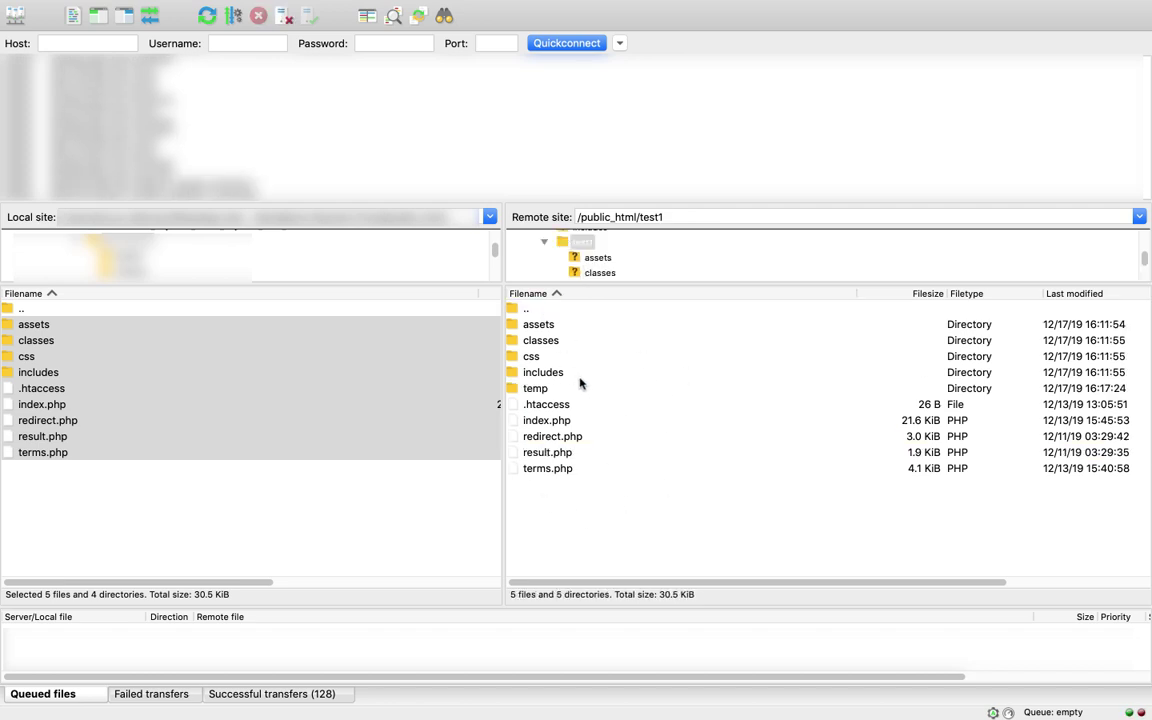
Step: Delete all remote files and folders in /public_html/test1 except the temp folder
click(568, 373)
shift+click(545, 325)
click(575, 452)
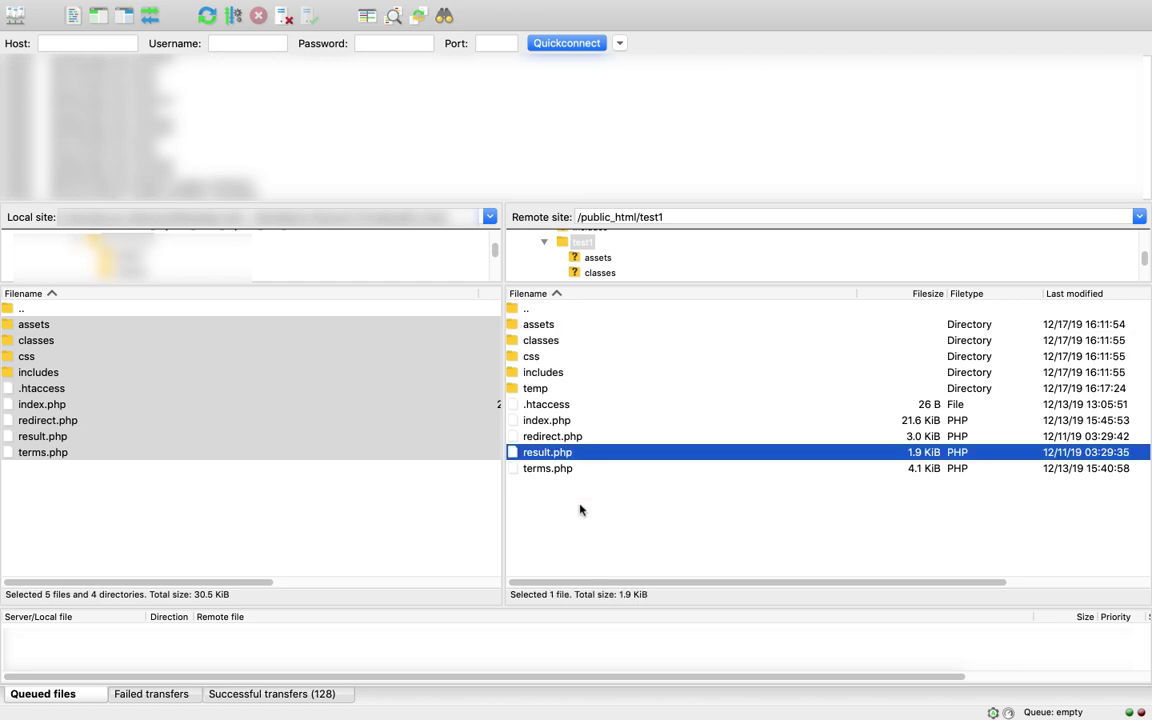
click(579, 507)
click(545, 325)
key(super+a)
super+click(541, 391)
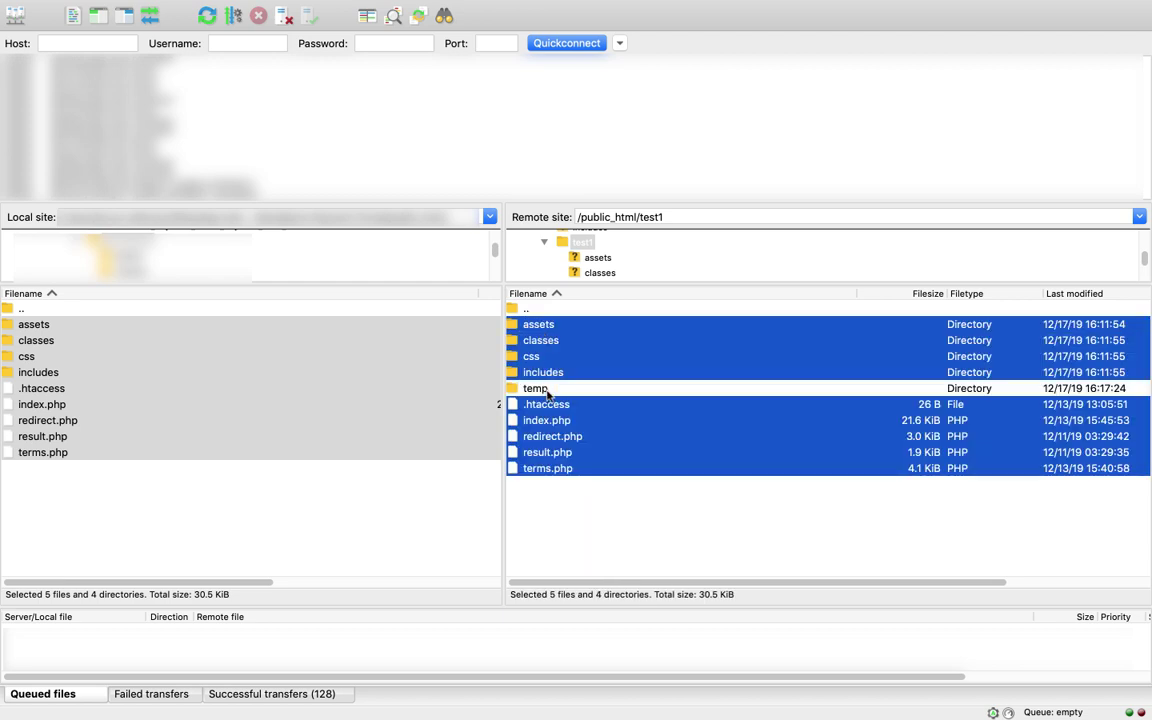
right_click(541, 396)
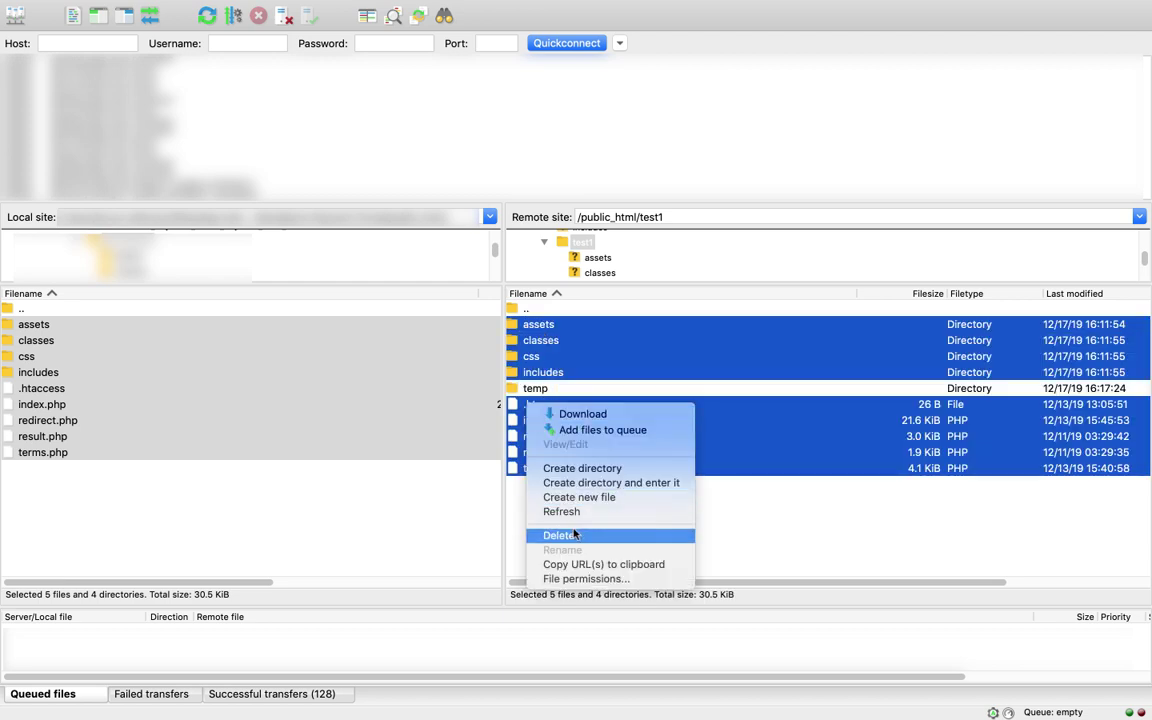
click(592, 481)
click(715, 253)
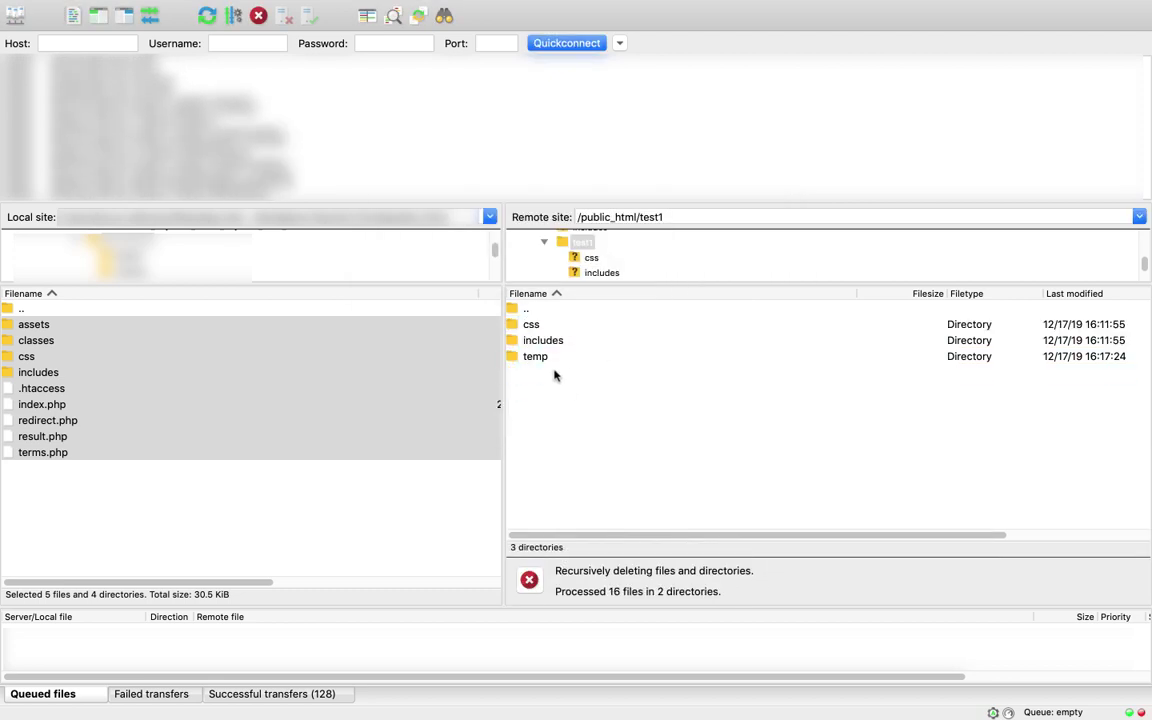
Step: Open the remote temp folder and move all its files and folders into the parent test1 folder
double_click(537, 326)
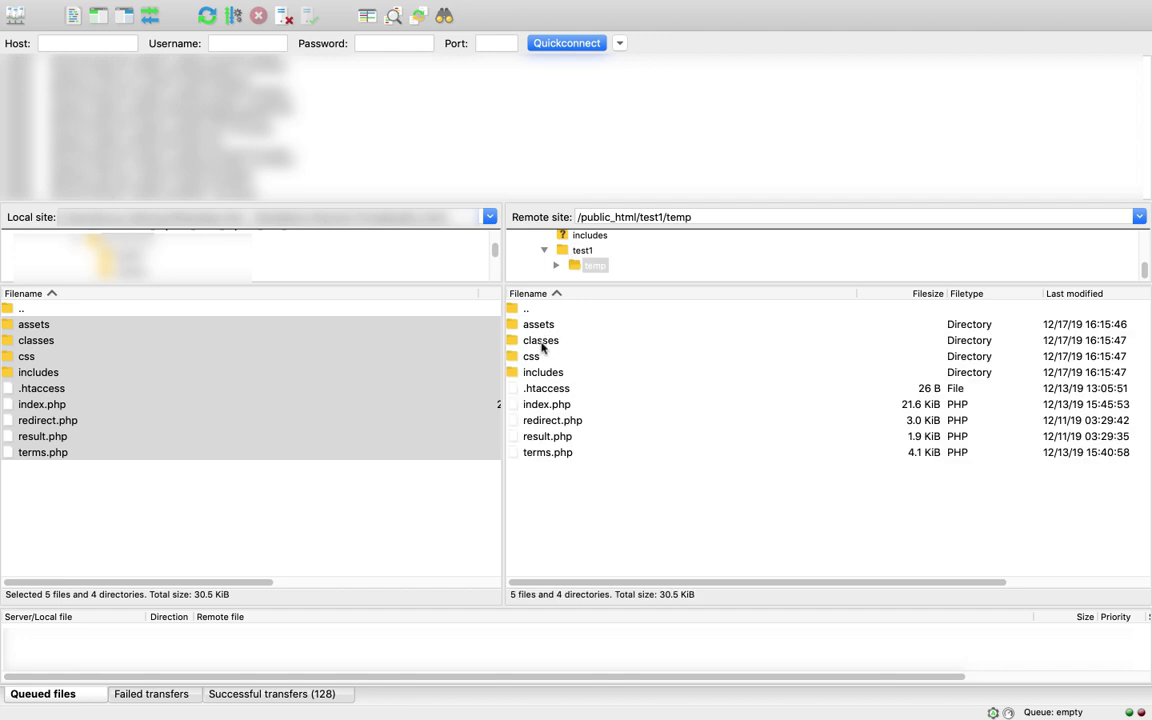
key(super+a)
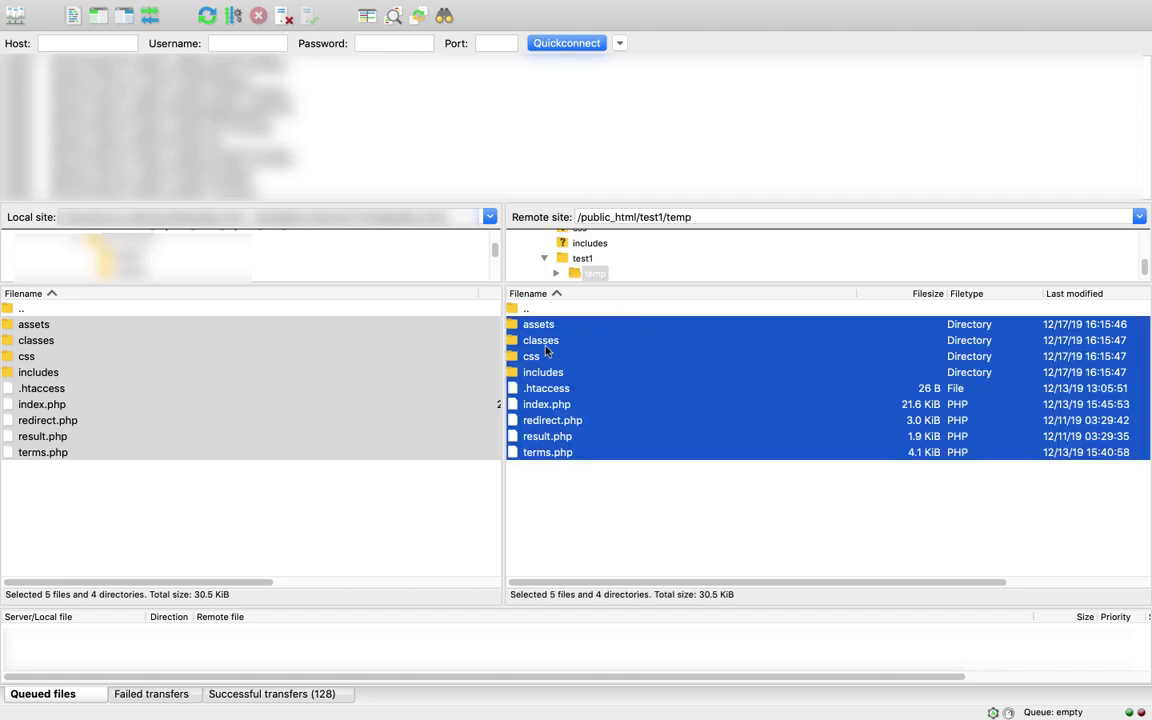
drag(540, 357, 578, 262)
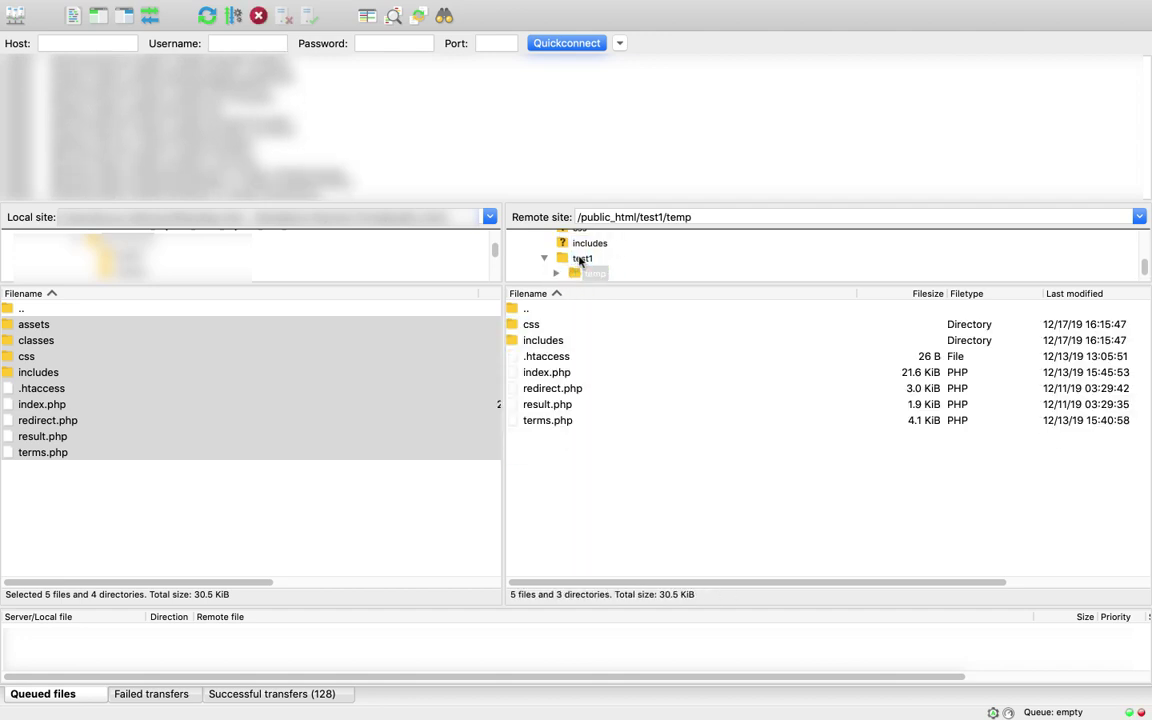
Step: Delete the temp folder from /public_html/test1, then switch to the browser and reload the /test1/ page
click(580, 260)
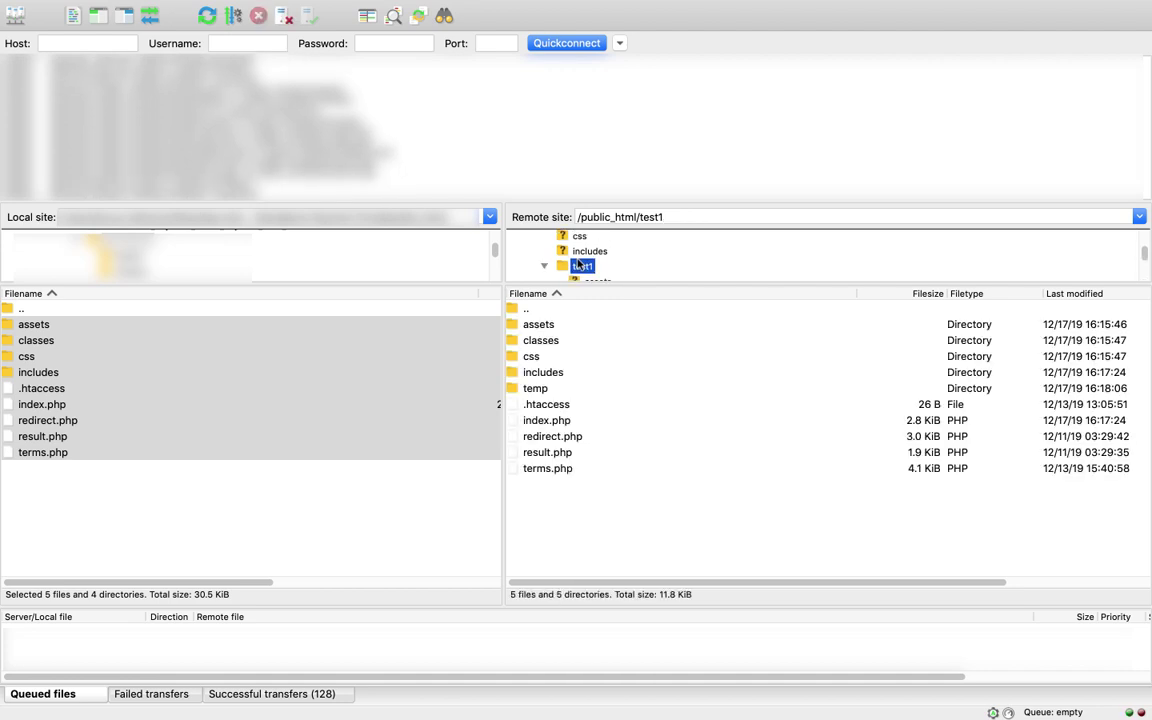
click(548, 389)
right_click(548, 390)
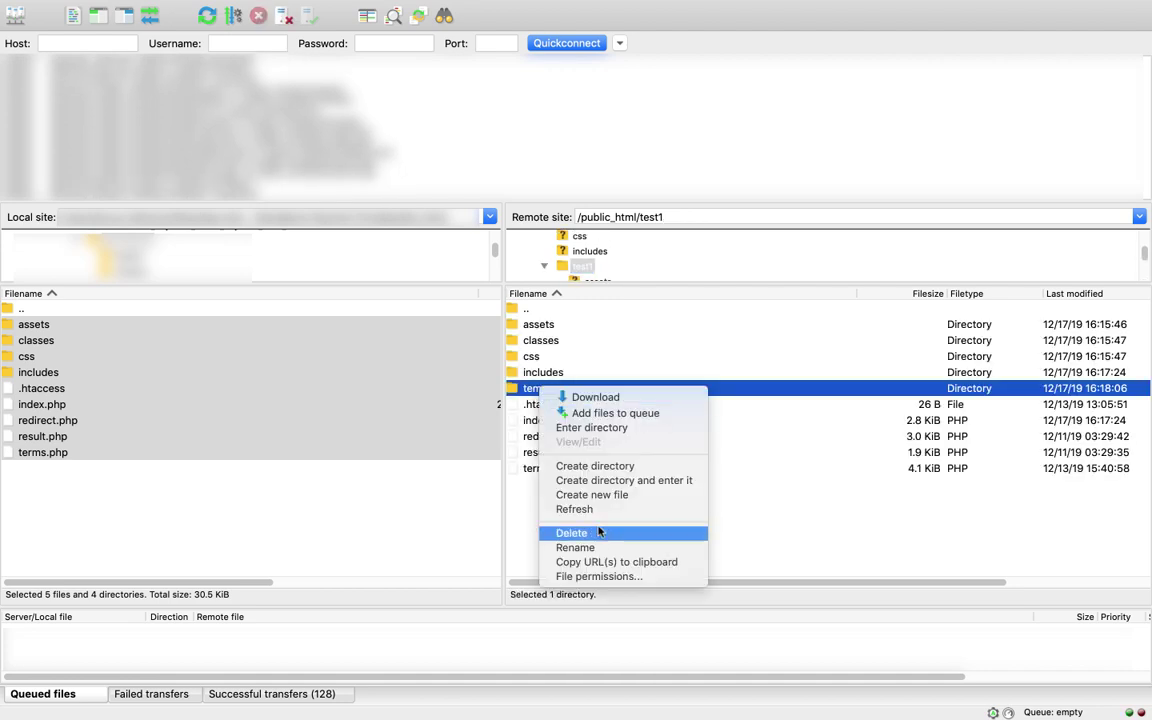
click(593, 531)
click(694, 247)
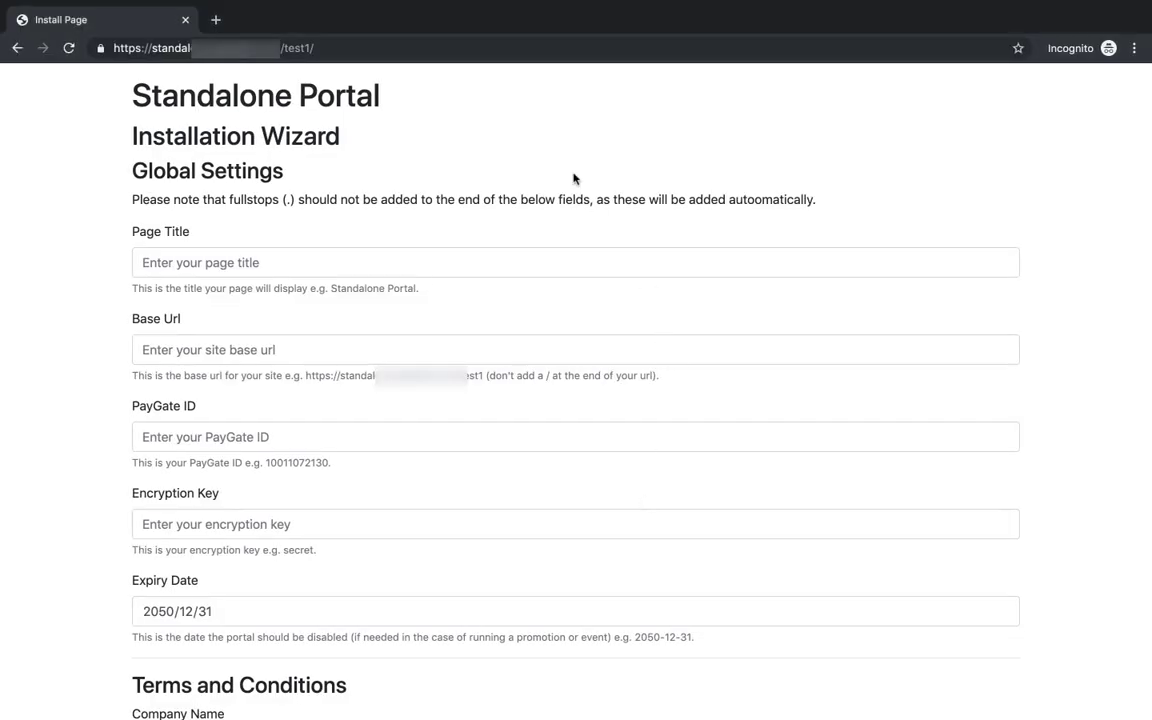
key(super+r)
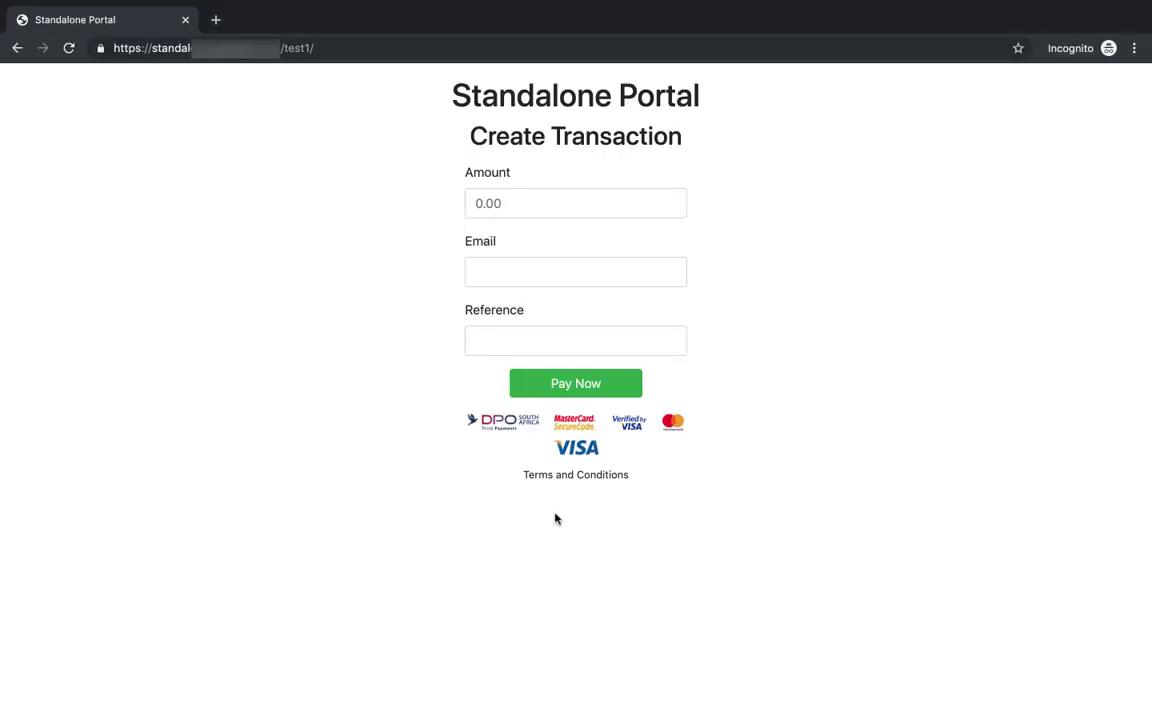